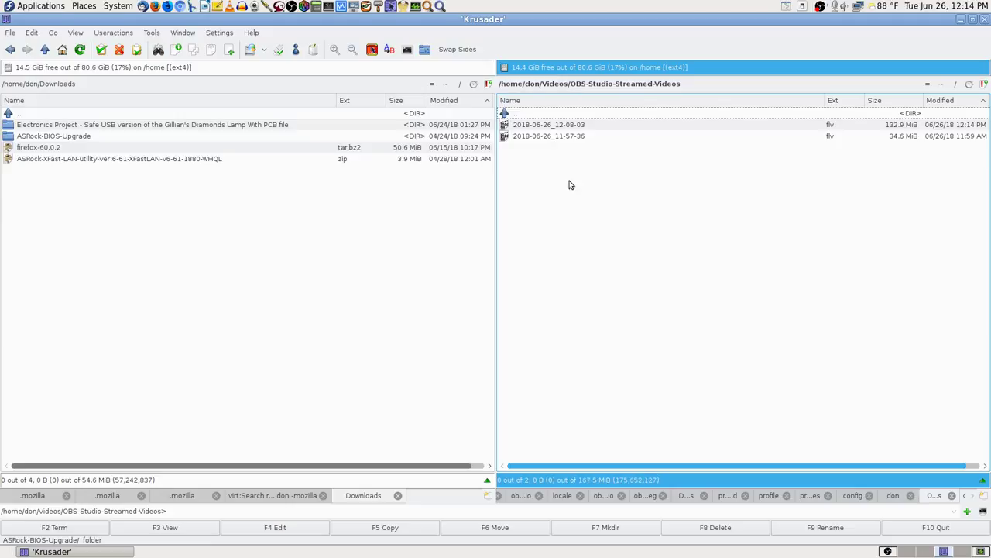
pyautogui.click(963, 552)
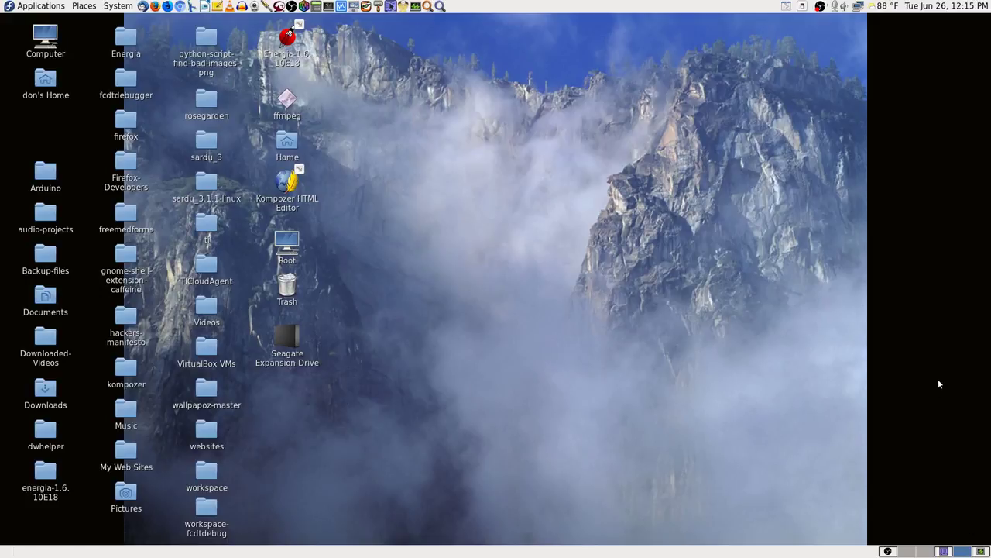
pyautogui.click(944, 551)
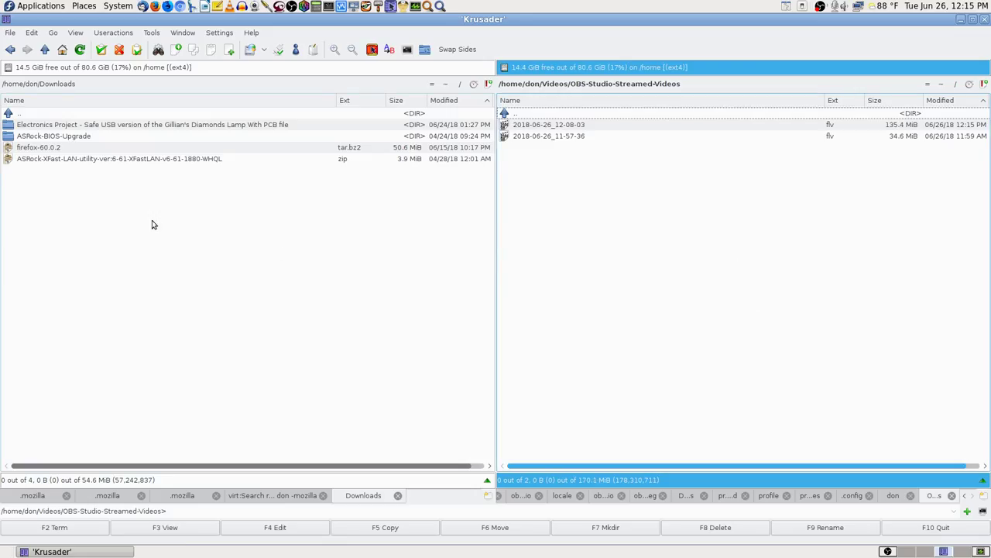
pyautogui.click(979, 552)
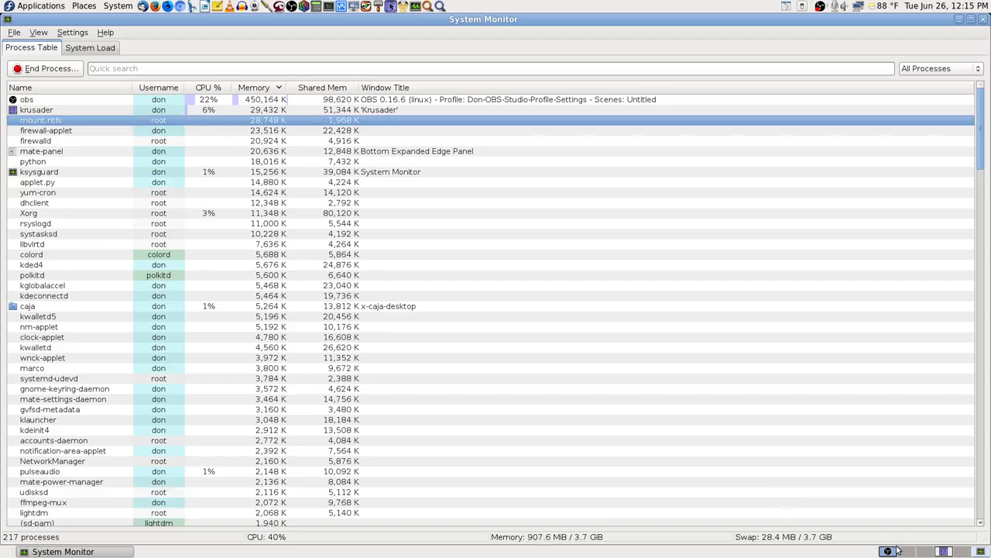
pyautogui.click(963, 551)
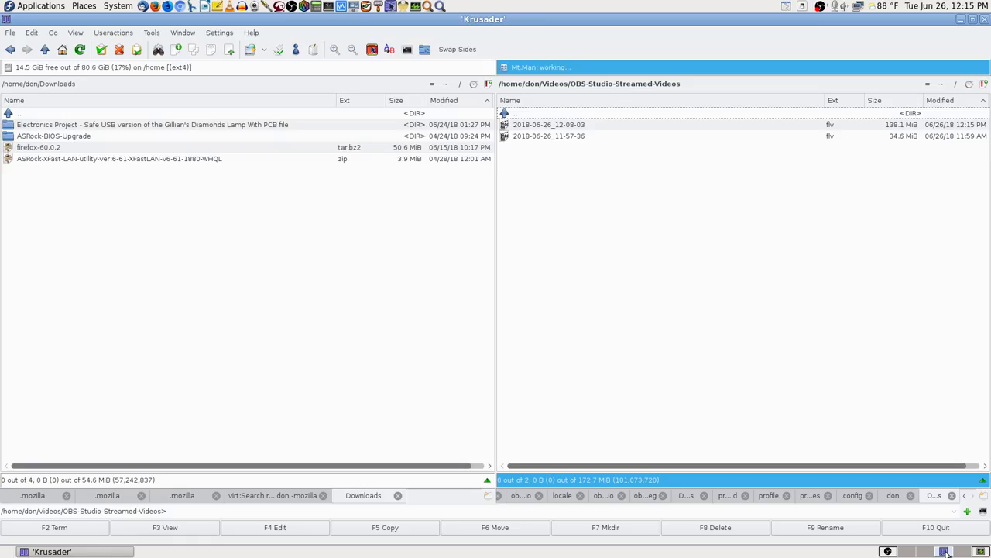
# Open the Bookmarks folder inside the home directory's Documents folder.
pyautogui.click(942, 84)
pyautogui.write('doc')
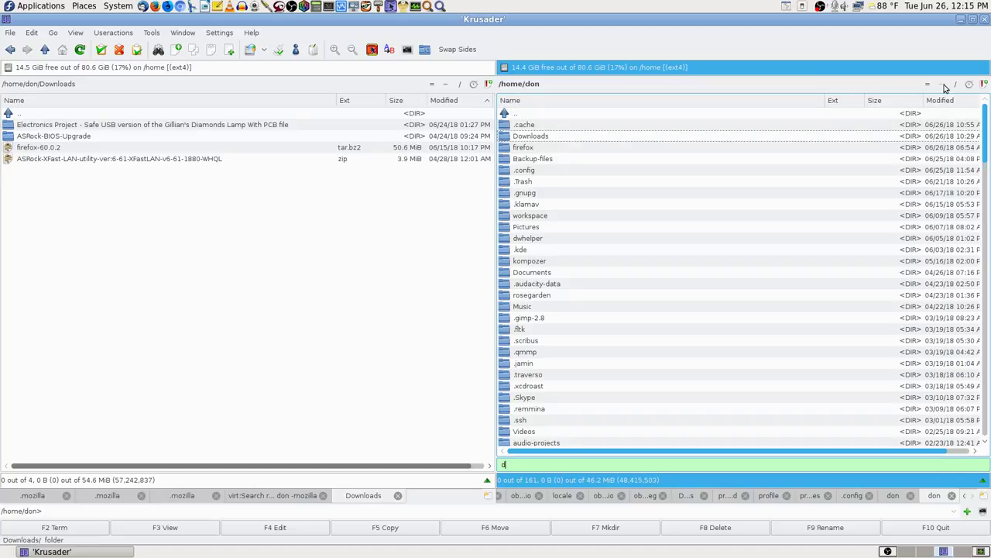
pyautogui.press('Return')
pyautogui.press('Down')
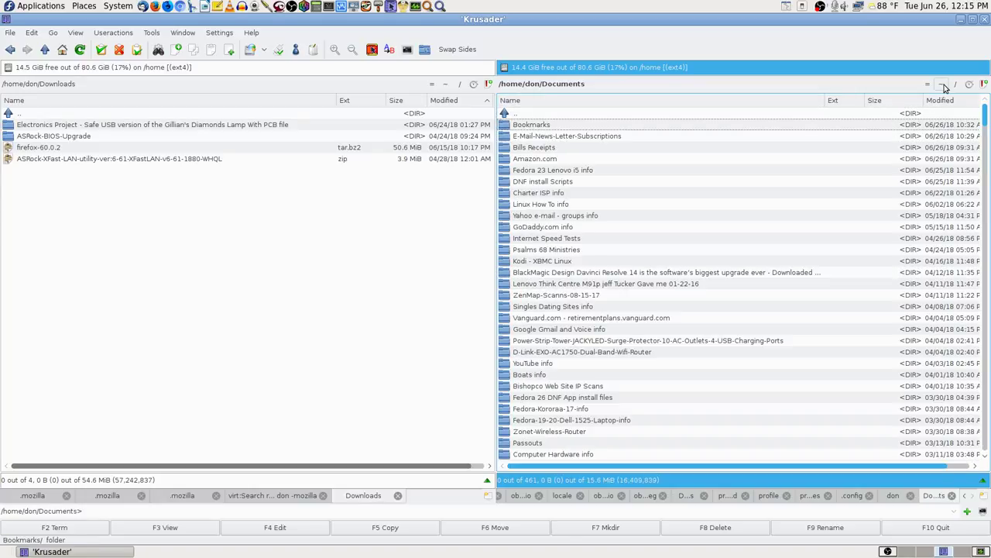
pyautogui.press('Return')
# Compare the file sizes of Firefox-Developer-Bookmarks-Lenovo-i5-06-26-18 and Firefox-Bookmarks-Lenovo-i5-06-26-18 in the Bookmarks folder.
pyautogui.press('Down')
pyautogui.press('Down')
pyautogui.press('Down')
pyautogui.press('Down')
pyautogui.press('Down')
pyautogui.press('Down')
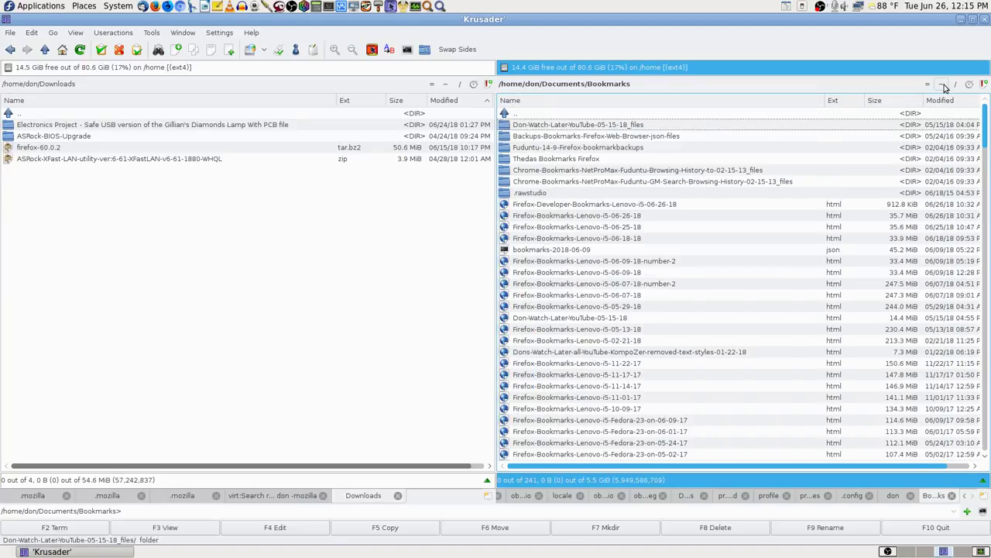
pyautogui.press('Down')
pyautogui.press('Down')
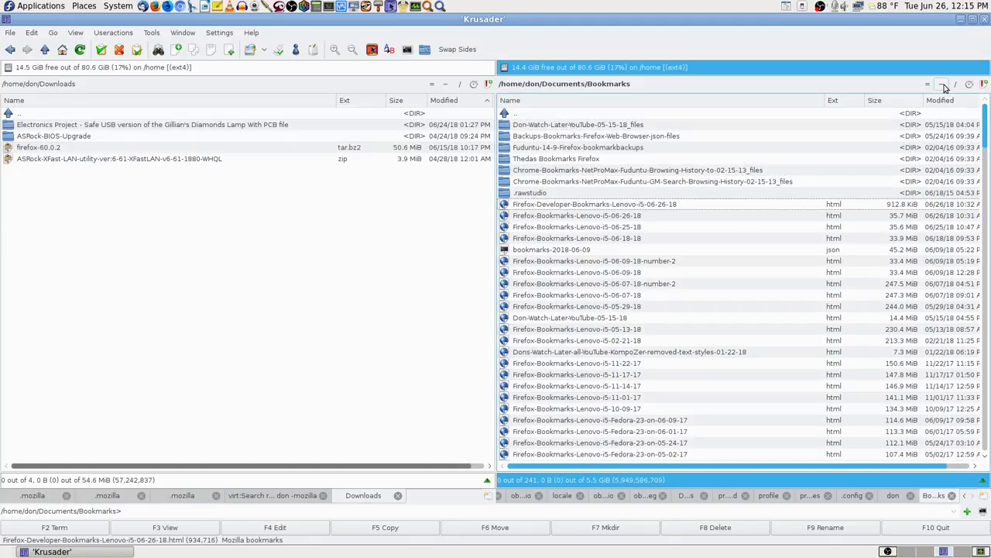
pyautogui.press('Down')
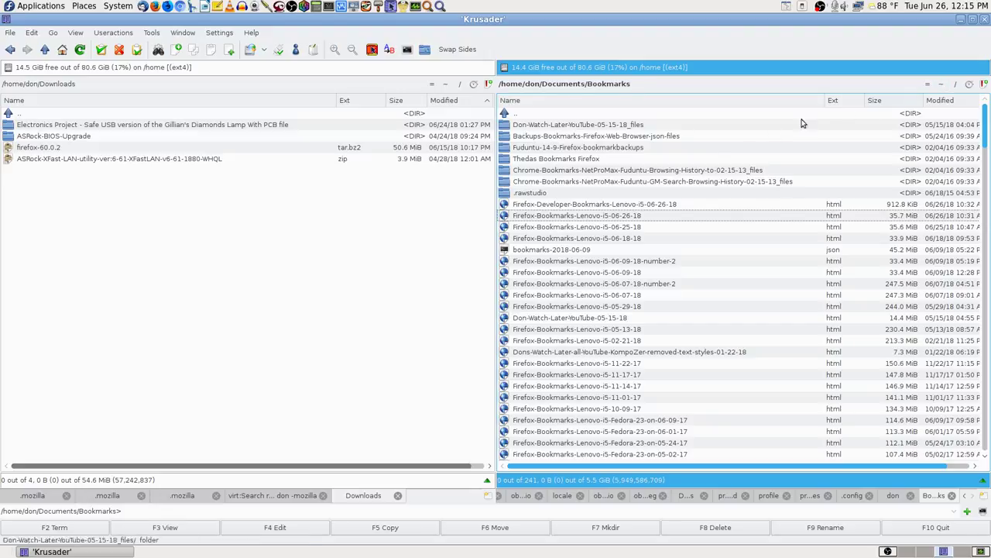
pyautogui.click(680, 203)
pyautogui.press('Down')
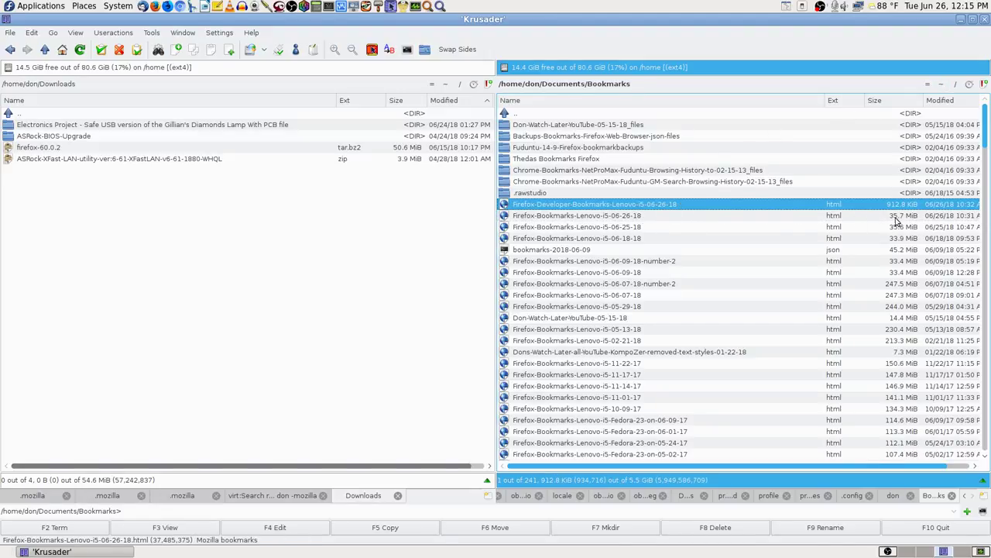
pyautogui.click(652, 219)
pyautogui.click(665, 206)
# Go back up to the home directory and open its Videos folder.
pyautogui.click(594, 114)
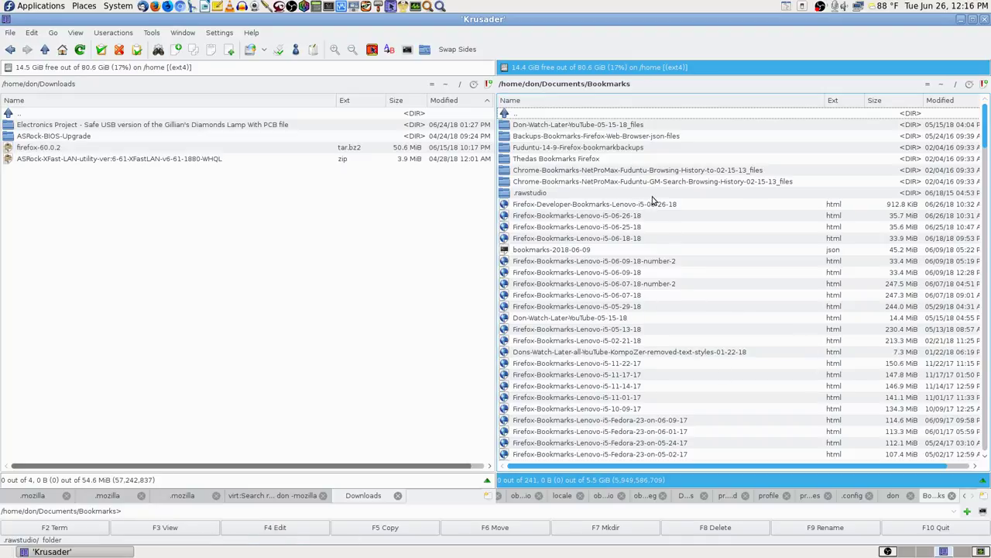
pyautogui.doubleClick(691, 114)
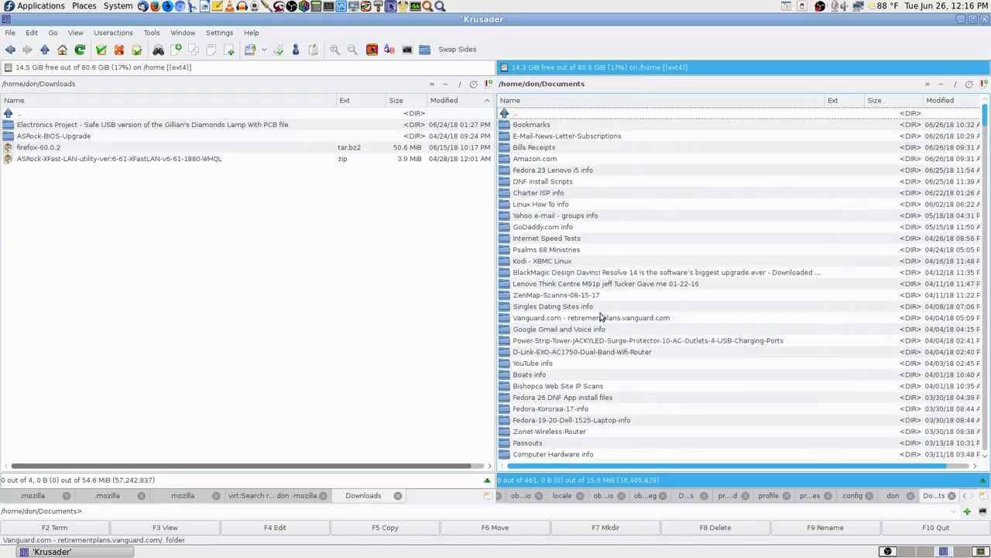
pyautogui.click(621, 126)
pyautogui.press('BackSpace')
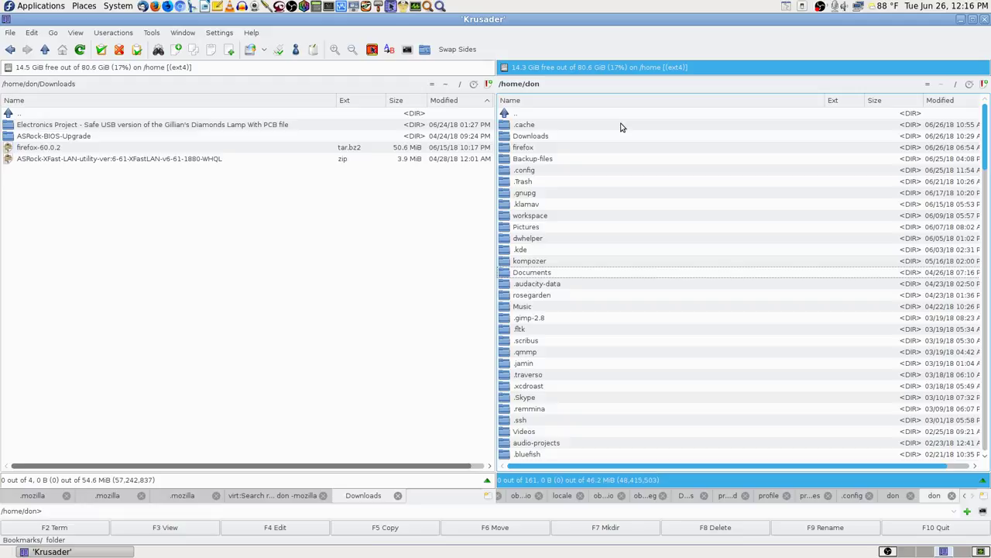
pyautogui.write('vid')
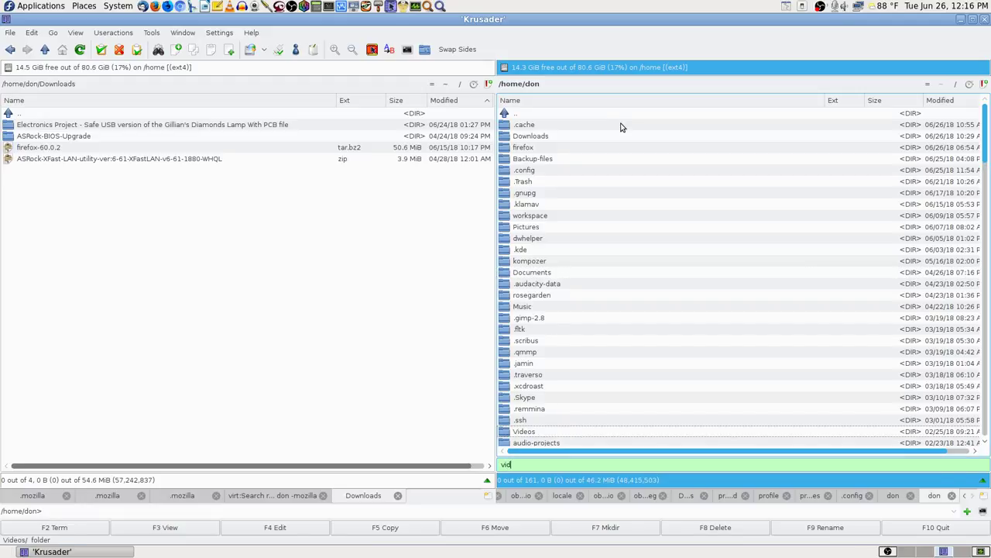
pyautogui.press('Return')
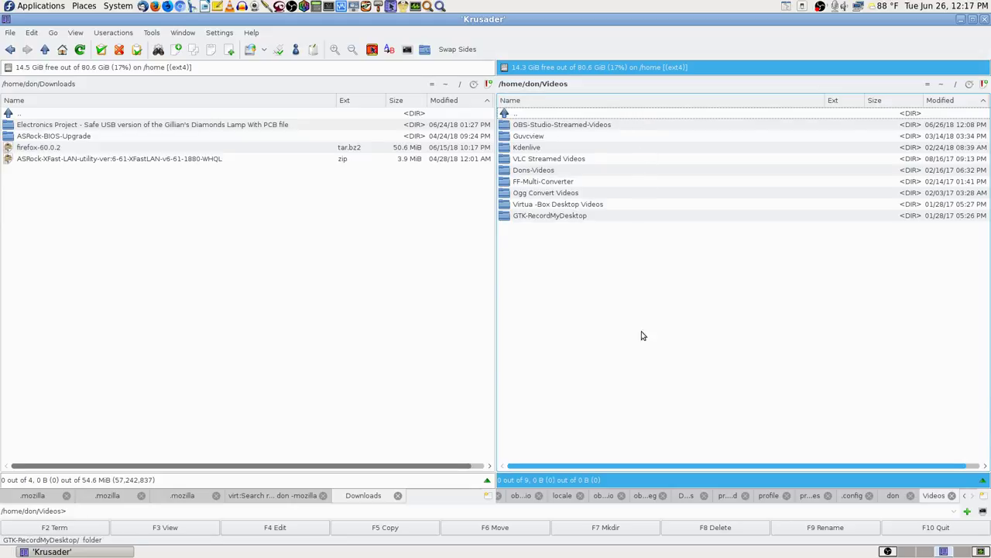
# Close the file manager and activate the Cam 2 Stream scene in OBS Studio.
pyautogui.click(985, 21)
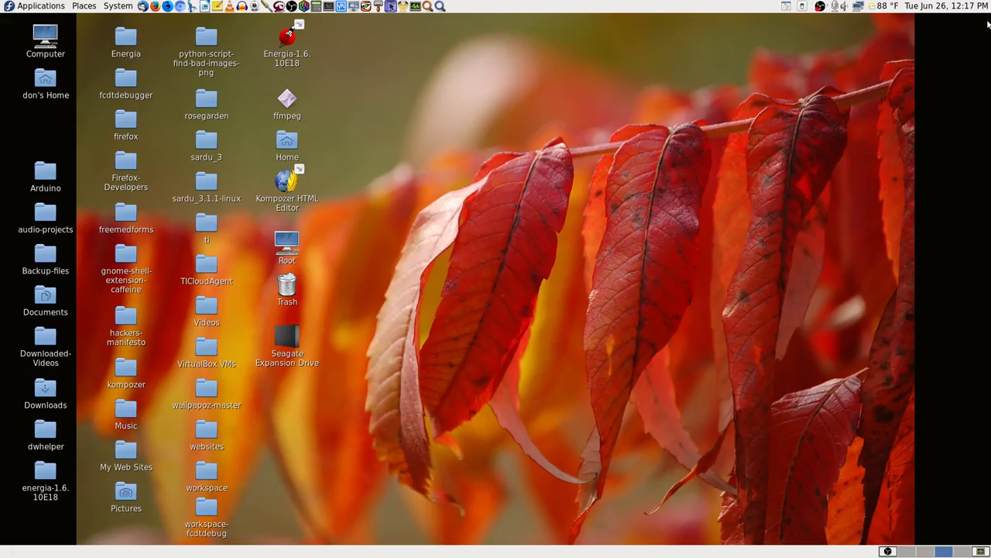
pyautogui.click(888, 551)
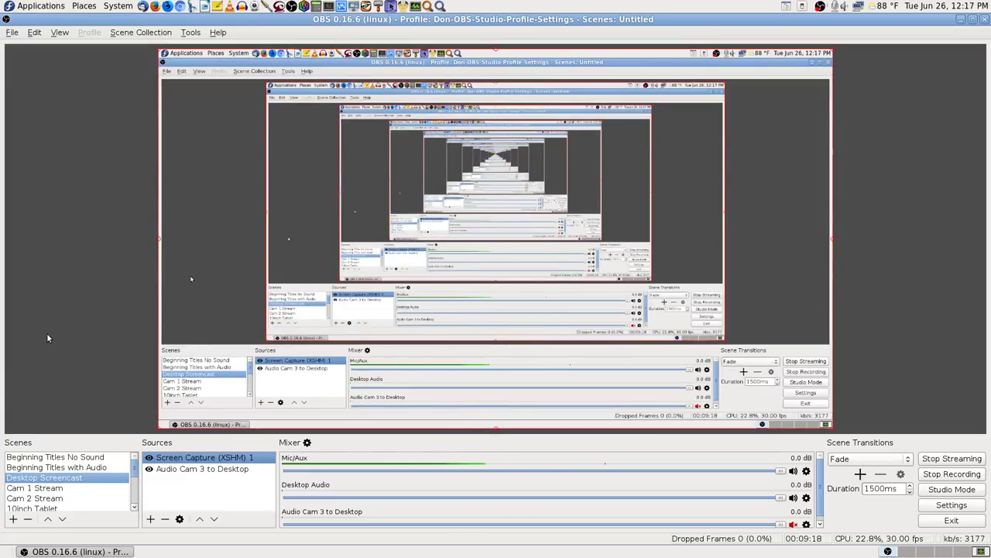
pyautogui.click(55, 499)
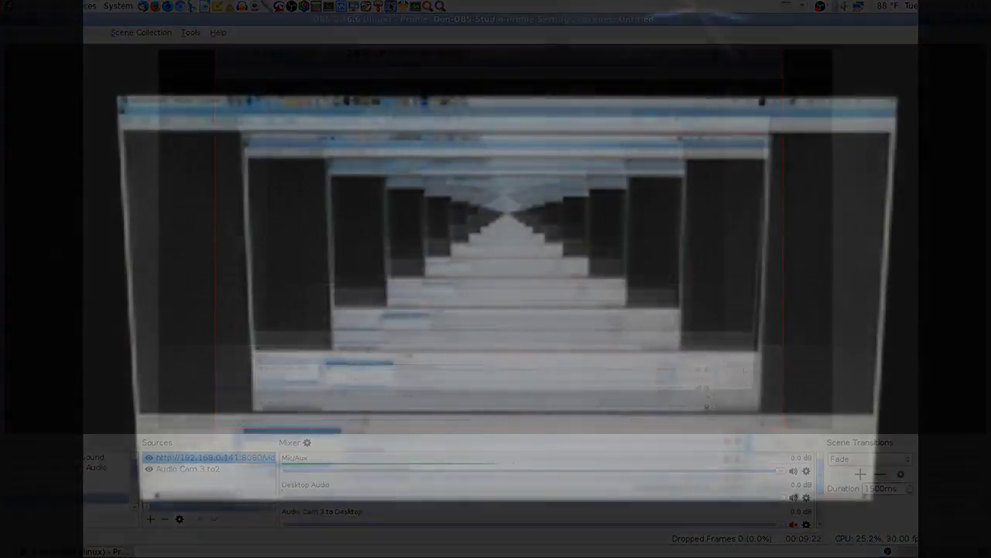
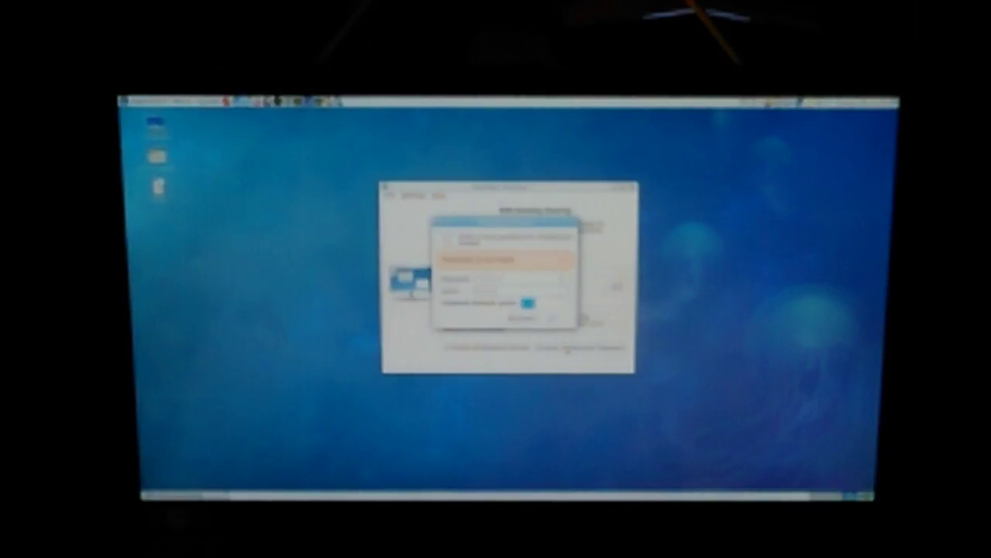
pyautogui.write('a')
pyautogui.click(556, 319)
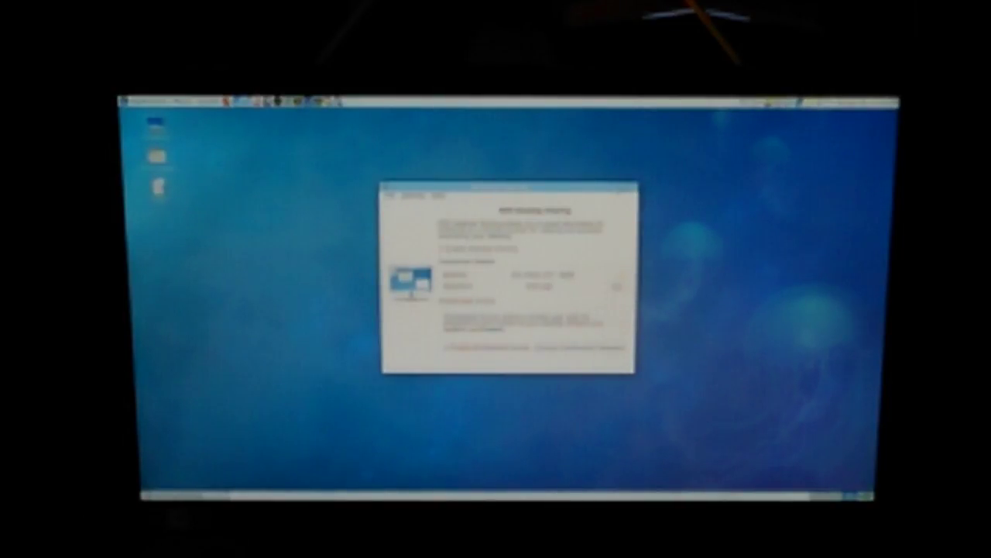
pyautogui.click(632, 188)
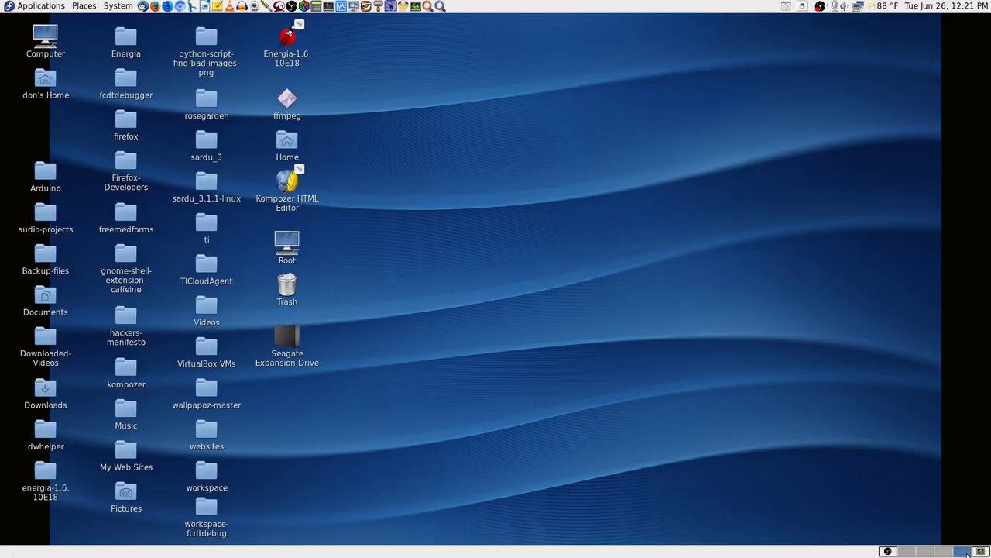
# Connect to VNC server 192.168.0.197 in TigerVNC Viewer, entering the VNC password, and display the remote session full screen.
pyautogui.click(366, 6)
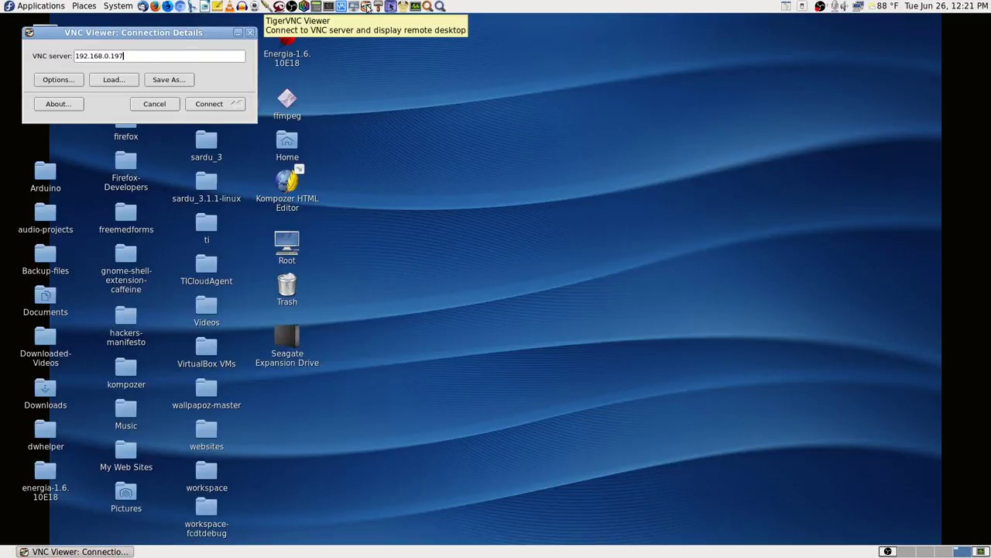
pyautogui.click(209, 104)
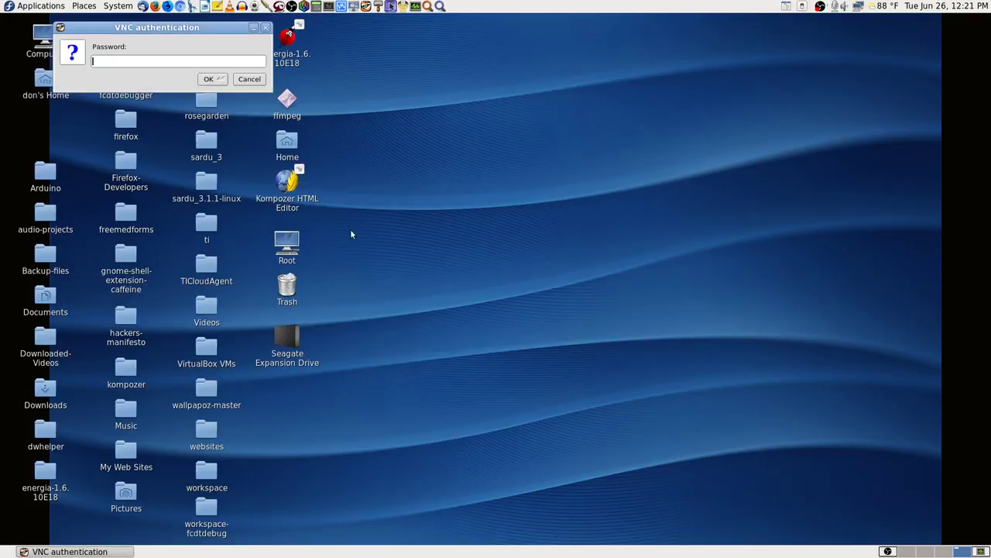
pyautogui.write('••••••')
pyautogui.press('Return')
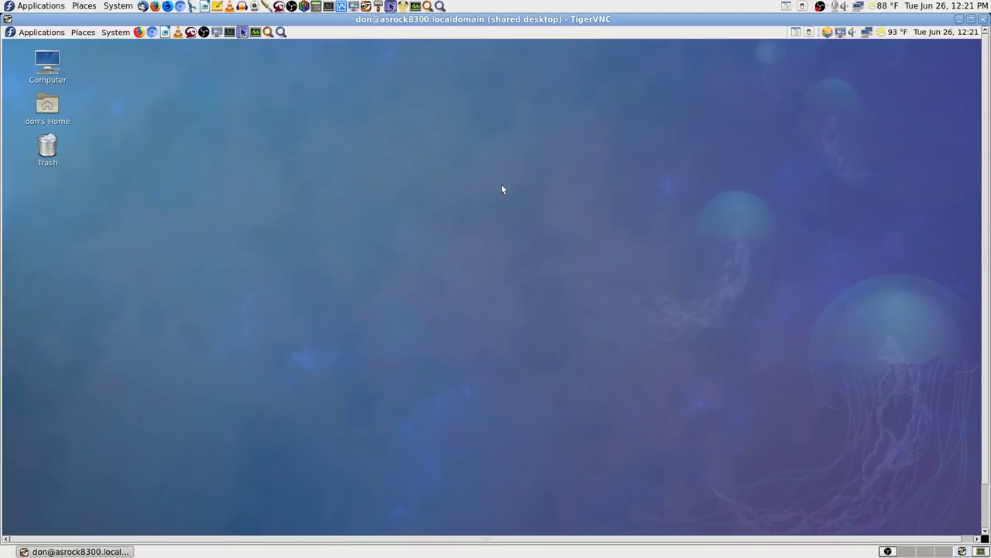
pyautogui.press('F8')
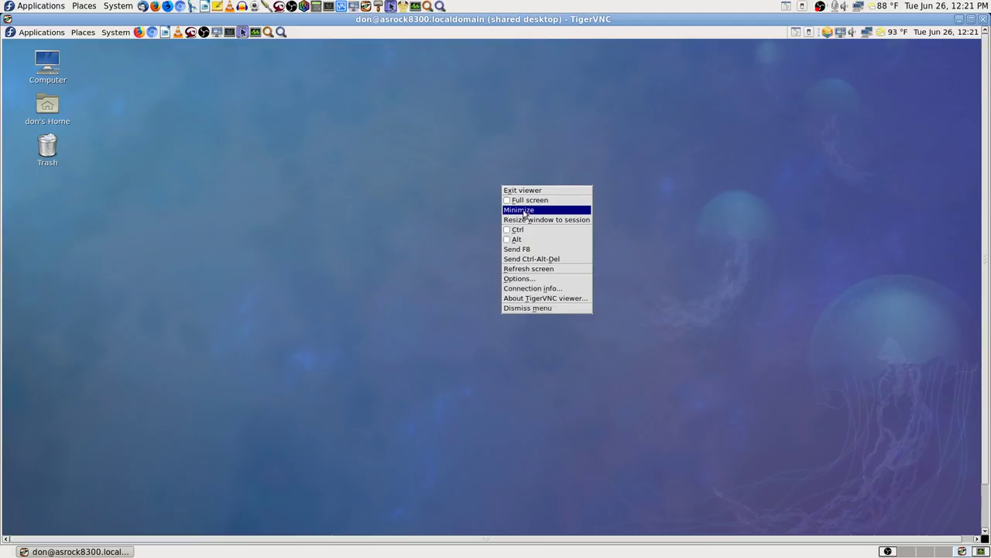
pyautogui.click(529, 199)
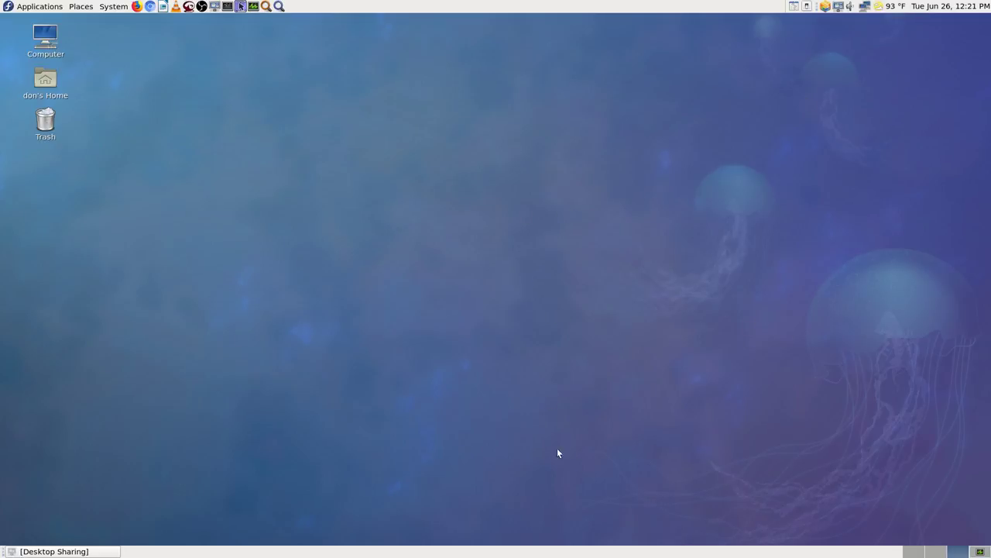
# Look at the System Monitor workspace on the remote desktop, and launch OBS Studio on its first workspace.
pyautogui.click(982, 551)
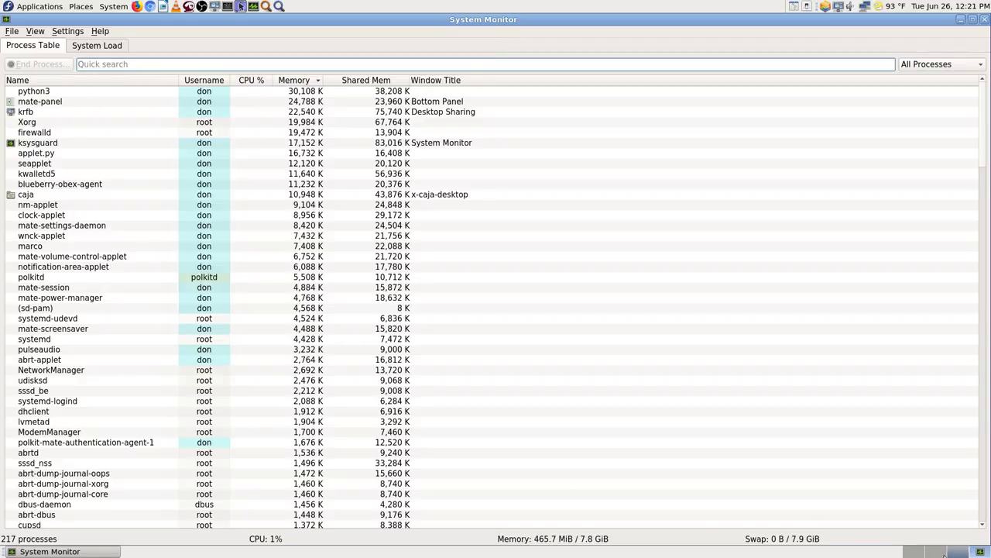
pyautogui.click(919, 552)
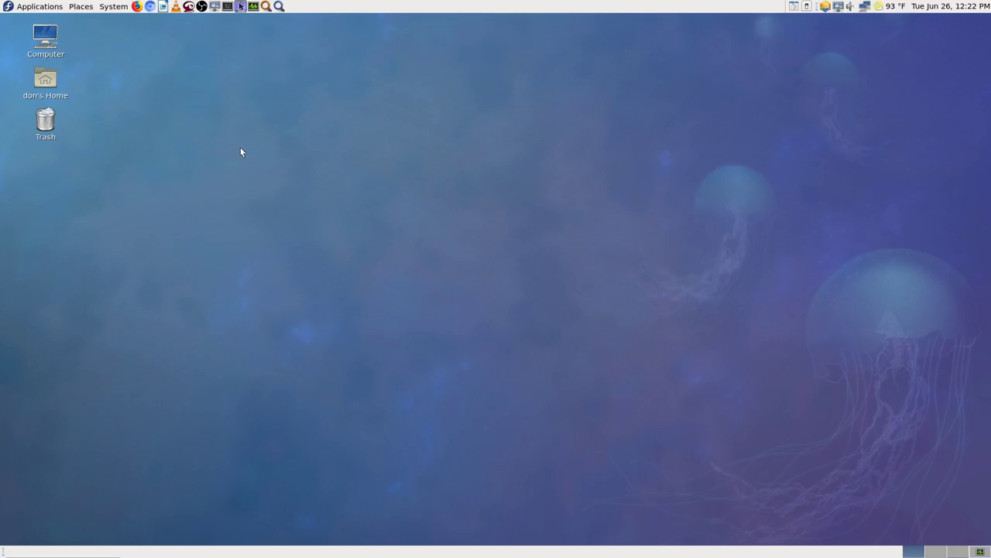
pyautogui.click(203, 7)
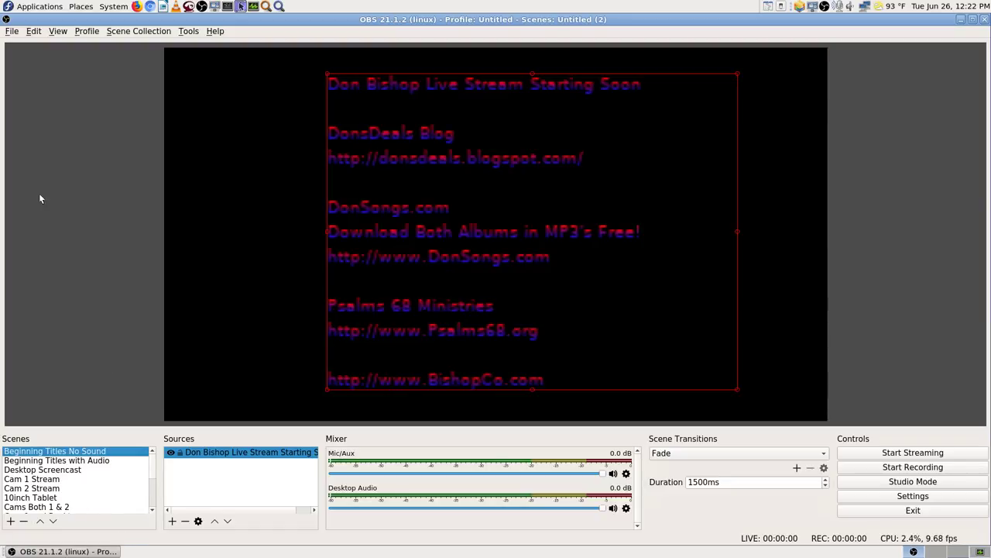
pyautogui.click(35, 34)
pyautogui.moveTo(58, 31)
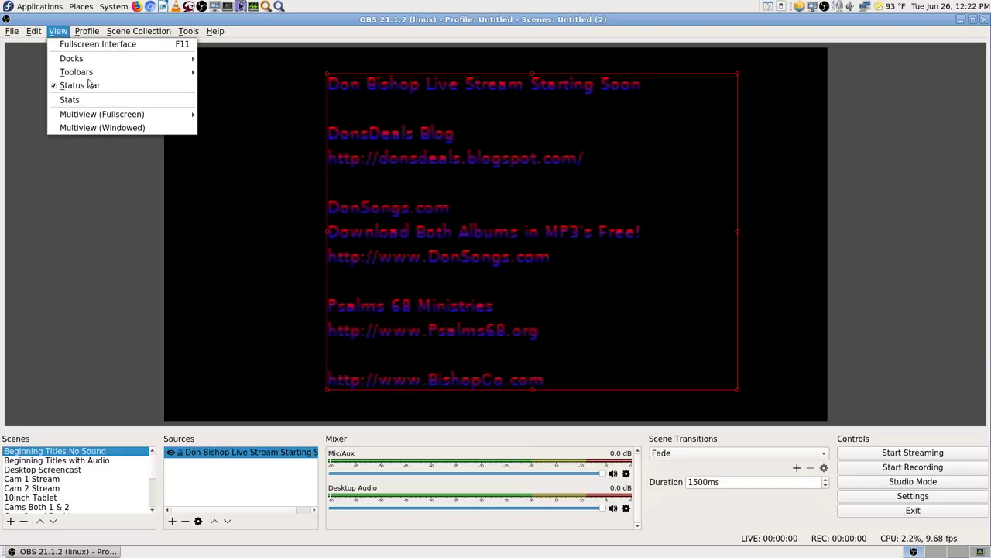
pyautogui.click(65, 252)
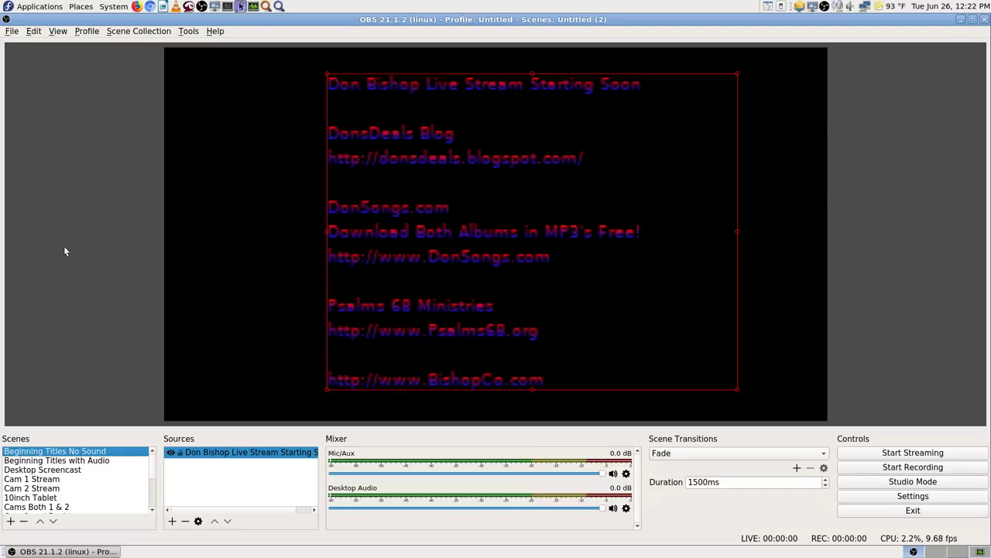
pyautogui.click(87, 32)
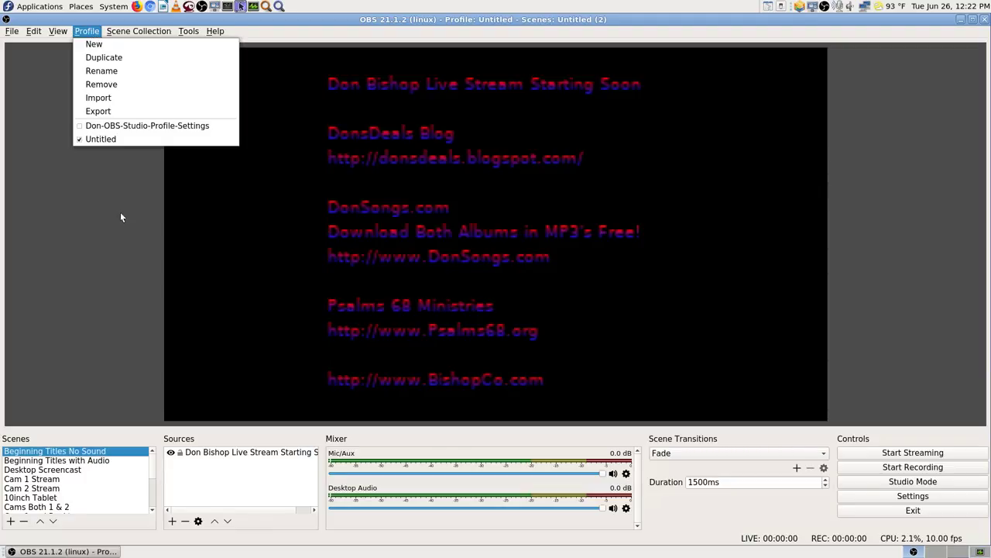
pyautogui.click(112, 139)
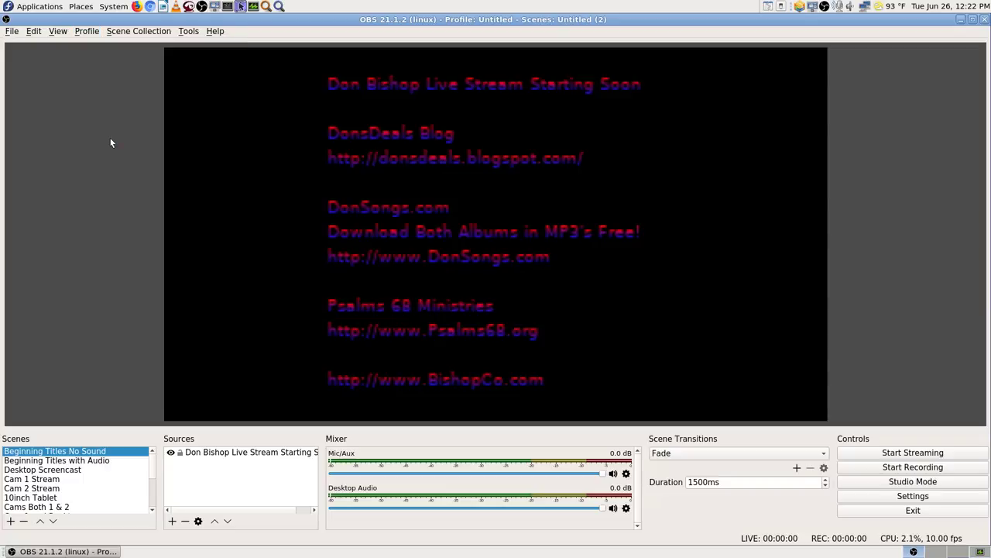
pyautogui.click(89, 31)
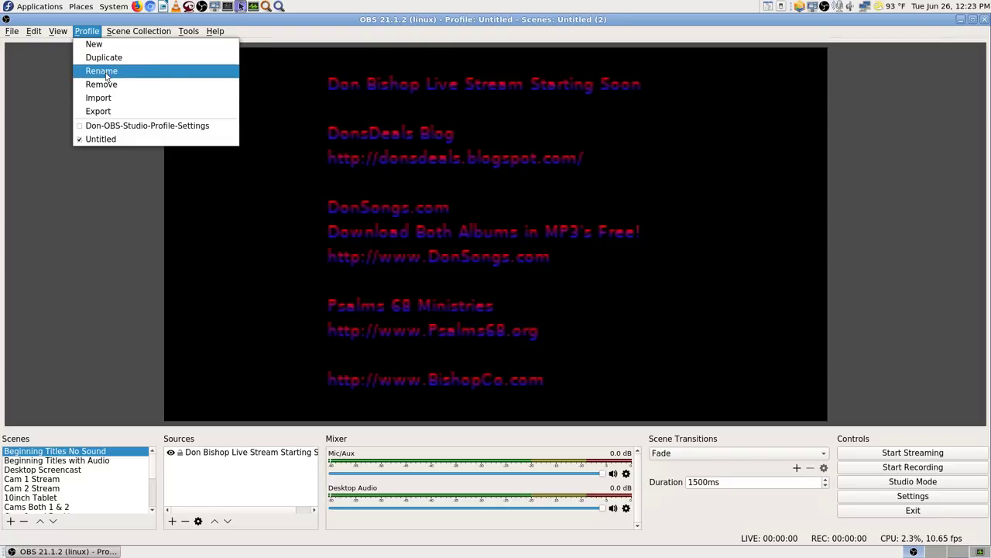
pyautogui.click(96, 207)
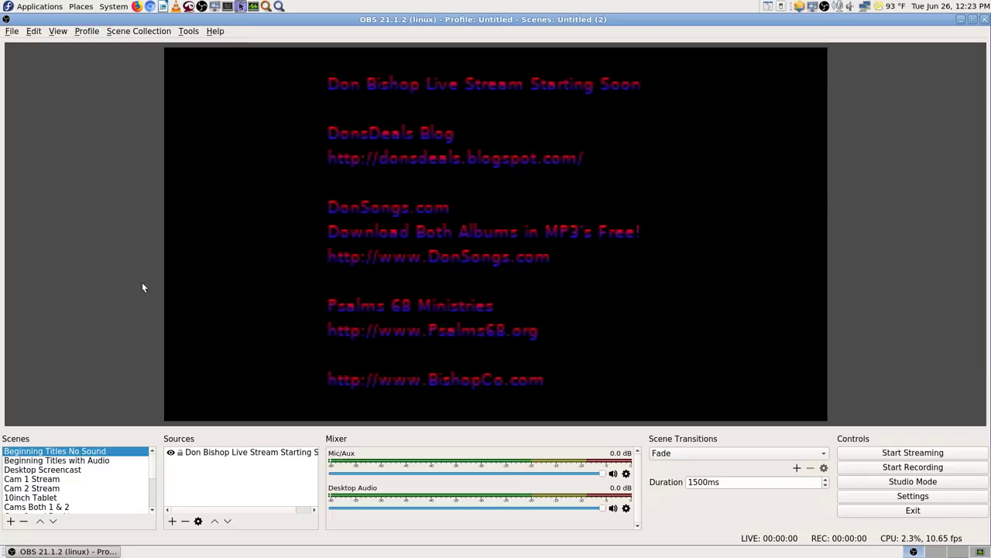
# Examine the stream service and server settings of the Untitled profile, leaving them unchanged.
pyautogui.click(911, 497)
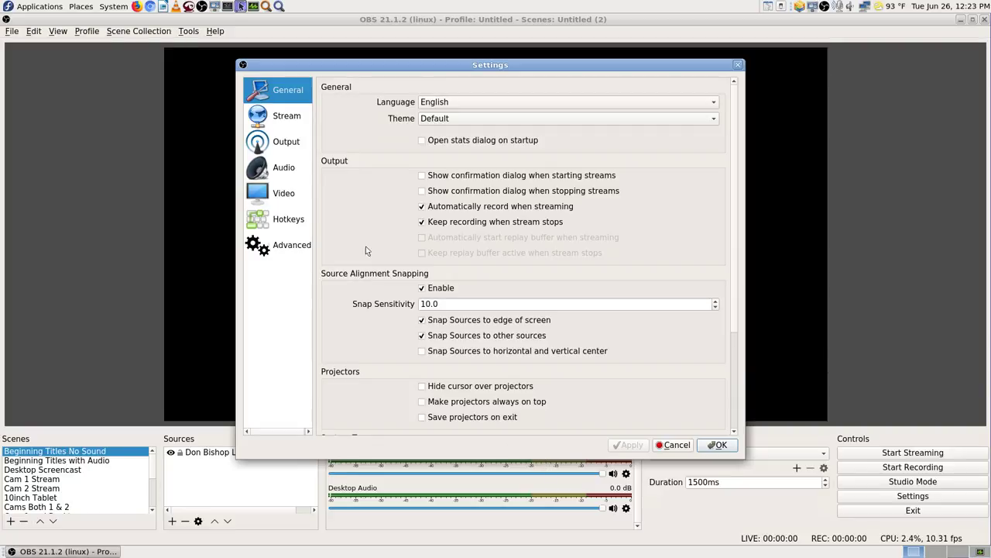
pyautogui.click(287, 118)
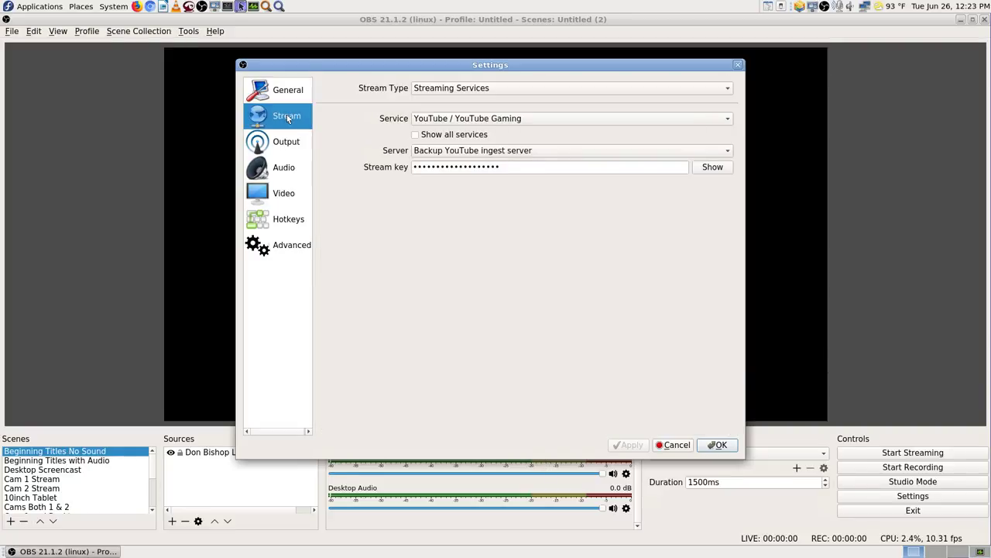
pyautogui.click(676, 445)
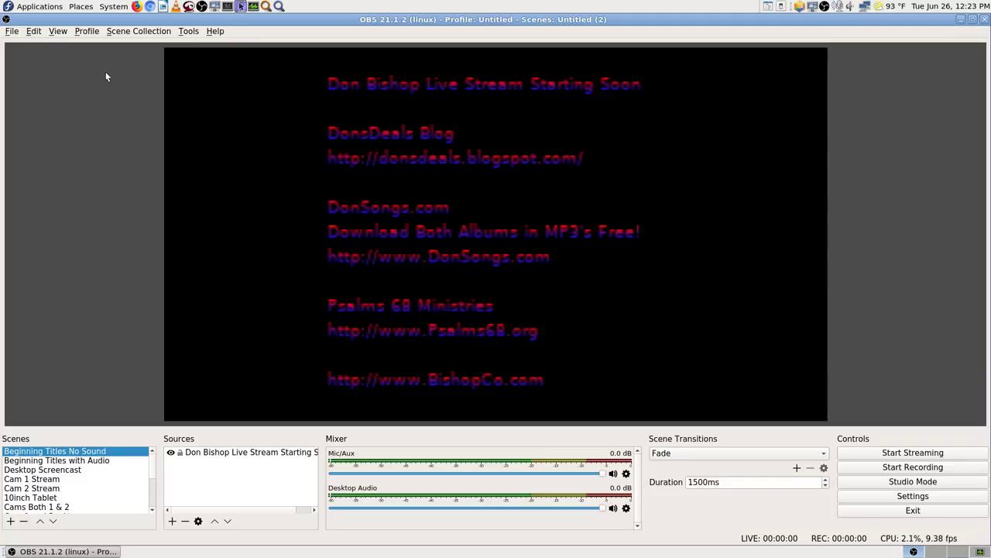
# Start renaming the Untitled profile, entering the owner's first name followed by -Backup-Stream.
pyautogui.click(87, 33)
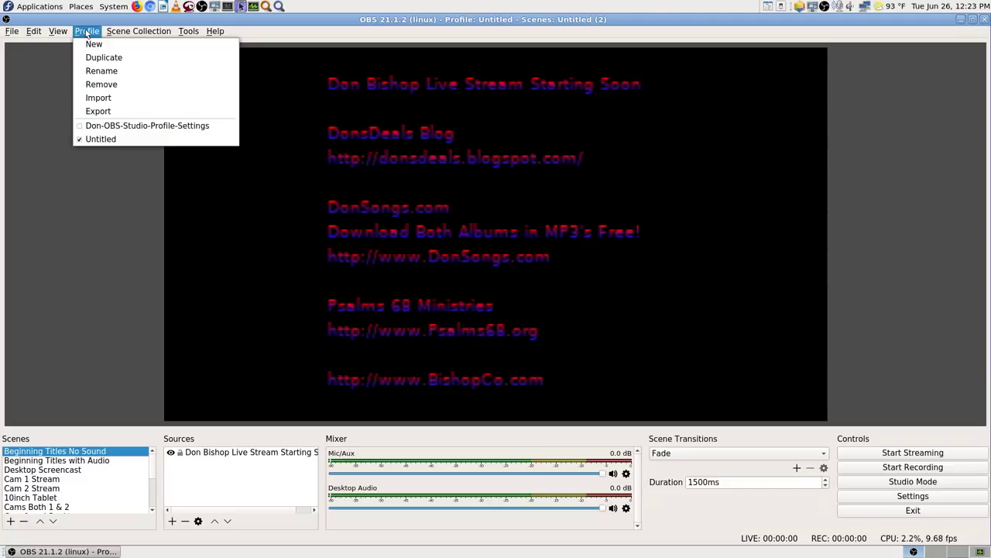
pyautogui.click(105, 71)
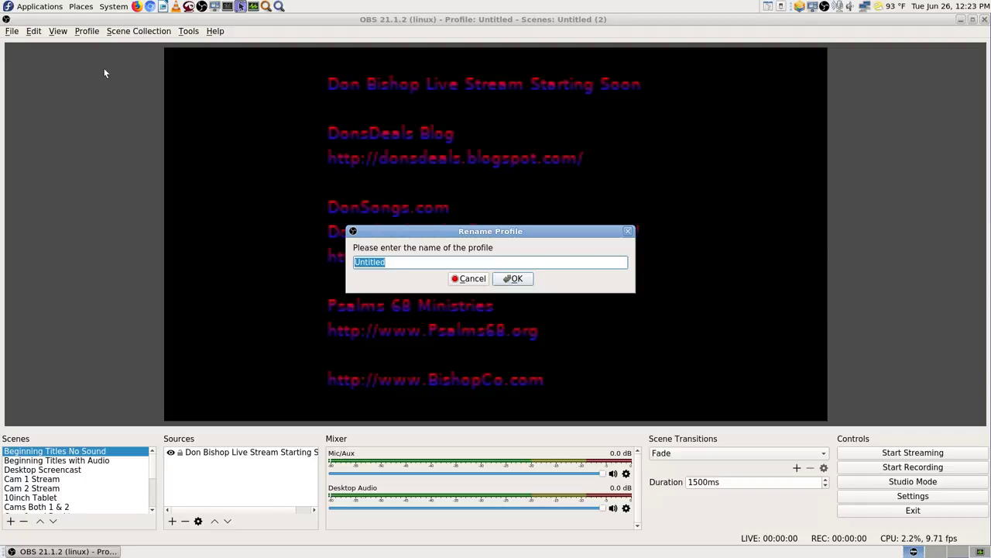
pyautogui.write('Don')
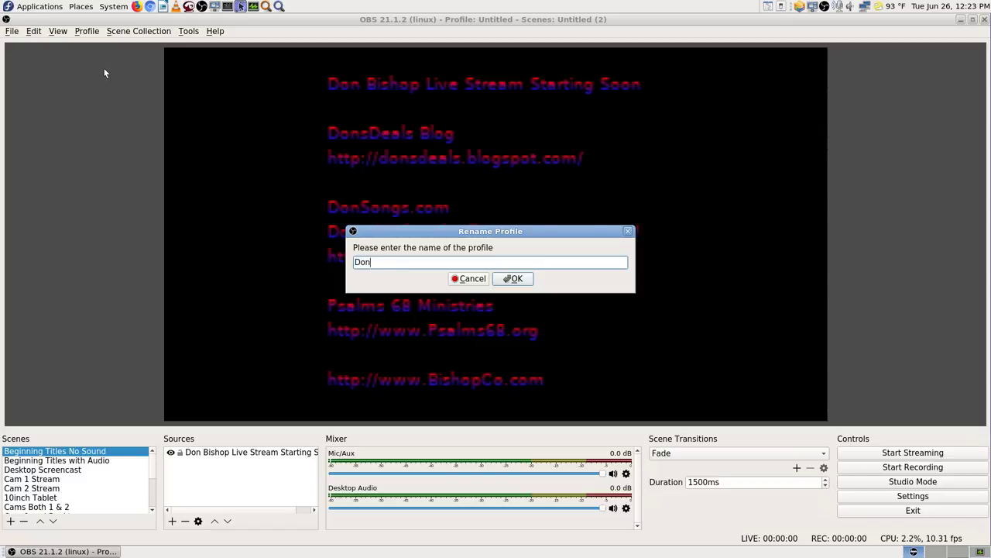
pyautogui.write("'s")
pyautogui.press('BackSpace')
pyautogui.press('BackSpace')
pyautogui.write('Backup-Stream')
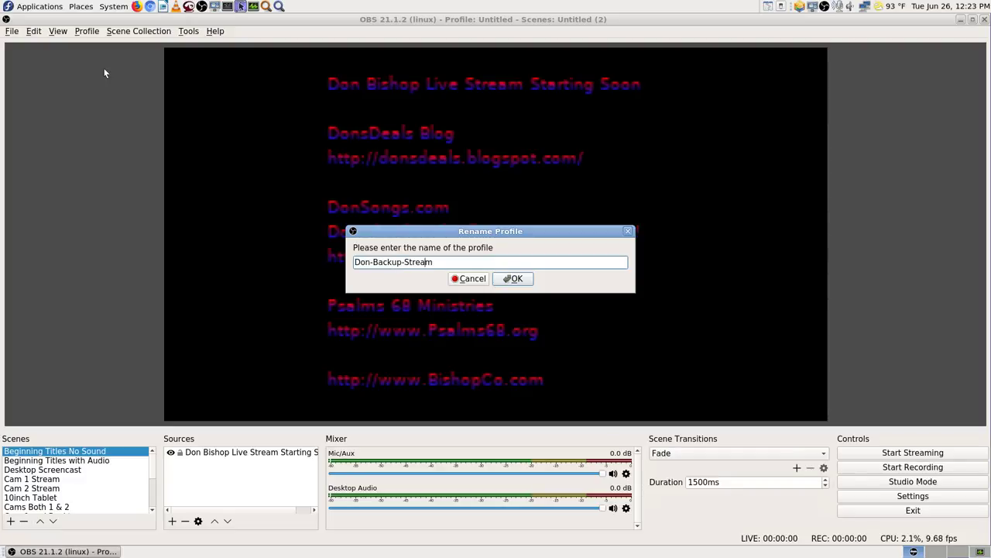
# Insert ASRock- before Backup in the new profile name.
pyautogui.press('Left')
pyautogui.press('Left')
pyautogui.press('Left')
pyautogui.press('Left')
pyautogui.press('Left')
pyautogui.press('Left')
pyautogui.press('Left')
pyautogui.press('Left')
pyautogui.press('Left')
pyautogui.press('Left')
pyautogui.write('ASRo')
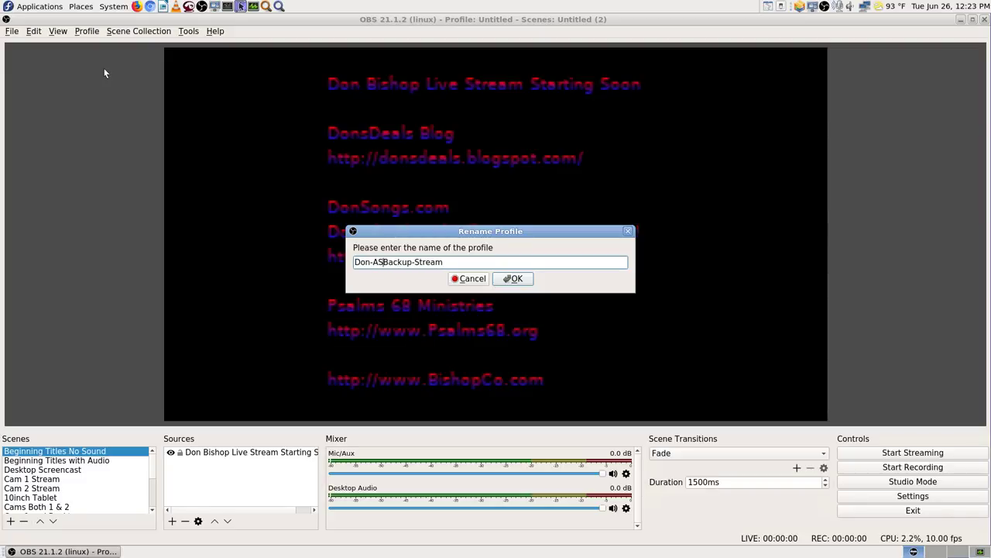
pyautogui.write('ck-')
pyautogui.press('Right')
pyautogui.press('Right')
pyautogui.press('Right')
pyautogui.press('Right')
pyautogui.press('Right')
pyautogui.press('Right')
pyautogui.press('Right')
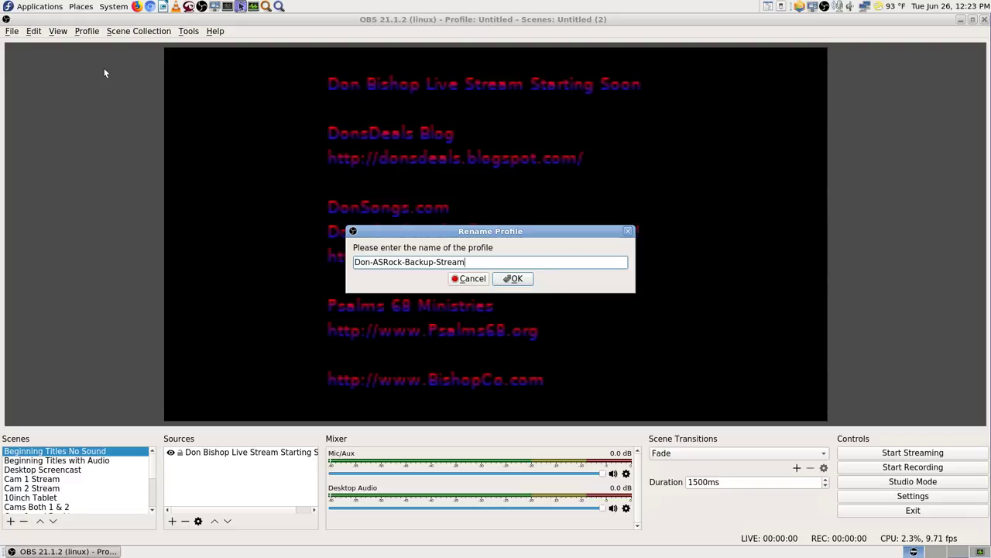
# Take ASRock- back out of the profile name.
pyautogui.press('Left')
pyautogui.press('Left')
pyautogui.press('Left')
pyautogui.press('Left')
pyautogui.press('Left')
pyautogui.press('Left')
pyautogui.press('Left')
pyautogui.press('Left')
pyautogui.press('Left')
pyautogui.press('Left')
pyautogui.press('Left')
pyautogui.press('Right')
pyautogui.press('Delete')
pyautogui.press('Delete')
pyautogui.press('Delete')
pyautogui.press('Delete')
pyautogui.press('Delete')
pyautogui.press('Delete')
pyautogui.press('Delete')
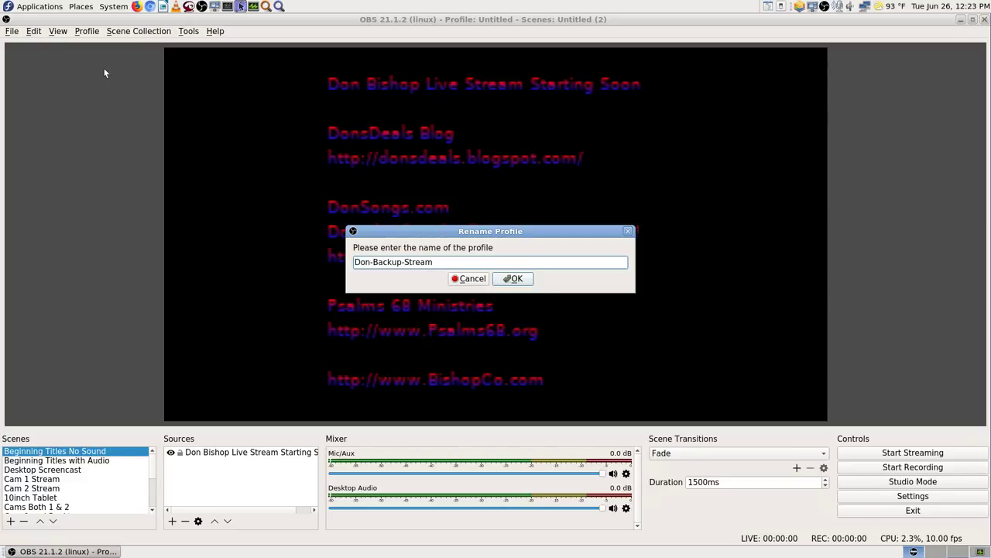
# Extend the profile name so it ends in -Backup-Stream-Stream and confirm the rename.
pyautogui.press('Delete')
pyautogui.write('B')
pyautogui.press('Right')
pyautogui.press('Right')
pyautogui.press('Right')
pyautogui.write('-Stream')
pyautogui.click(515, 279)
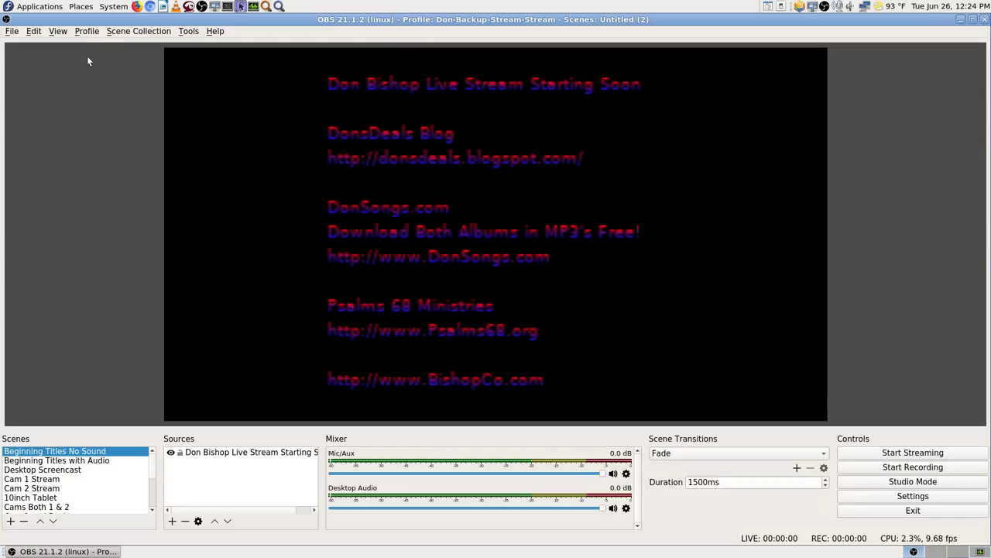
# Switch to the profile ending in OBS-Studio-Profile-Settings and check that it is the active one.
pyautogui.click(87, 32)
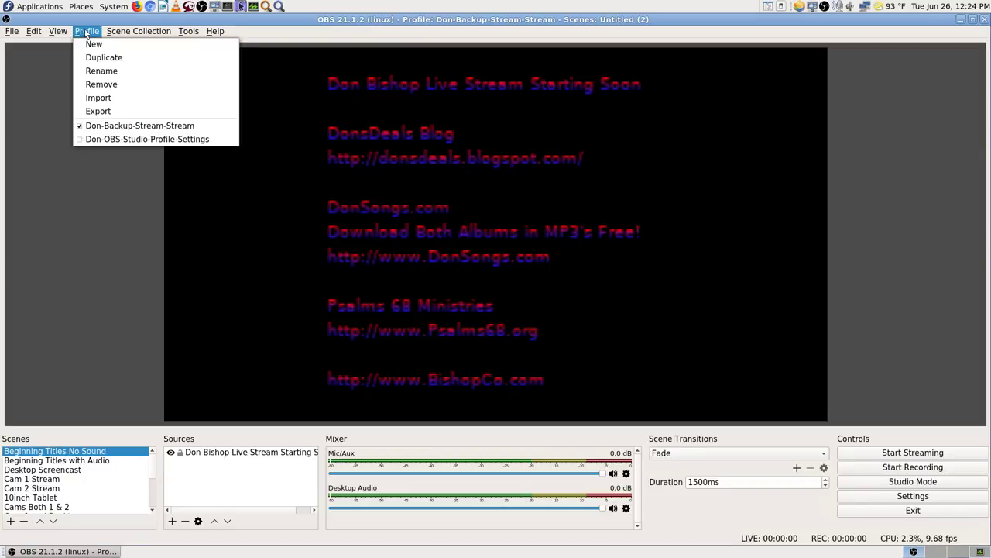
pyautogui.click(92, 139)
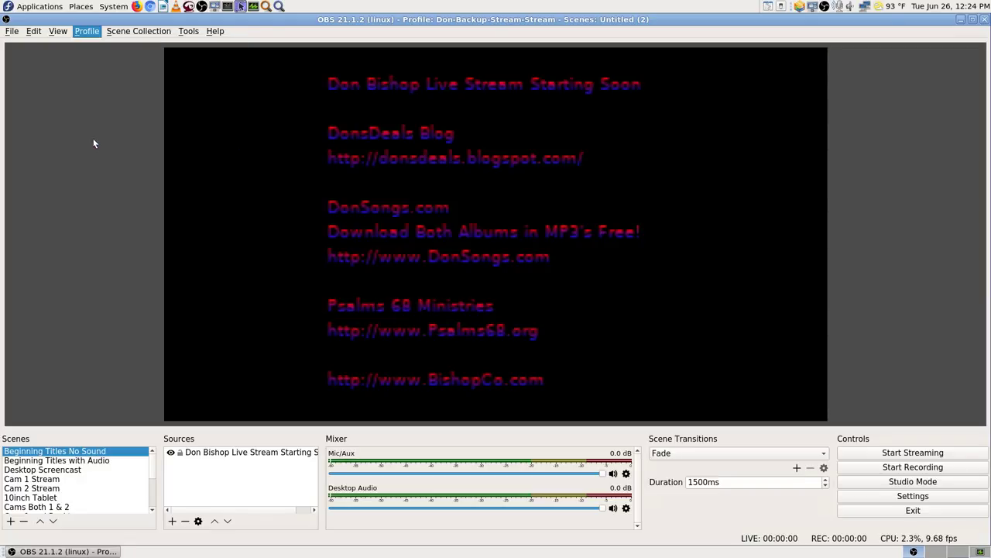
pyautogui.click(90, 32)
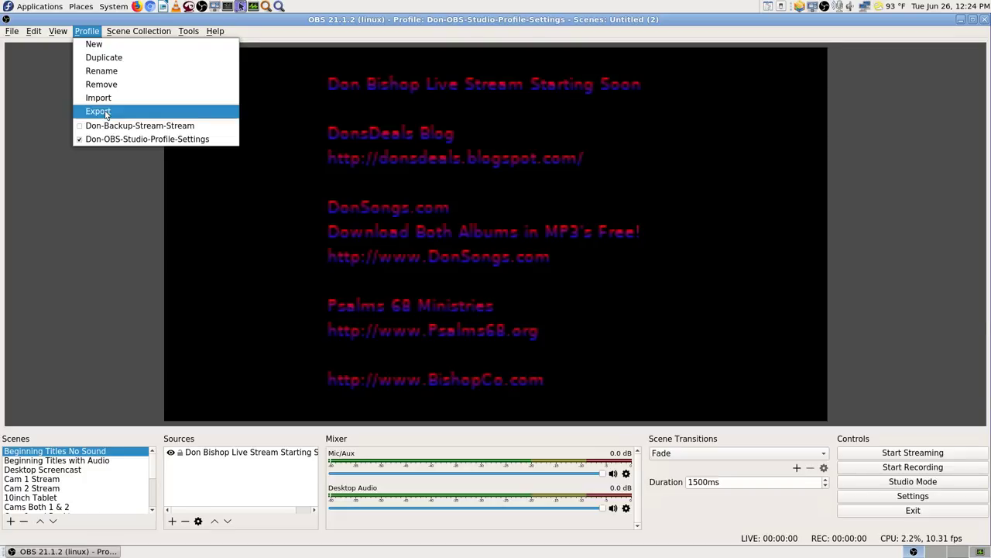
pyautogui.click(112, 207)
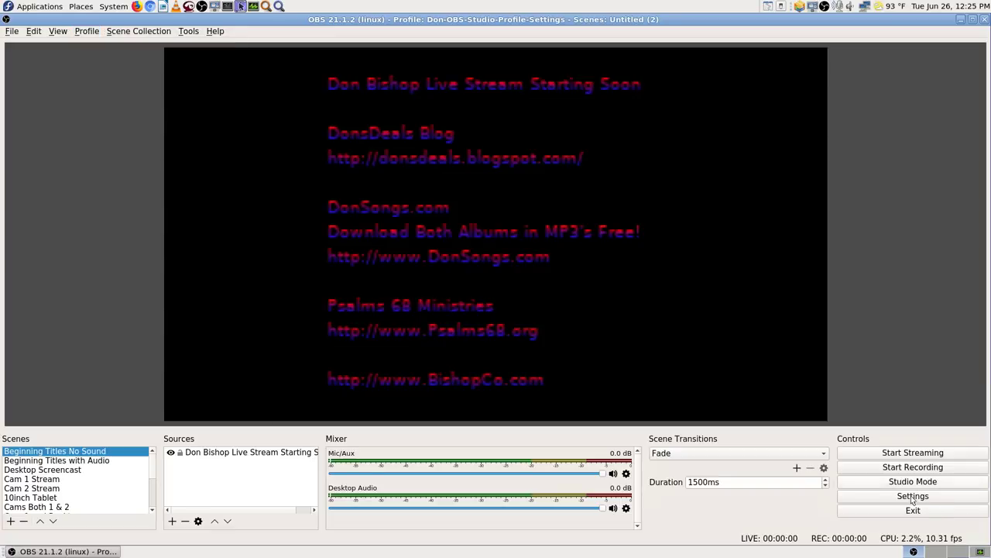
# Examine the stream service and server settings of the OBS-Studio-Profile-Settings profile, leaving them unchanged.
pyautogui.click(912, 495)
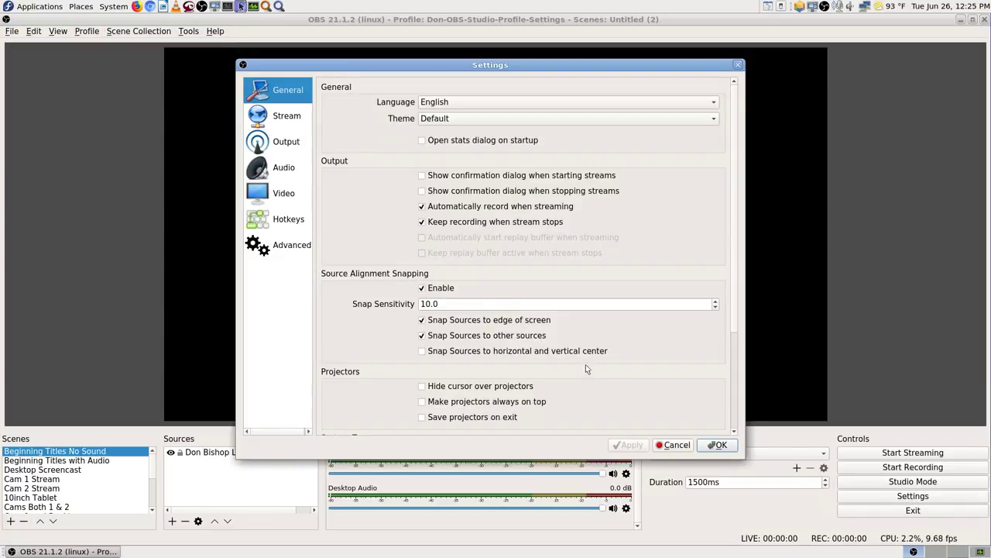
pyautogui.click(291, 121)
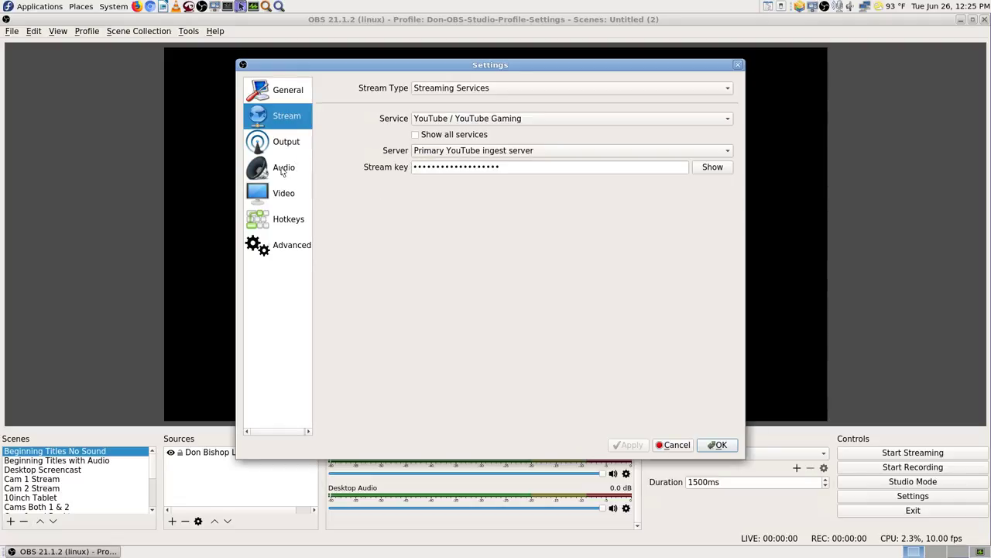
pyautogui.click(681, 449)
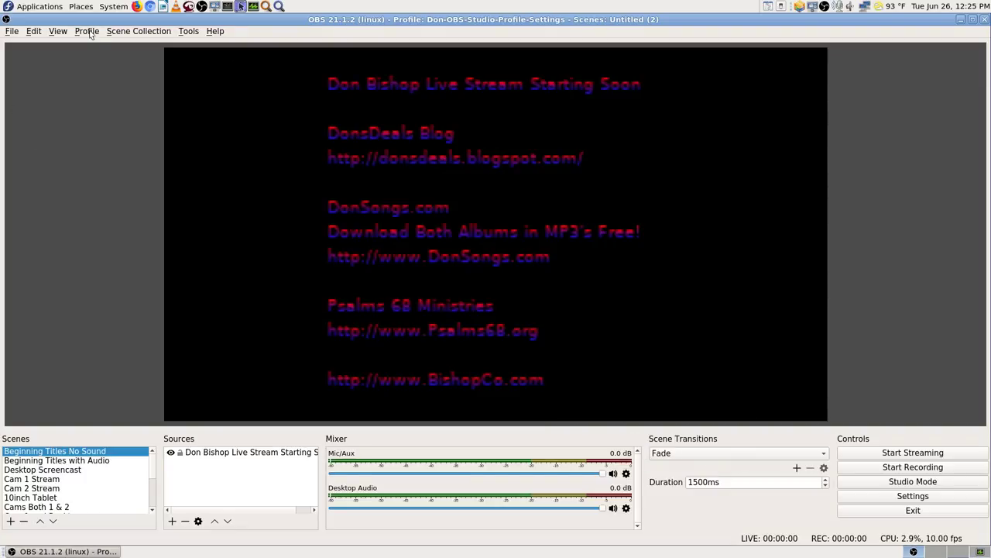
pyautogui.click(87, 32)
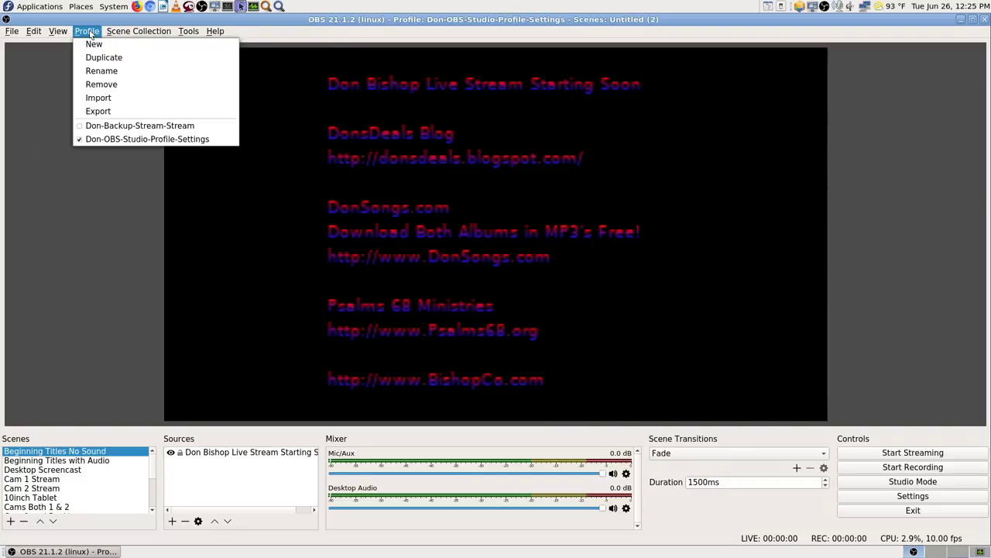
pyautogui.click(127, 87)
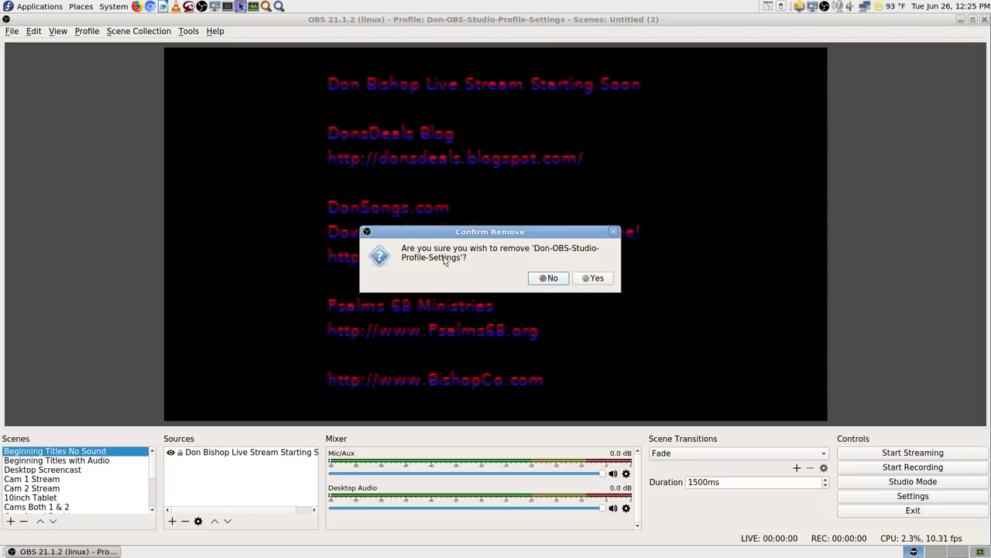
pyautogui.click(553, 280)
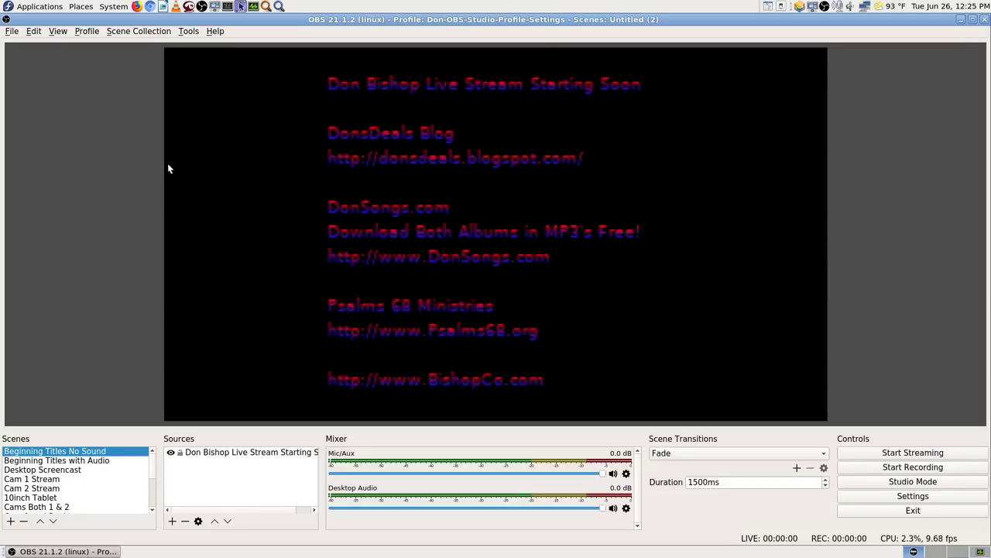
# Start renaming the active profile, inserting Primary- before OBS-Studio-Profile-Settings in its name.
pyautogui.click(84, 32)
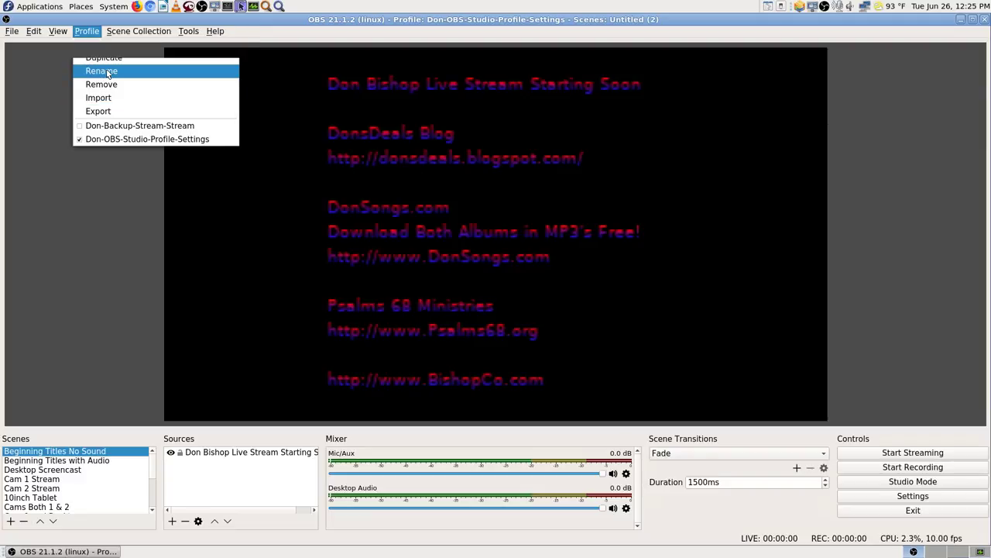
pyautogui.click(101, 71)
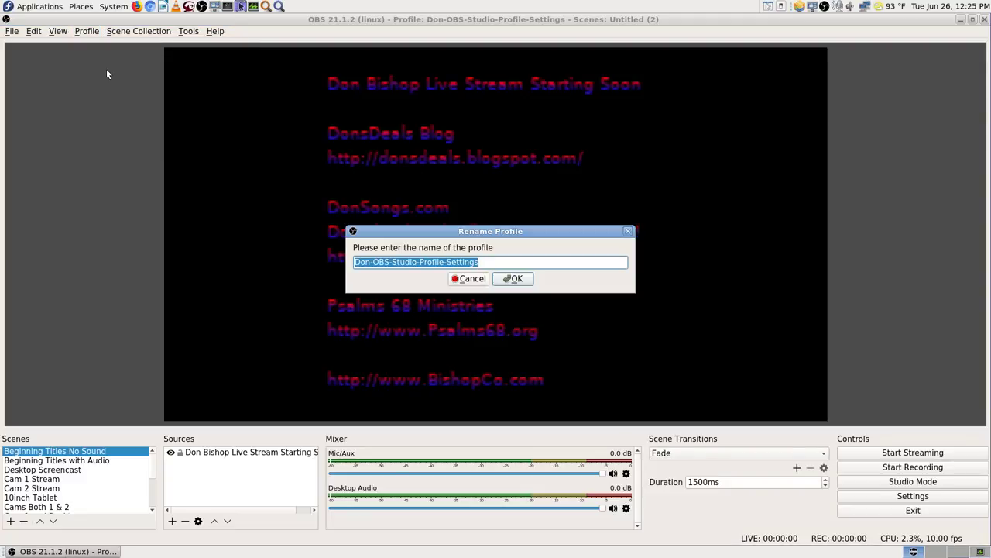
pyautogui.press('End')
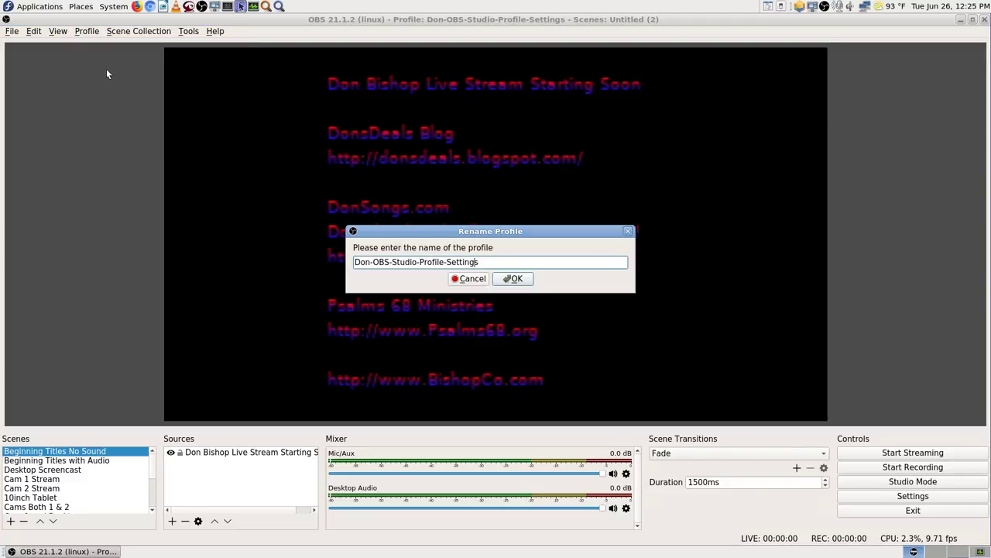
pyautogui.press('Left')
pyautogui.press('Left')
pyautogui.press('Left')
pyautogui.click(389, 262)
pyautogui.click(372, 262)
pyautogui.write('Primar')
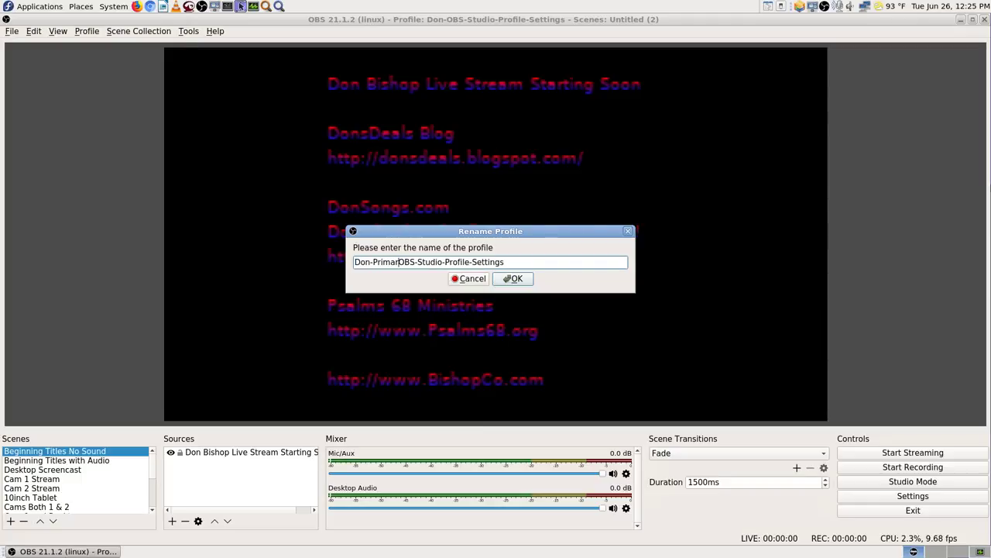
pyautogui.write('y-')
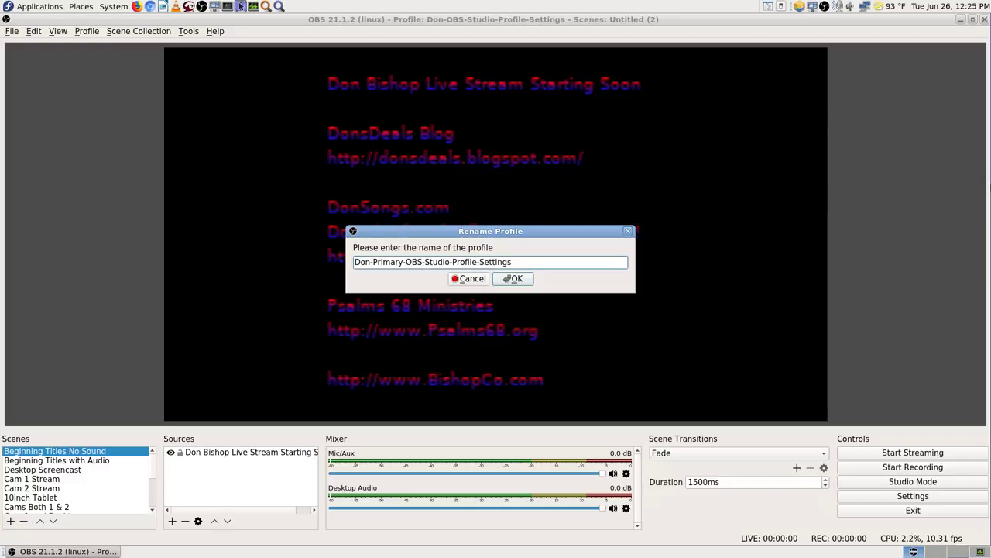
# Remove OBS-Studio- from the profile name so that it ends in -Primary-Profile-Settings.
pyautogui.press('Right')
pyautogui.press('Delete')
pyautogui.press('Delete')
pyautogui.press('Delete')
pyautogui.press('Delete')
pyautogui.press('Delete')
pyautogui.press('Delete')
pyautogui.press('Delete')
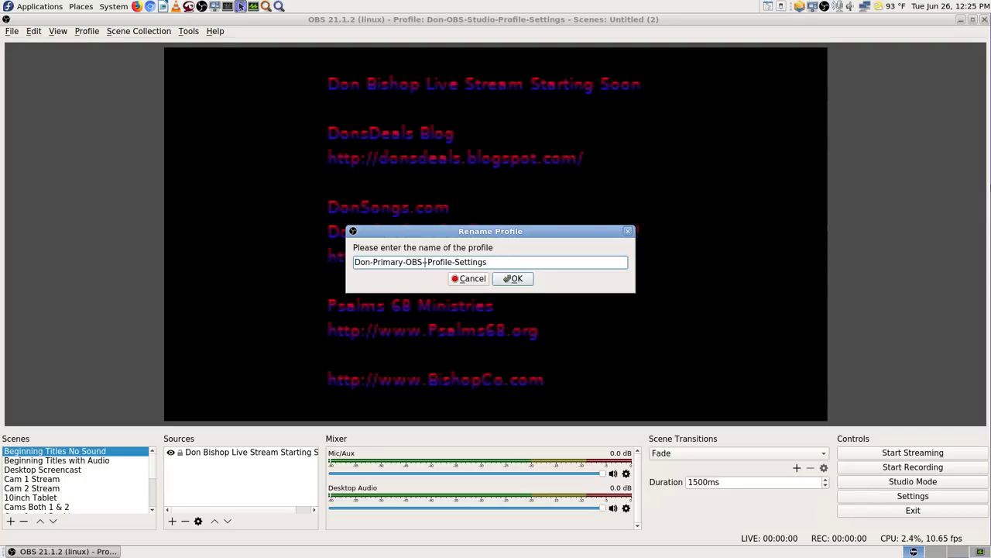
pyautogui.press('Delete')
pyautogui.press('BackSpace')
pyautogui.press('BackSpace')
pyautogui.press('BackSpace')
pyautogui.press('BackSpace')
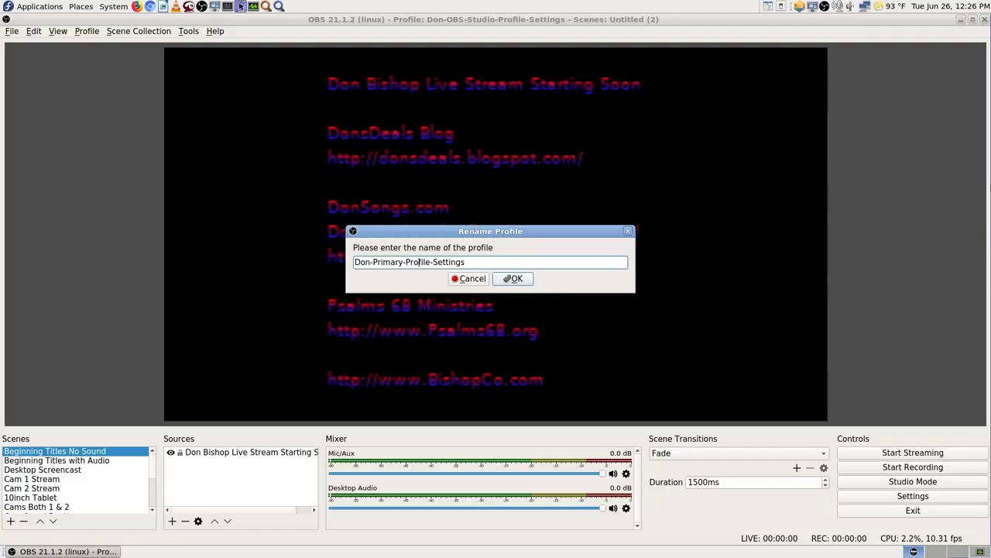
# Replace Settings with OBS-ASRock at the end of the profile name and confirm the rename.
pyautogui.press('Right')
pyautogui.press('Right')
pyautogui.press('Right')
pyautogui.press('Delete')
pyautogui.press('Delete')
pyautogui.press('Delete')
pyautogui.press('Delete')
pyautogui.press('Delete')
pyautogui.press('Delete')
pyautogui.press('Delete')
pyautogui.write('s')
pyautogui.press('BackSpace')
pyautogui.write('OSB-')
pyautogui.write('ASRock')
pyautogui.press('Return')
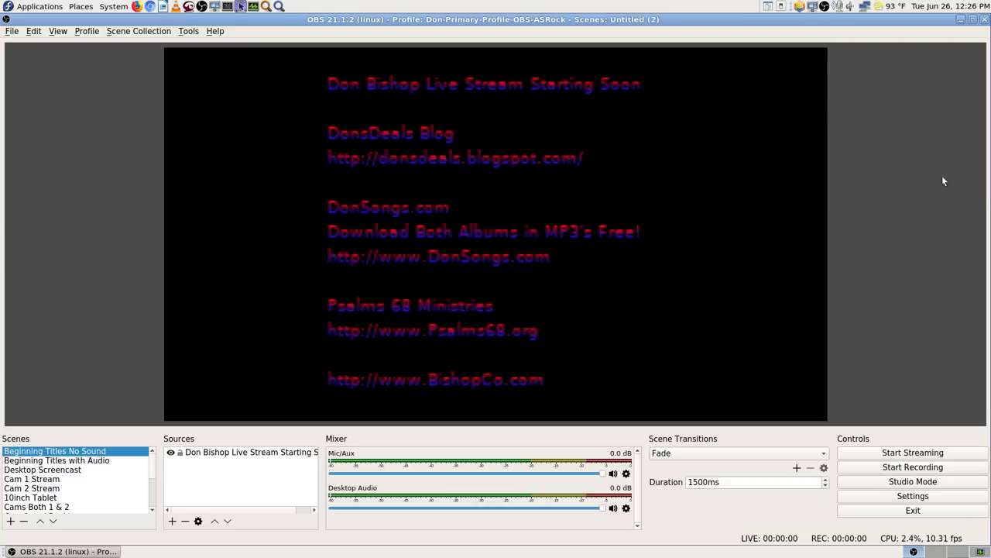
# Switch to the Backup-Stream-Stream profile and start renaming it, removing Stream-Stream after Backup- in its name.
pyautogui.click(83, 34)
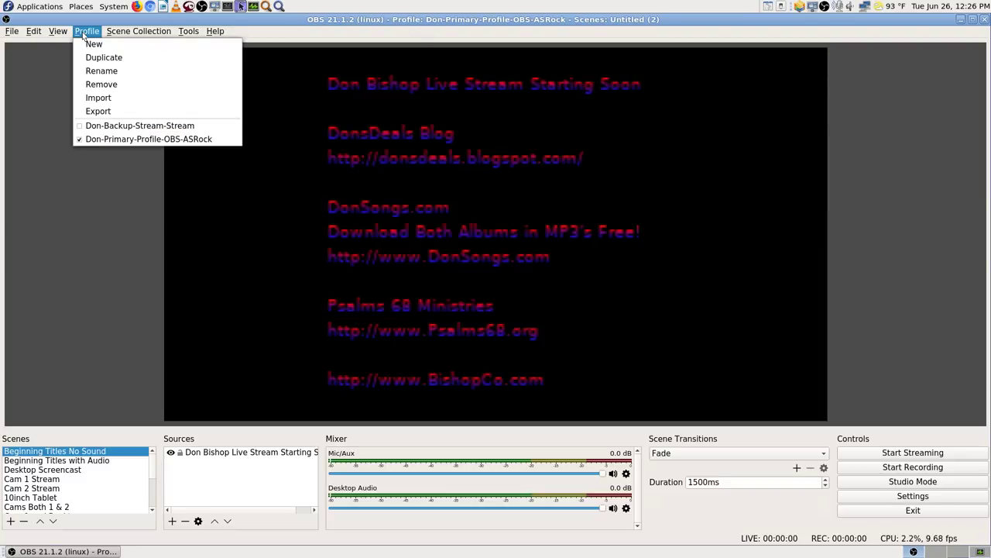
pyautogui.click(114, 126)
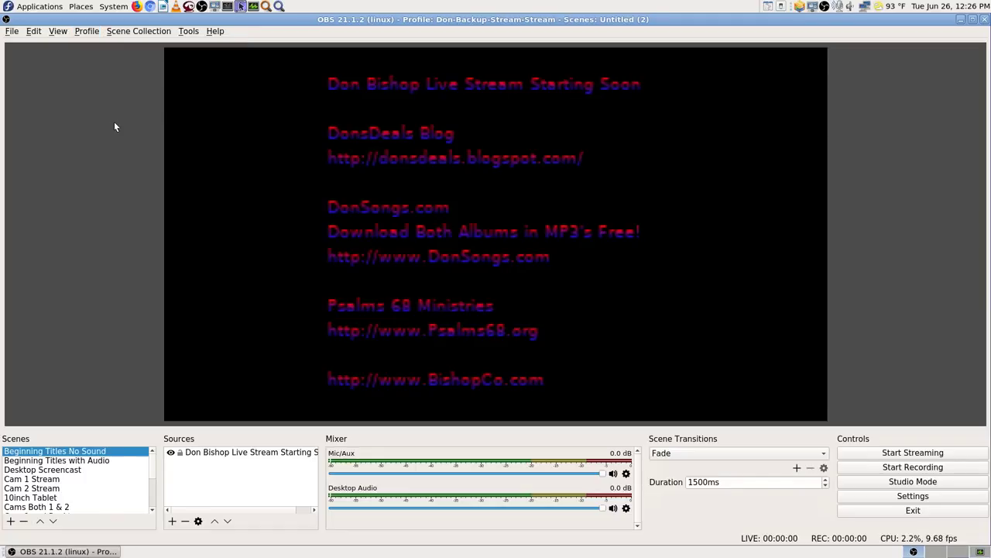
pyautogui.click(87, 34)
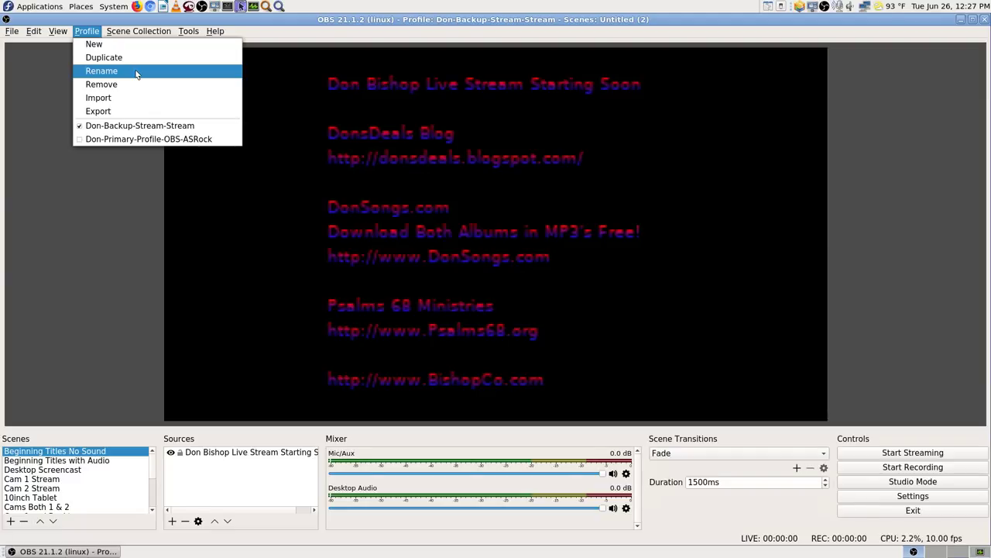
pyautogui.click(136, 72)
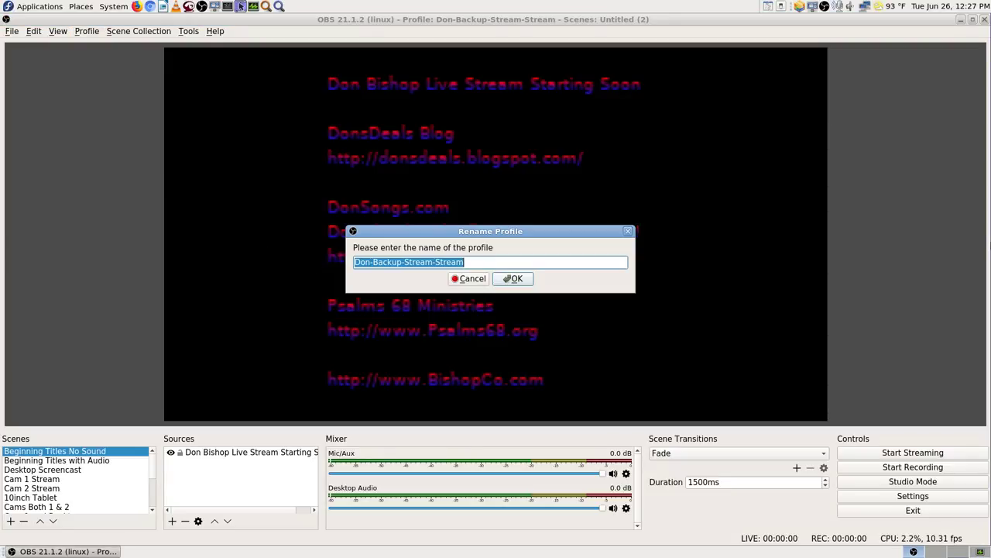
pyautogui.press('End')
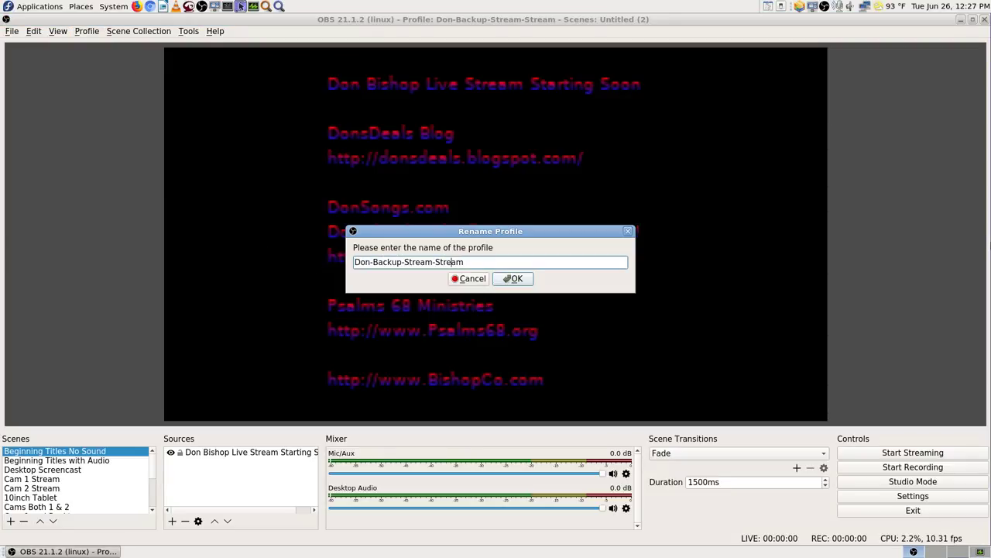
pyautogui.click(435, 262)
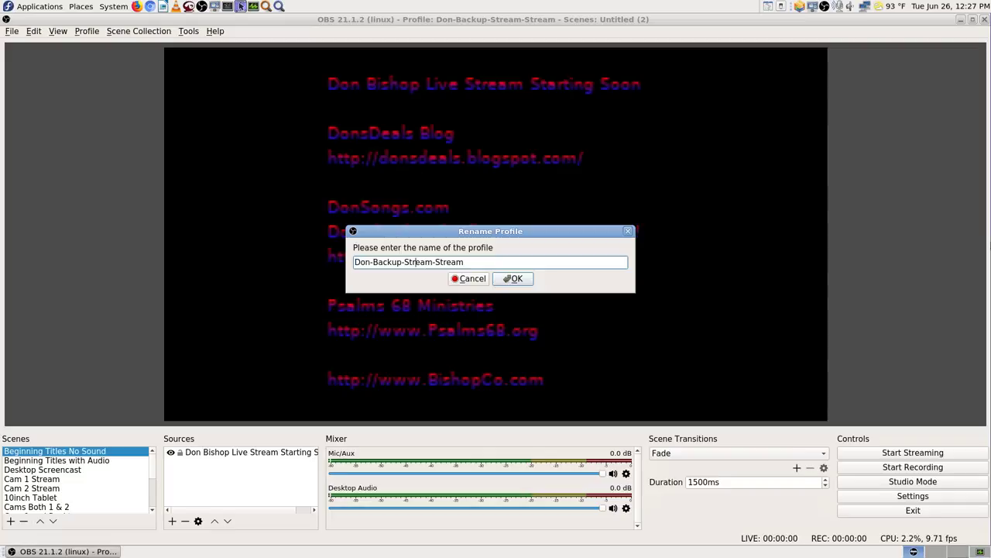
pyautogui.press('Left')
pyautogui.press('Left')
pyautogui.press('Left')
pyautogui.press('Left')
pyautogui.press('Left')
pyautogui.press('Left')
pyautogui.press('Delete')
pyautogui.press('Delete')
pyautogui.press('Delete')
pyautogui.press('Delete')
pyautogui.press('Delete')
pyautogui.press('Delete')
pyautogui.press('Delete')
pyautogui.press('Delete')
pyautogui.press('Delete')
pyautogui.press('Delete')
pyautogui.press('Delete')
pyautogui.press('Delete')
pyautogui.press('Delete')
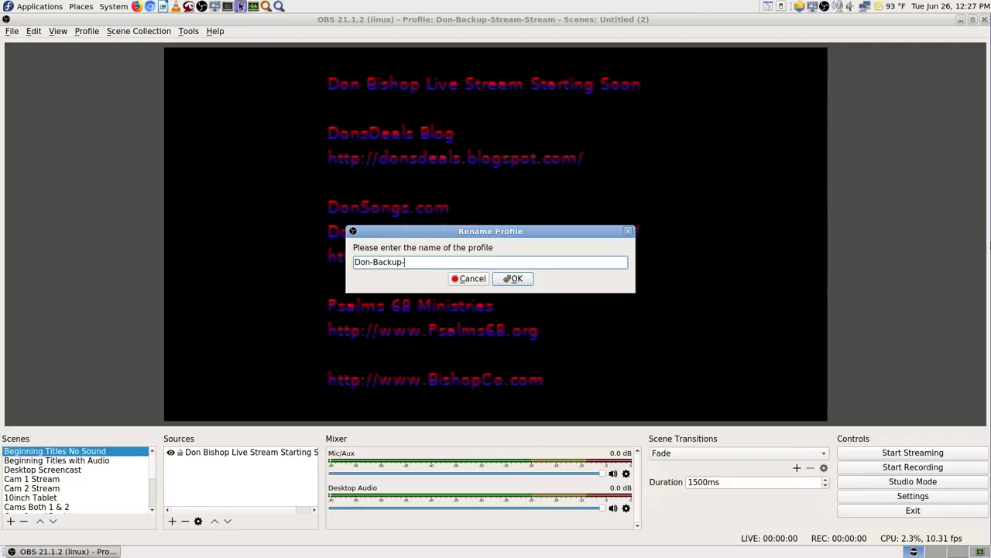
# Extend the backup profile's name with OBS-Profile- after Backup-.
pyautogui.write('Profile-OBS')
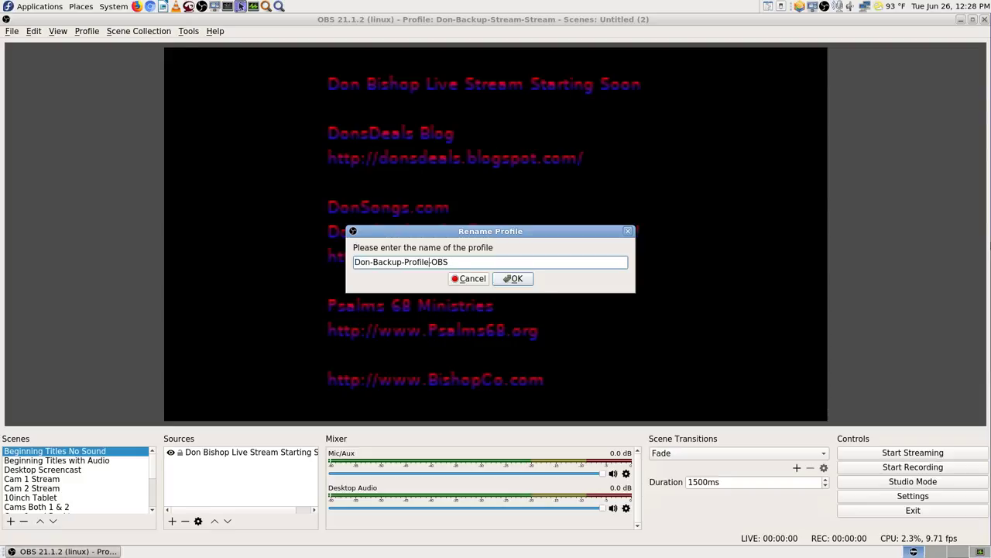
pyautogui.click(410, 262)
pyautogui.write('OBS-')
pyautogui.press('BackSpace')
pyautogui.press('BackSpace')
pyautogui.press('BackSpace')
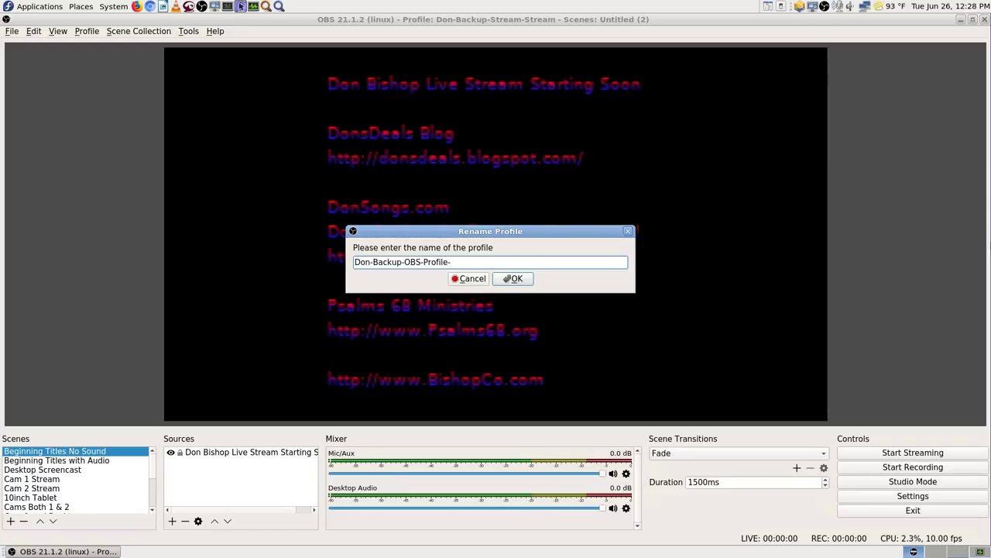
# Complete the profile name's ending as Backup-Stream-OBS-Profile-ASRock and confirm the rename.
pyautogui.write('ASRock')
pyautogui.write('Stream')
pyautogui.write('-')
pyautogui.click(522, 279)
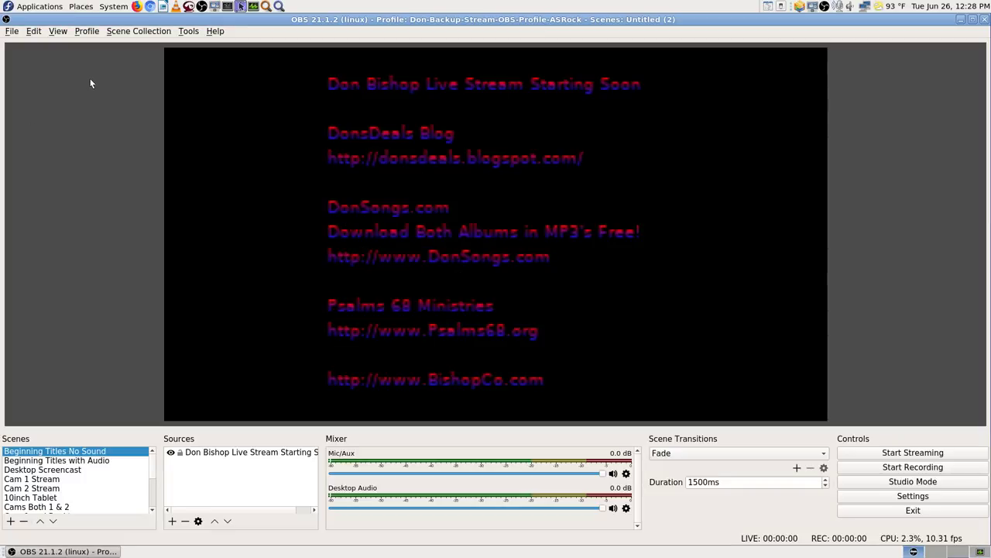
# Copy the full name of the backup stream profile from its rename prompt, leaving the name unchanged.
pyautogui.click(87, 32)
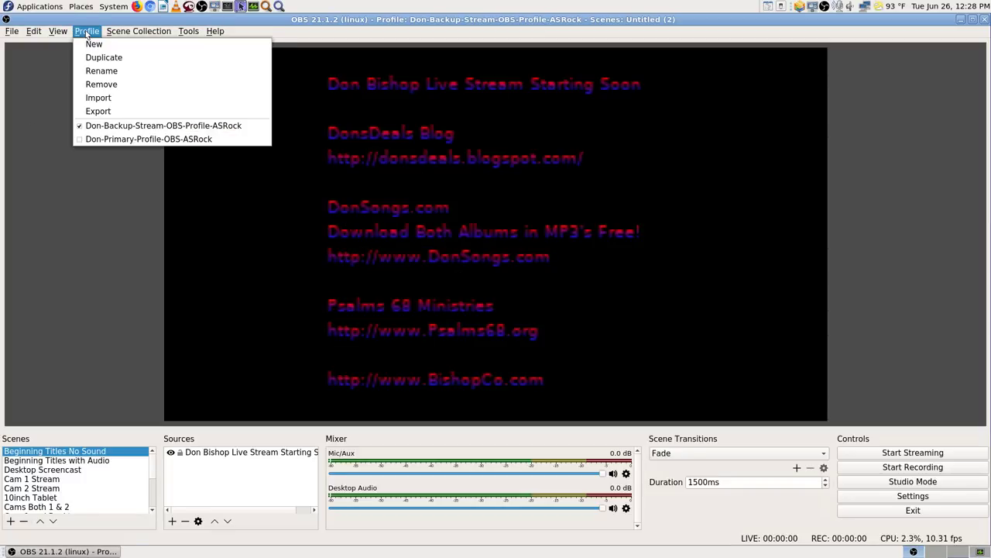
pyautogui.click(134, 124)
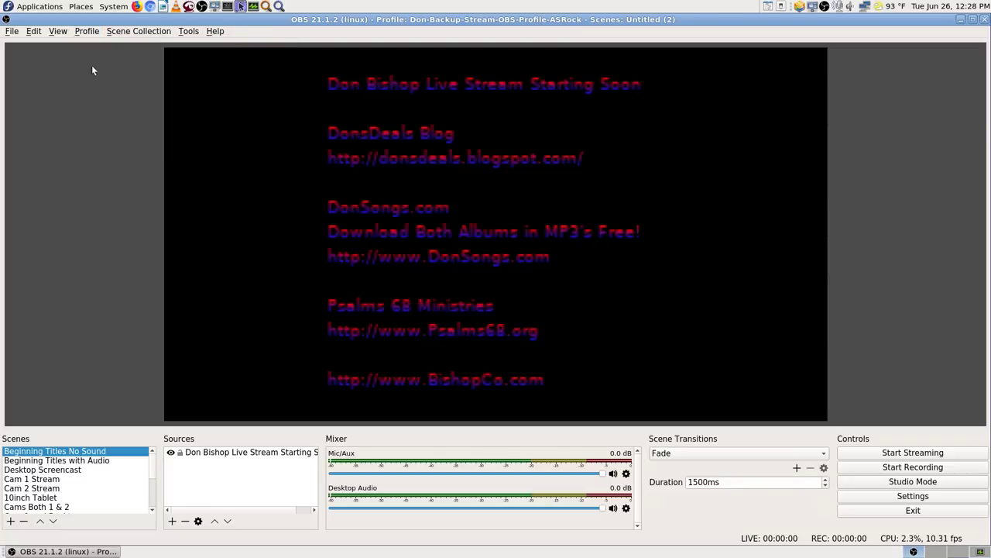
pyautogui.click(86, 31)
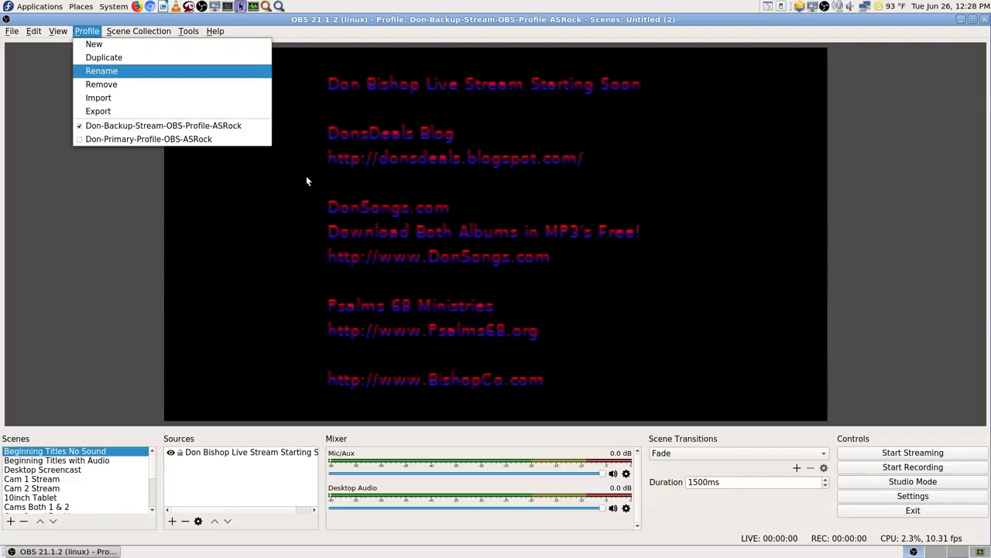
pyautogui.click(109, 71)
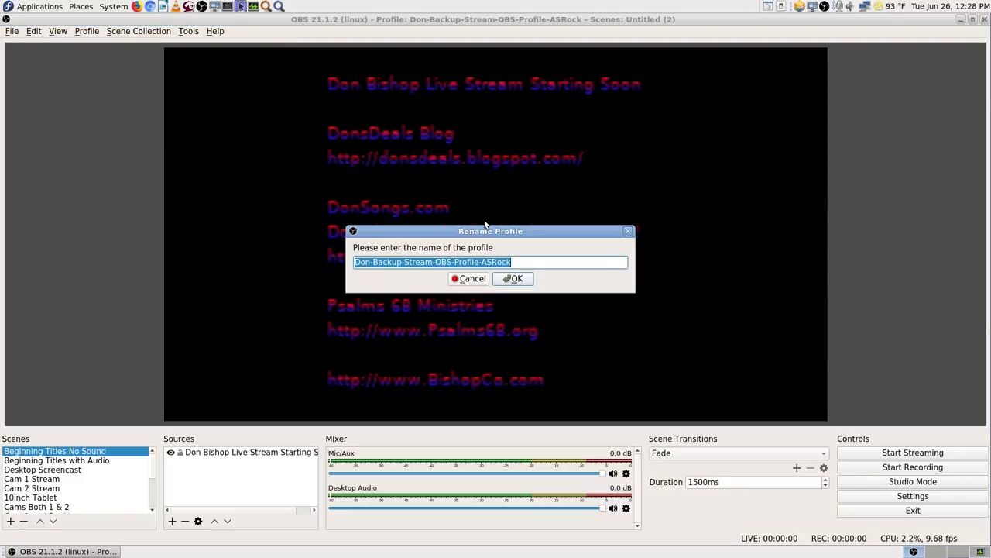
pyautogui.rightClick(501, 263)
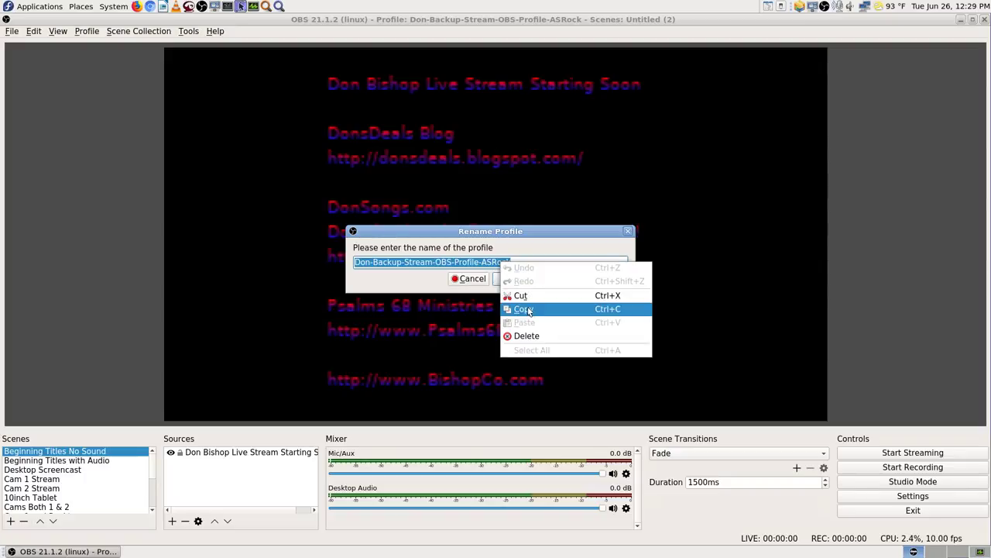
pyautogui.click(527, 310)
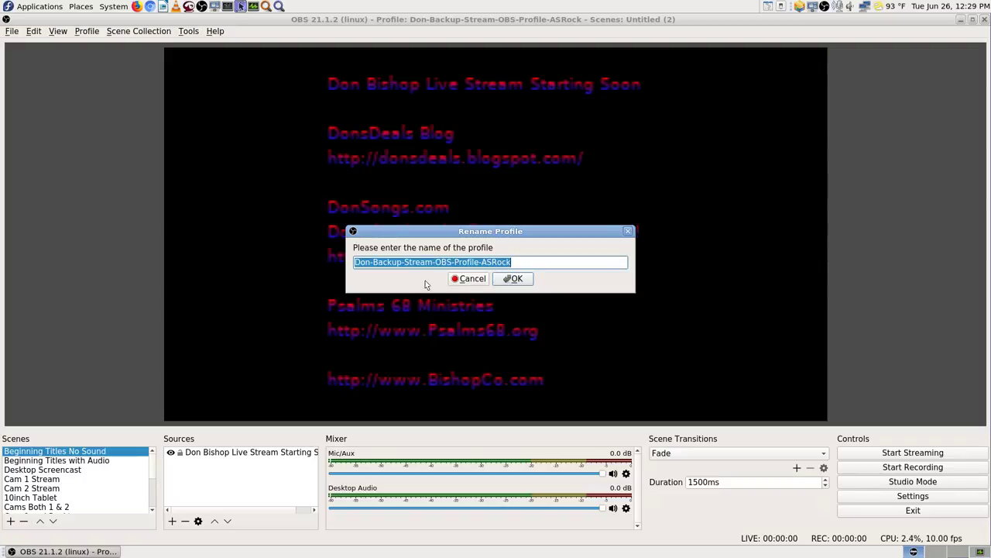
pyautogui.click(471, 279)
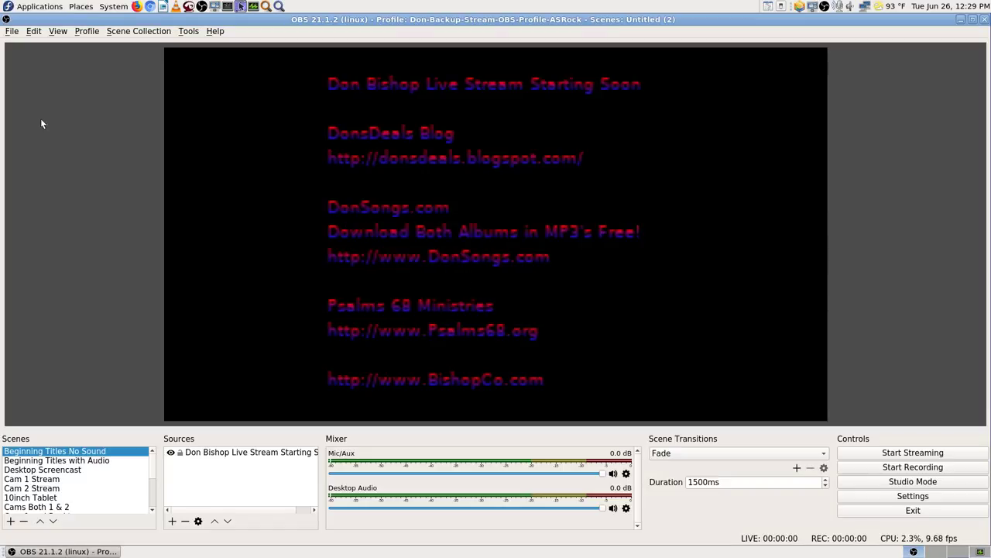
# Switch to the primary profile and start renaming it, removing Profile-OBS-ASRock after Primary- in its name.
pyautogui.click(87, 33)
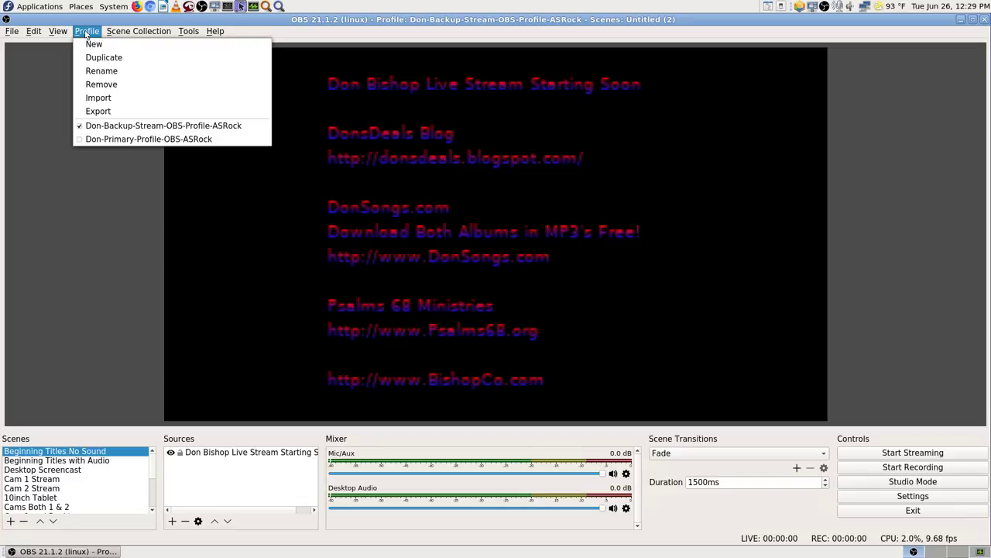
pyautogui.click(113, 140)
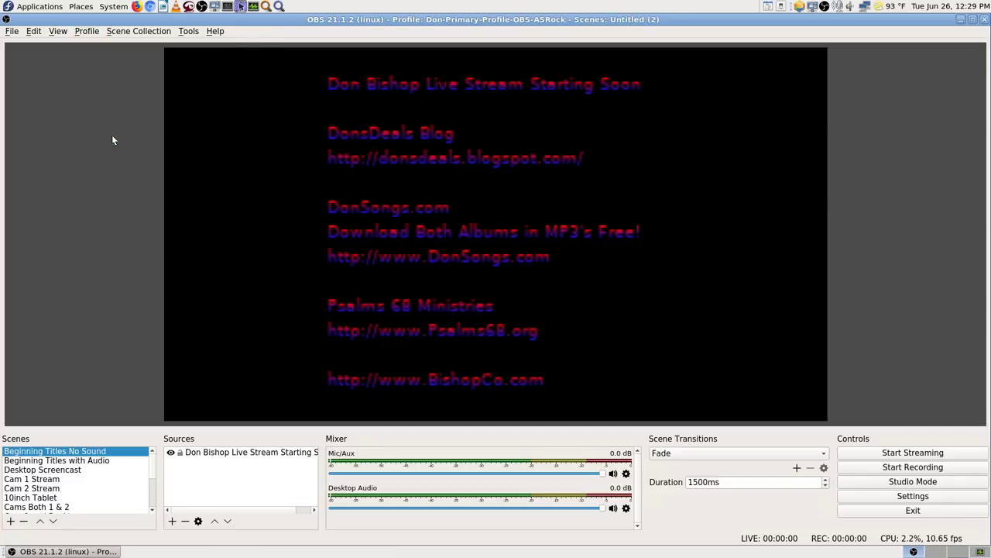
pyautogui.click(88, 33)
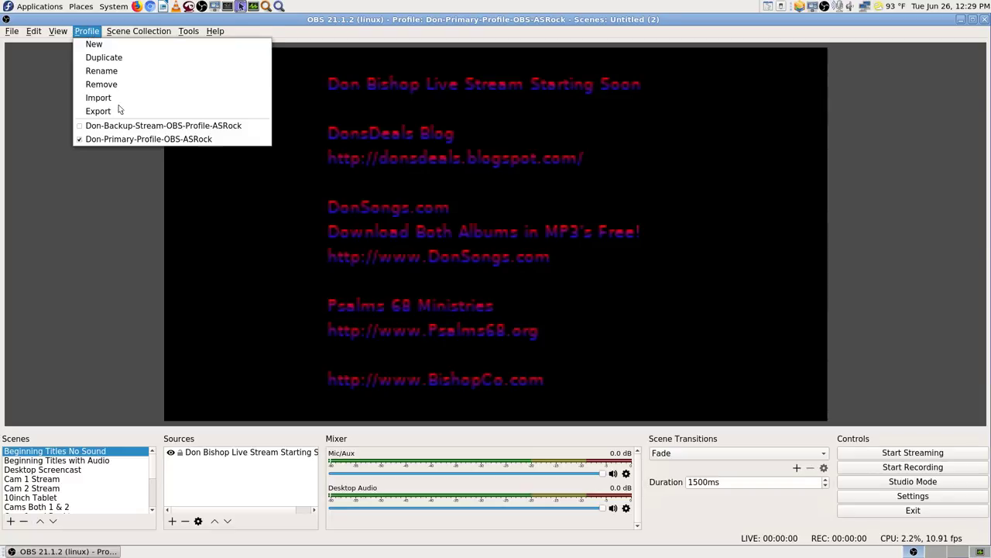
pyautogui.click(109, 72)
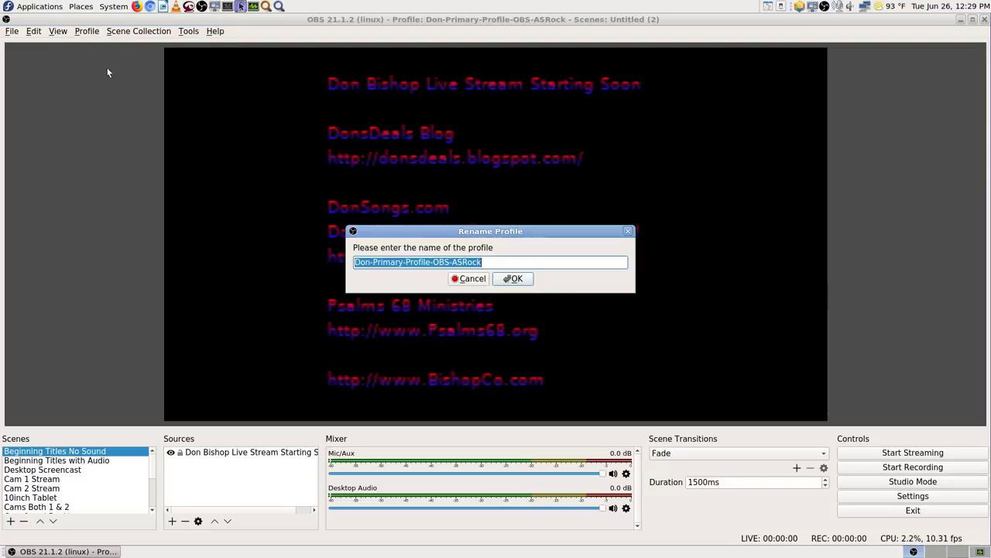
pyautogui.press('End')
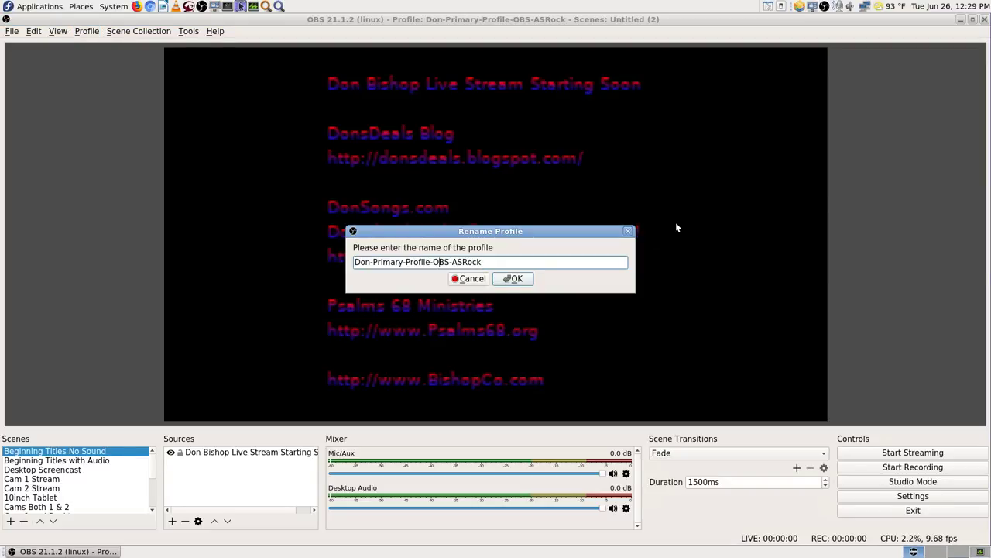
pyautogui.press('Left')
pyautogui.press('Left')
pyautogui.press('Left')
pyautogui.press('Left')
pyautogui.press('Left')
pyautogui.press('Left')
pyautogui.press('Left')
pyautogui.press('Delete')
pyautogui.press('Delete')
pyautogui.press('Delete')
pyautogui.press('Delete')
pyautogui.press('Delete')
pyautogui.press('Delete')
pyautogui.press('Delete')
pyautogui.press('Delete')
pyautogui.press('Delete')
pyautogui.press('Delete')
pyautogui.press('Delete')
pyautogui.press('Delete')
pyautogui.press('Delete')
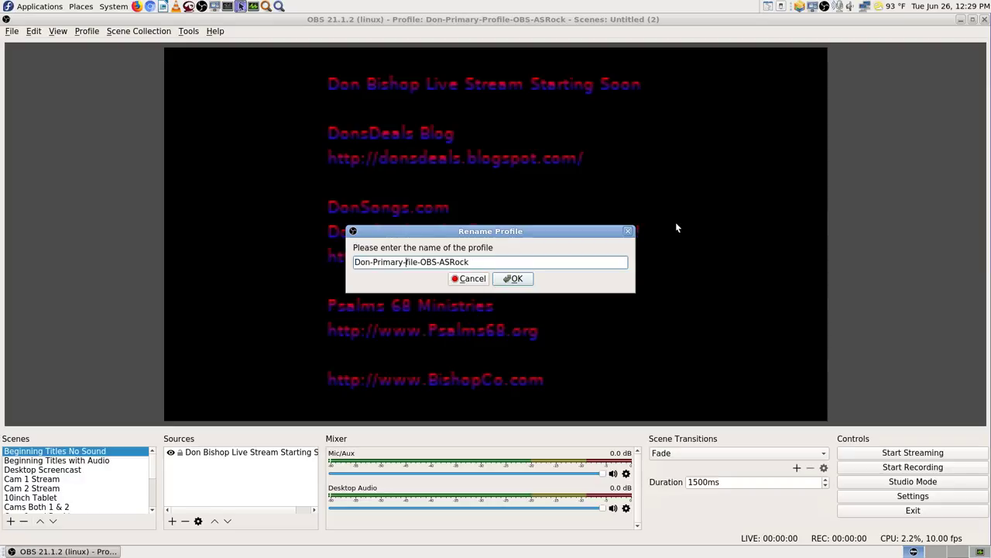
pyautogui.press('Delete')
pyautogui.press('Delete')
pyautogui.press('Delete')
pyautogui.press('Delete')
# Paste the copied backup profile name after Primary- and delete the pasted part up to and including the S of Stream.
pyautogui.hotkey('ctrl', 'v')
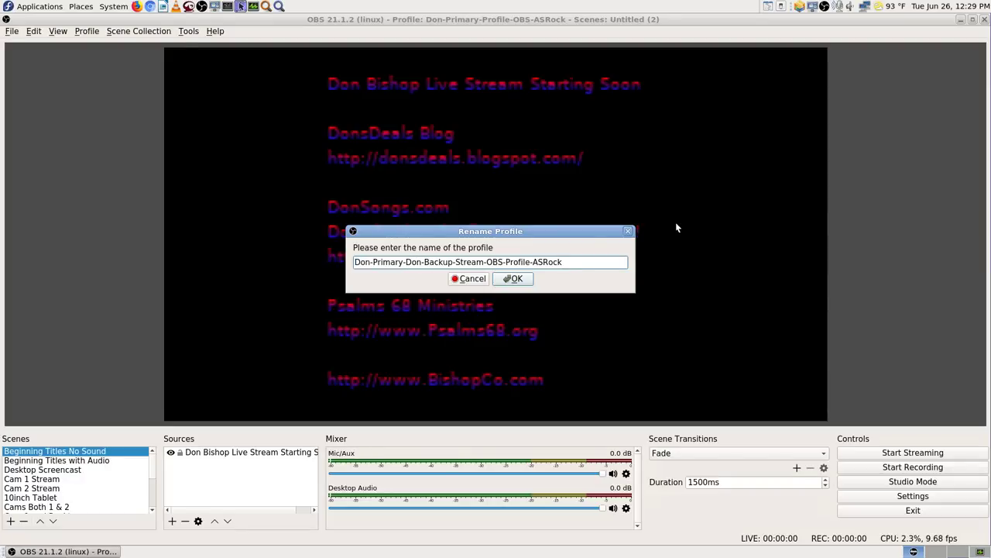
pyautogui.press('Left')
pyautogui.press('Left')
pyautogui.press('Left')
pyautogui.press('Left')
pyautogui.press('Left')
pyautogui.press('Left')
pyautogui.press('Left')
pyautogui.press('Left')
pyautogui.press('Left')
pyautogui.press('Left')
pyautogui.press('Left')
pyautogui.press('Left')
pyautogui.press('Left')
pyautogui.press('Left')
pyautogui.press('Left')
pyautogui.press('Left')
pyautogui.press('Delete')
pyautogui.press('Delete')
pyautogui.press('Delete')
pyautogui.press('Delete')
pyautogui.press('Delete')
pyautogui.press('Delete')
pyautogui.press('Delete')
pyautogui.press('Delete')
pyautogui.press('Delete')
pyautogui.press('Delete')
pyautogui.press('Delete')
pyautogui.press('Delete')
pyautogui.press('Delete')
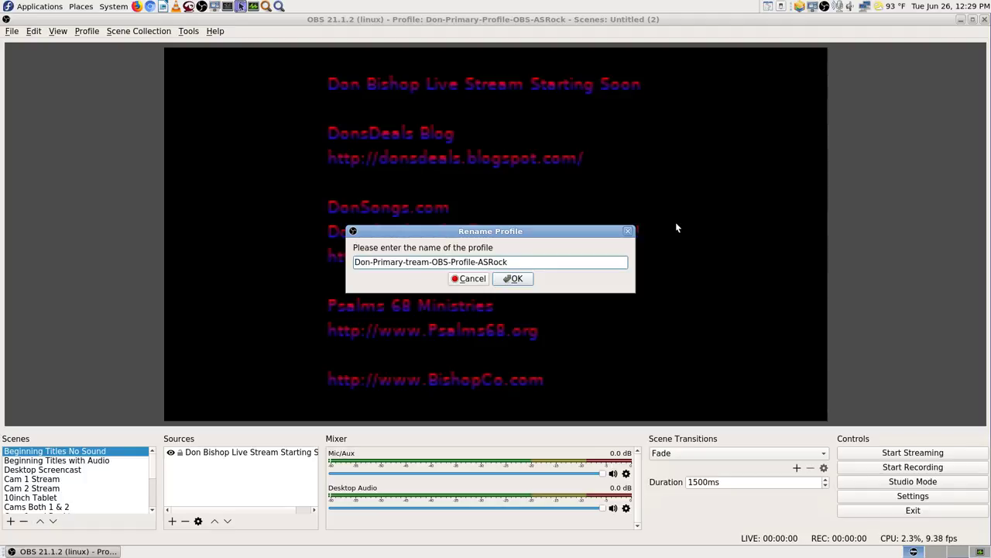
# Insert the missing S so the name ends in Primary-Stream-OBS-Profile-ASRock and confirm the rename.
pyautogui.press('Left')
pyautogui.press('Left')
pyautogui.press('Left')
pyautogui.press('Left')
pyautogui.press('Left')
pyautogui.press('Left')
pyautogui.write('S')
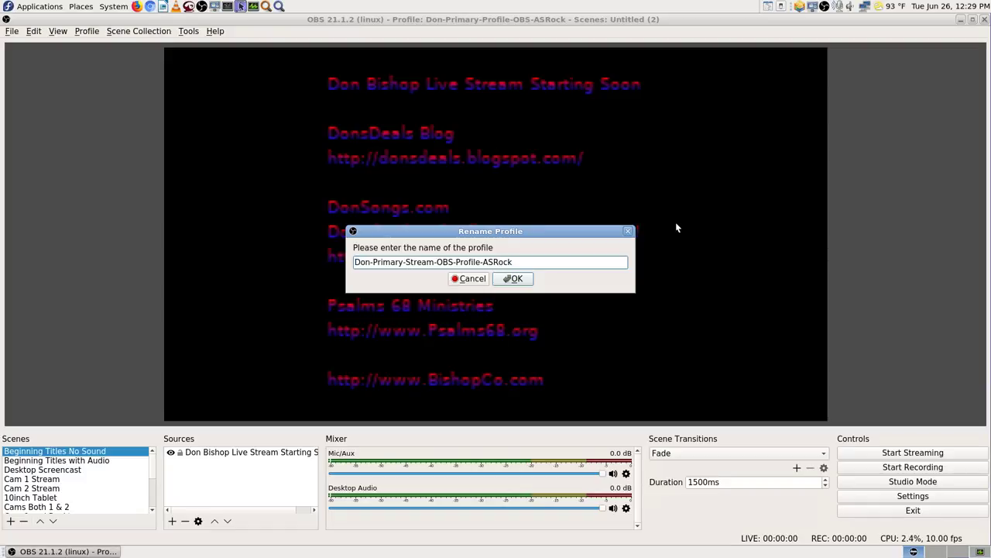
pyautogui.press('Right')
pyautogui.press('Right')
pyautogui.press('Right')
pyautogui.press('Right')
pyautogui.press('Right')
pyautogui.press('Right')
pyautogui.press('Right')
pyautogui.press('Right')
pyautogui.press('Right')
pyautogui.press('Right')
pyautogui.press('Right')
pyautogui.press('Right')
pyautogui.press('Right')
pyautogui.press('Right')
pyautogui.click(515, 278)
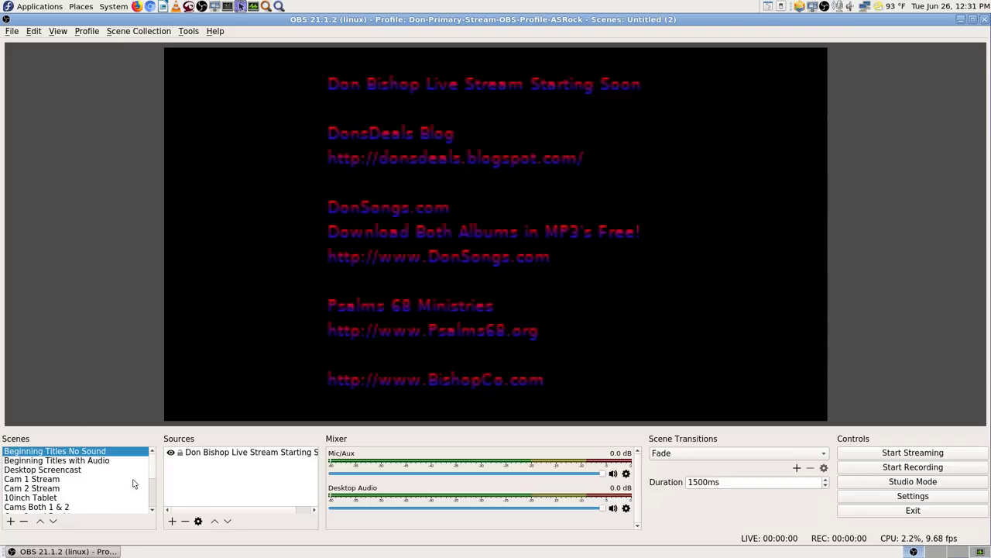
# Review the list of renamed profiles and make the Backup-Stream-OBS-Profile-ASRock profile active.
pyautogui.click(87, 33)
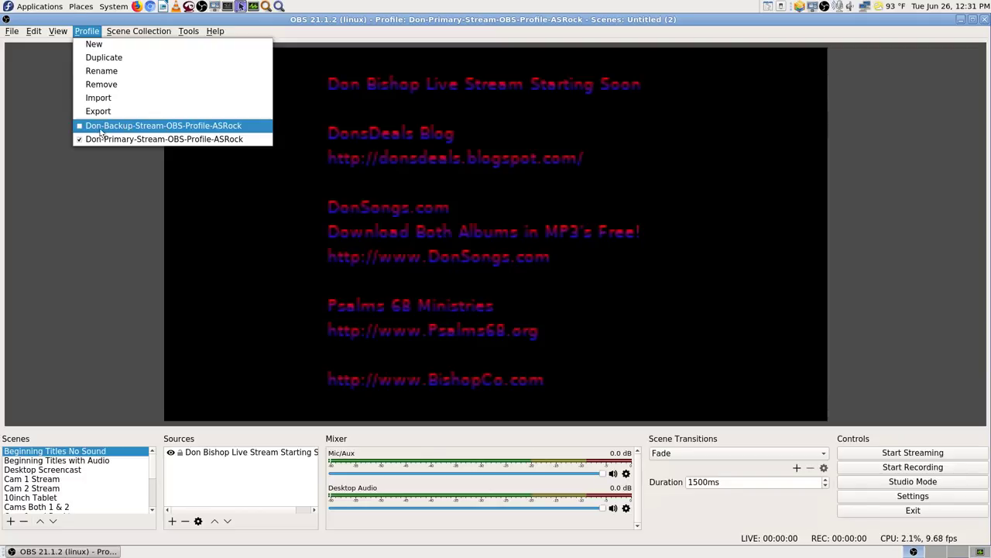
pyautogui.press('Escape')
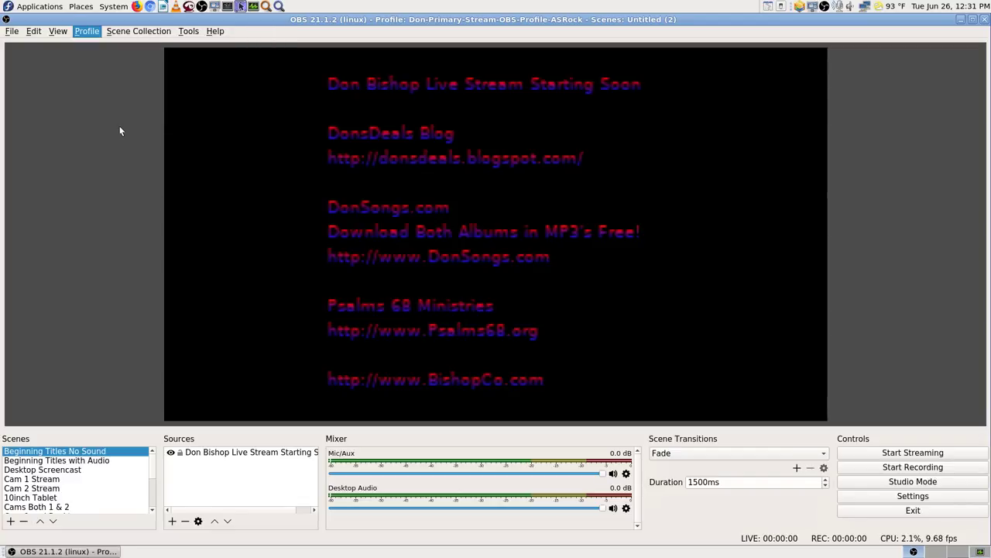
pyautogui.click(81, 32)
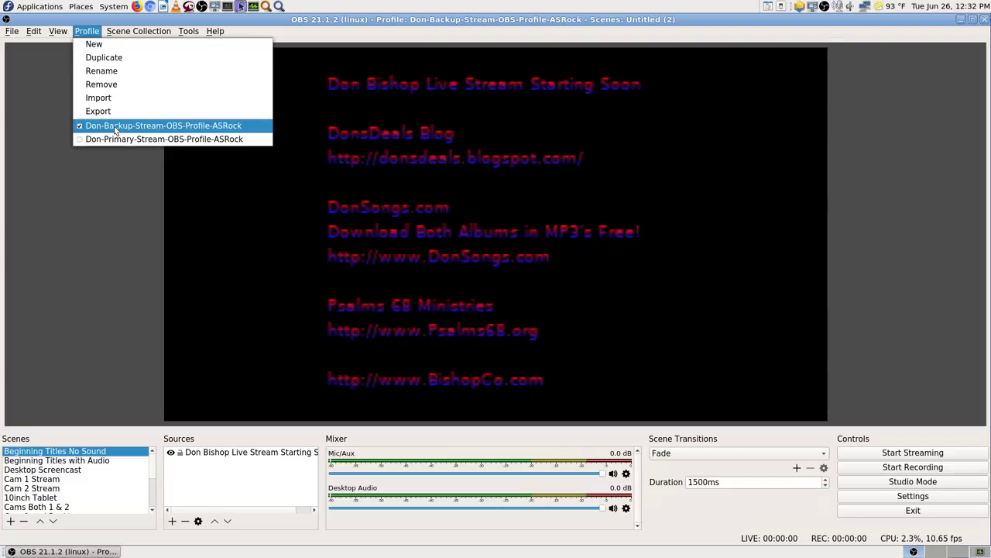
pyautogui.click(83, 259)
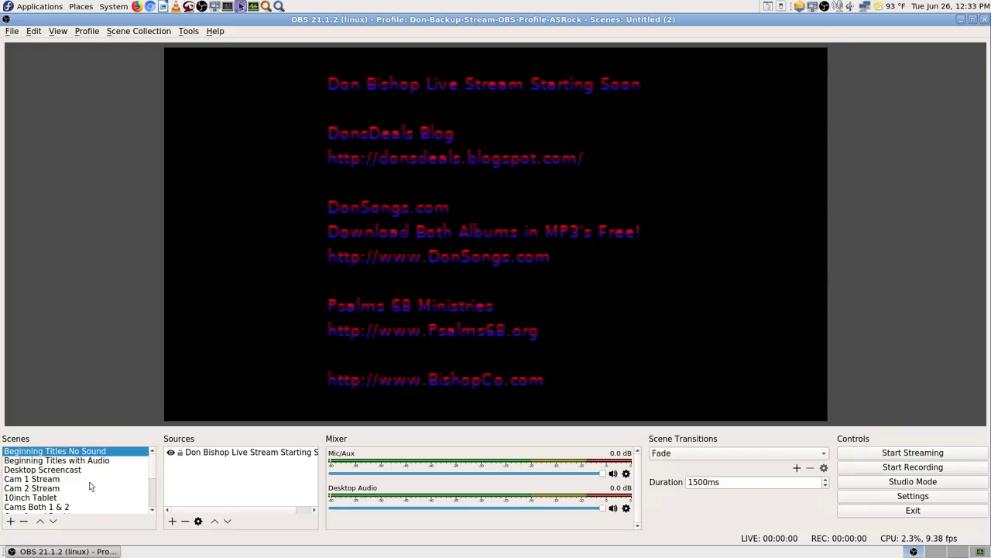
# Show the Desktop Screencast scene and examine its mixer channels, including Audio Cam 3 to Desktop.
pyautogui.scroll(-3, 93, 479)
pyautogui.scroll(3, 92, 481)
pyautogui.click(76, 469)
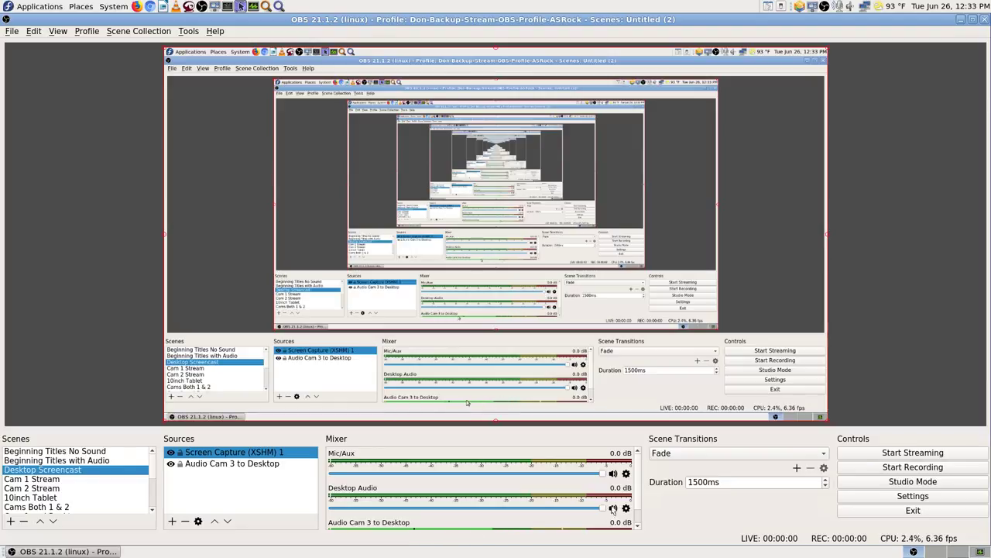
pyautogui.click(638, 527)
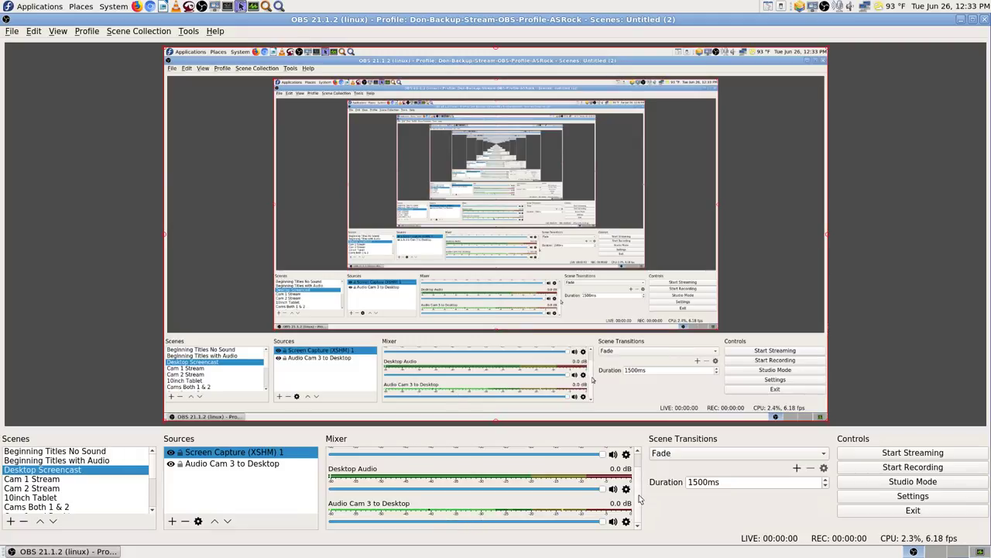
pyautogui.click(638, 452)
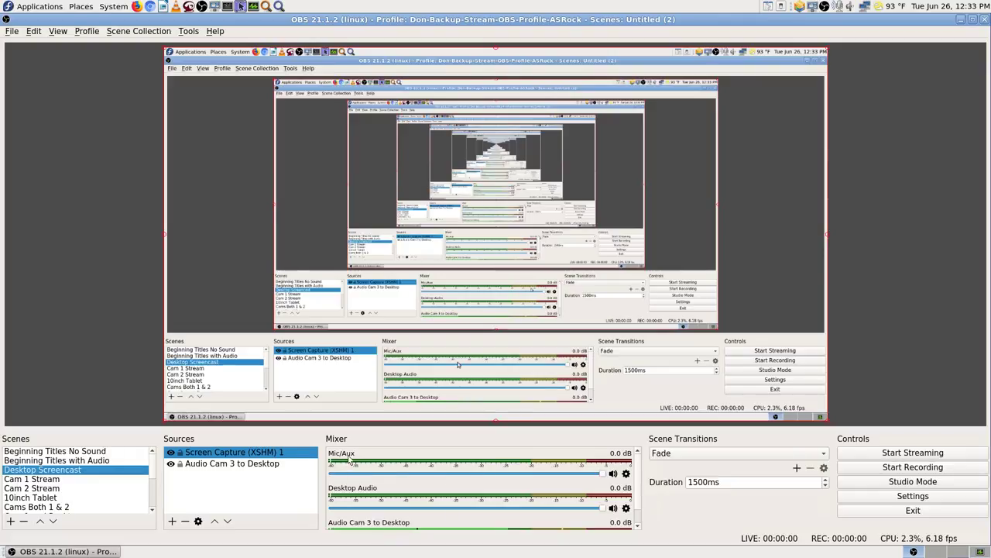
pyautogui.scroll(-1, 636, 474)
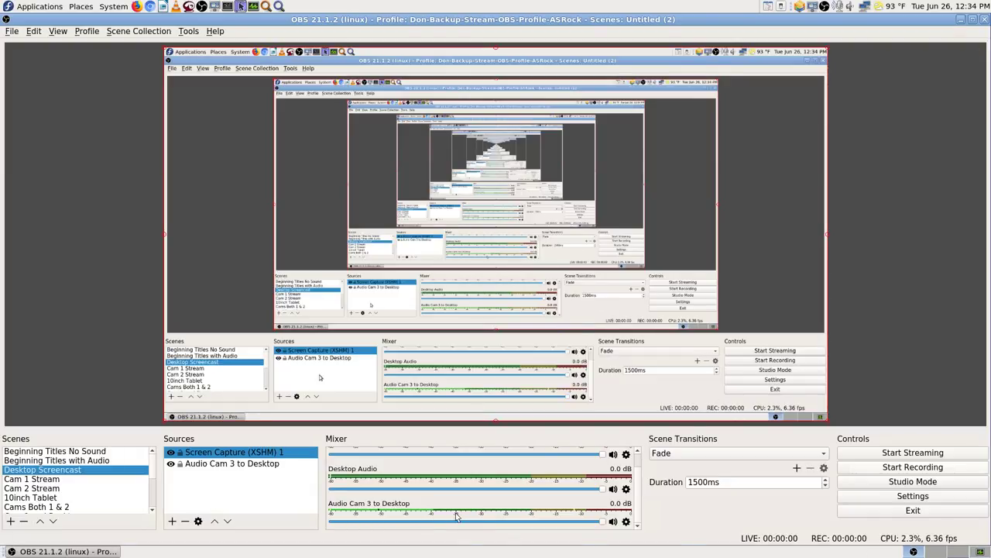
# View the remote computer's System Monitor, take the viewer out of full screen and close the remote session.
pyautogui.click(981, 551)
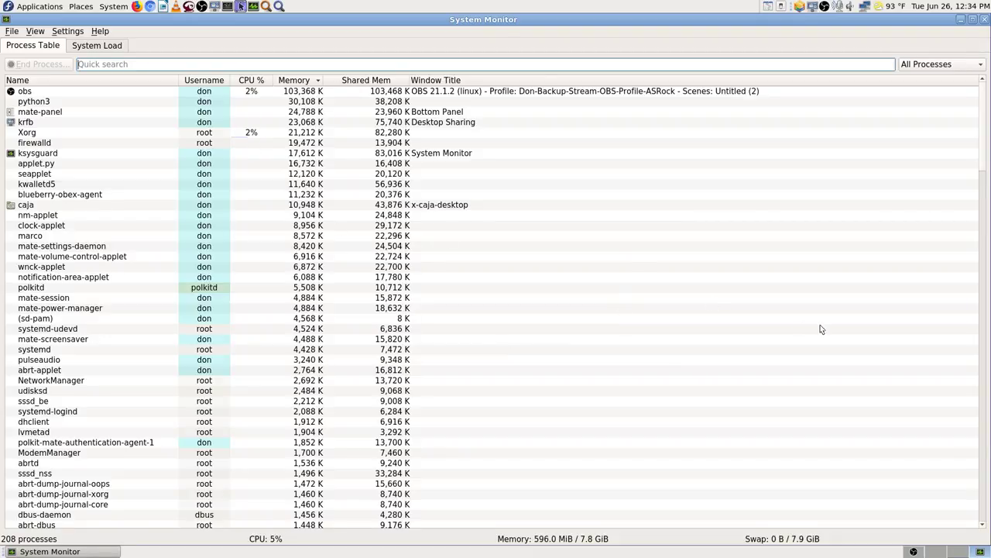
pyautogui.press('F8')
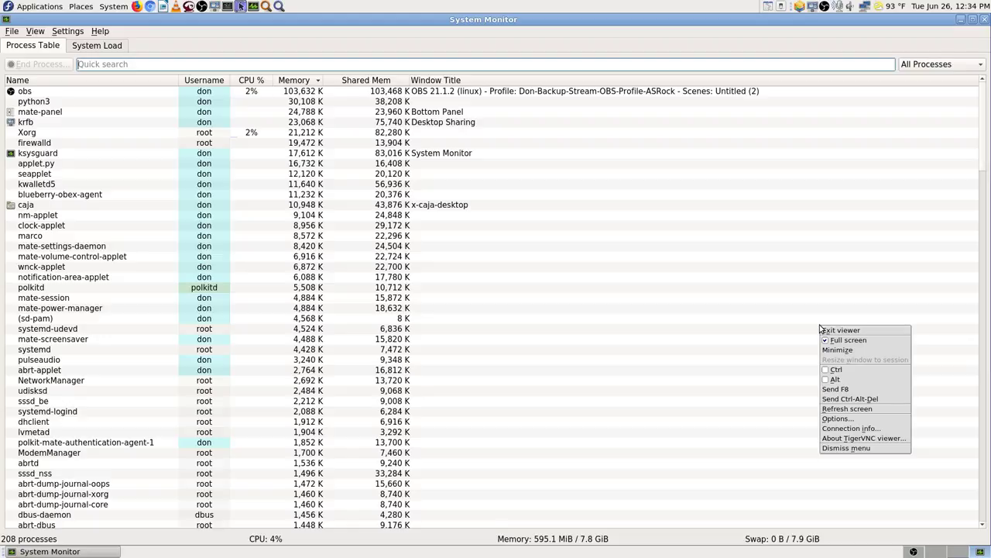
pyautogui.click(843, 340)
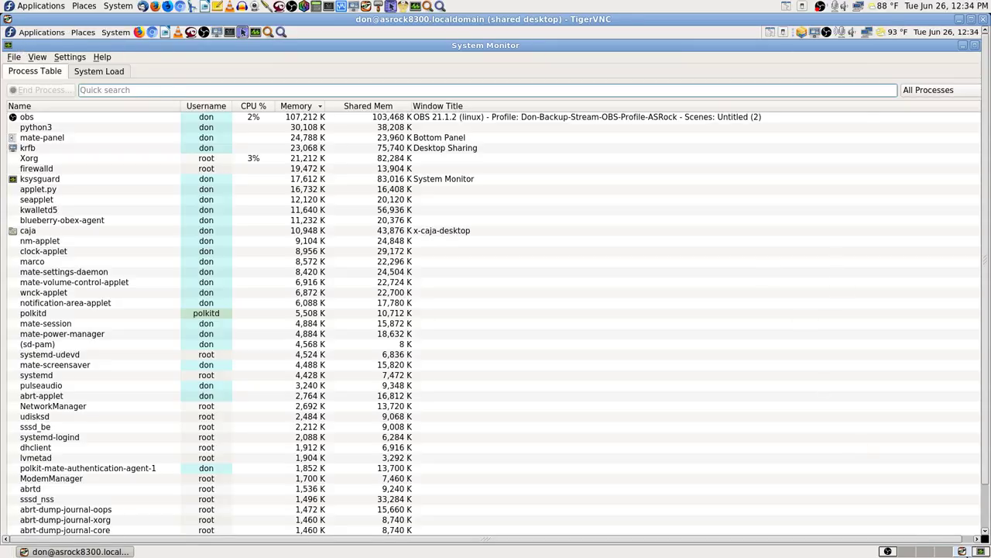
pyautogui.moveTo(985, 453); pyautogui.dragTo(986, 519)
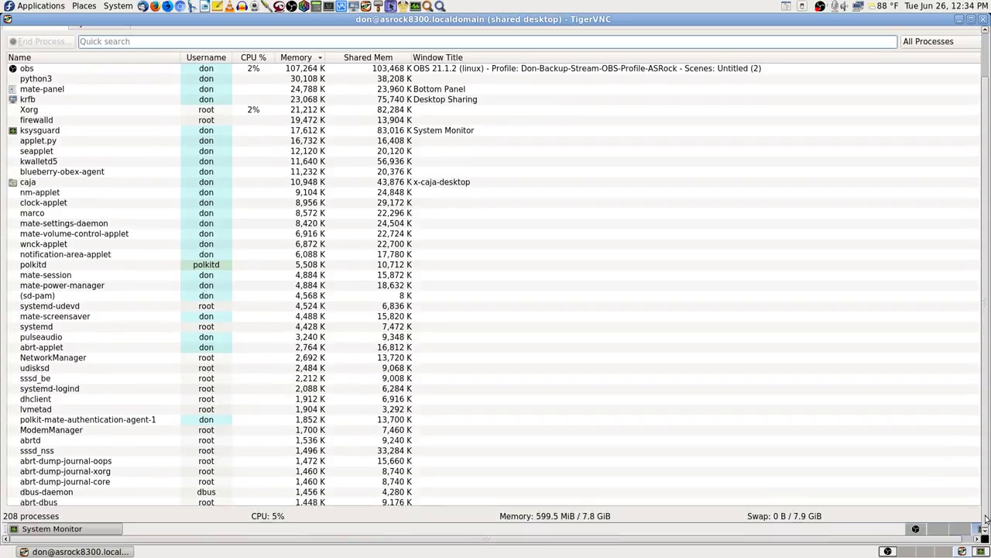
pyautogui.click(961, 528)
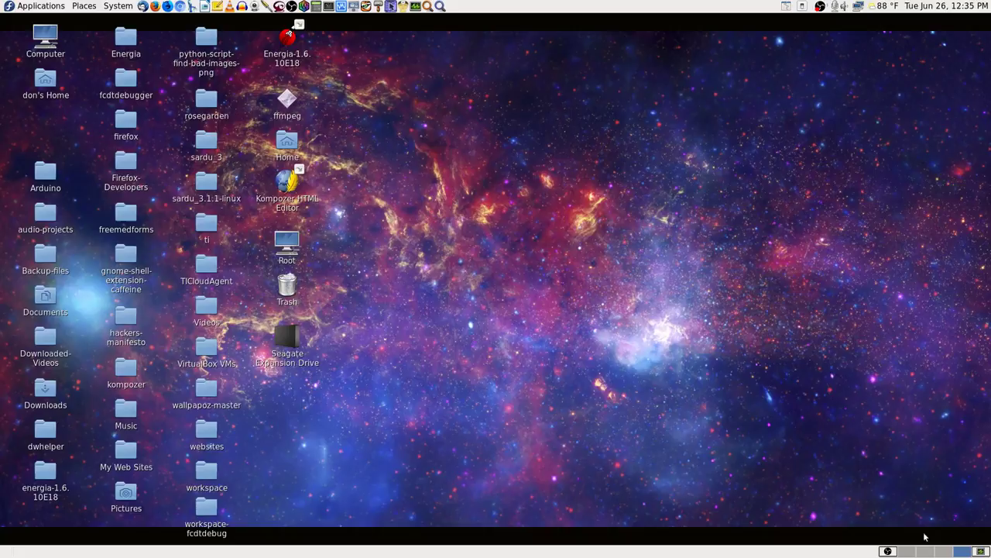
# Switch to the local OBS Studio and make the Cam 1 Stream scene active.
pyautogui.click(908, 552)
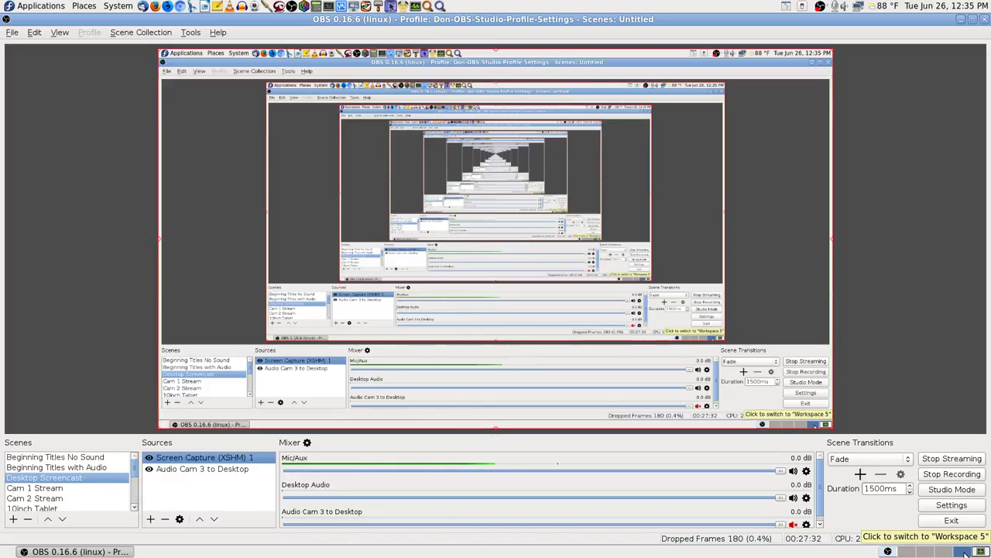
pyautogui.click(52, 490)
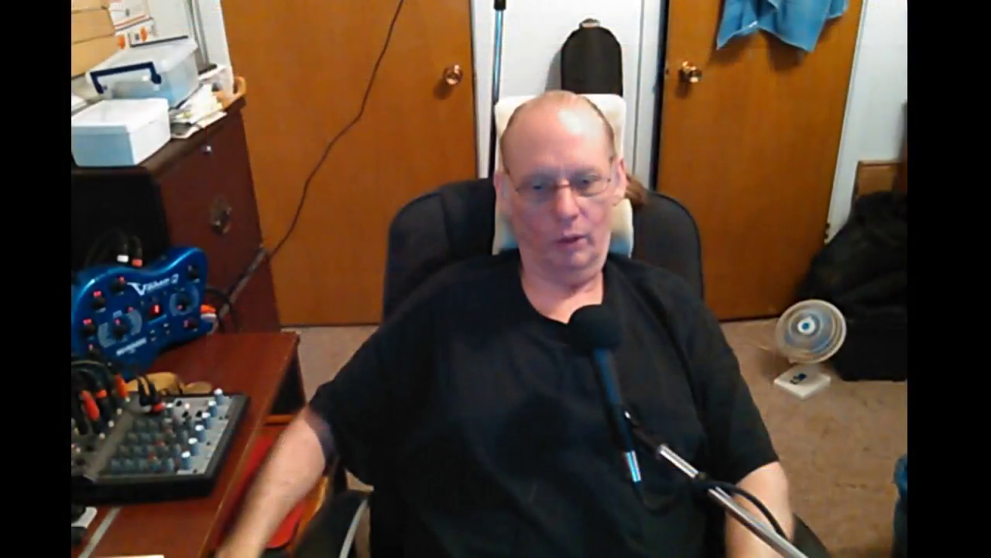
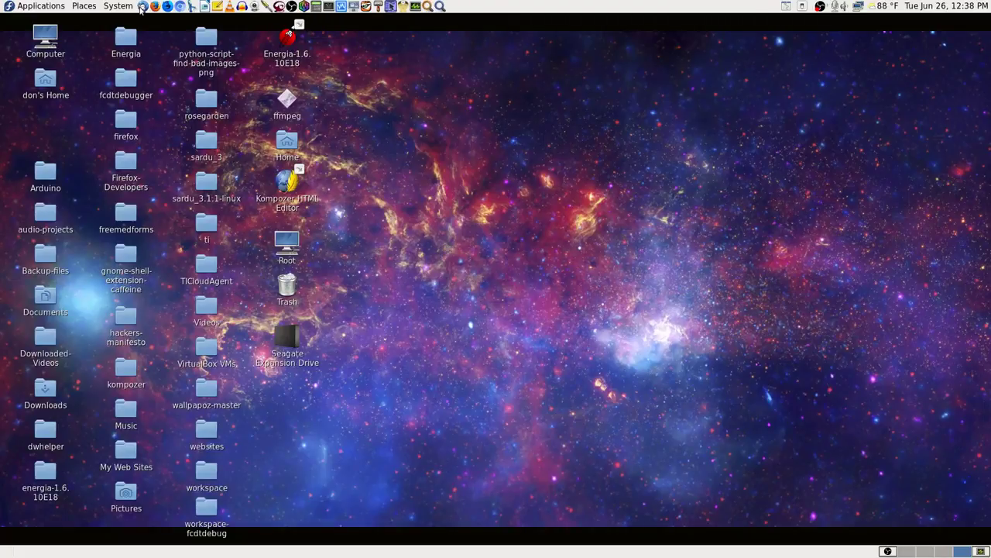
# Launch Krfb desktop sharing on the local computer and dismiss the KDE Wallet password request.
pyautogui.click(31, 7)
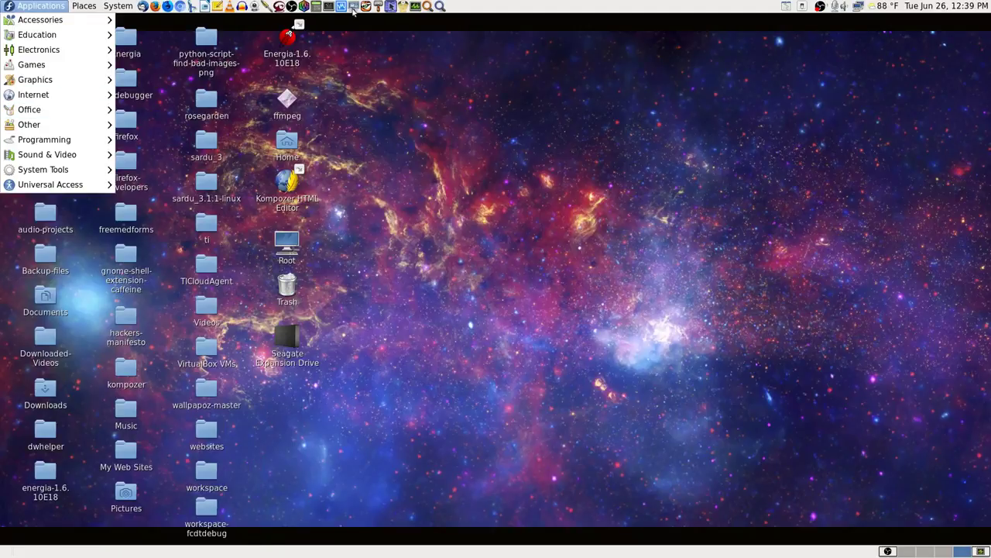
pyautogui.click(449, 176)
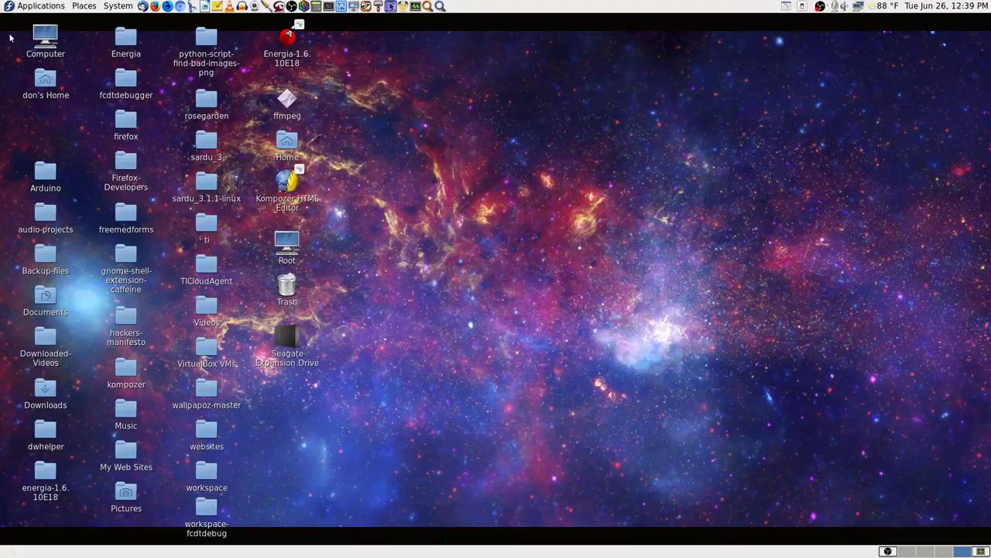
pyautogui.click(31, 7)
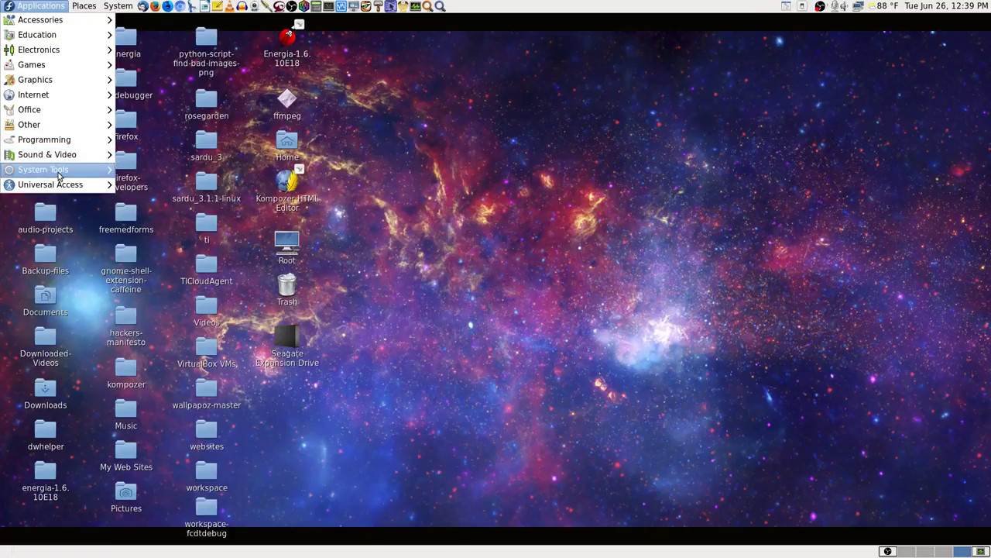
pyautogui.moveTo(62, 173)
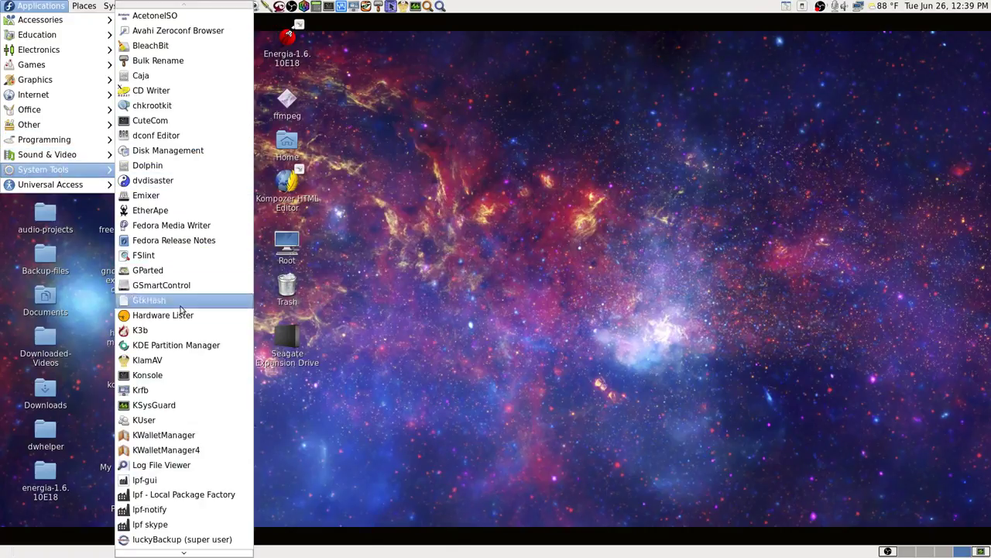
pyautogui.click(697, 383)
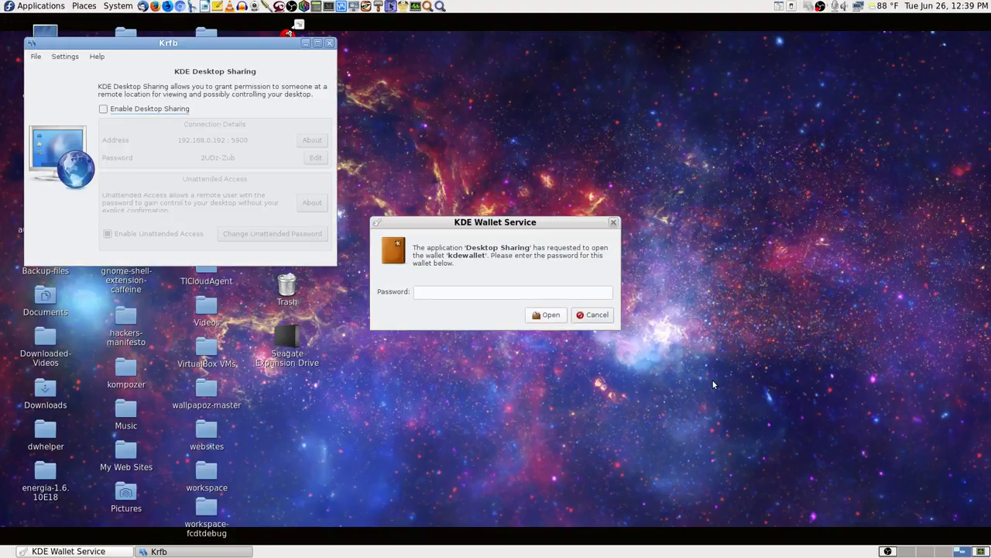
pyautogui.click(594, 315)
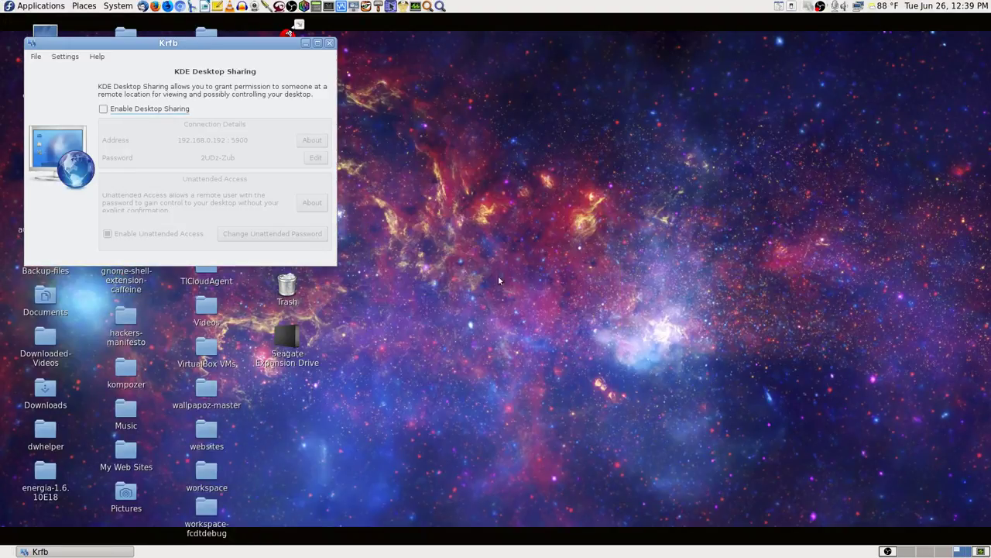
# Enable desktop sharing in Krfb and set a new unattended access password, entering it in both the Password and Verify fields.
pyautogui.moveTo(264, 45); pyautogui.dragTo(573, 85)
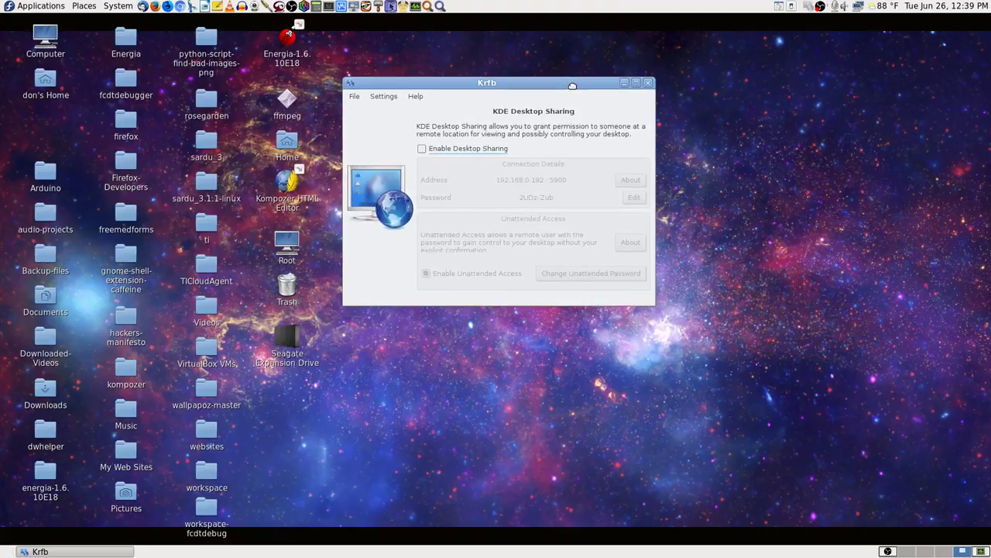
pyautogui.click(427, 148)
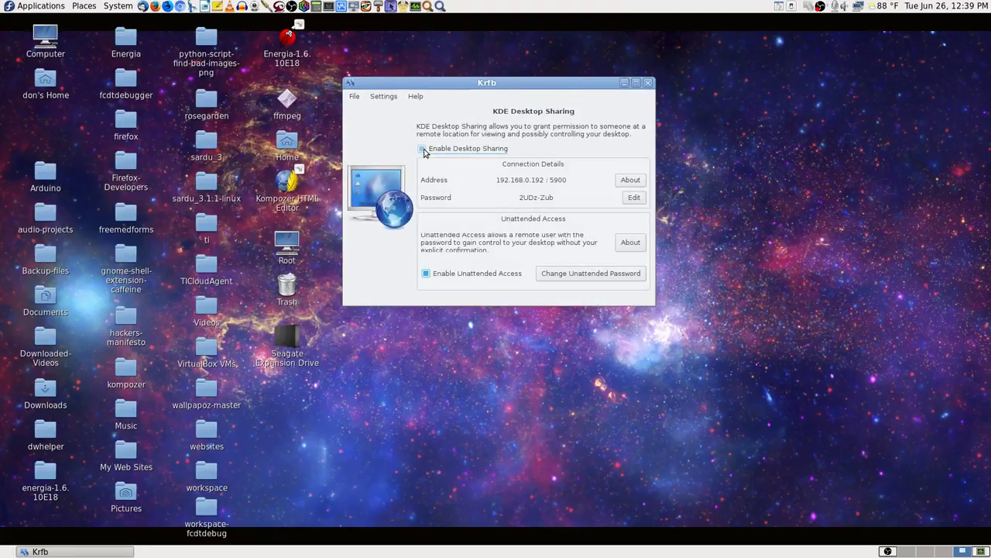
pyautogui.click(566, 275)
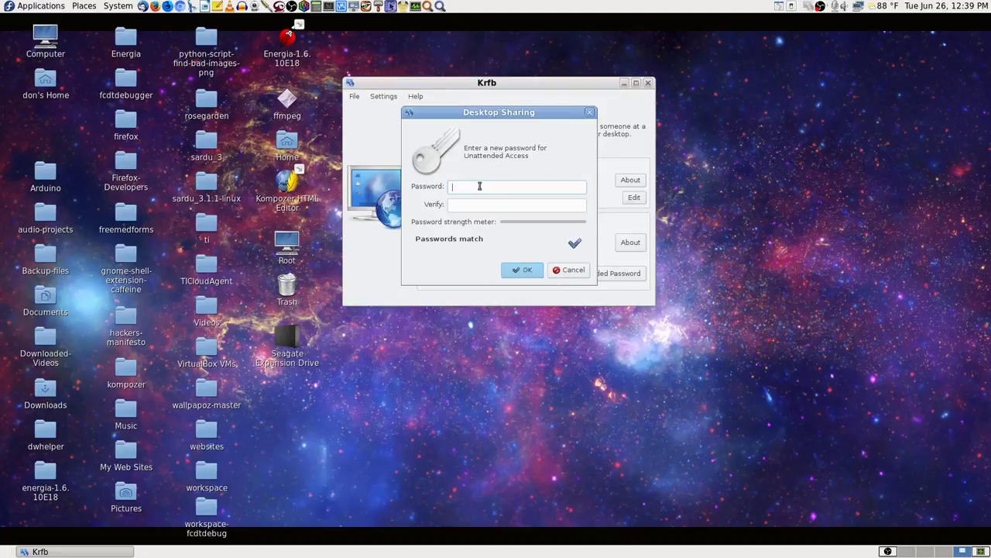
pyautogui.write('••')
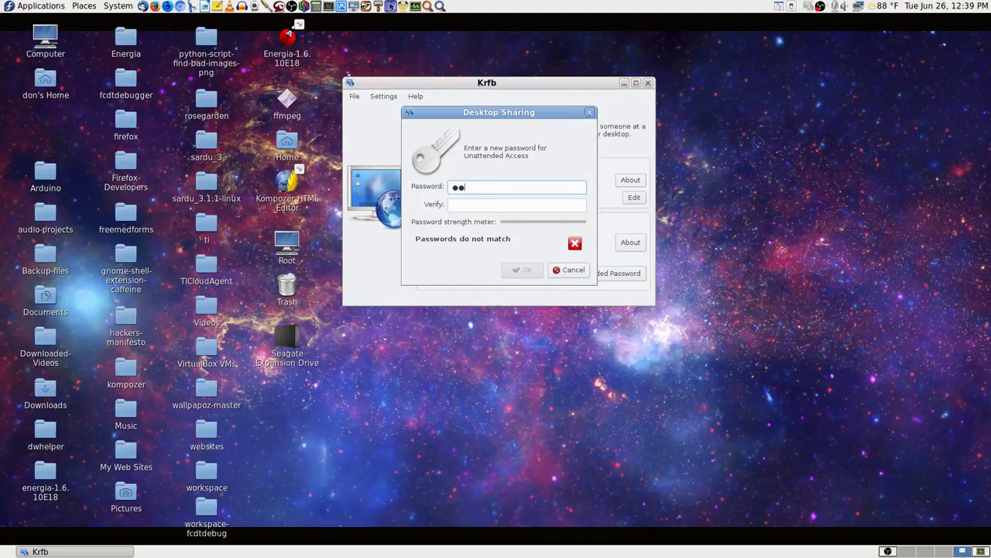
pyautogui.write('••••••')
pyautogui.press('Tab')
pyautogui.write('••••')
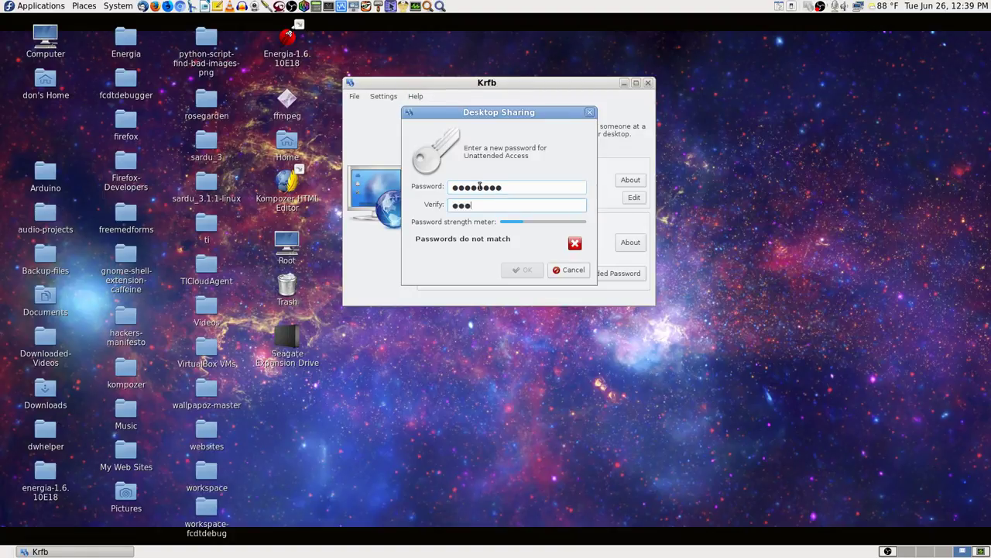
pyautogui.write('•••••')
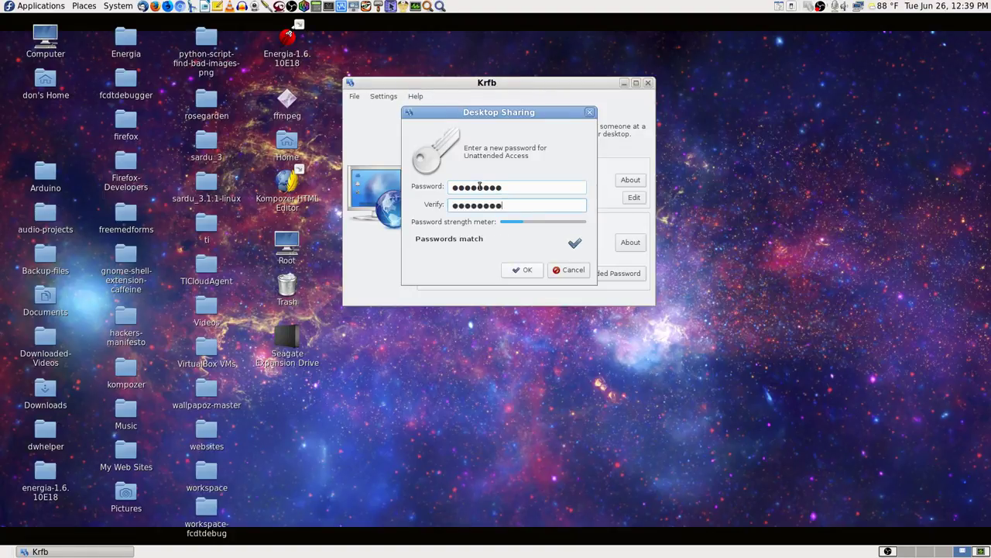
pyautogui.click(522, 269)
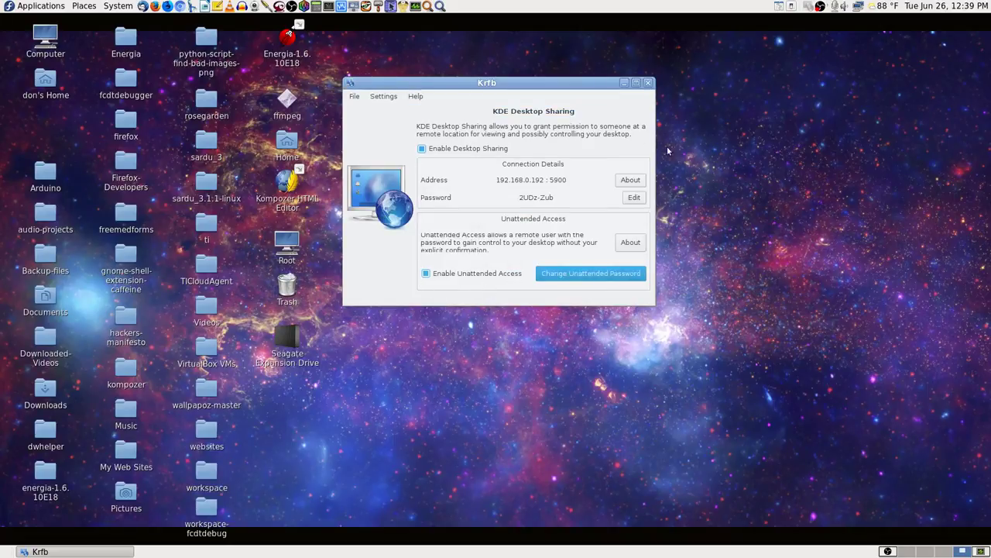
pyautogui.moveTo(579, 84); pyautogui.dragTo(620, 79)
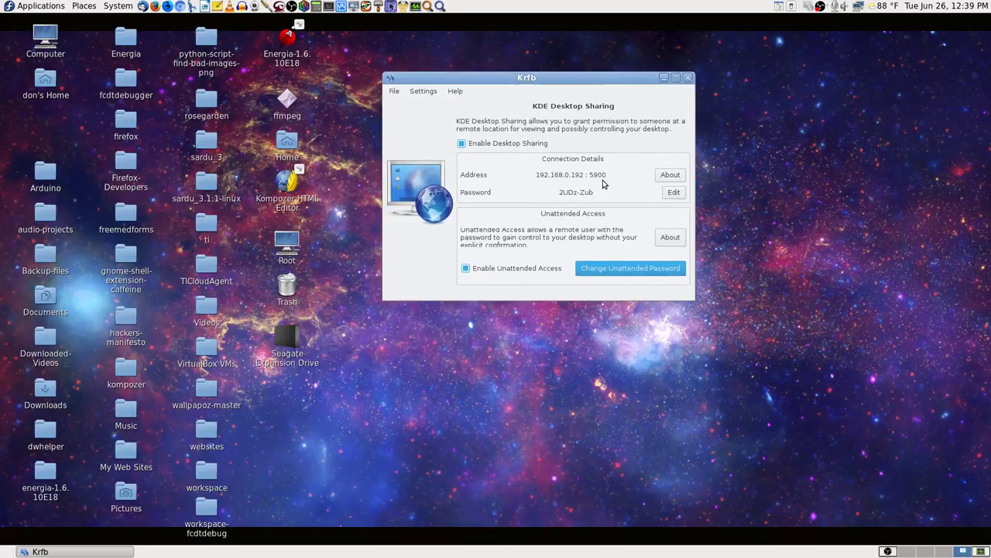
pyautogui.moveTo(568, 82); pyautogui.dragTo(547, 86)
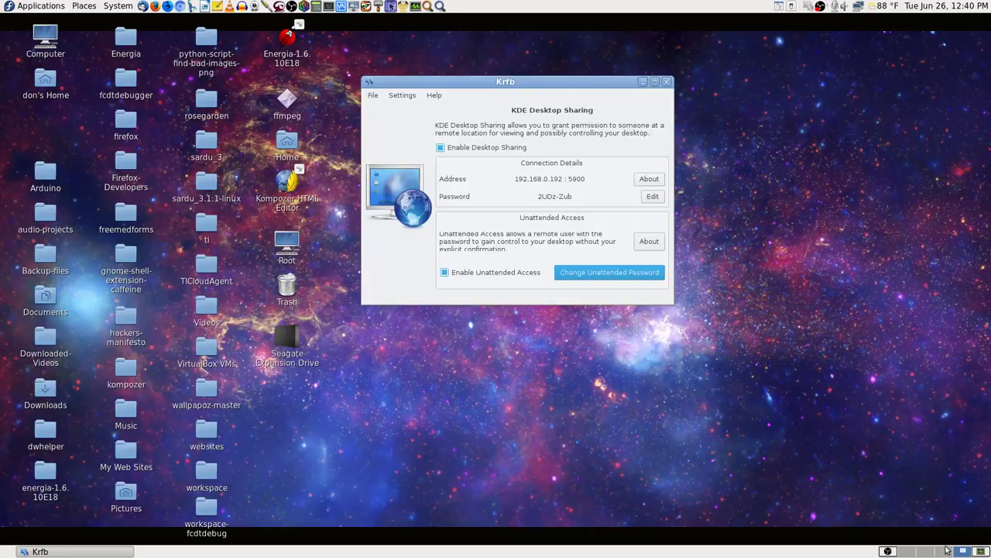
# Switch to the local OBS Studio and make the Cam 2 Stream scene active.
pyautogui.click(887, 551)
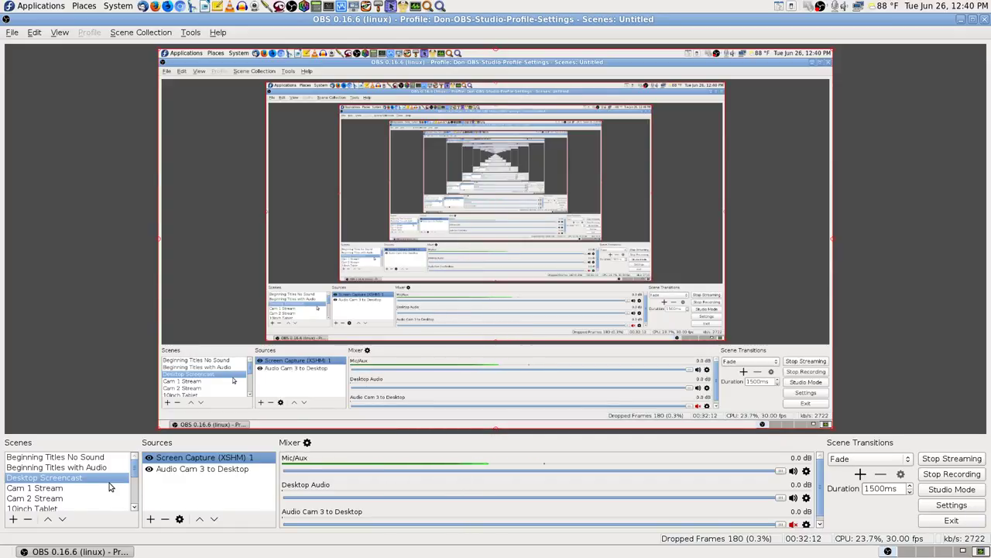
pyautogui.click(65, 498)
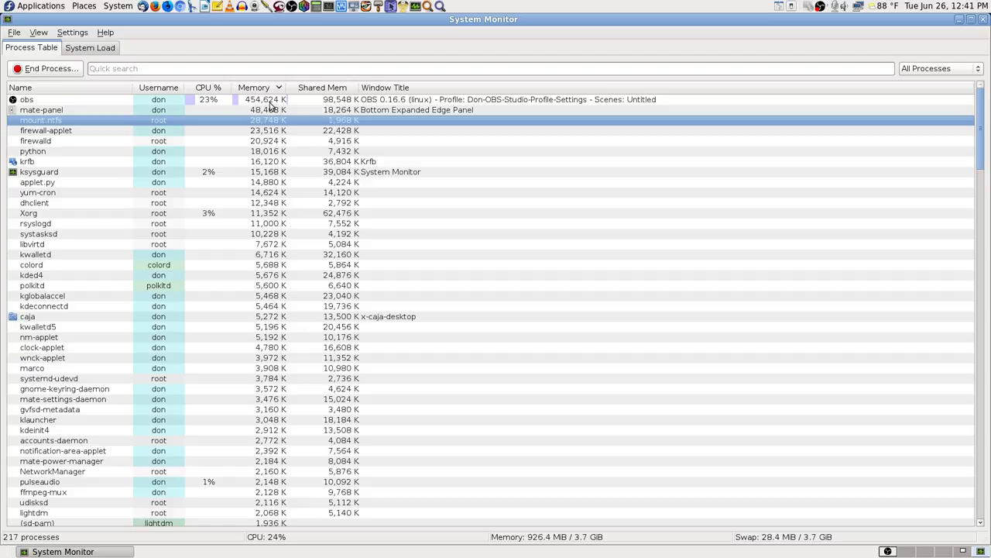
# Examine the memory and CPU usage of the obs process in the local System Monitor.
pyautogui.moveTo(268, 106)
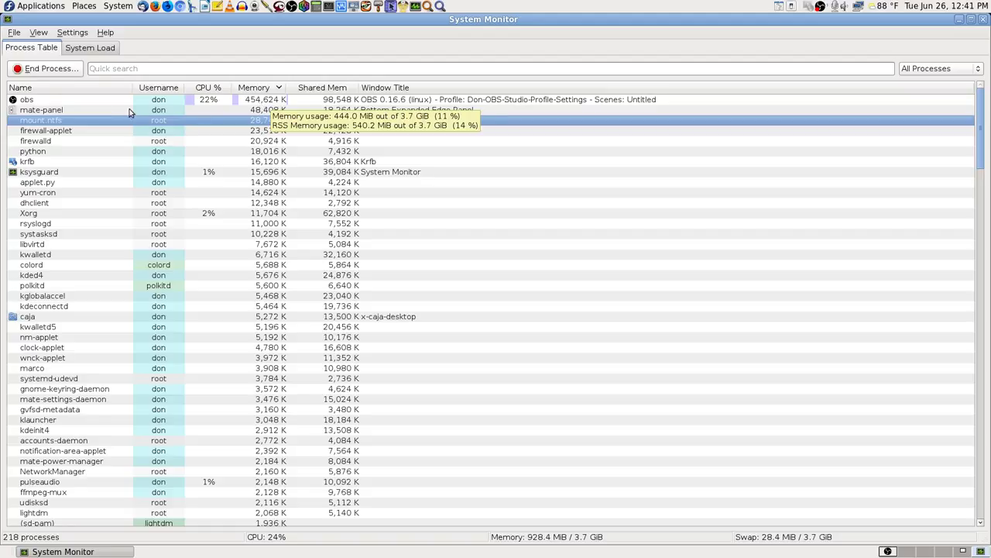
pyautogui.moveTo(80, 102)
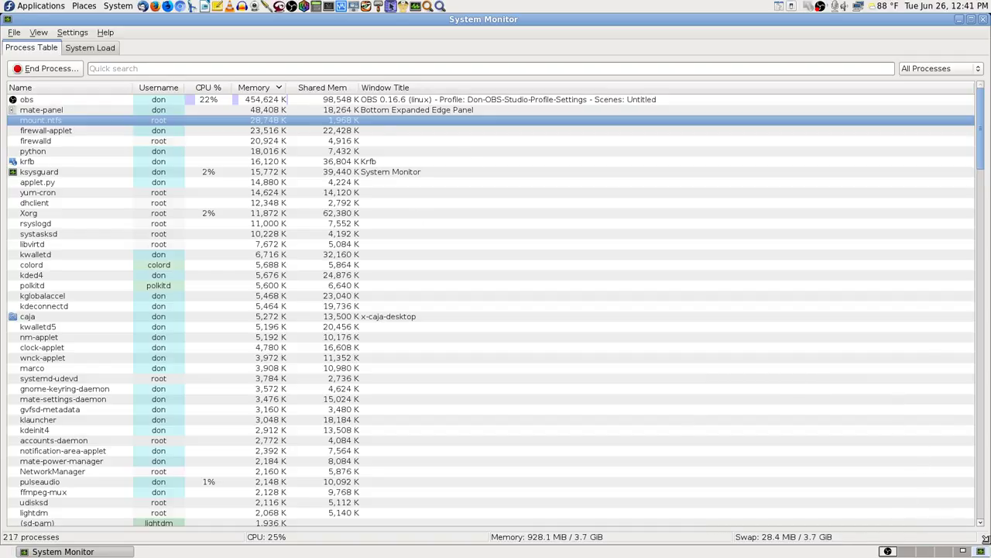
# On an empty workspace, connect the VNC viewer to server 192.168.0.197 and enter the VNC password.
pyautogui.click(960, 551)
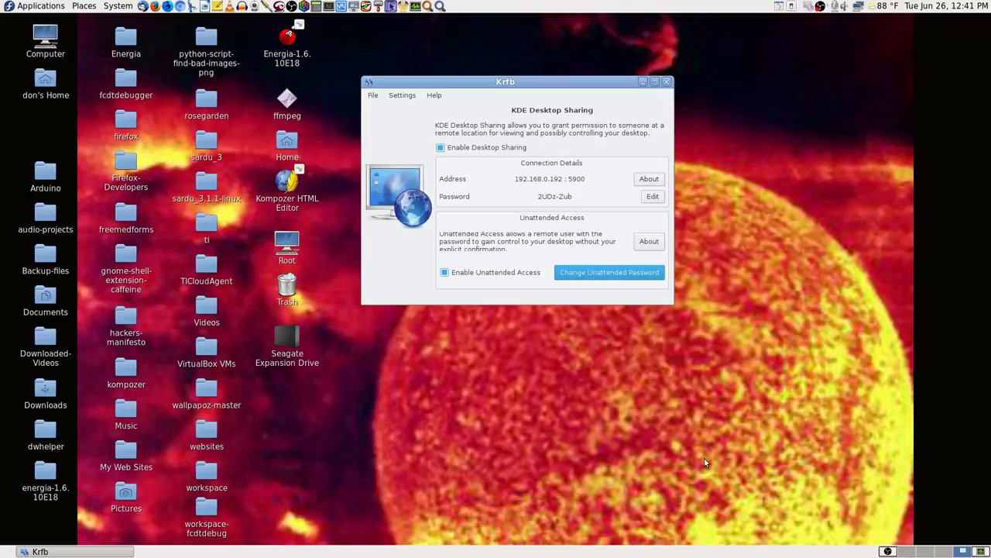
pyautogui.click(924, 551)
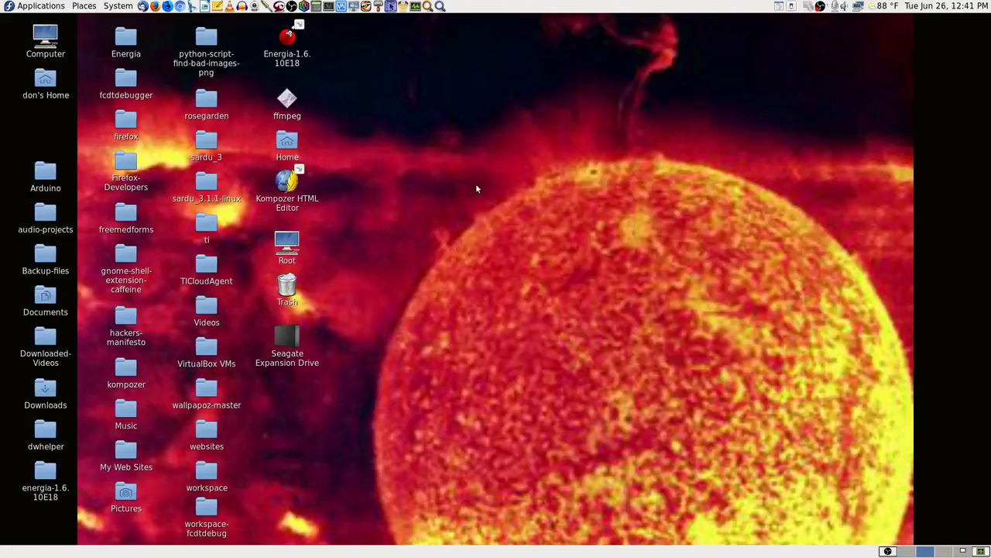
pyautogui.click(369, 7)
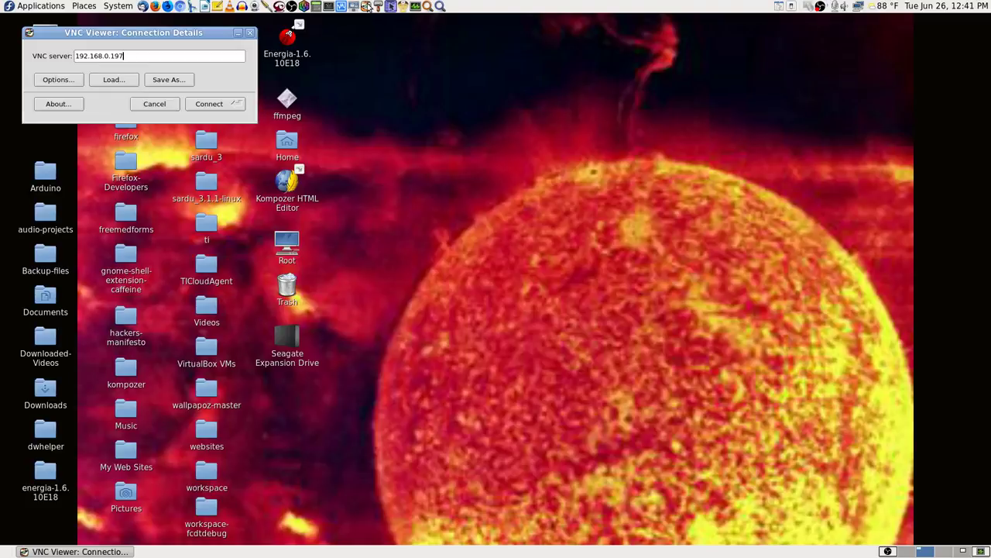
pyautogui.click(209, 104)
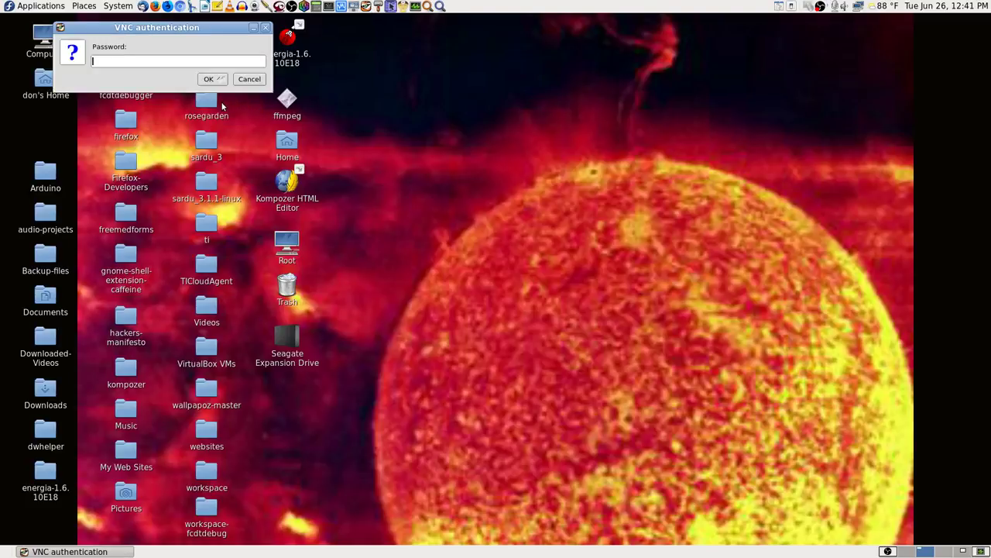
pyautogui.write('***')
pyautogui.press('Return')
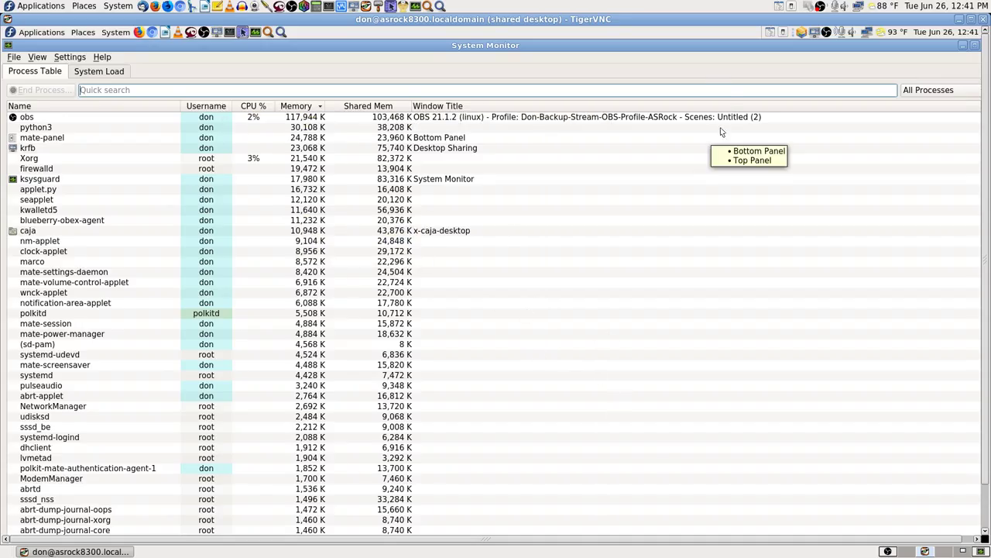
# Put the remote desktop viewer in full screen and bring up the remote computer's OBS Studio.
pyautogui.press('F8')
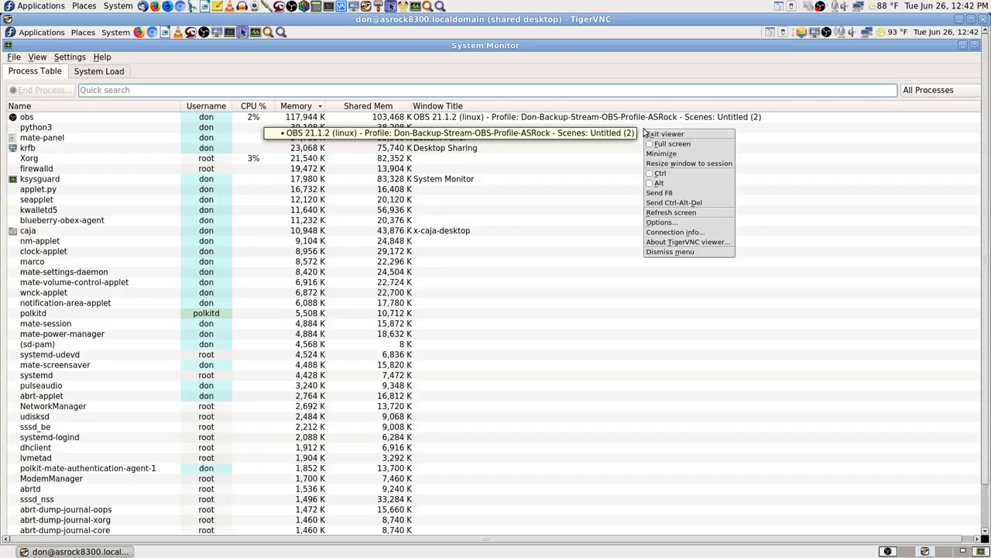
pyautogui.press('Down')
pyautogui.press('Return')
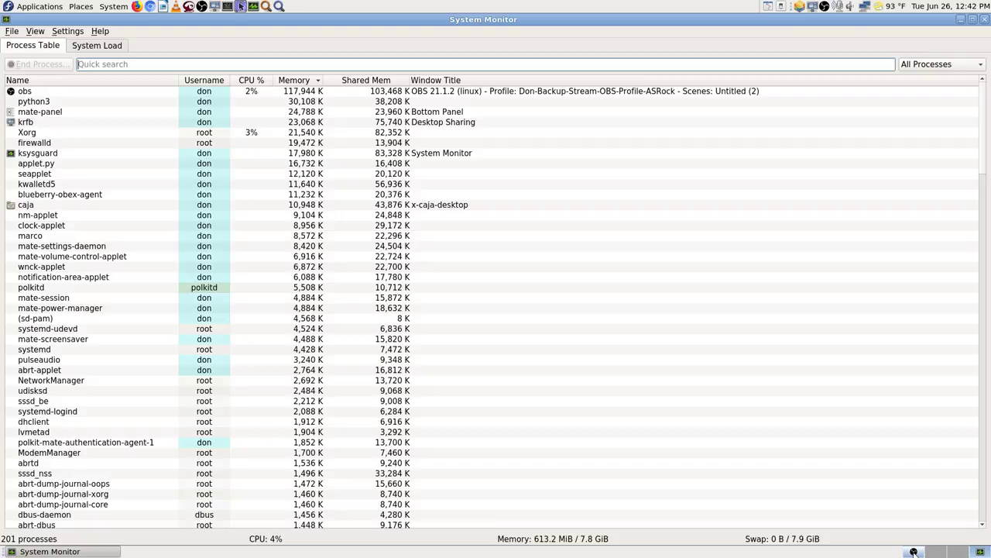
pyautogui.hotkey('alt', 'Tab')
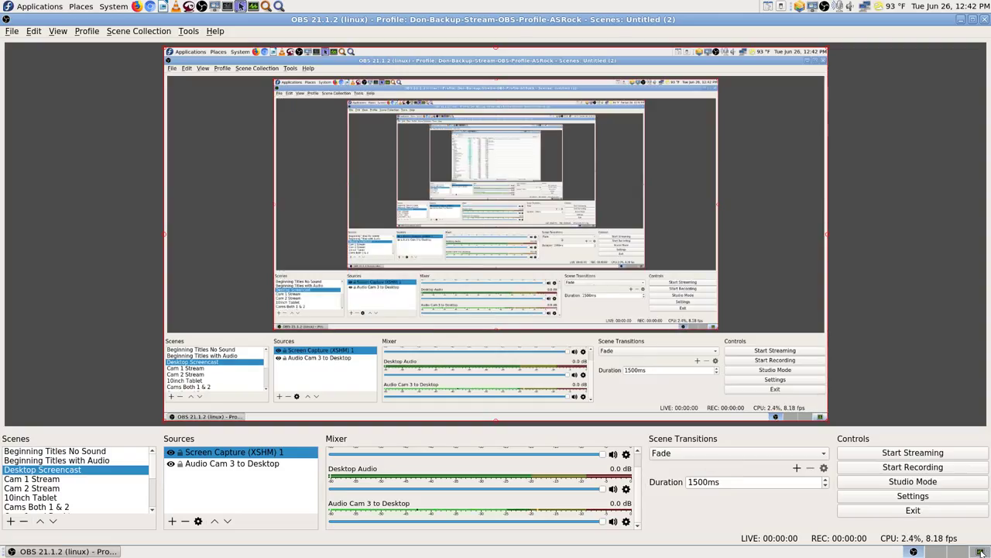
# Examine the CPU and memory usage of the obs process in the remote computer's System Monitor.
pyautogui.hotkey('ctrl', 'alt', 'Right')
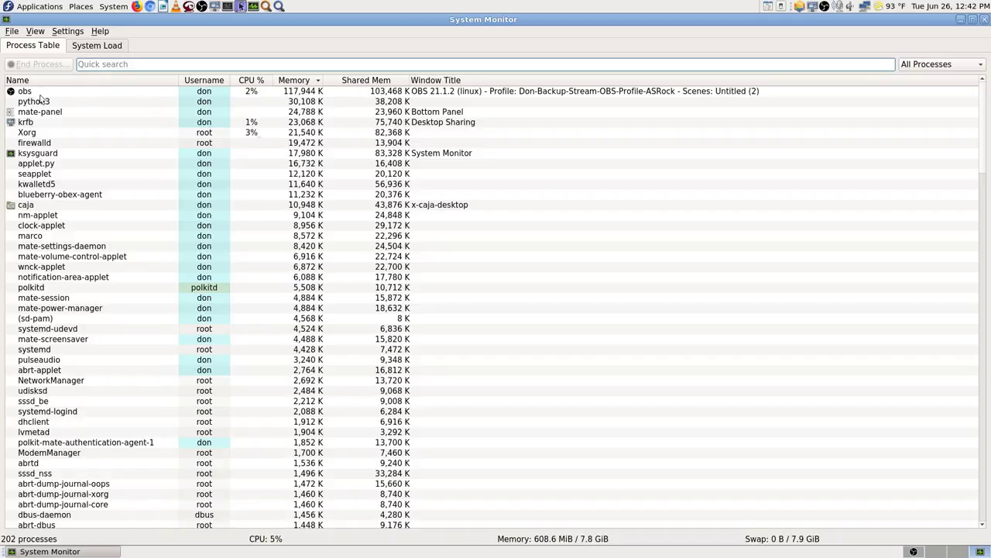
pyautogui.moveTo(30, 95)
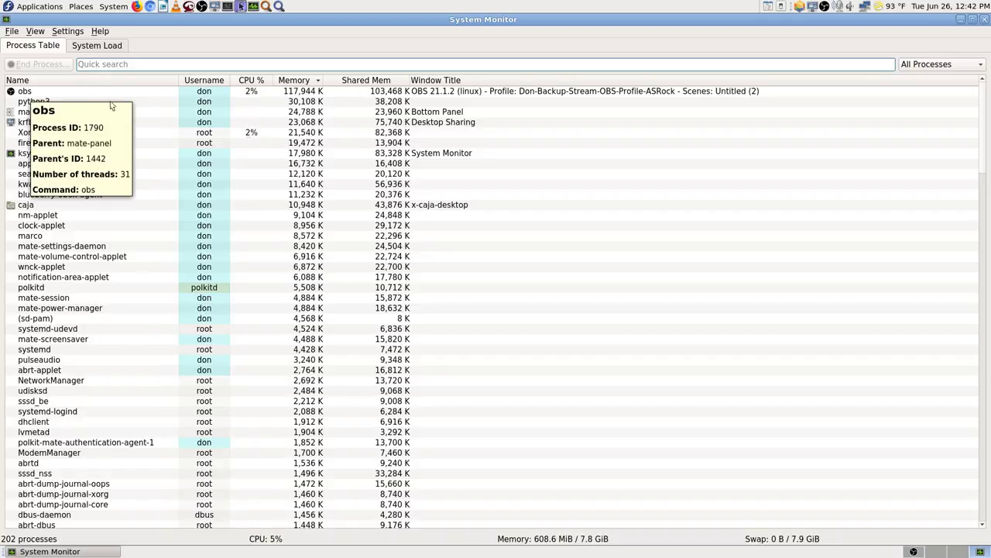
pyautogui.moveTo(300, 101)
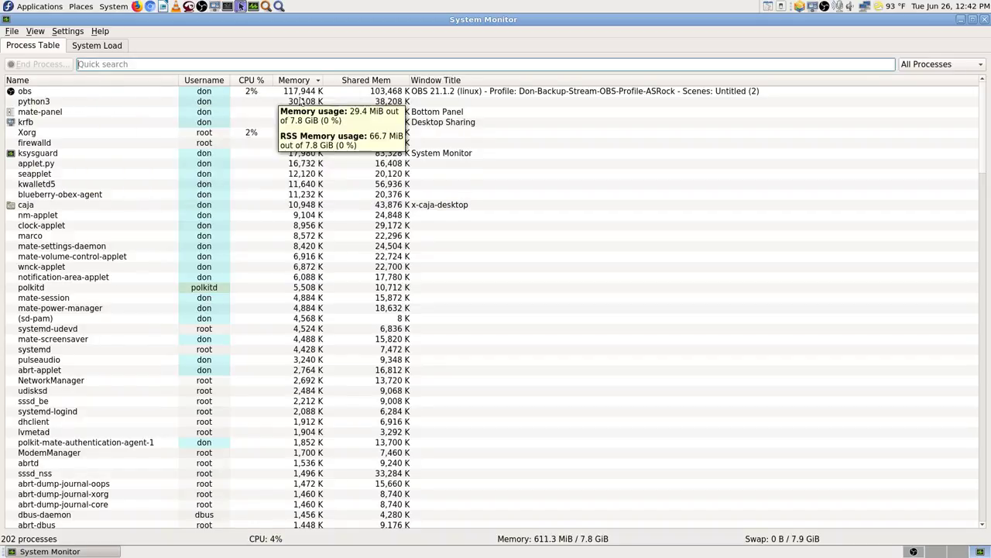
# Return to the remote OBS Studio, check which backup or primary profile is selected, and start streaming with recording.
pyautogui.click(914, 552)
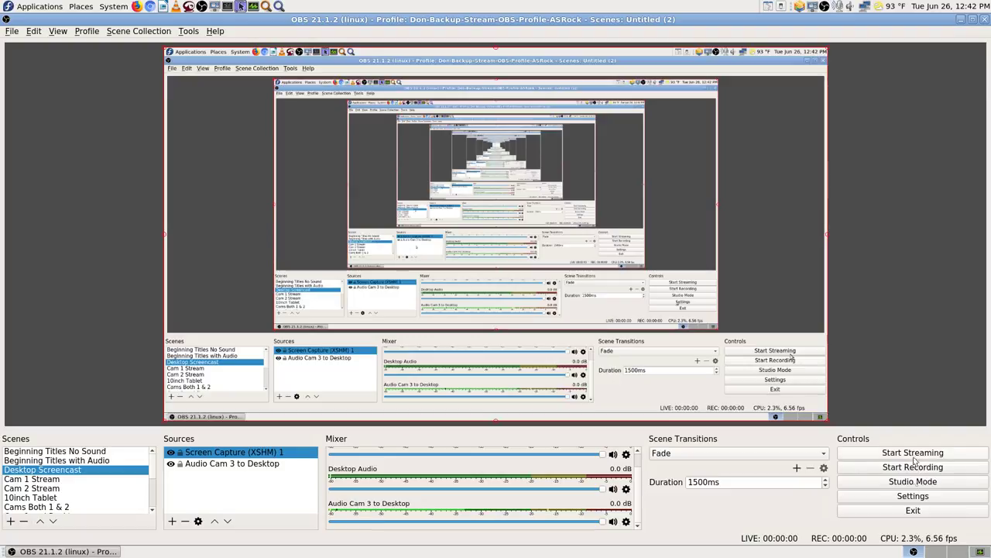
pyautogui.click(59, 31)
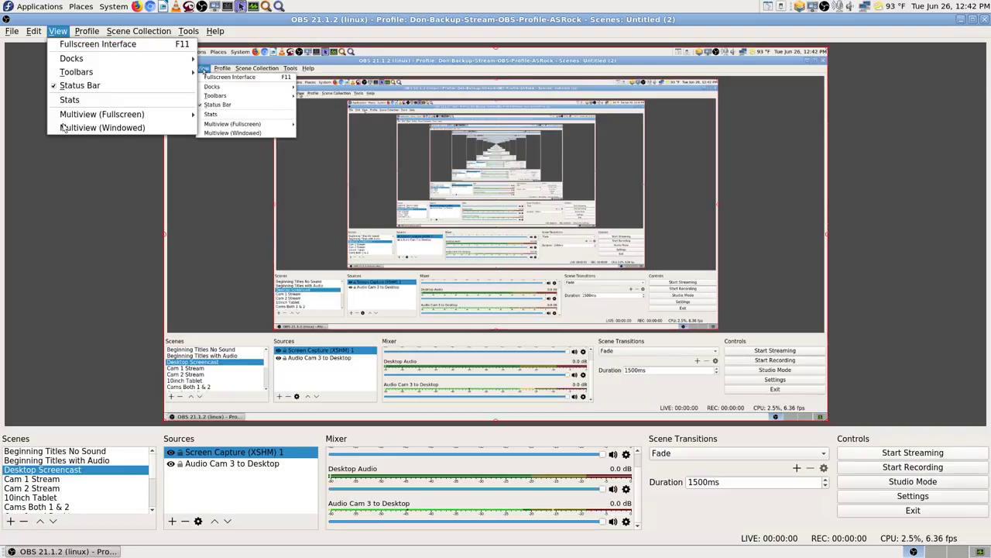
pyautogui.press('Escape')
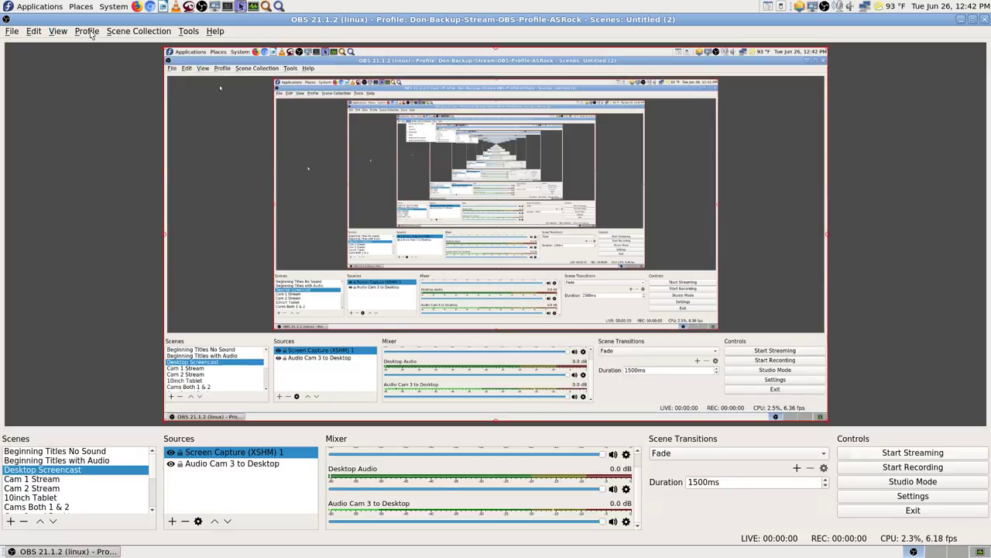
pyautogui.click(89, 33)
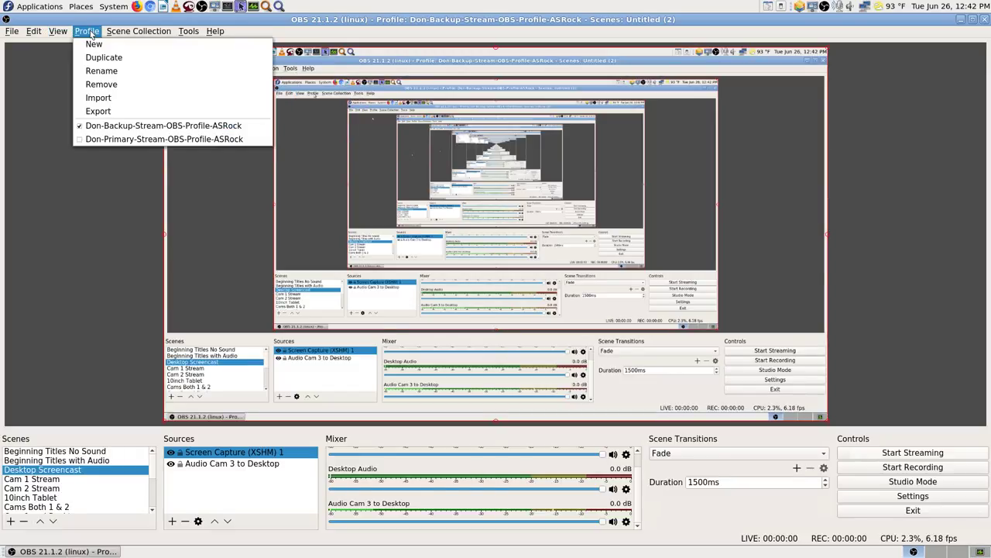
pyautogui.click(104, 183)
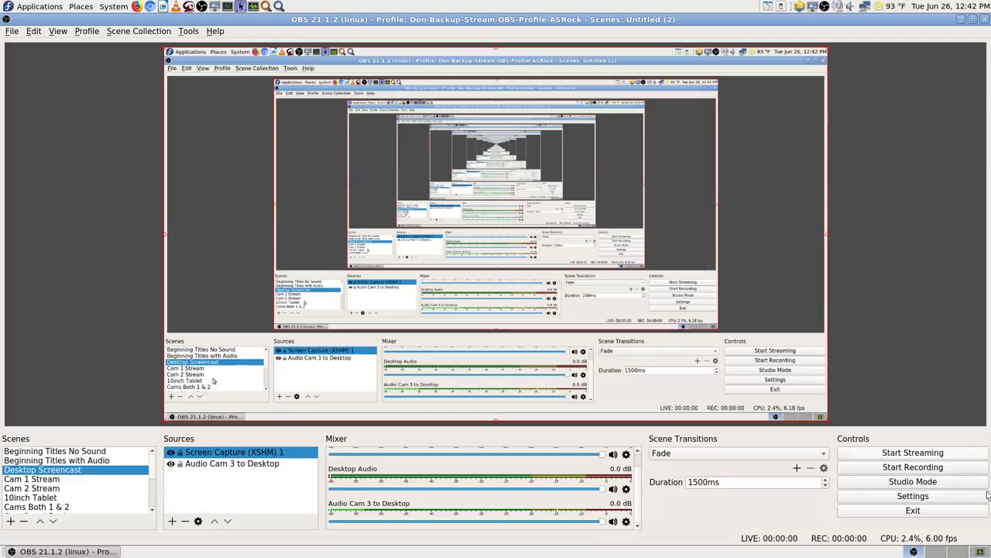
pyautogui.click(924, 456)
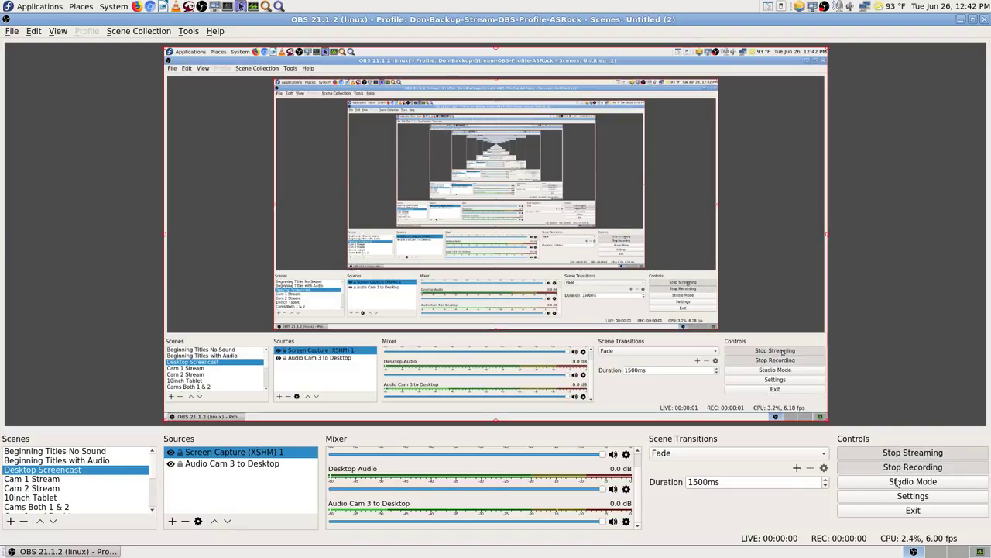
# Switch to Krusader, take one pane from OBS-Studio-Streamed-Videos to the home folder's Downloads directory, and close Krusader.
pyautogui.click(958, 552)
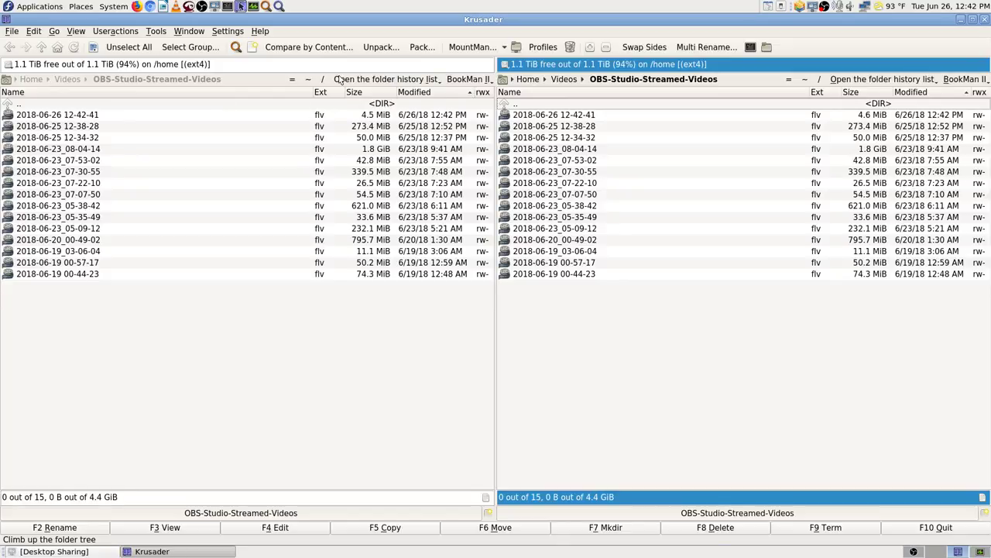
pyautogui.click(307, 79)
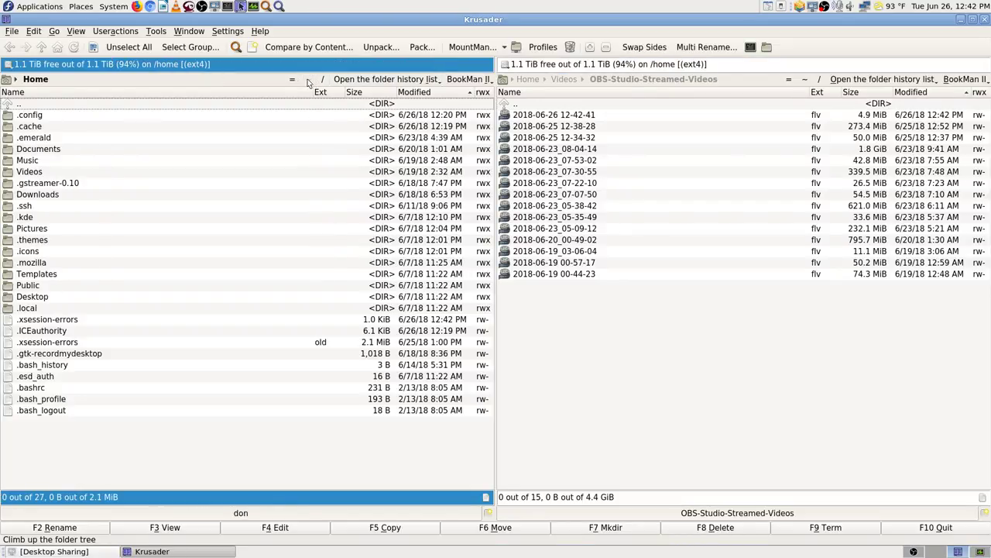
pyautogui.write('down')
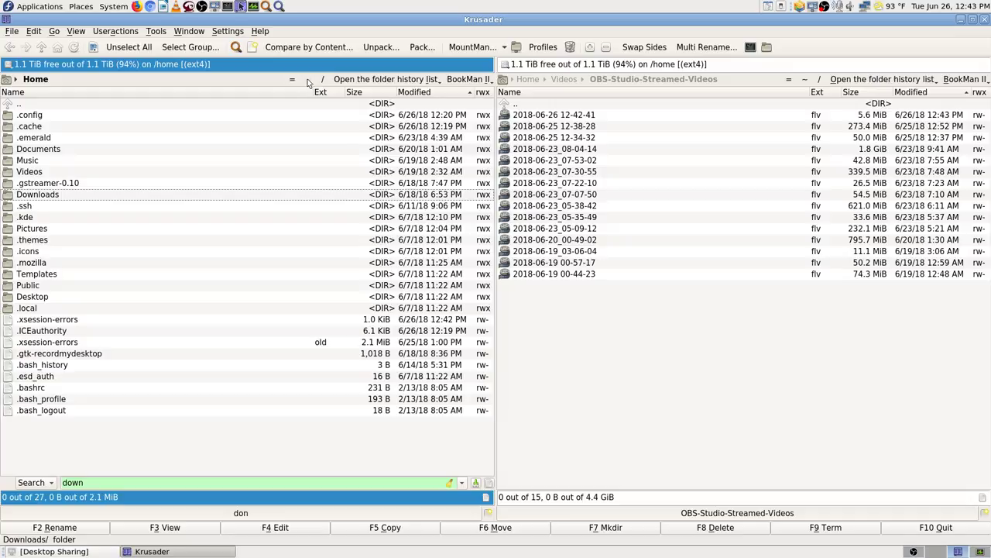
pyautogui.press('Return')
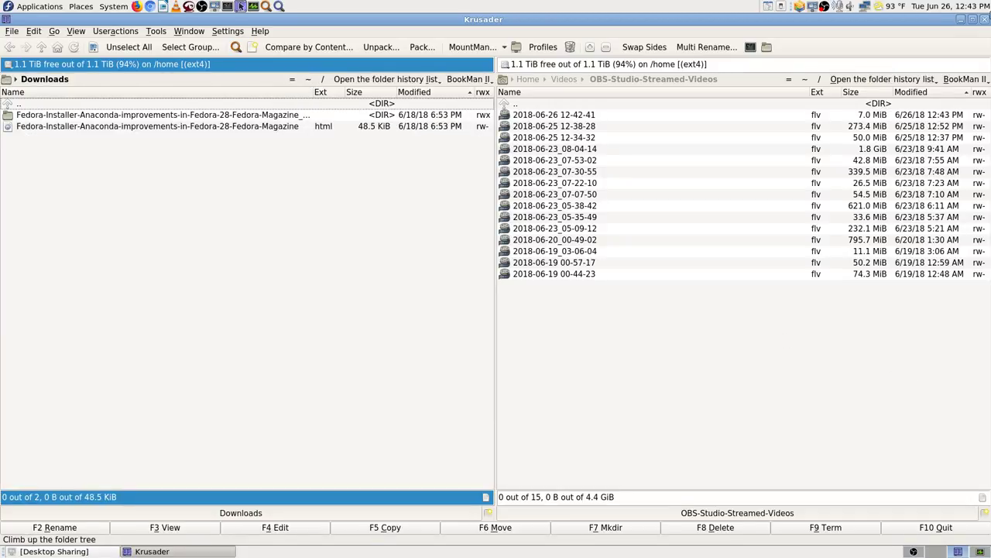
pyautogui.click(984, 18)
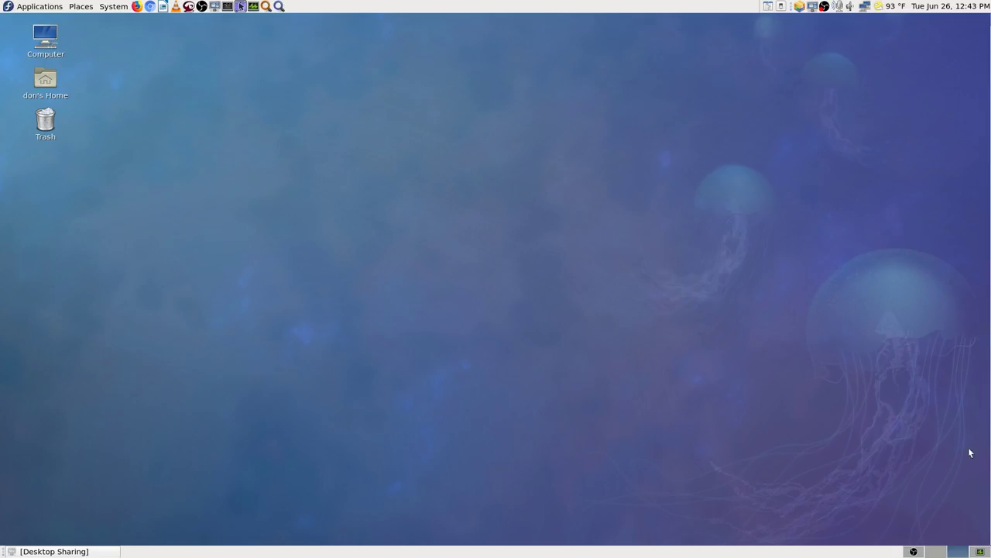
# Compare the obs process's resource usage in the remote System Monitor with the OBS Studio status figures while streaming.
pyautogui.click(979, 550)
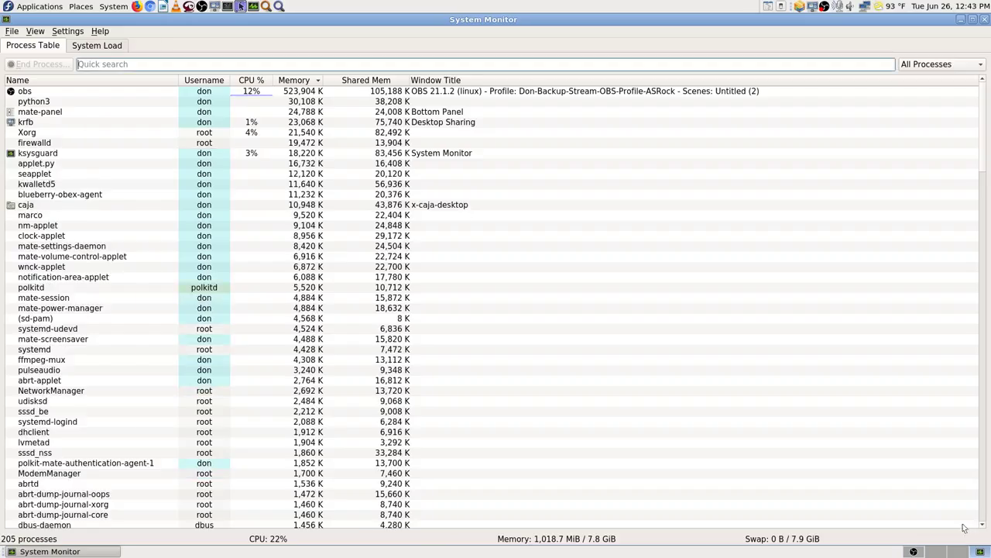
pyautogui.click(914, 551)
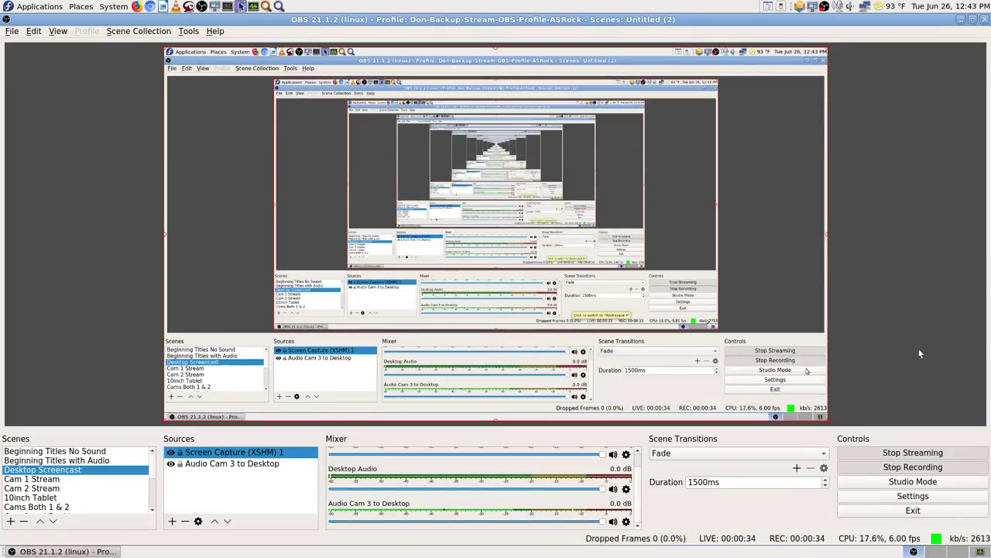
pyautogui.click(981, 552)
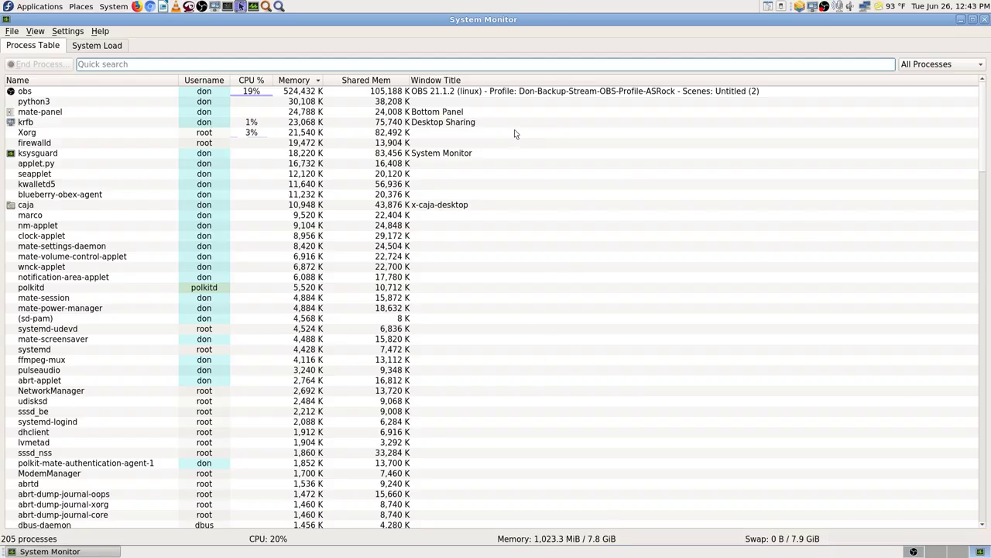
# Take the TigerVNC viewer out of full screen and close the remote desktop connection.
pyautogui.press('F8')
pyautogui.press('Down')
pyautogui.press('Down')
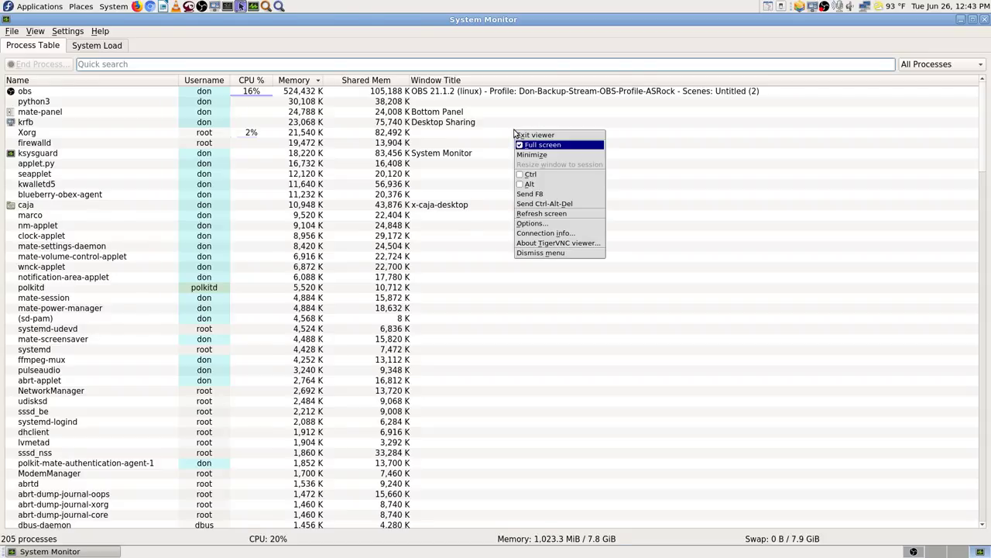
pyautogui.press('Return')
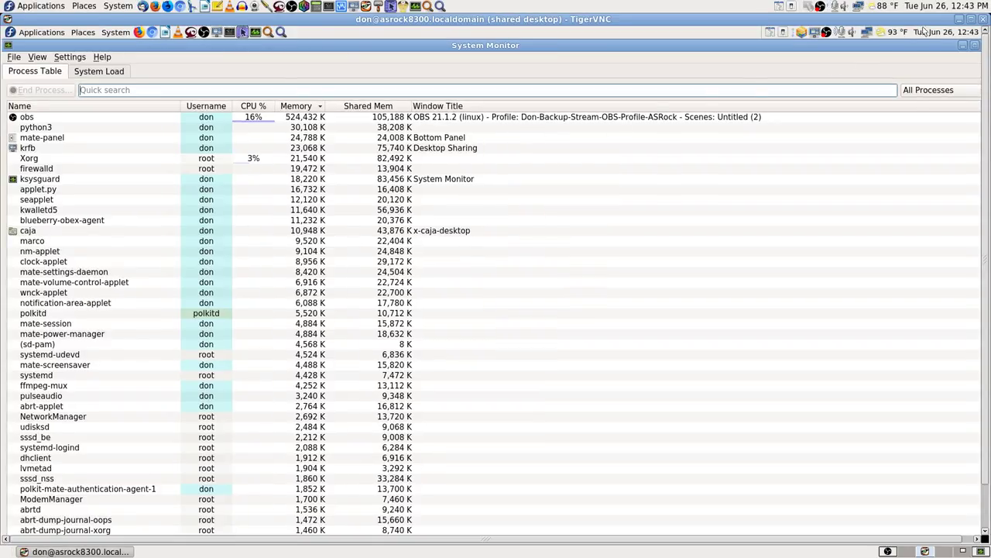
pyautogui.click(982, 20)
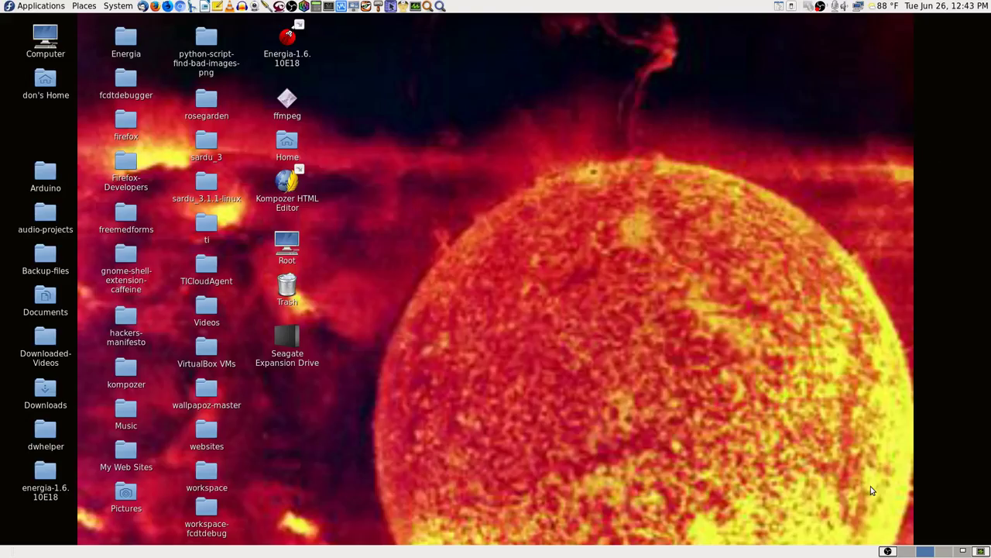
# View the local Krfb sharing window, and make the Cam 2 Stream scene active in the local OBS Studio.
pyautogui.click(963, 551)
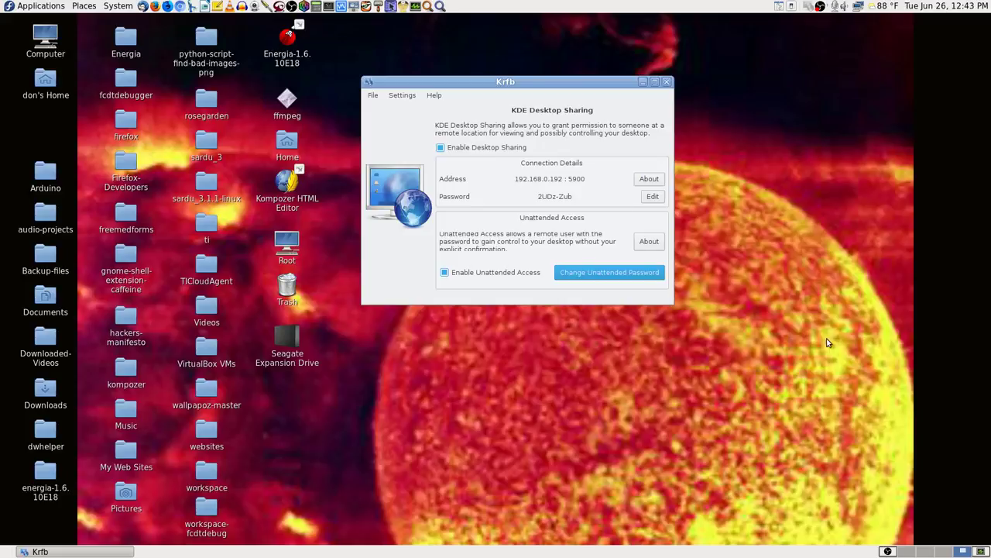
pyautogui.hotkey('ctrl', 'alt', 'Left')
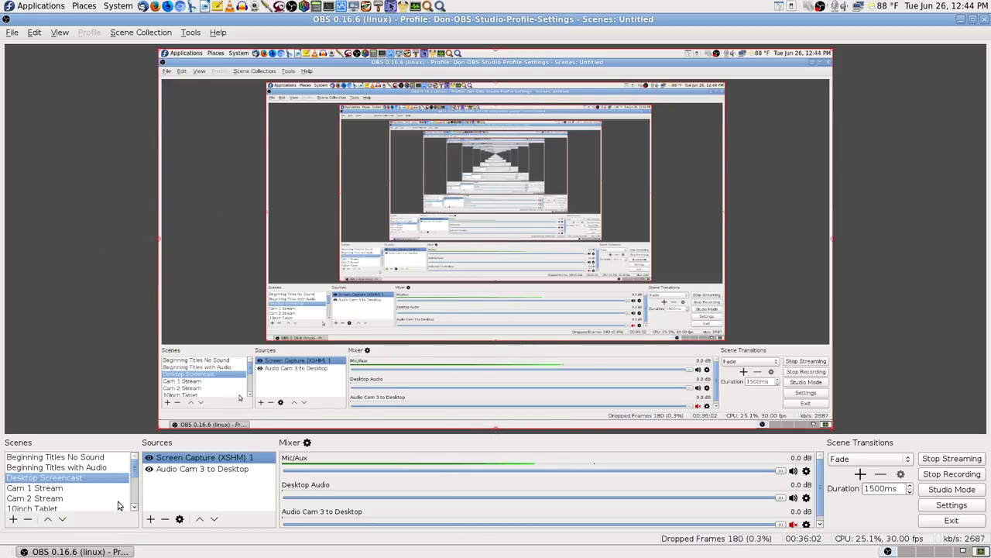
pyautogui.scroll(-1, 136, 474)
pyautogui.scroll(-4, 136, 473)
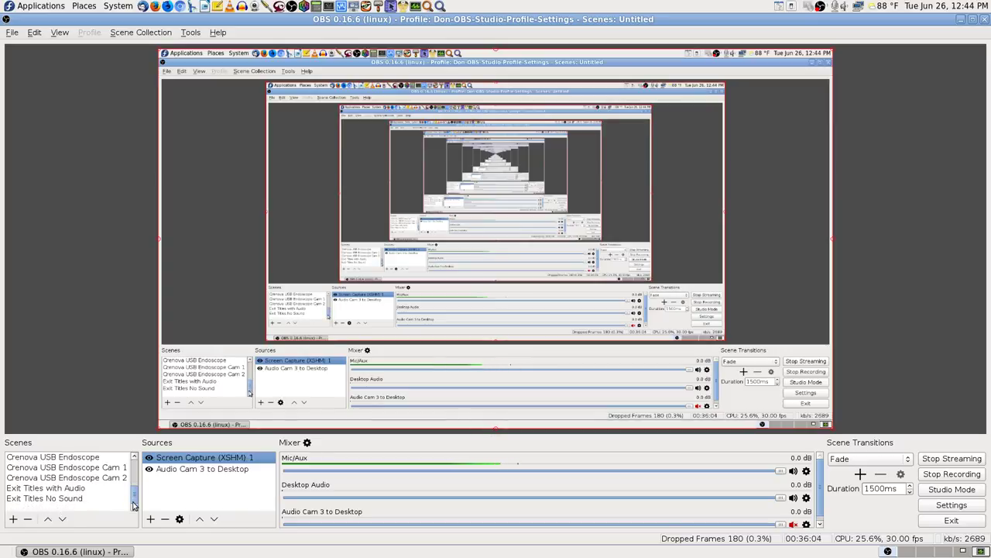
pyautogui.scroll(6, 135, 472)
pyautogui.scroll(-1, 136, 470)
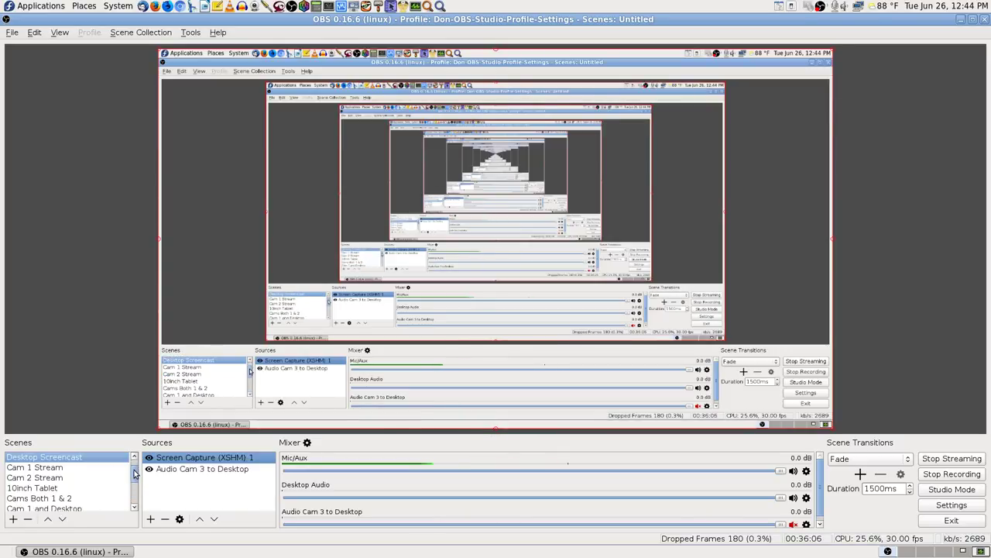
pyautogui.scroll(1, 135, 467)
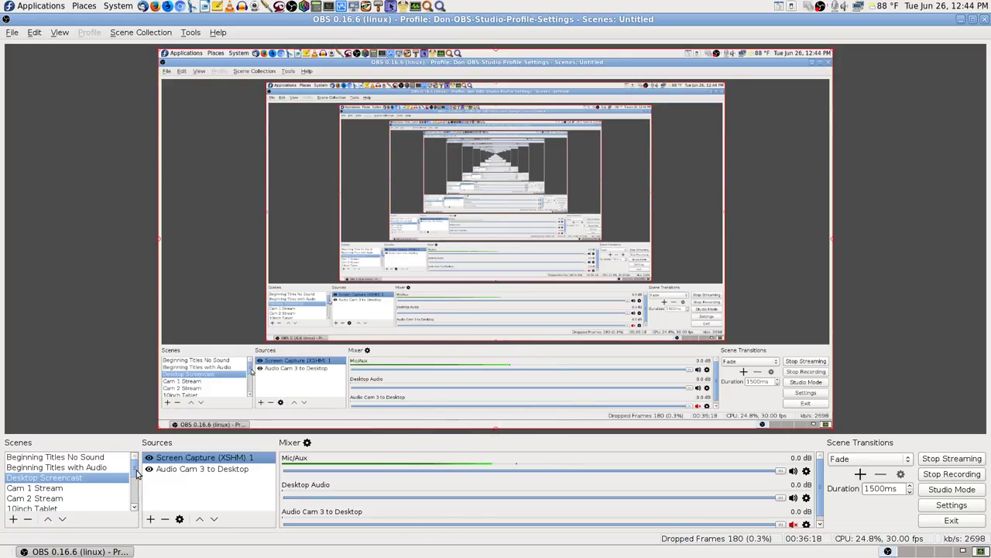
pyautogui.click(35, 498)
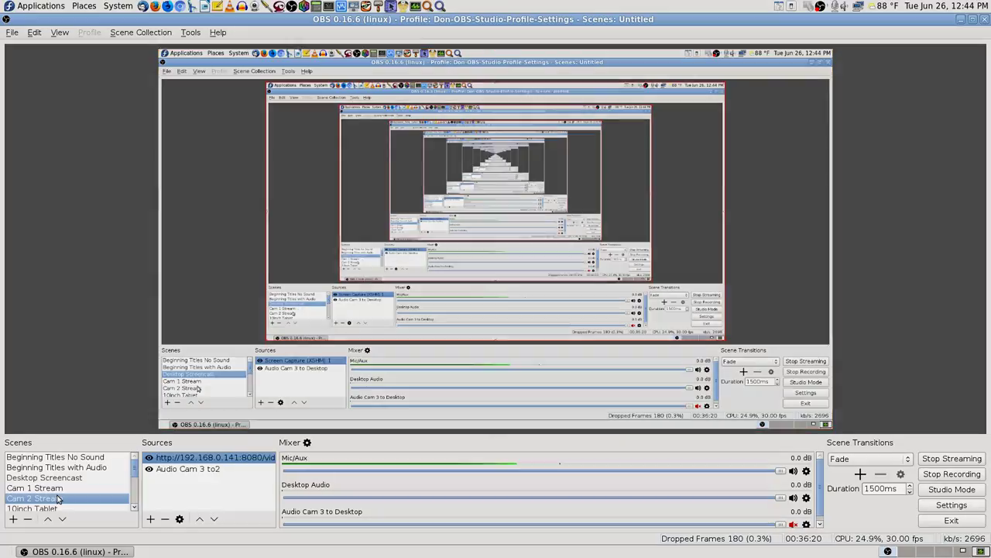
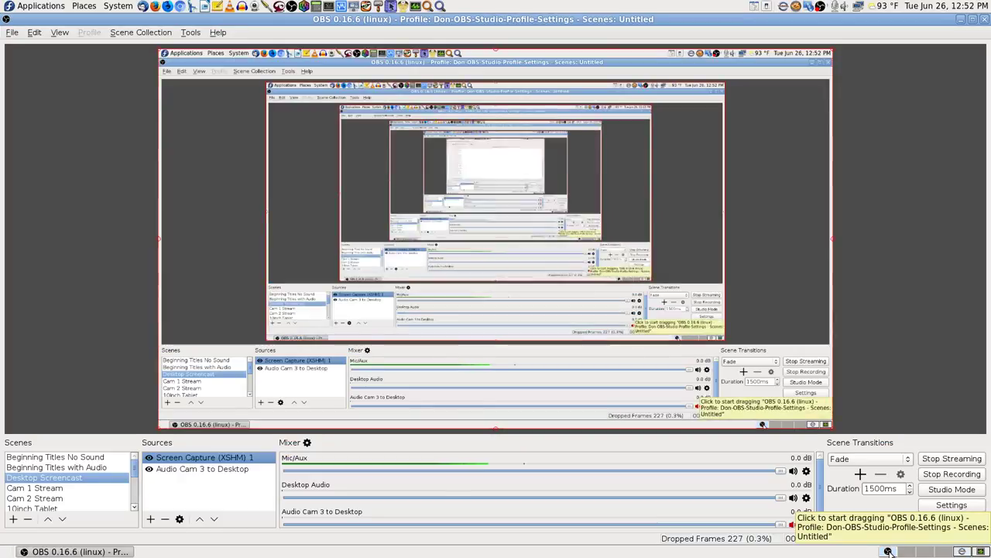
# Check the running luckyBackup task, and stop both streaming and recording in OBS Studio on the Lenovo-i5 computer.
pyautogui.click(889, 551)
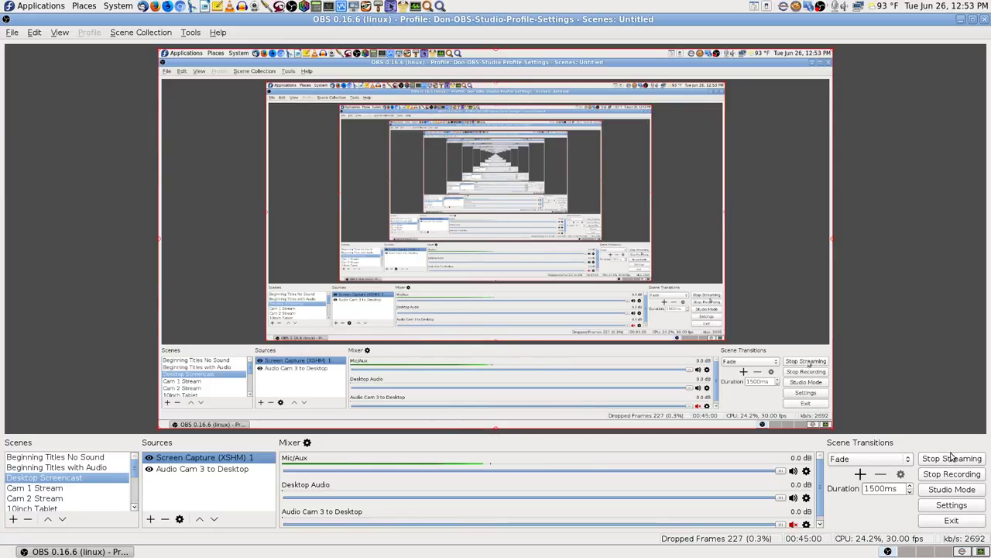
pyautogui.click(964, 551)
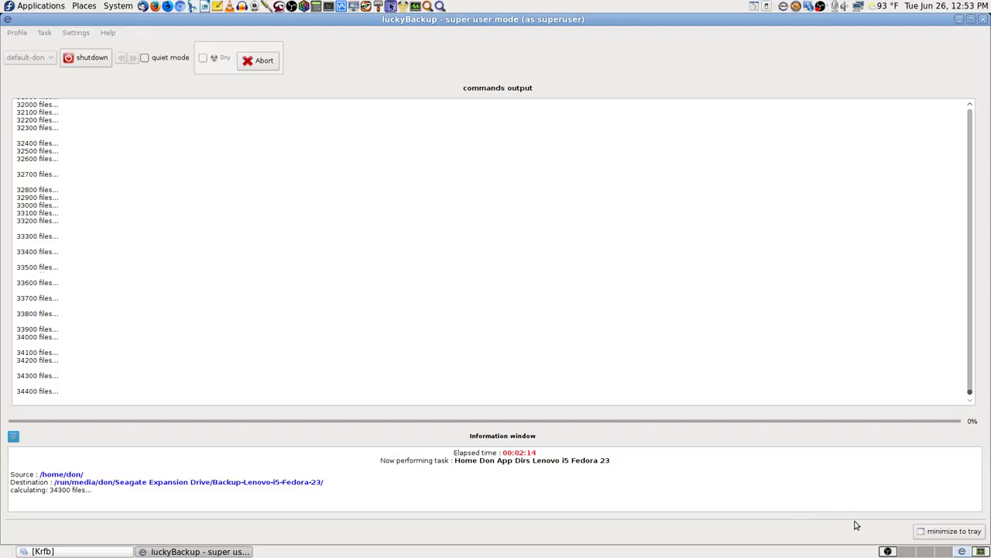
pyautogui.click(902, 550)
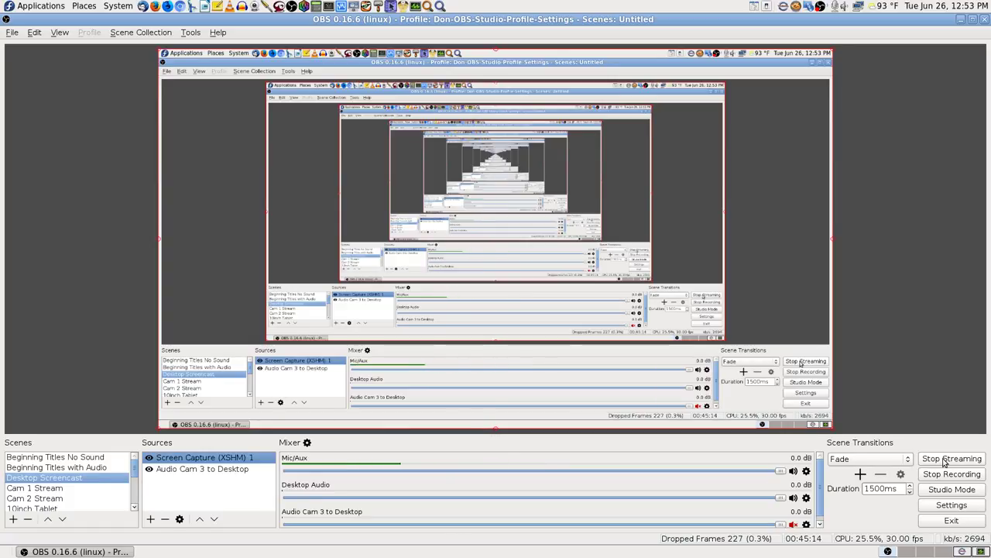
pyautogui.click(947, 460)
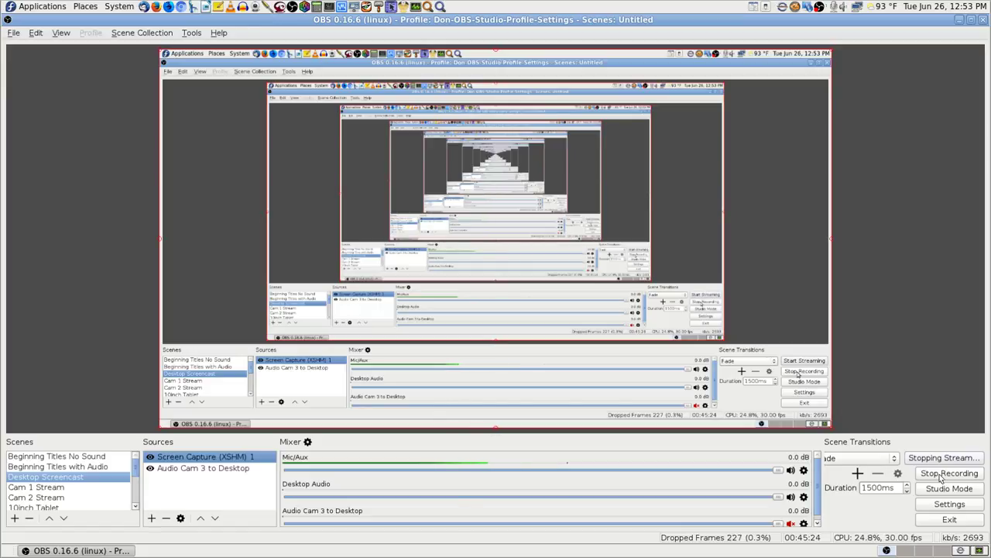
pyautogui.click(941, 474)
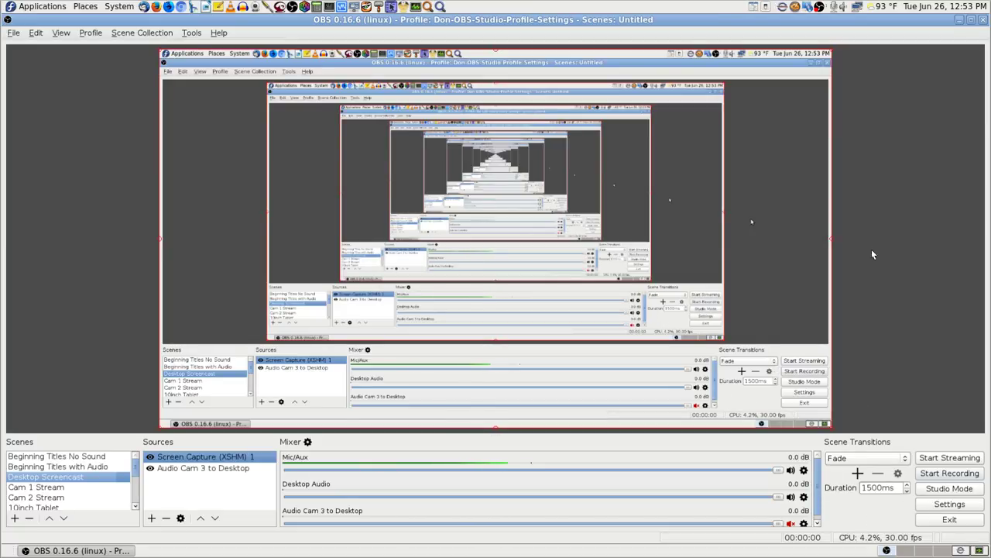
# Leave the full-screen Remote Desktop Viewer, check the obs process in the ASRock computer's System Monitor, and return to its OBS Studio.
pyautogui.press('F11')
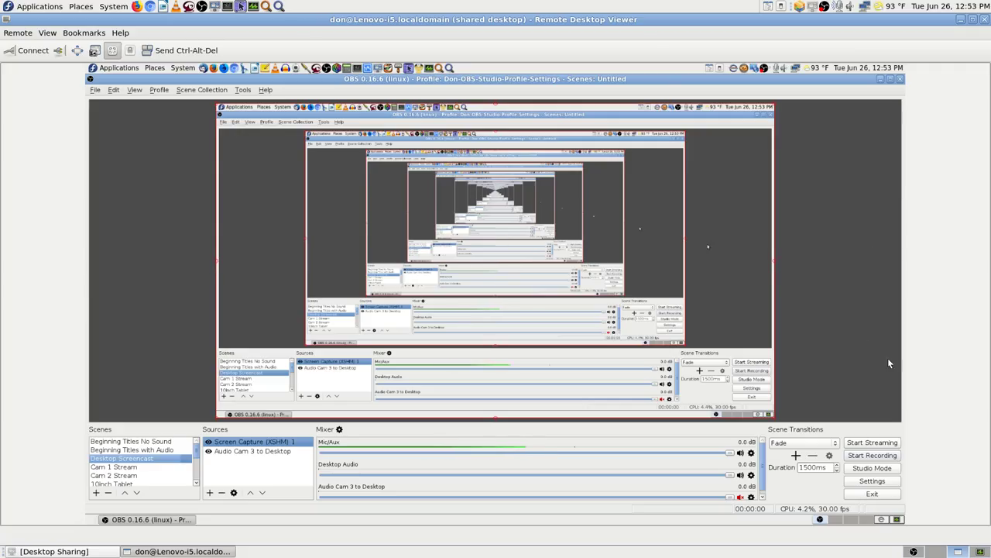
pyautogui.click(981, 552)
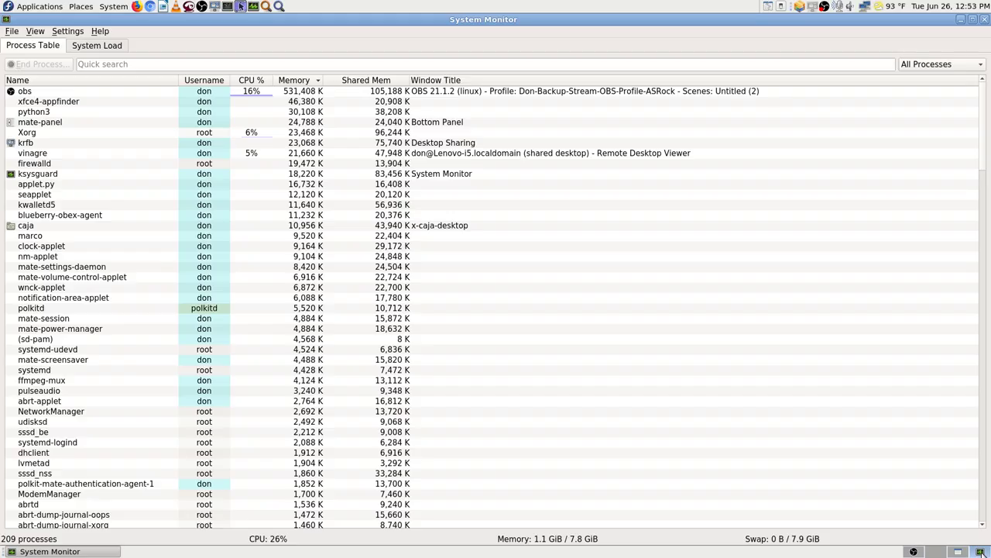
pyautogui.click(914, 552)
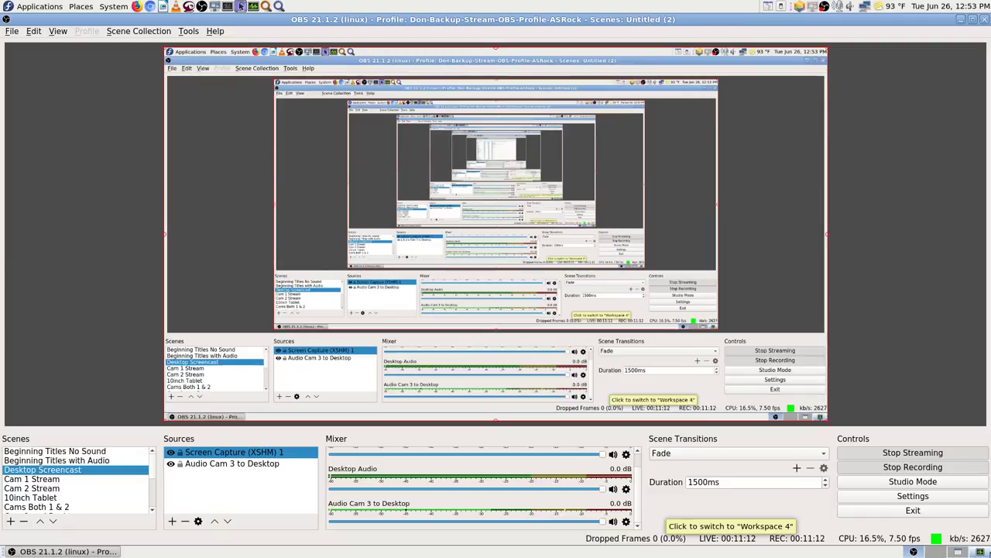
# Compare the remote Lenovo-i5 desktop with the ASRock computer's System Monitor, and return to the local OBS Studio.
pyautogui.click(960, 552)
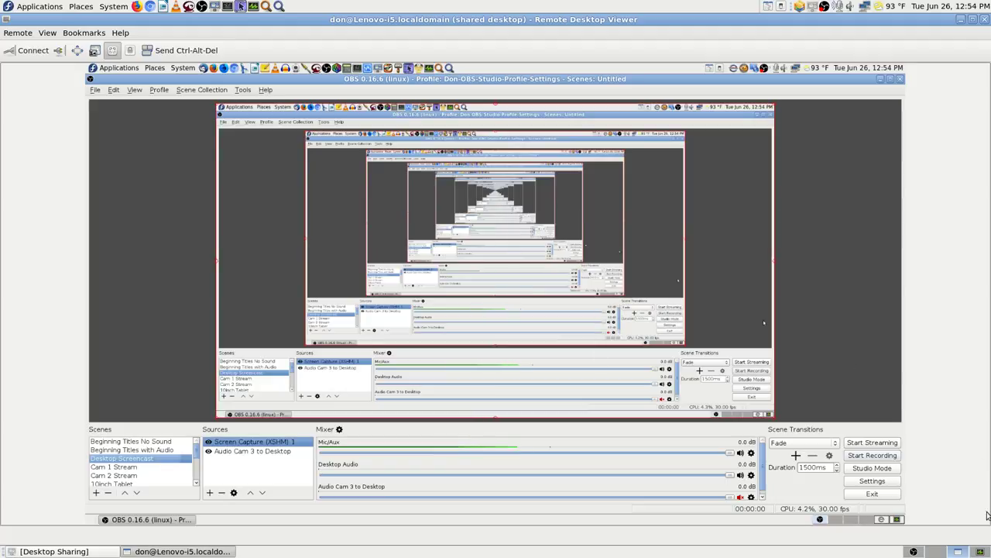
pyautogui.click(980, 551)
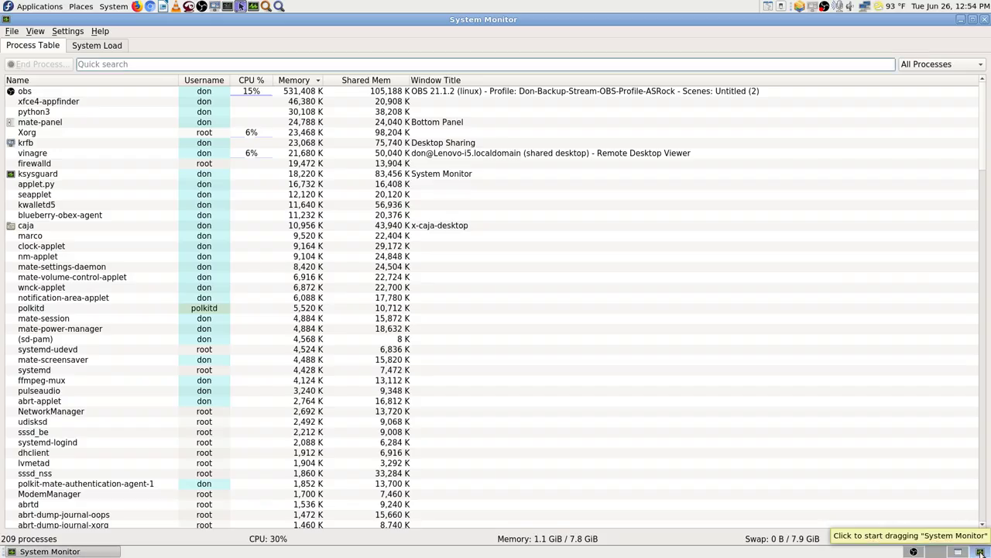
pyautogui.click(959, 552)
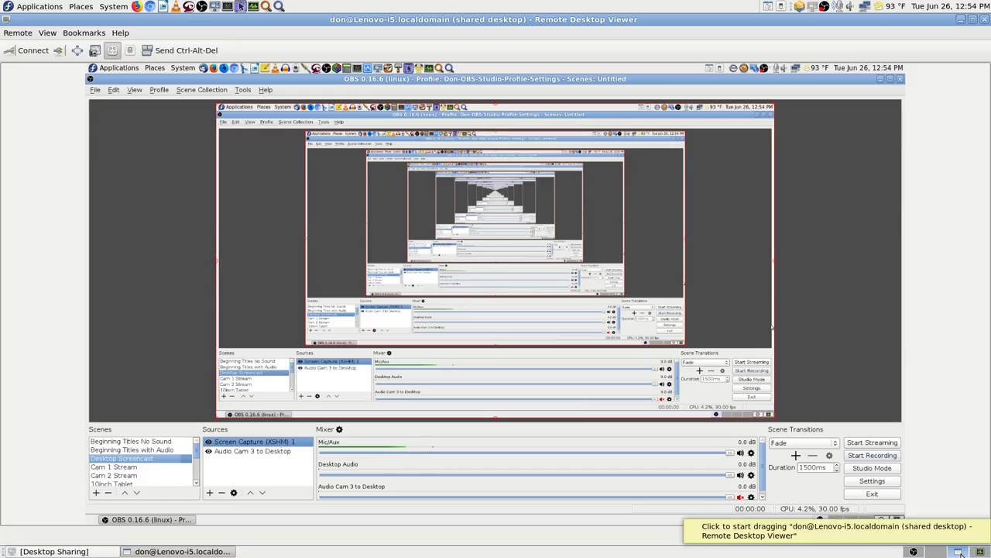
pyautogui.click(914, 551)
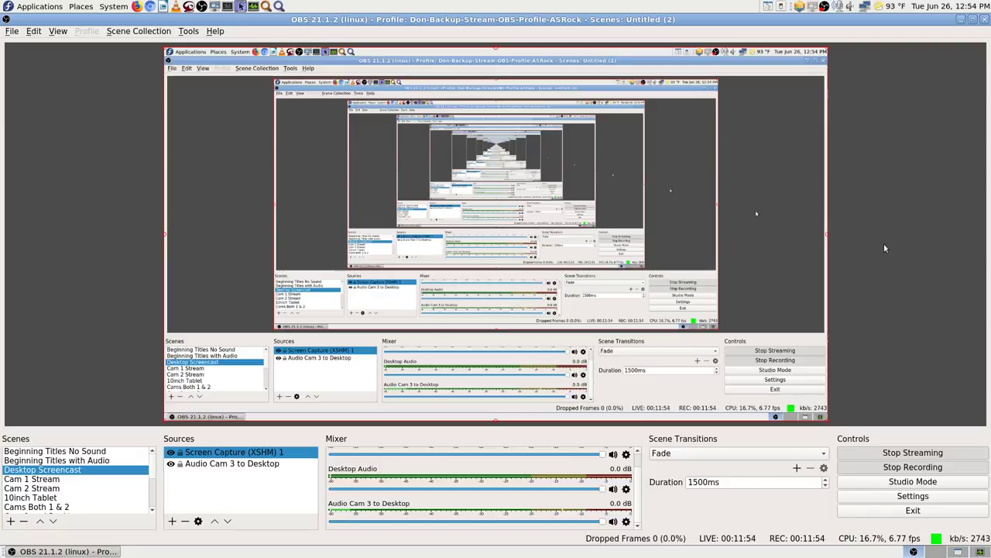
# Show the Lenovo-i5 remote desktop in full screen and make the Beginning Titles No Sound scene active in its OBS Studio.
pyautogui.click(958, 552)
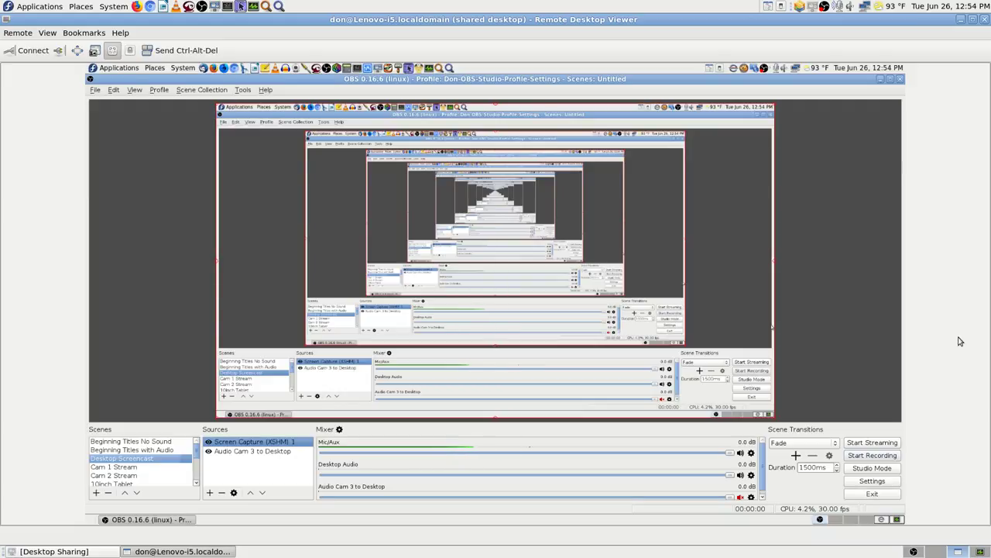
pyautogui.press('F11')
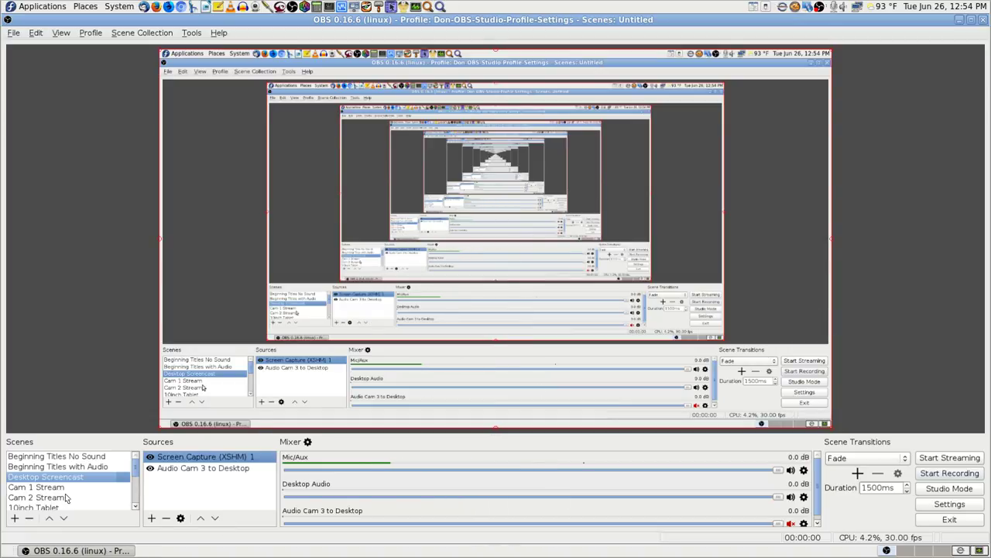
pyautogui.click(101, 456)
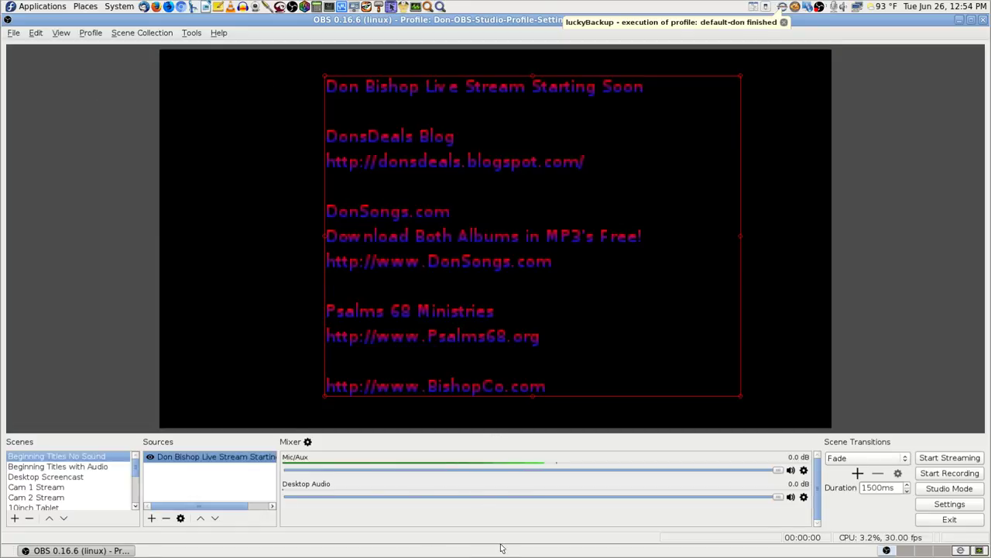
# Check the luckyBackup output on the Lenovo-i5 computer and dismiss the finished run to return to the task list.
pyautogui.click(961, 550)
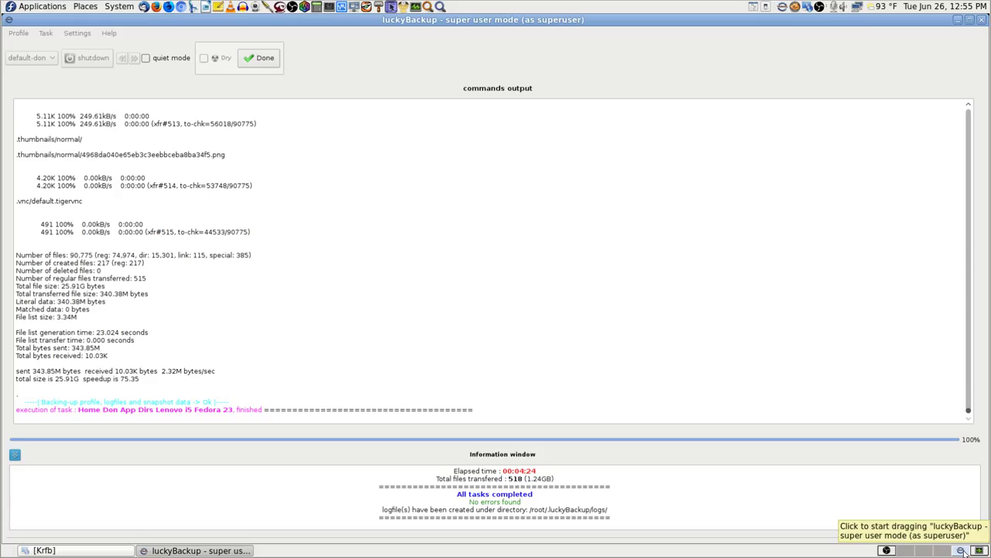
pyautogui.click(266, 62)
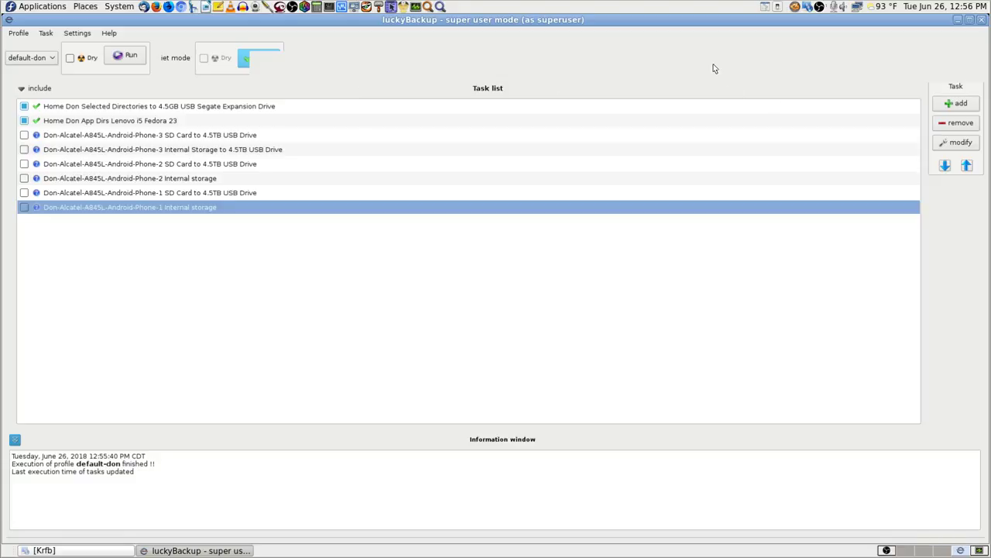
# Leave the full-screen remote desktop, disconnect from the Lenovo-i5 computer and close the Remote Desktop Viewer.
pyautogui.press('F11')
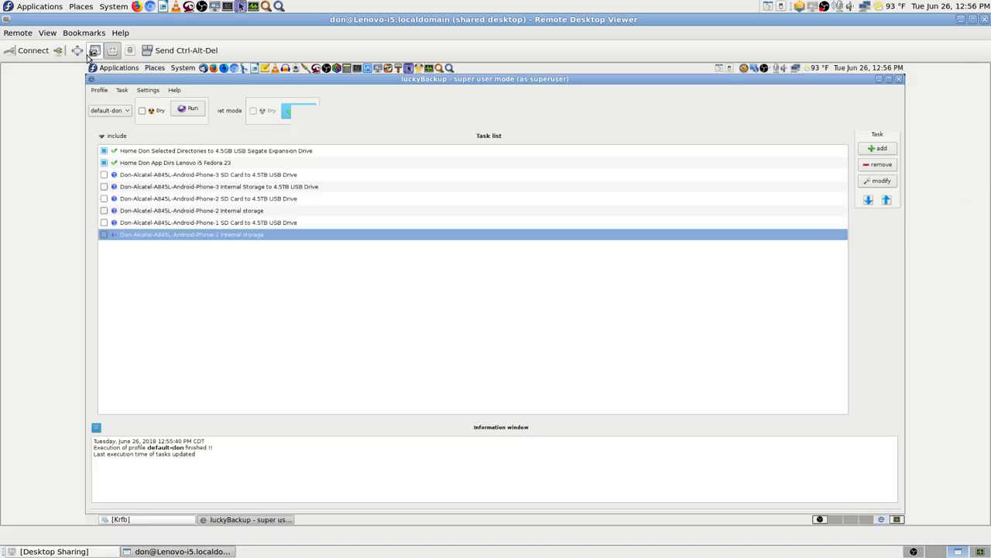
pyautogui.click(57, 51)
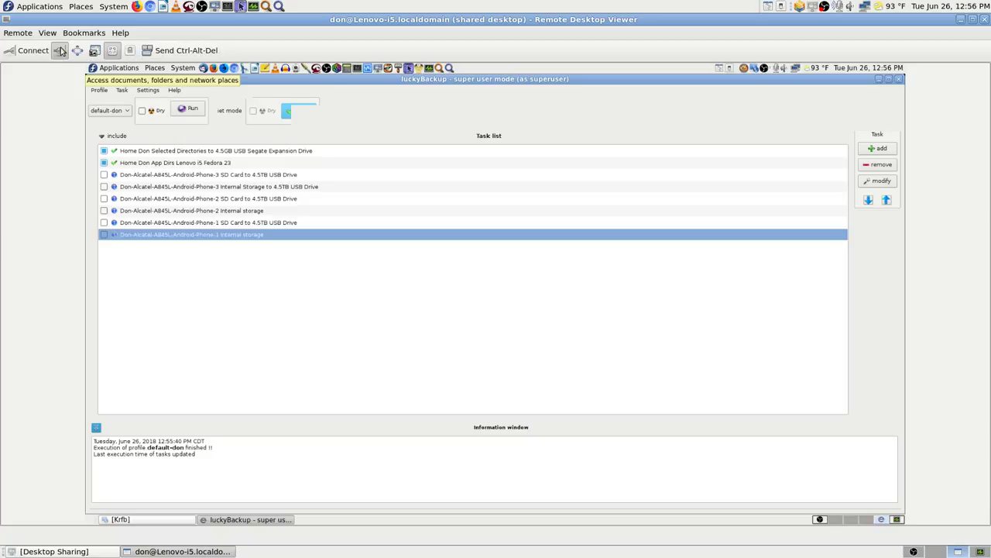
pyautogui.click(985, 20)
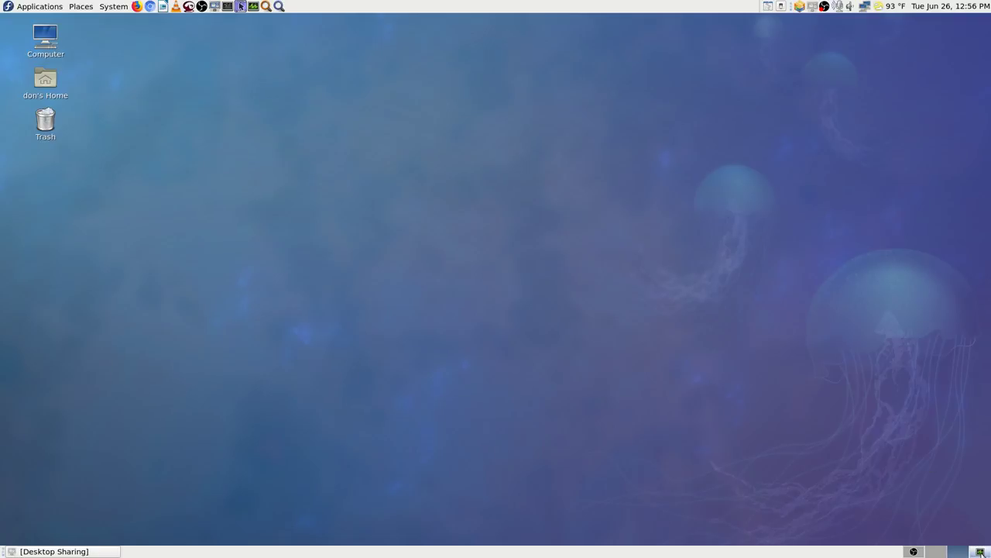
# Restore and close the ASRock computer's minimized Desktop Sharing window, and quit Desktop Sharing completely.
pyautogui.click(915, 551)
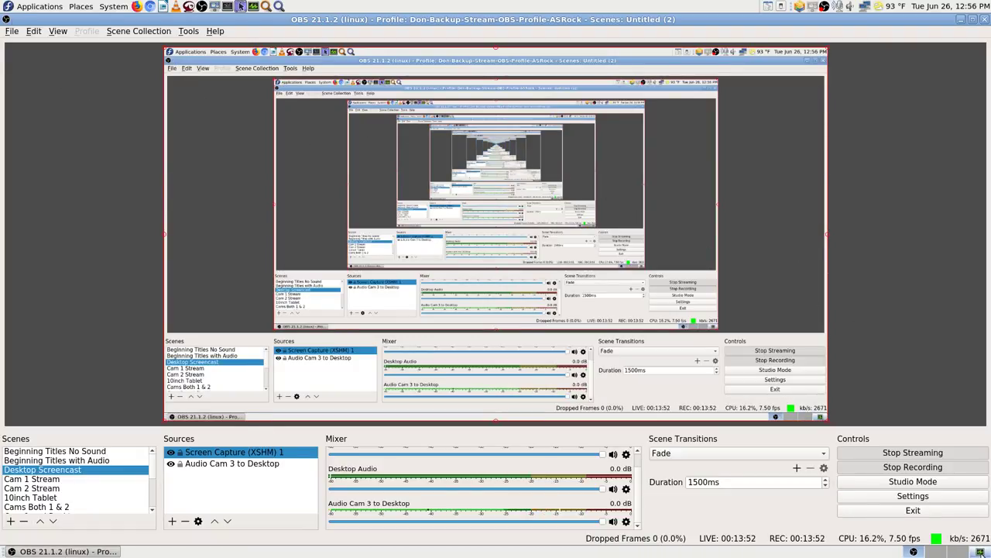
pyautogui.click(937, 551)
pyautogui.click(958, 551)
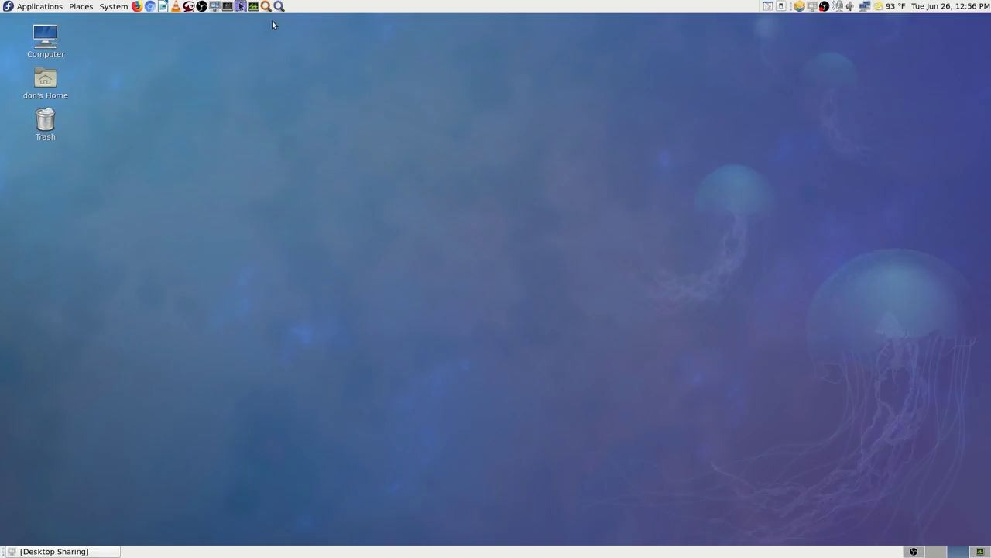
pyautogui.click(215, 7)
pyautogui.click(95, 552)
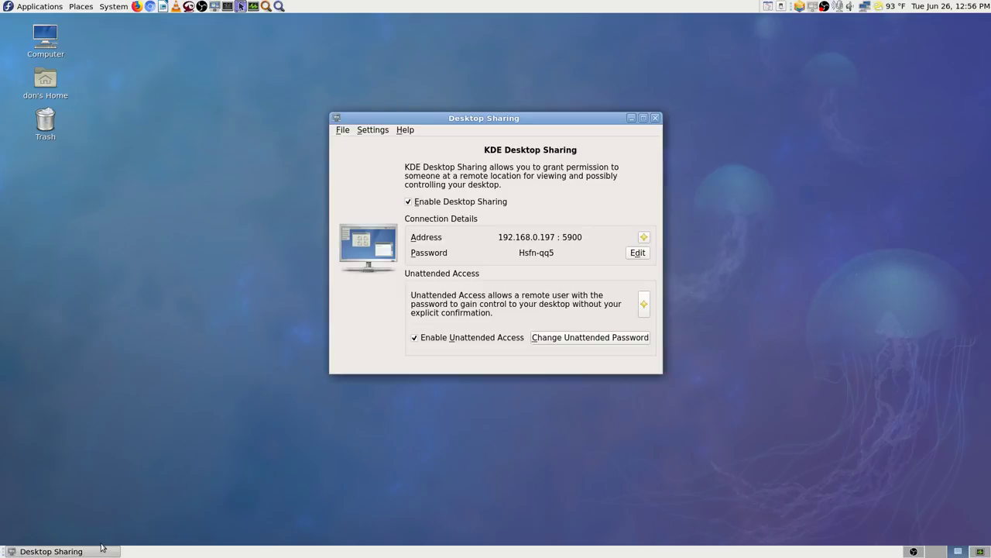
pyautogui.click(655, 119)
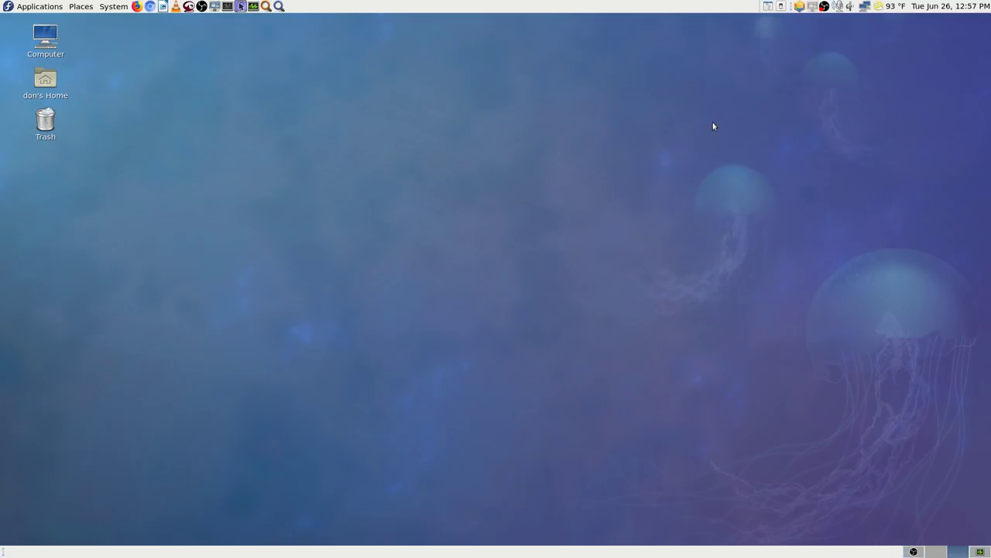
pyautogui.rightClick(812, 9)
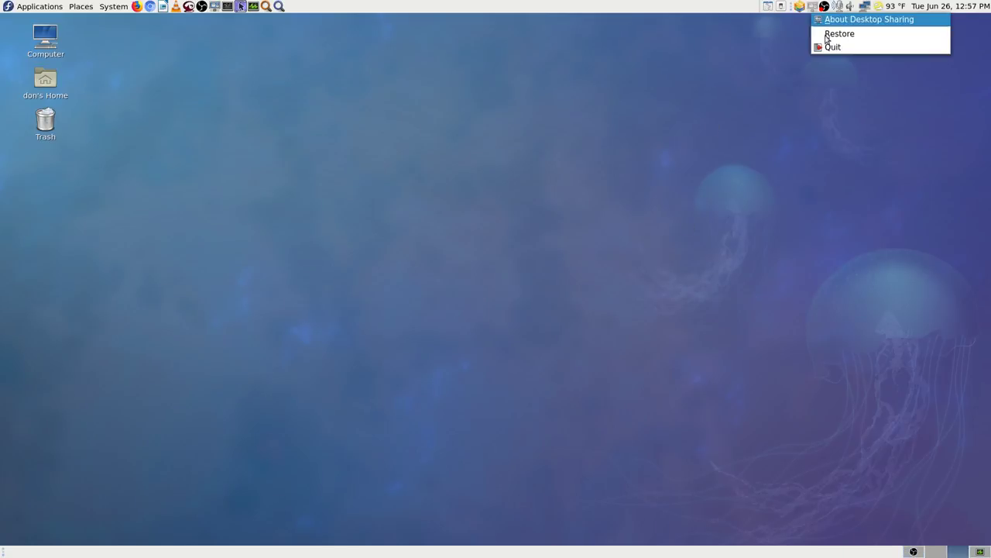
pyautogui.click(837, 48)
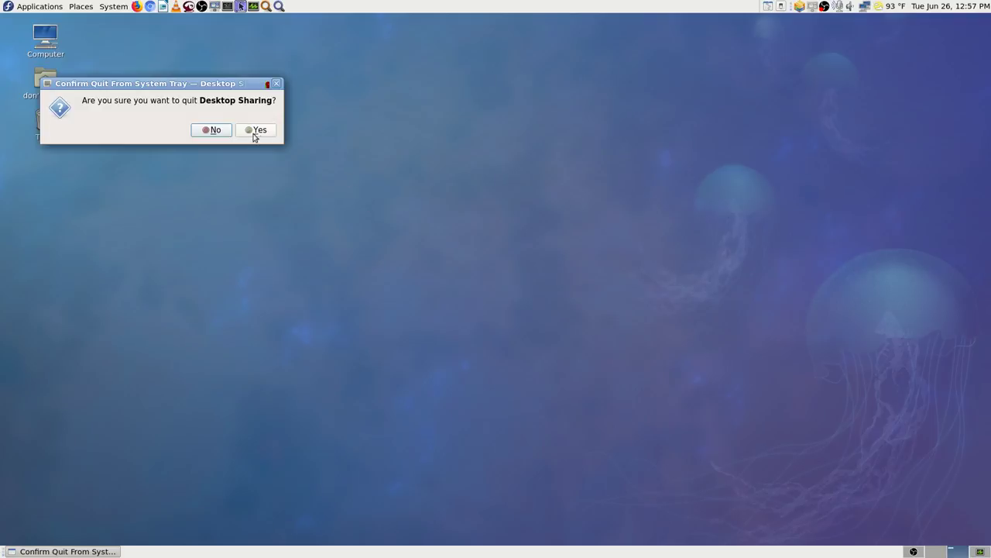
pyautogui.click(255, 132)
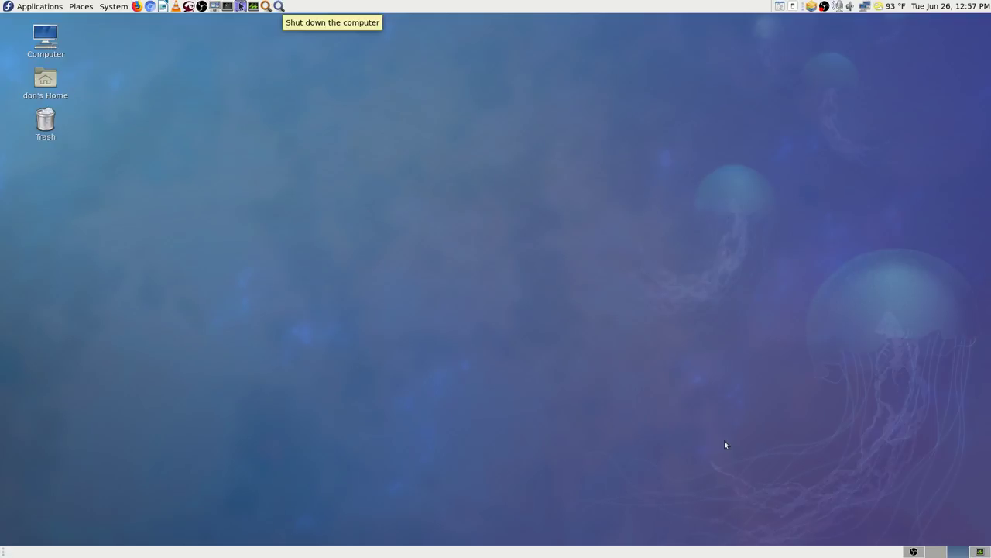
# Add a launcher for the Remote Desktop Viewer from the Internet applications to the desktop panel.
pyautogui.click(975, 552)
pyautogui.click(915, 552)
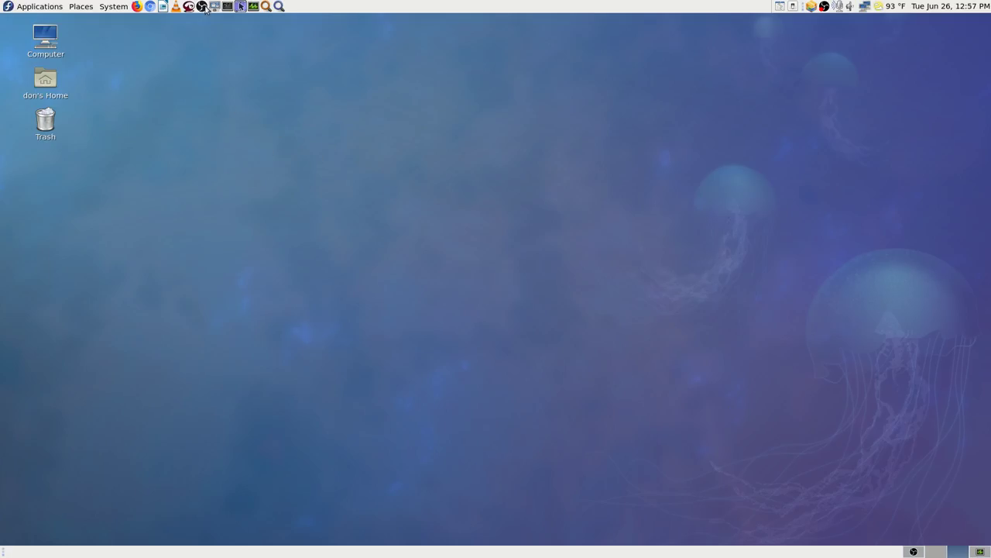
pyautogui.click(40, 8)
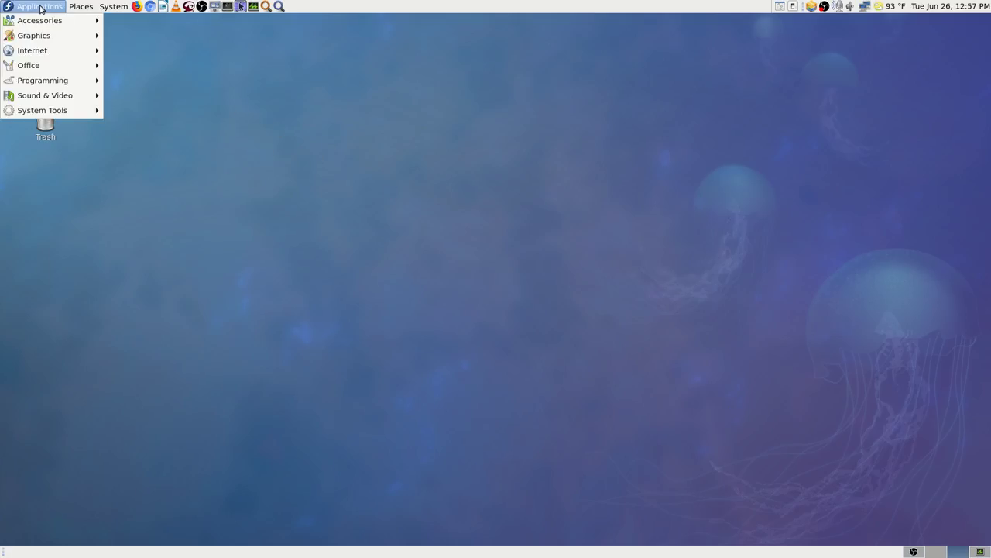
pyautogui.moveTo(59, 114)
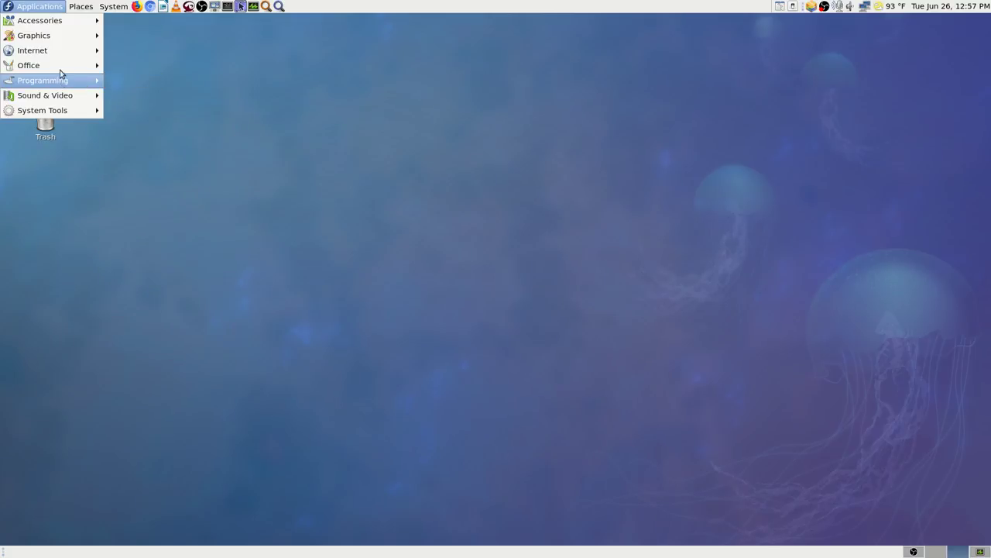
pyautogui.moveTo(63, 56)
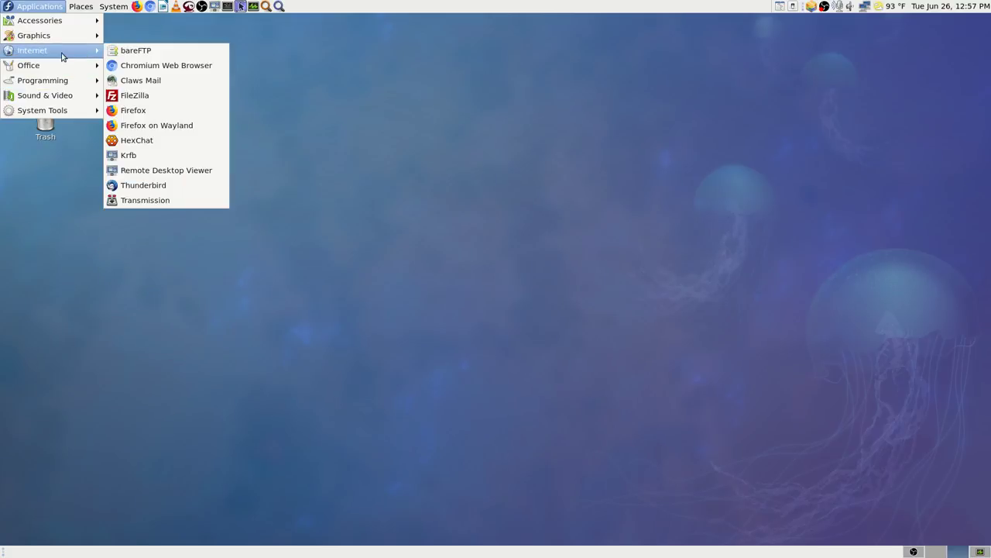
pyautogui.rightClick(174, 170)
pyautogui.click(213, 180)
pyautogui.click(317, 20)
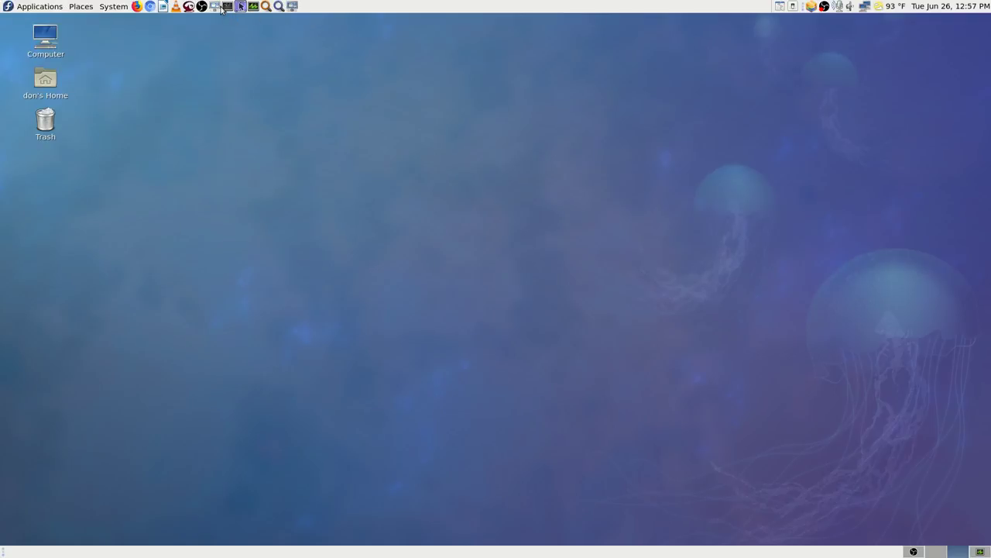
# Launch the Remote Desktop Viewer, connect over VNC to host 192.168.0.192 with the VNC password, and show it in full screen.
pyautogui.click(292, 7)
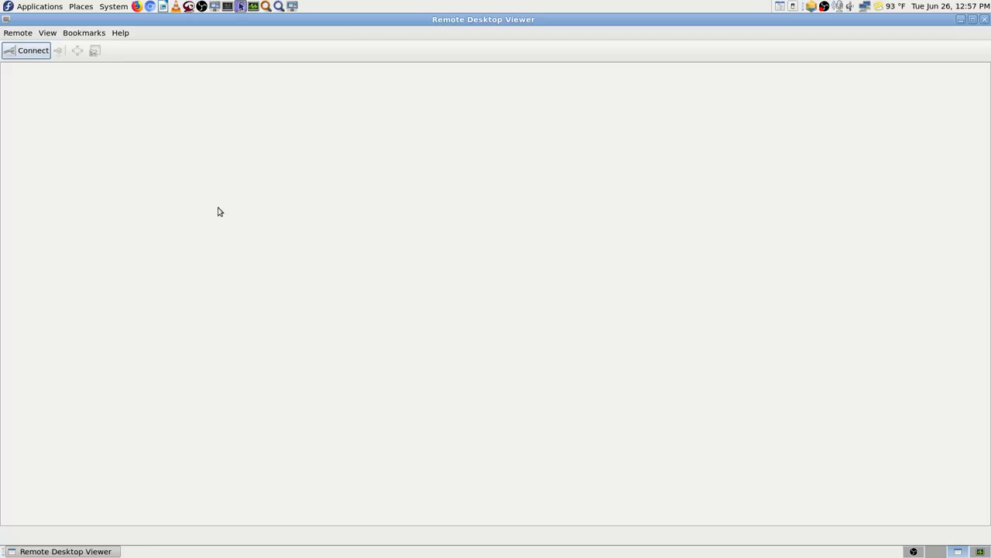
pyautogui.click(36, 53)
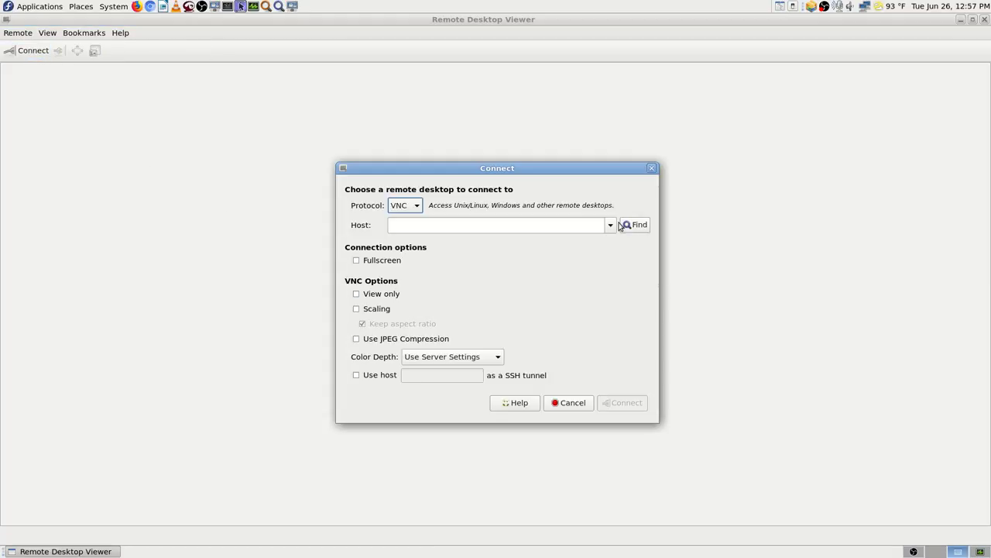
pyautogui.click(611, 225)
pyautogui.click(559, 240)
pyautogui.click(627, 404)
pyautogui.write('***')
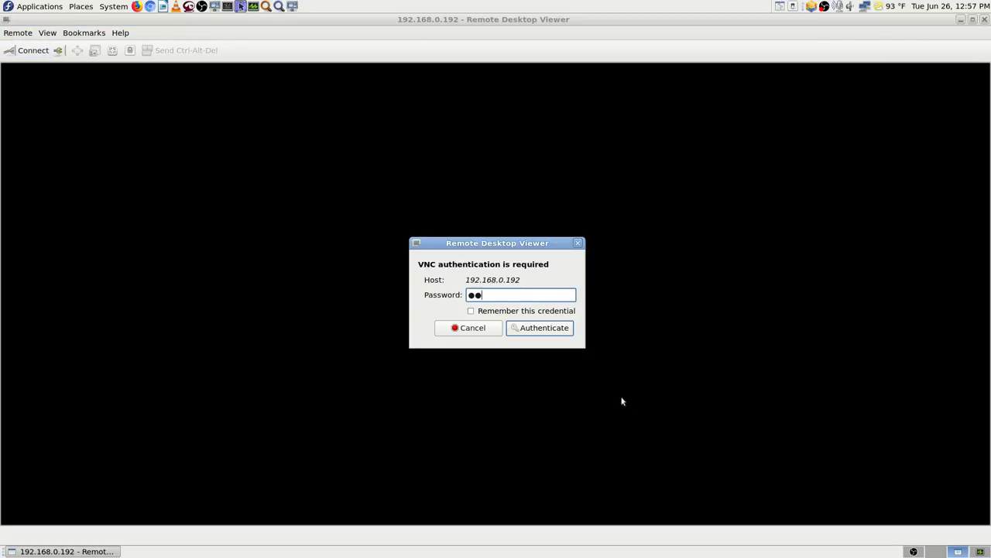
pyautogui.write('*****')
pyautogui.press('Return')
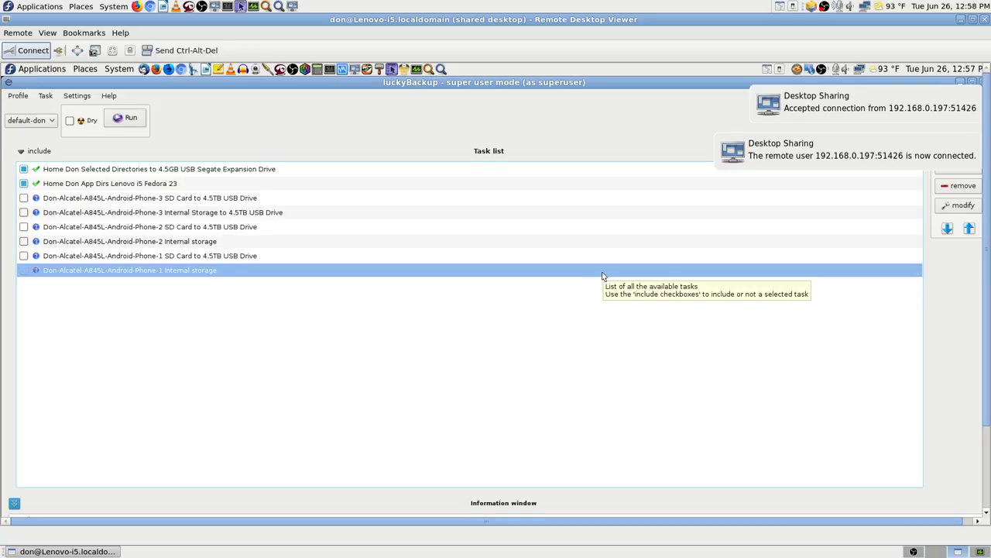
pyautogui.press('F11')
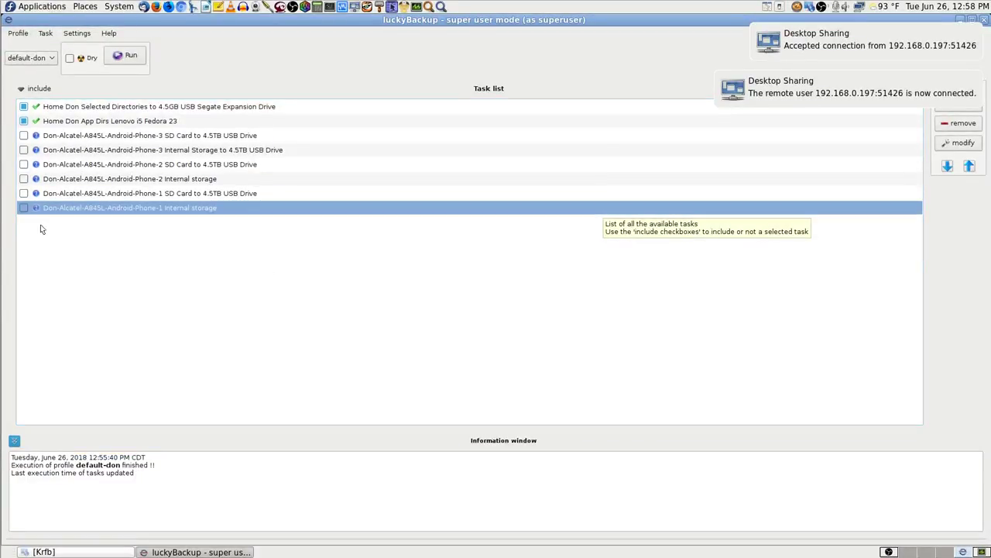
# Look through the available profiles and the scene list in OBS Studio on the Lenovo-i5 computer.
pyautogui.click(888, 552)
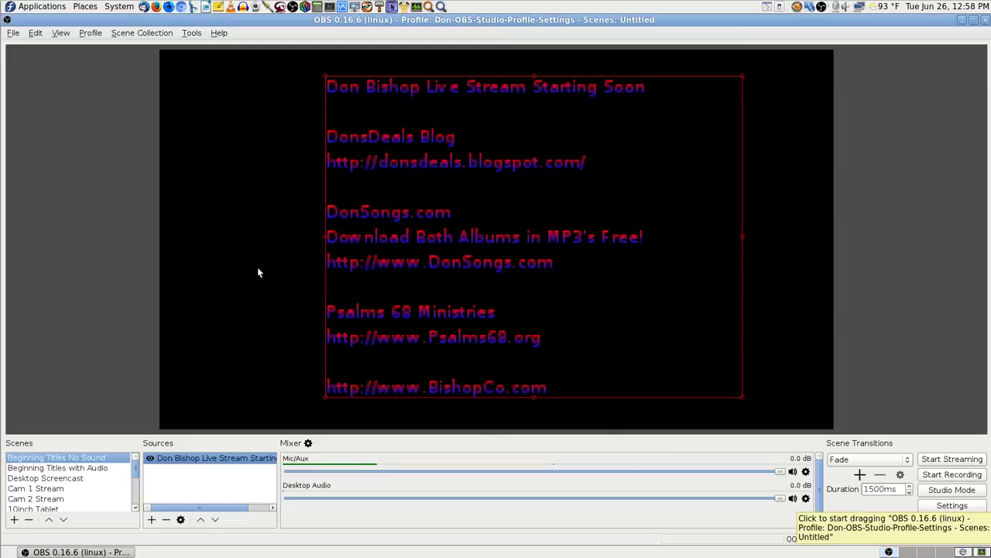
pyautogui.click(91, 33)
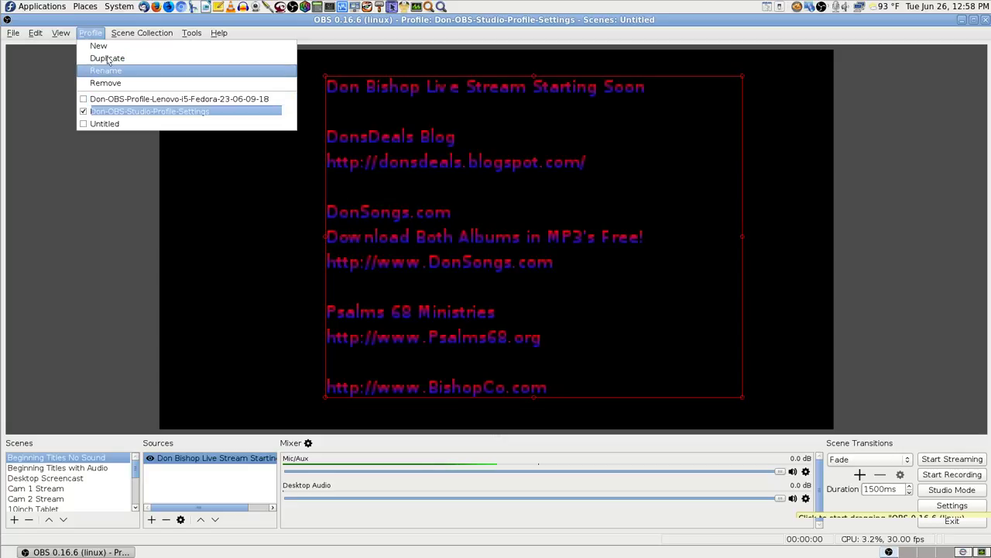
pyautogui.click(93, 201)
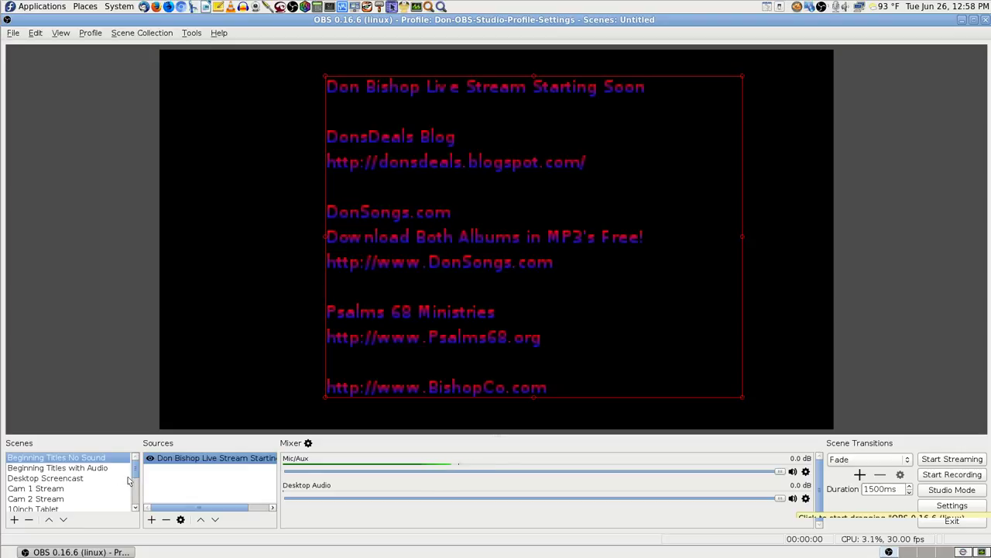
pyautogui.moveTo(136, 492); pyautogui.dragTo(135, 465)
# Examine the obs process in the Lenovo-i5 computer's System Monitor, and return to its OBS Studio.
pyautogui.click(962, 551)
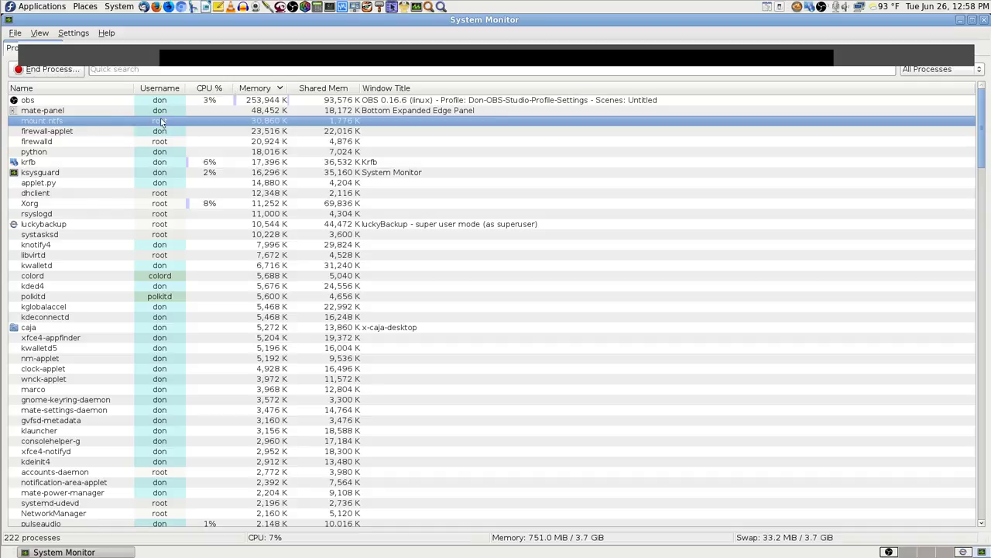
pyautogui.click(228, 101)
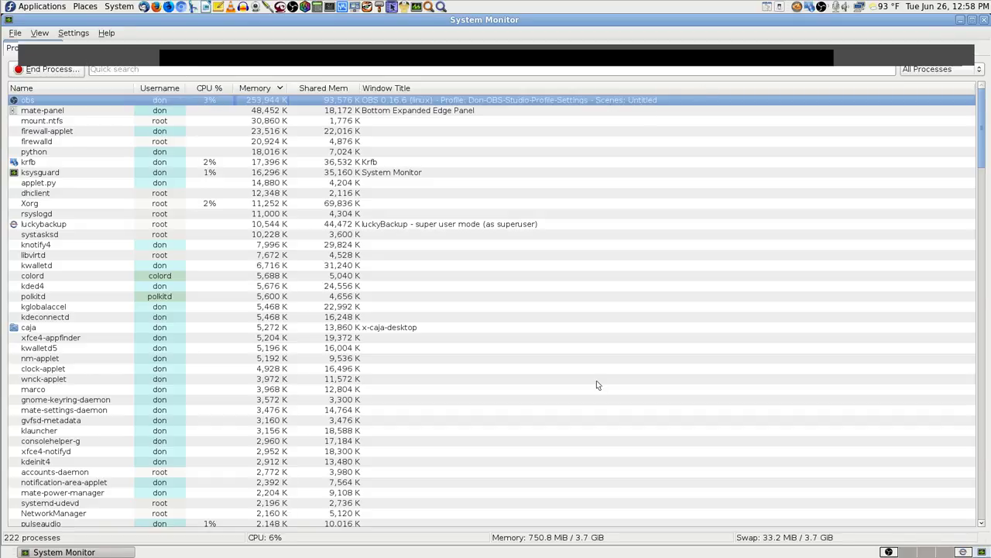
pyautogui.click(890, 551)
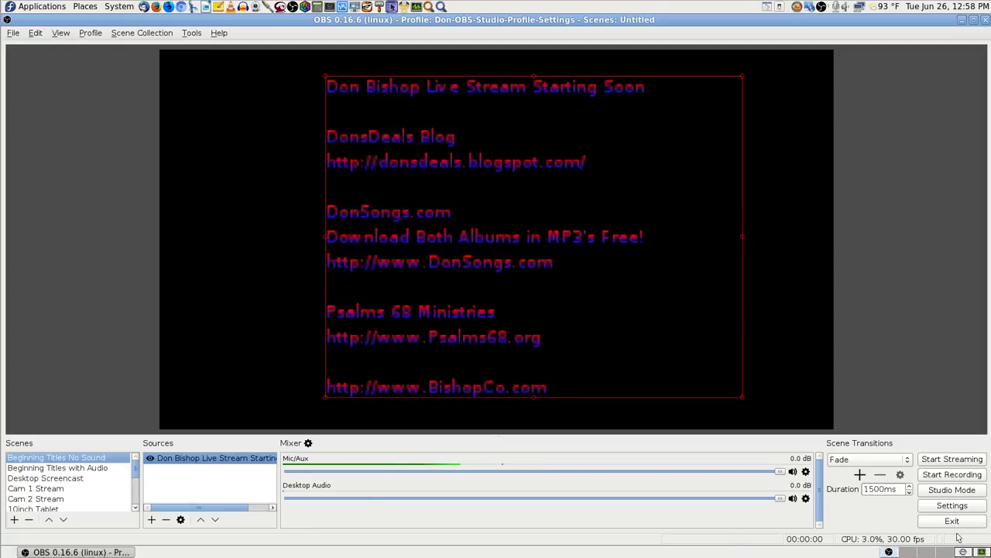
# Review the stream service settings in OBS Studio and the obs process in System Monitor, and return to OBS Studio.
pyautogui.click(948, 507)
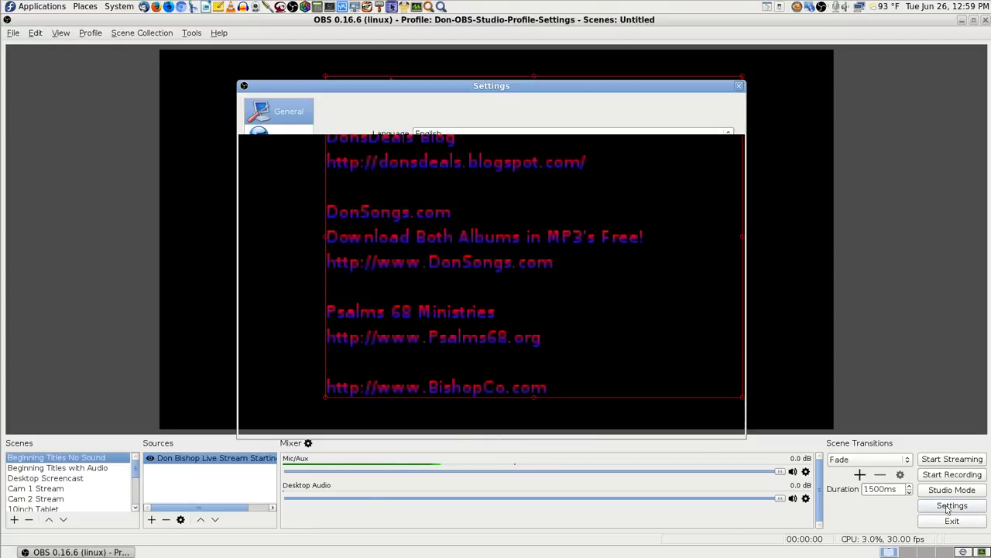
pyautogui.click(285, 136)
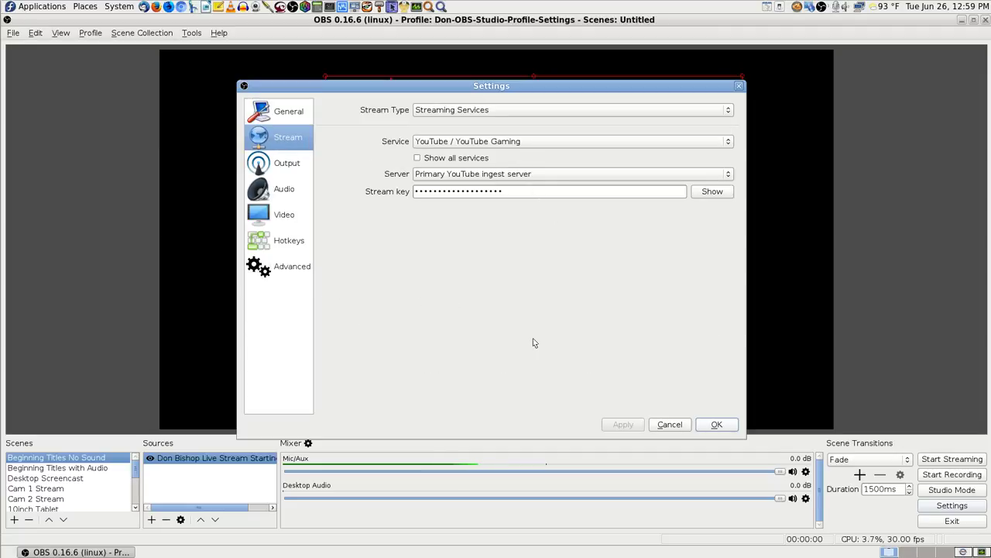
pyautogui.click(670, 424)
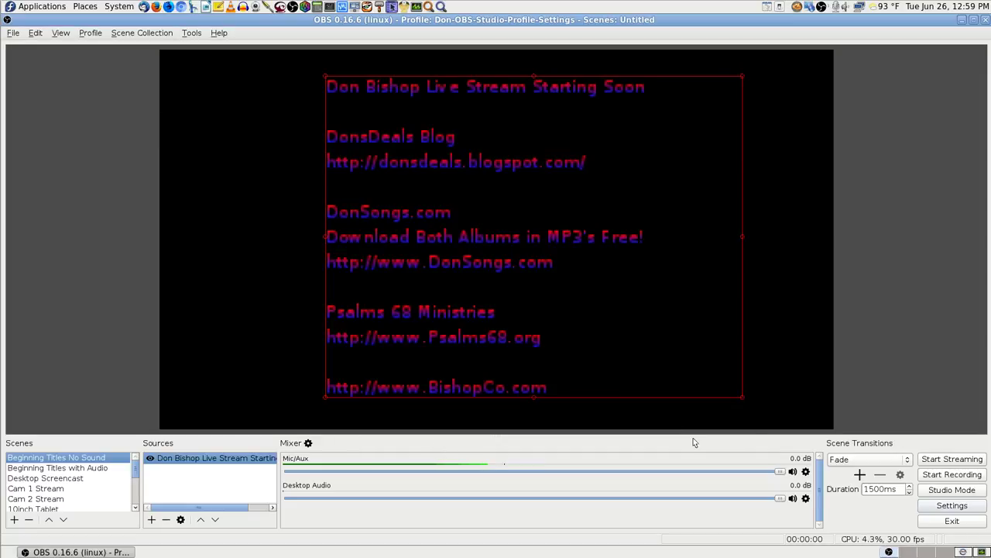
pyautogui.hotkey('ctrl', 'shift', 'Escape')
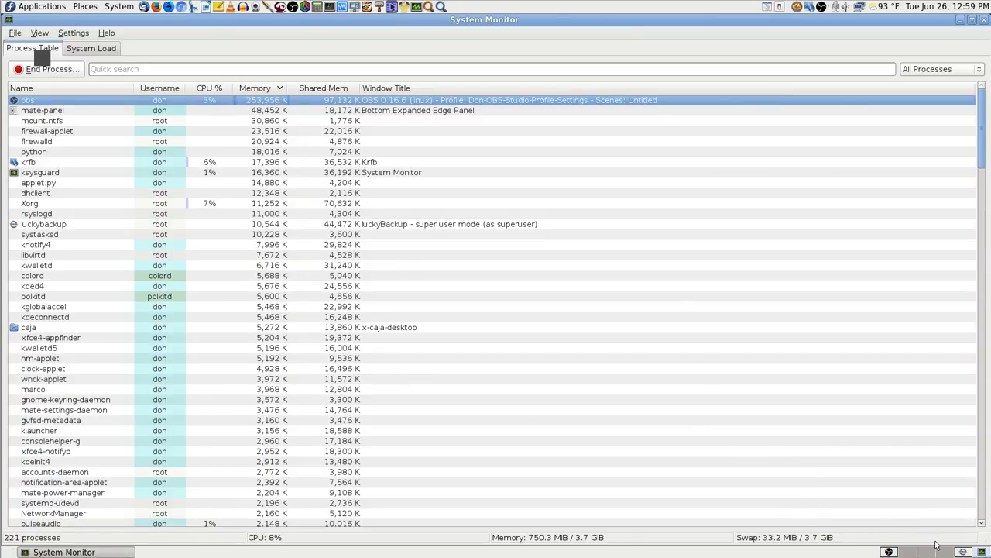
pyautogui.click(889, 551)
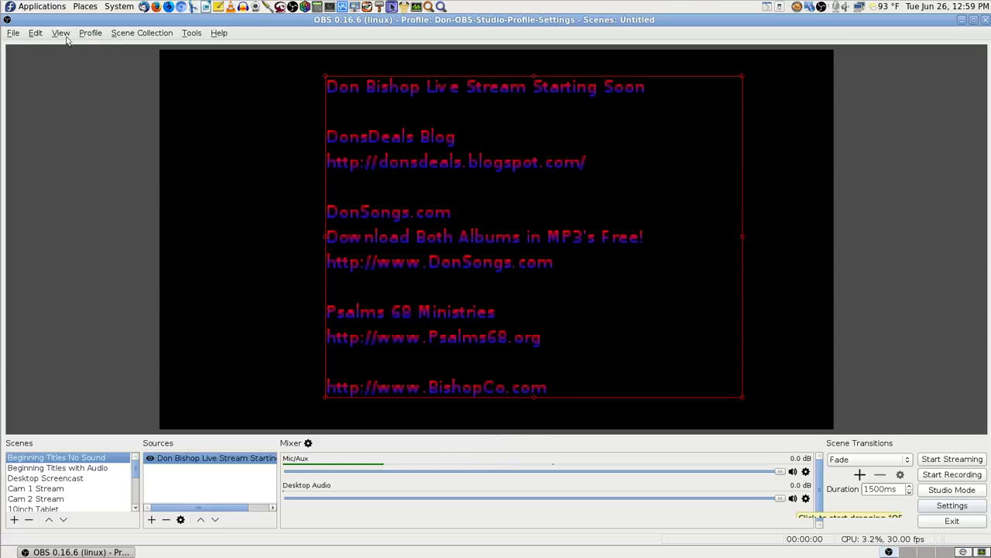
# Rename the current OBS profile, keeping its first-name prefix and making the rest of the name Primary-OBS-Profile-Lenovo-i5.
pyautogui.click(93, 33)
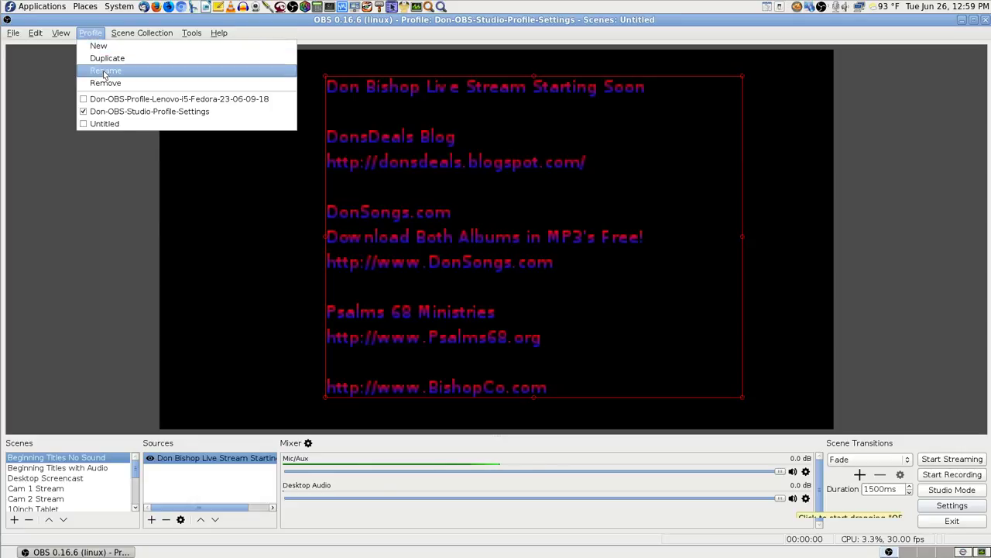
pyautogui.click(105, 70)
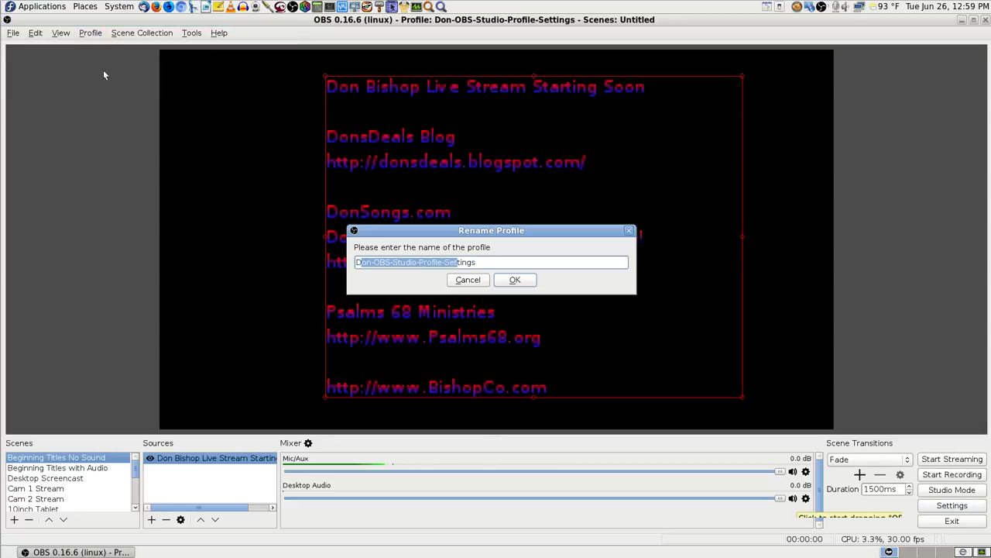
pyautogui.press('Left')
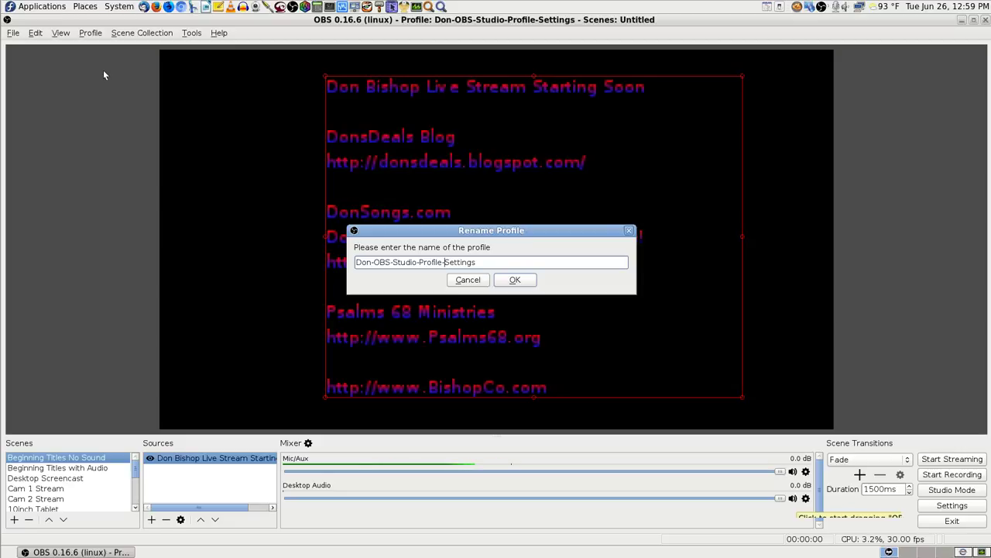
pyautogui.press('Left')
pyautogui.press('Left')
pyautogui.press('Left')
pyautogui.press('Left')
pyautogui.press('Left')
pyautogui.press('Left')
pyautogui.press('Left')
pyautogui.press('Left')
pyautogui.press('Left')
pyautogui.press('Left')
pyautogui.press('Left')
pyautogui.press('Left')
pyautogui.press('Left')
pyautogui.press('Left')
pyautogui.press('Left')
pyautogui.press('Left')
pyautogui.press('Left')
pyautogui.write('Pr')
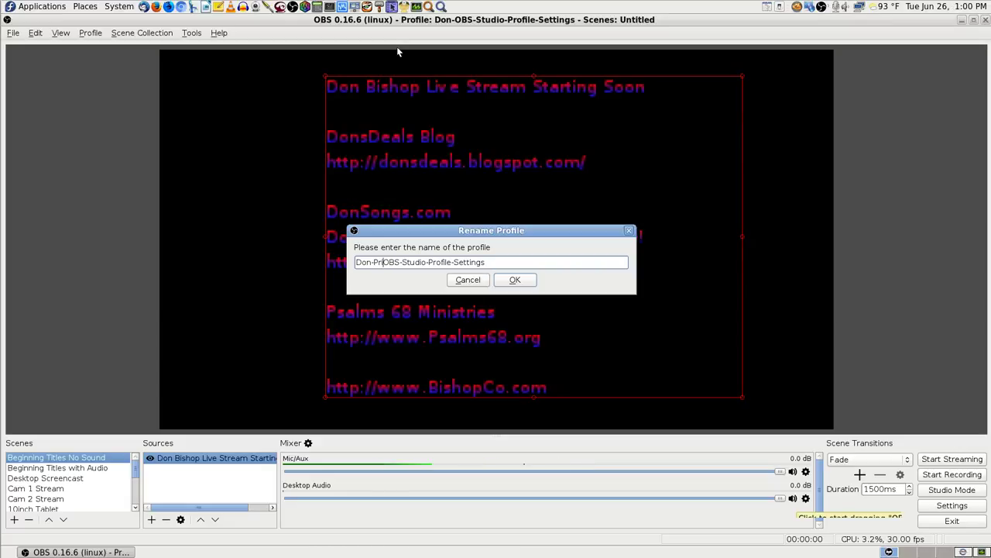
pyautogui.write('imary')
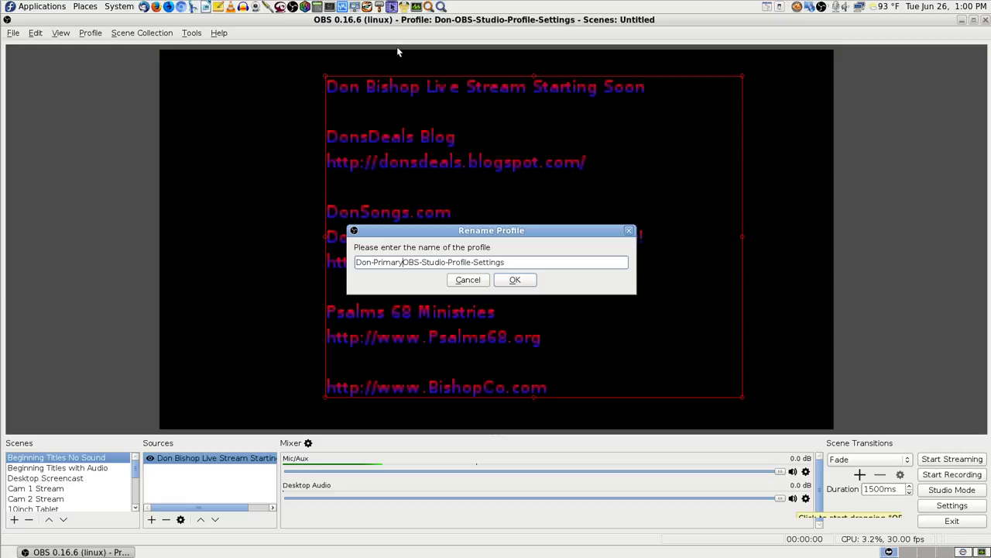
pyautogui.write('-OBS-')
pyautogui.press('BackSpace')
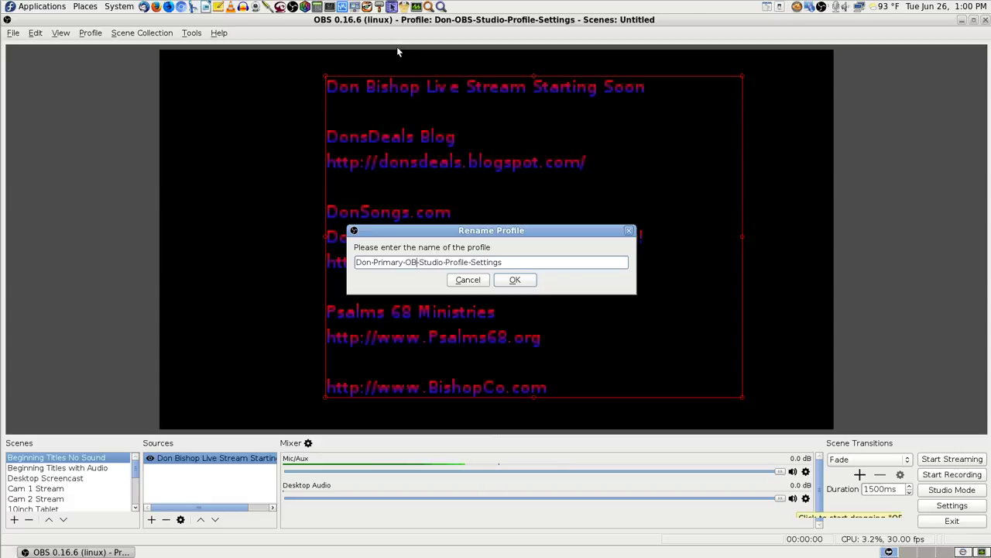
pyautogui.write('S')
pyautogui.press('Delete')
pyautogui.write('S')
pyautogui.press('Delete')
pyautogui.press('Delete')
pyautogui.press('Delete')
pyautogui.press('Delete')
pyautogui.press('Delete')
pyautogui.press('Right')
pyautogui.press('Right')
pyautogui.press('Right')
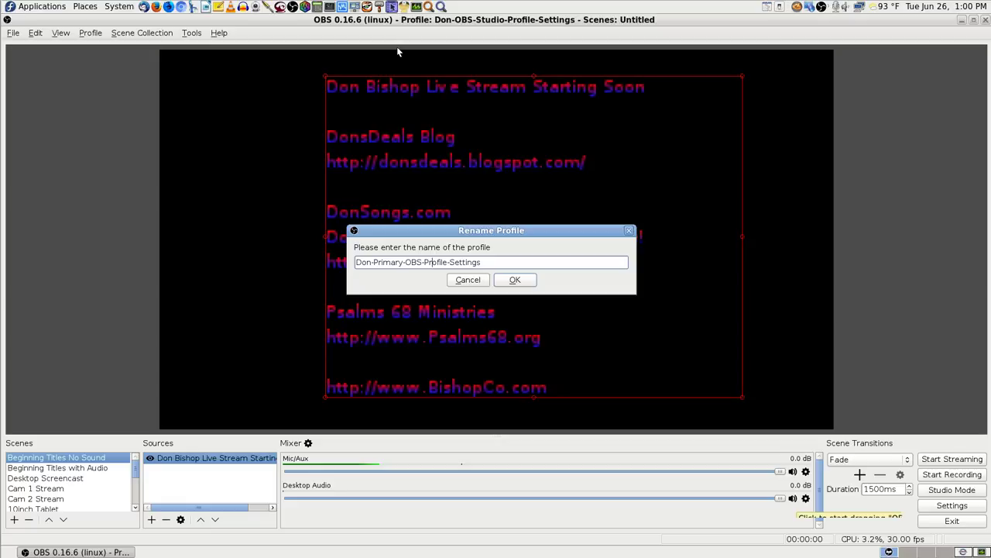
pyautogui.press('End')
pyautogui.hotkey('ctrl', 'BackSpace')
pyautogui.write('s')
pyautogui.press('BackSpace')
pyautogui.write('novo-i5')
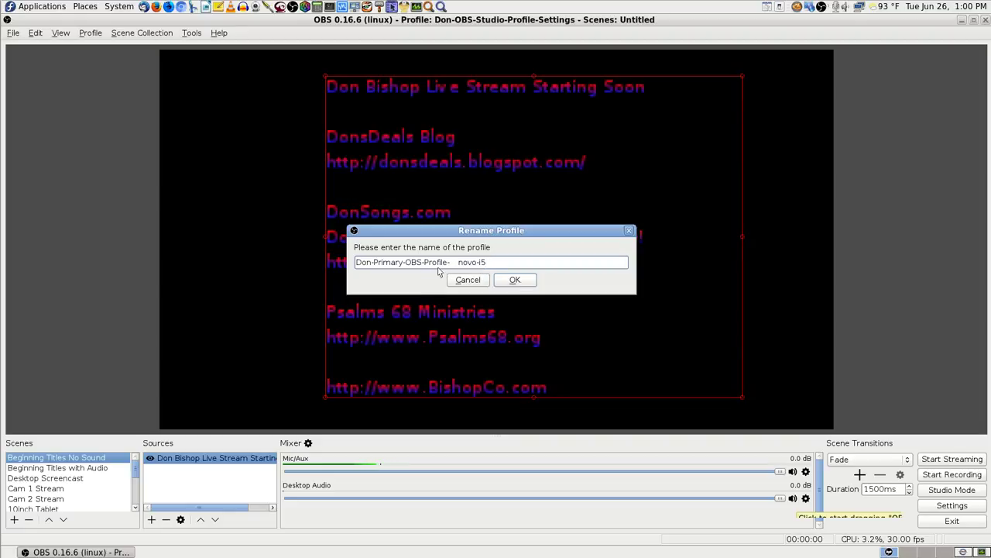
pyautogui.click(515, 280)
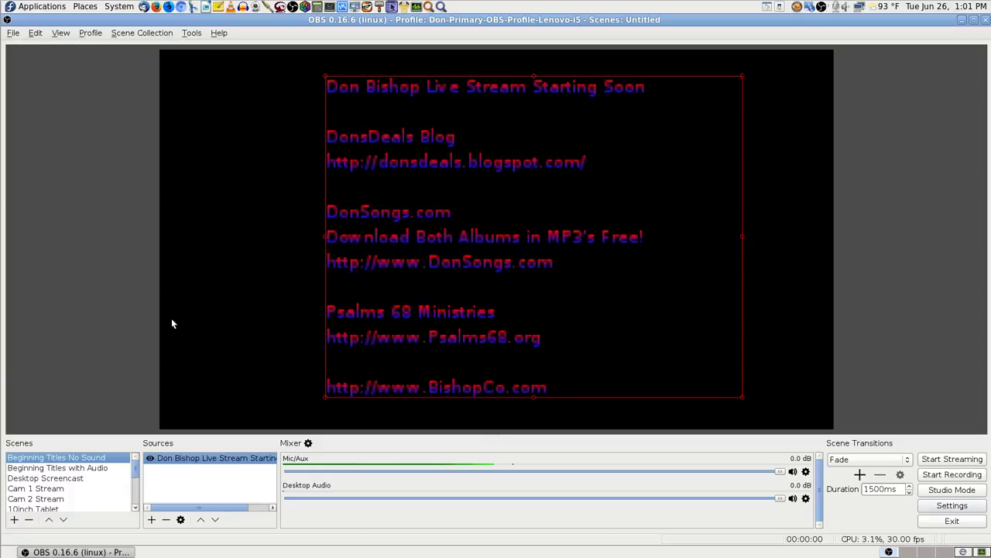
# Copy the full name of the current profile from the rename dialog and leave the name as it is.
pyautogui.click(89, 34)
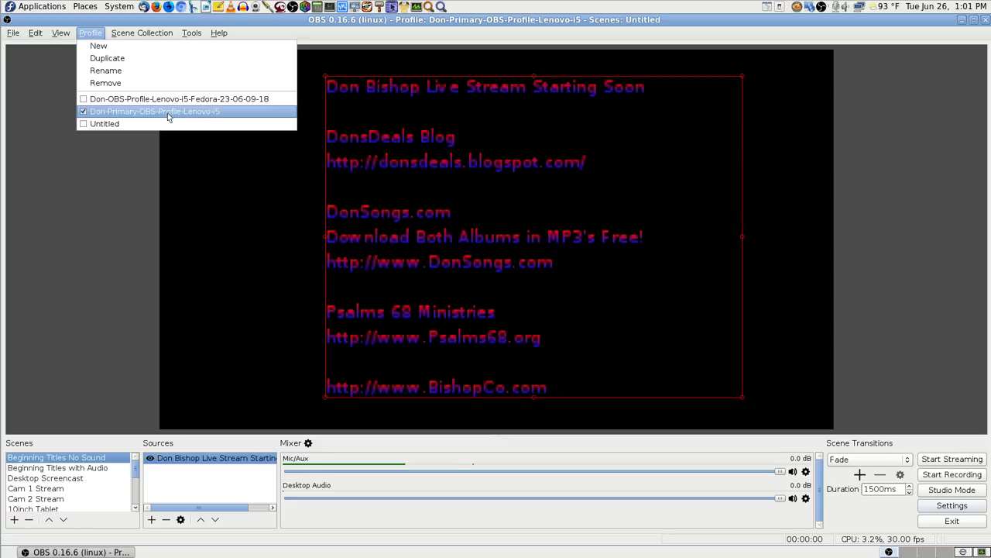
pyautogui.click(117, 71)
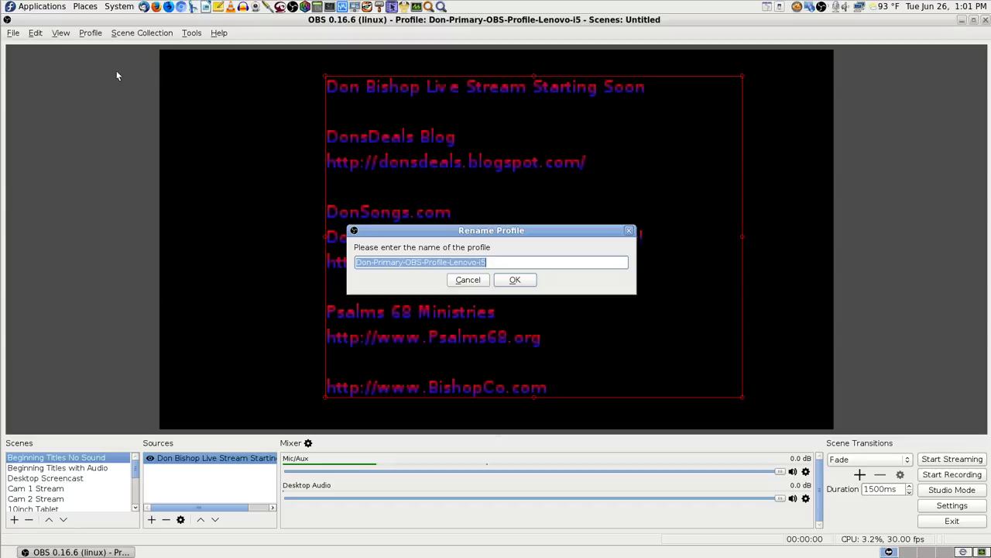
pyautogui.rightClick(476, 266)
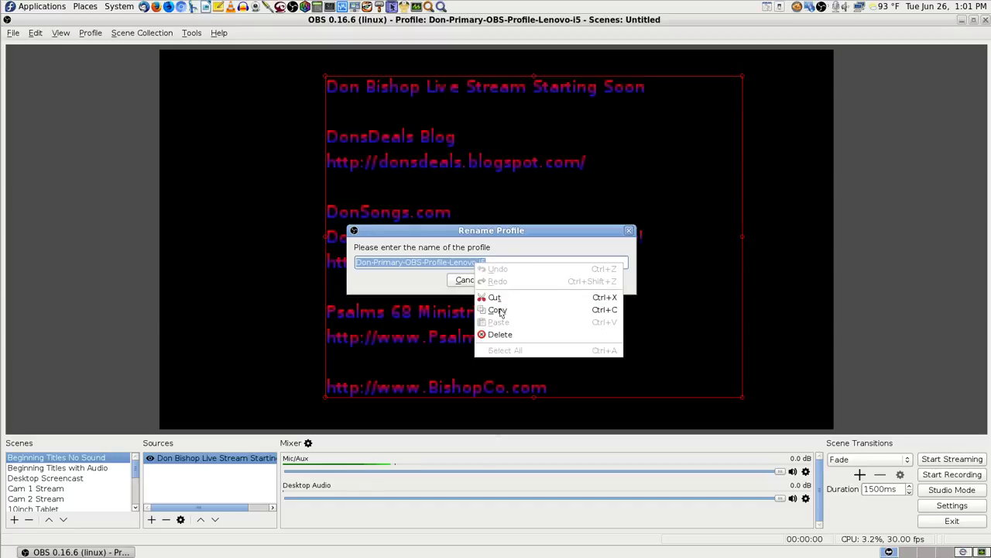
pyautogui.click(499, 310)
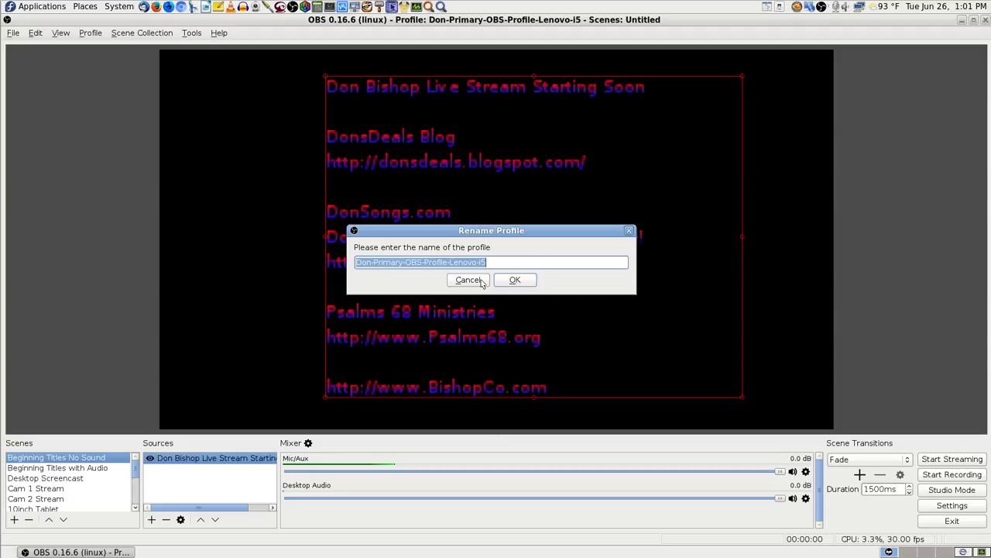
pyautogui.click(481, 280)
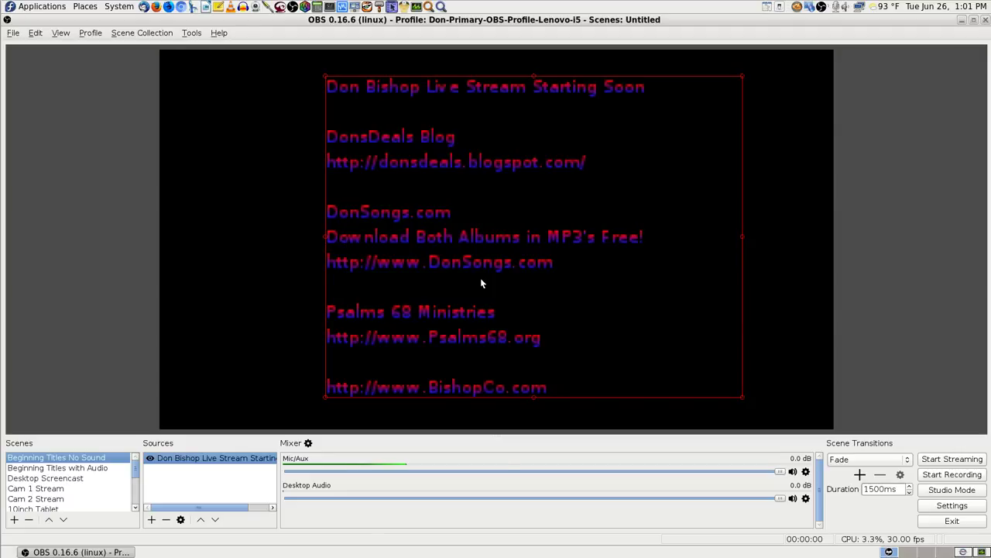
# Duplicate the current profile, using the copied name with Primary replaced by Backup, and check the profile list.
pyautogui.click(84, 193)
pyautogui.click(90, 33)
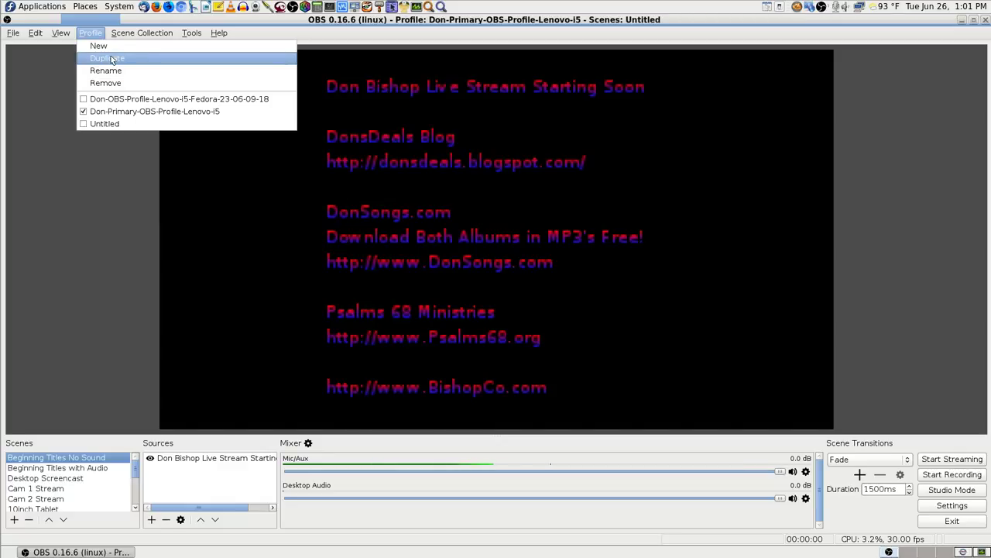
pyautogui.click(112, 59)
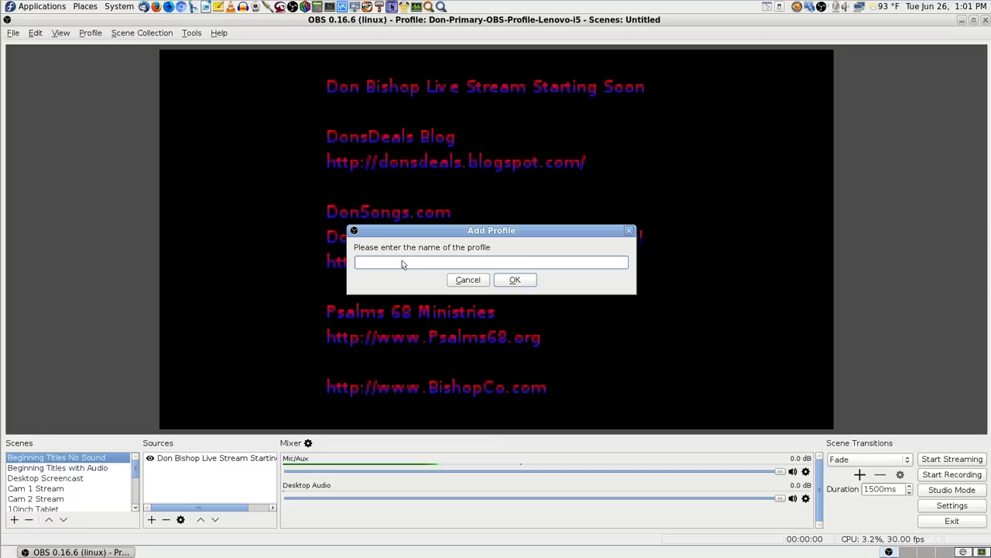
pyautogui.hotkey('ctrl', 'v')
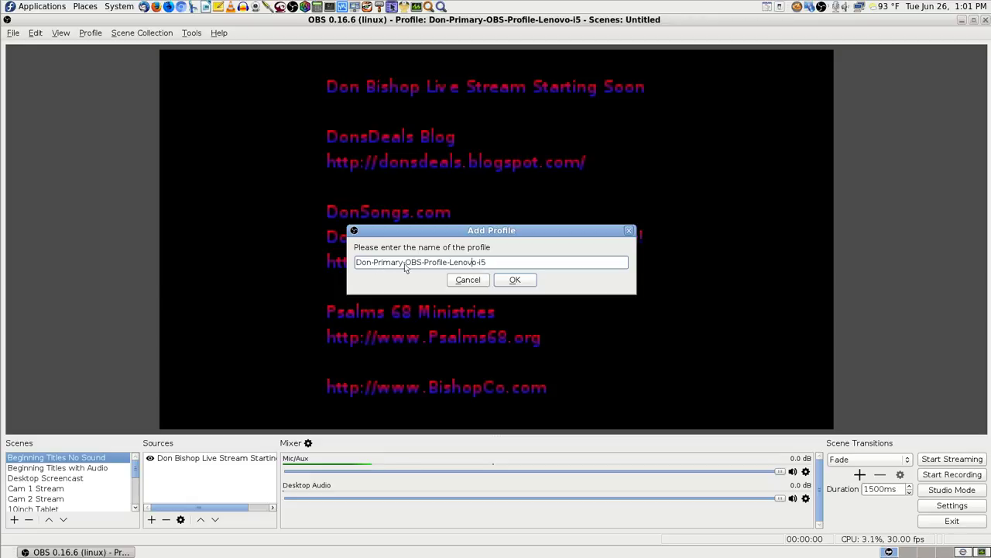
pyautogui.hotkey('ctrl', 'Left')
pyautogui.hotkey('ctrl', 'Left')
pyautogui.hotkey('ctrl', 'Left')
pyautogui.hotkey('ctrl', 'Left')
pyautogui.press('Delete')
pyautogui.press('Delete')
pyautogui.press('Delete')
pyautogui.press('Delete')
pyautogui.press('Delete')
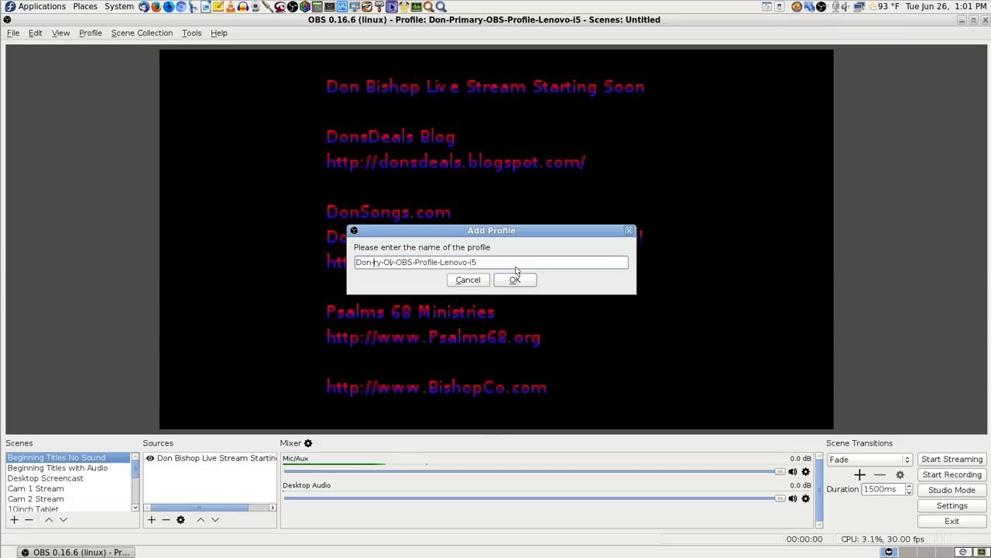
pyautogui.press('Delete')
pyautogui.press('Delete')
pyautogui.press('Delete')
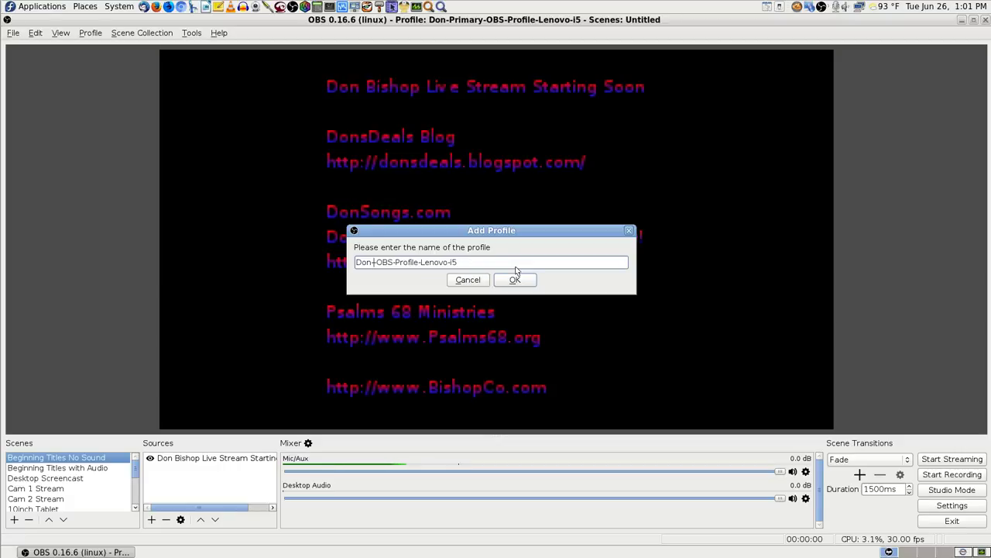
pyautogui.write('Backup-')
pyautogui.click(515, 281)
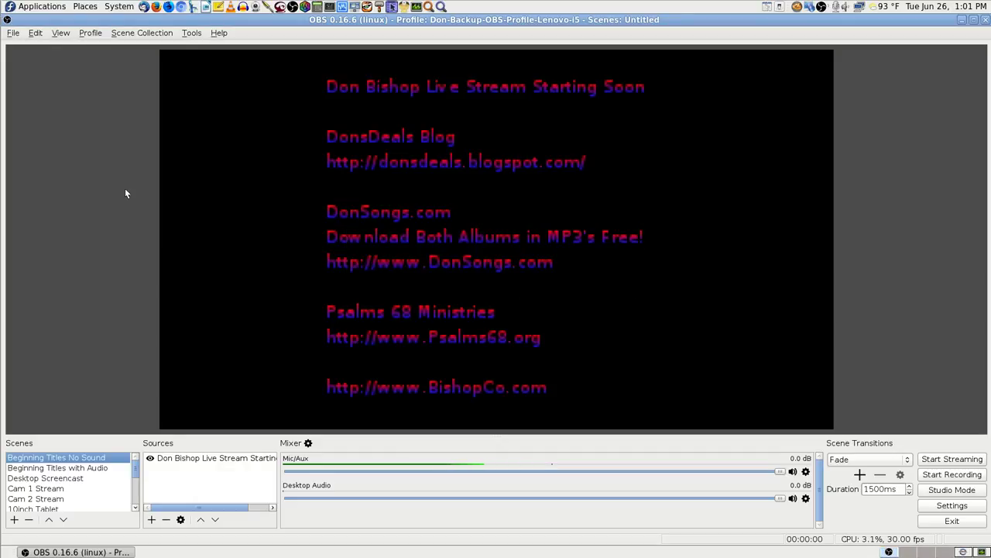
pyautogui.click(90, 33)
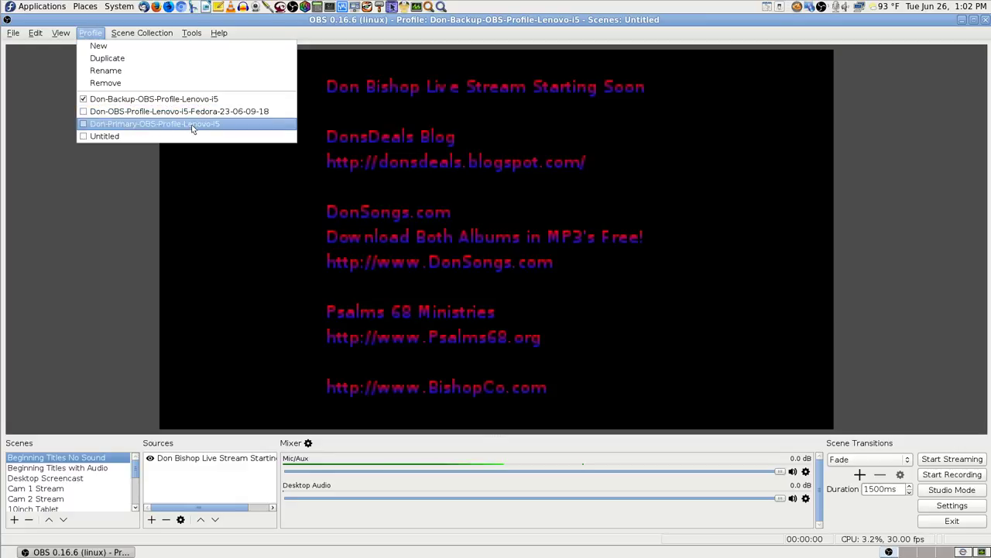
pyautogui.click(66, 268)
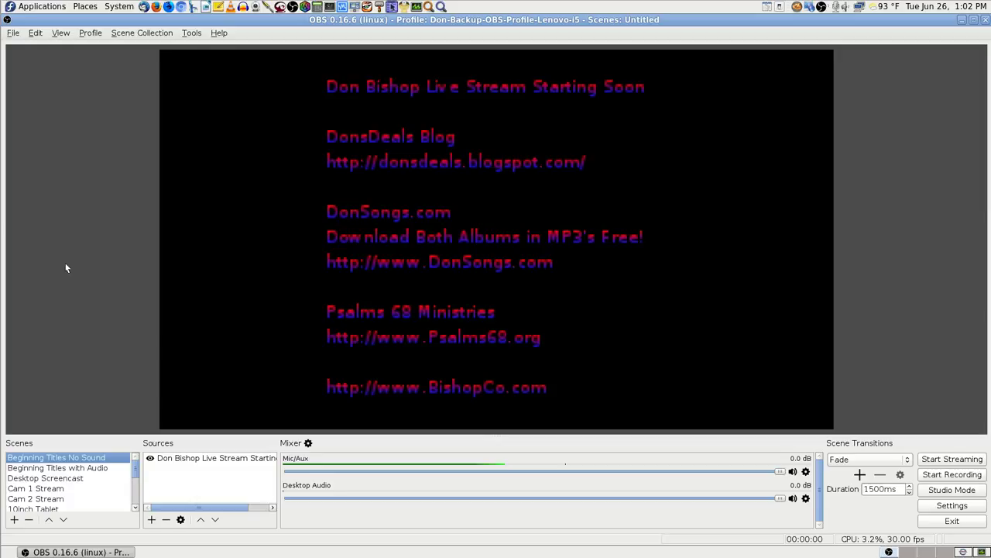
# Open the OBS Studio settings on the Lenovo-i5 computer, leave full screen and close the Remote Desktop Viewer.
pyautogui.click(953, 506)
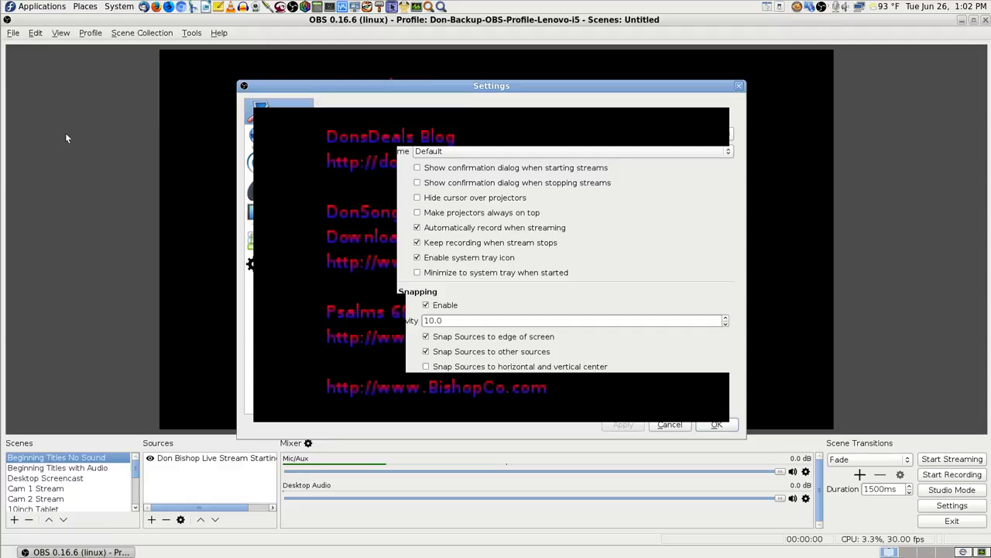
pyautogui.press('F11')
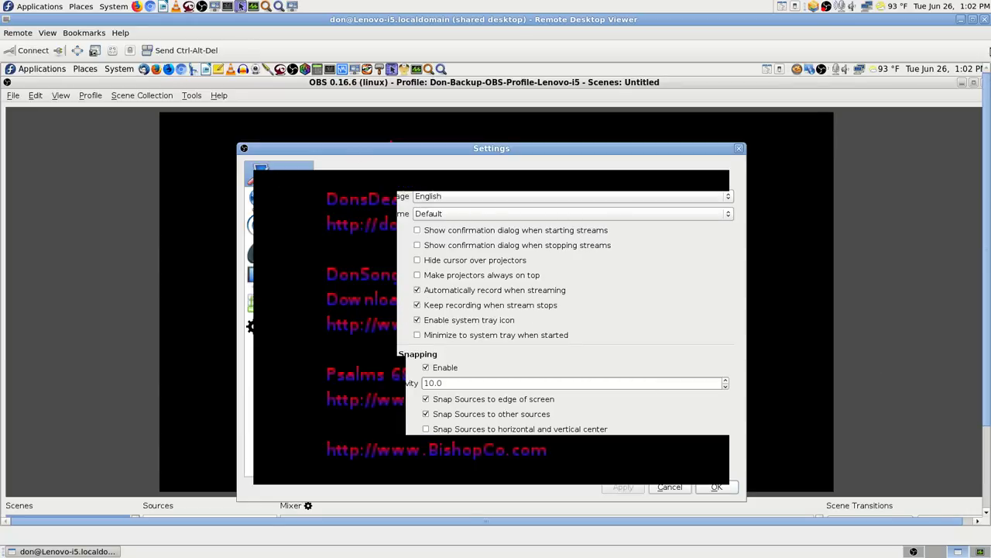
pyautogui.click(985, 19)
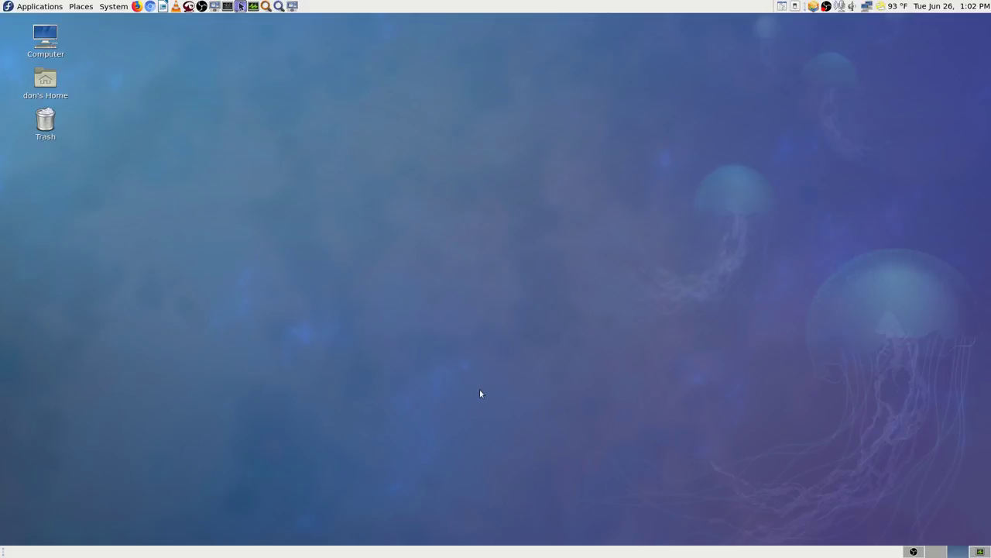
# Check the resource use of the local OBS stream in OBS Studio and System Monitor, and return to the third workspace.
pyautogui.click(914, 552)
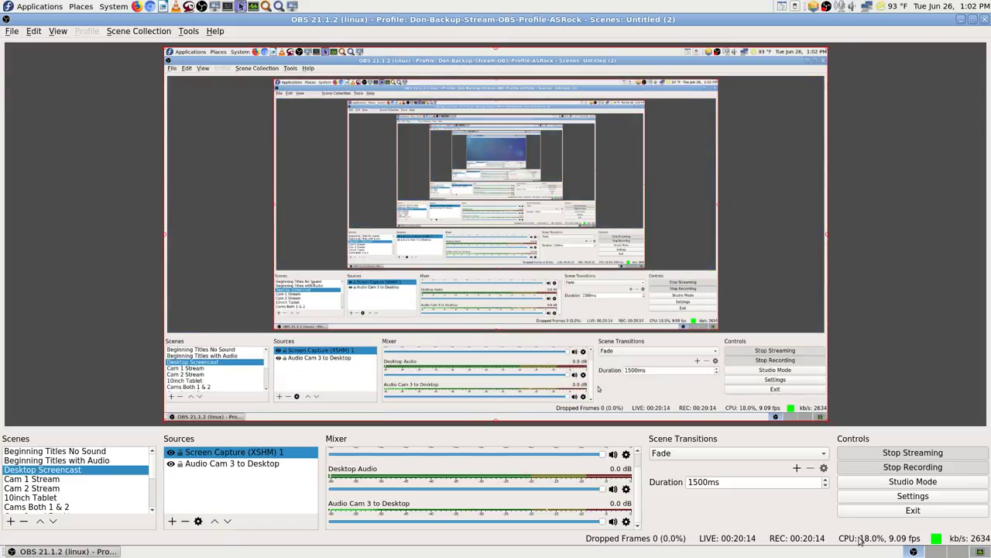
pyautogui.click(981, 551)
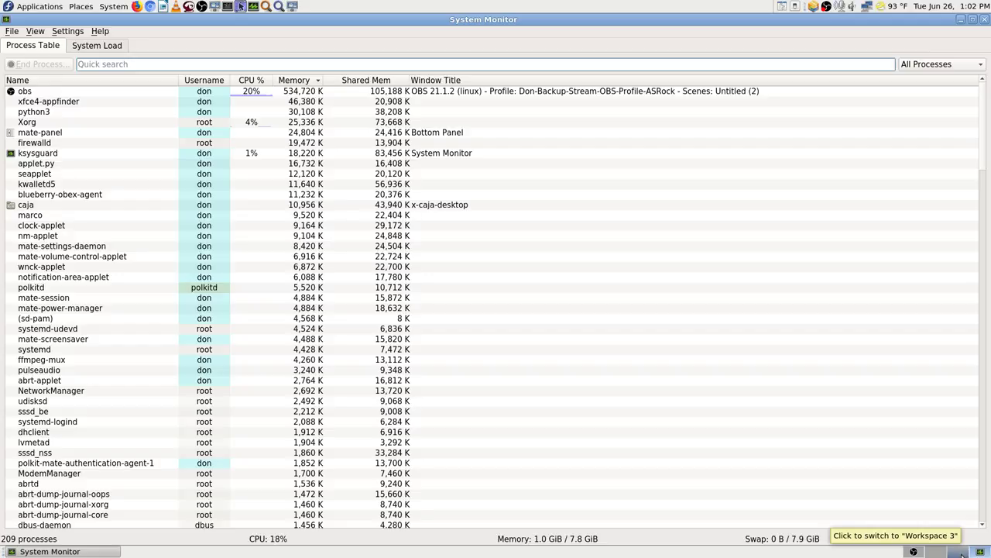
pyautogui.click(962, 554)
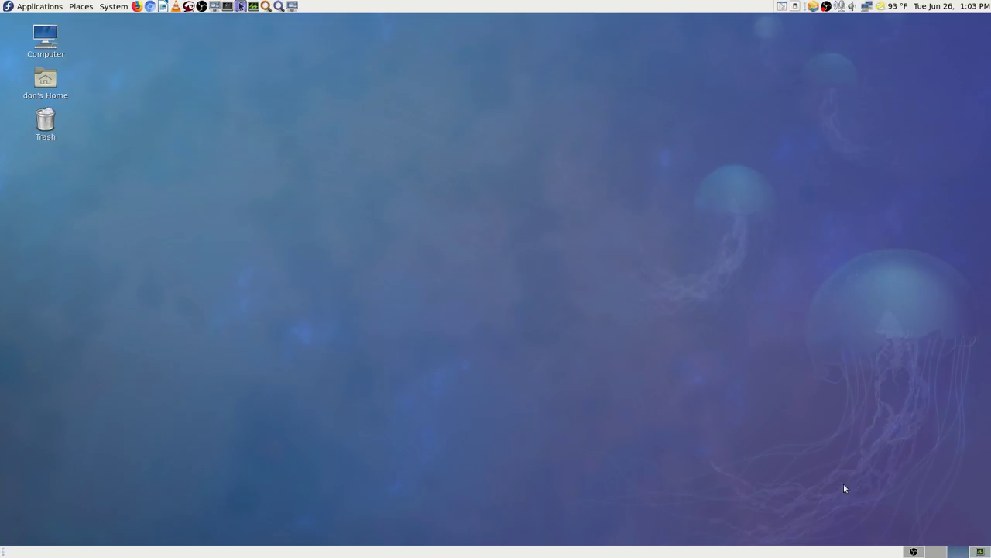
# Find and launch dnfdragora with the Application Finder, then look through the pending updates in its maximized window.
pyautogui.click(279, 6)
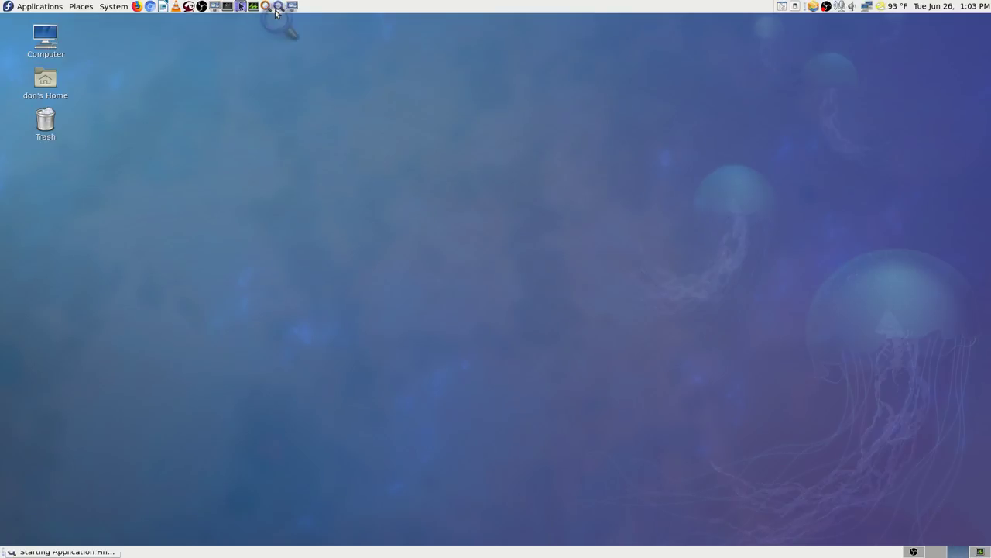
pyautogui.write('dnf')
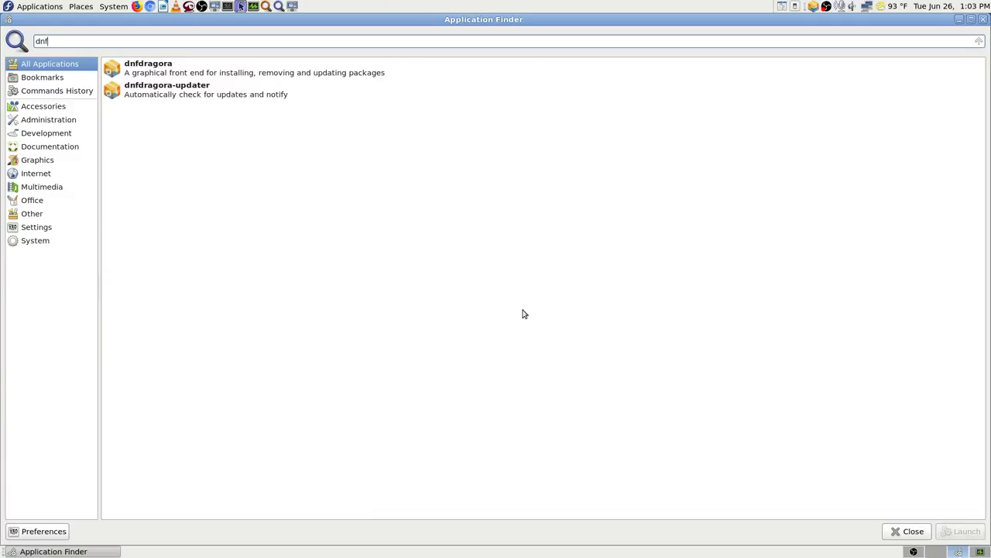
pyautogui.press('Down')
pyautogui.press('Return')
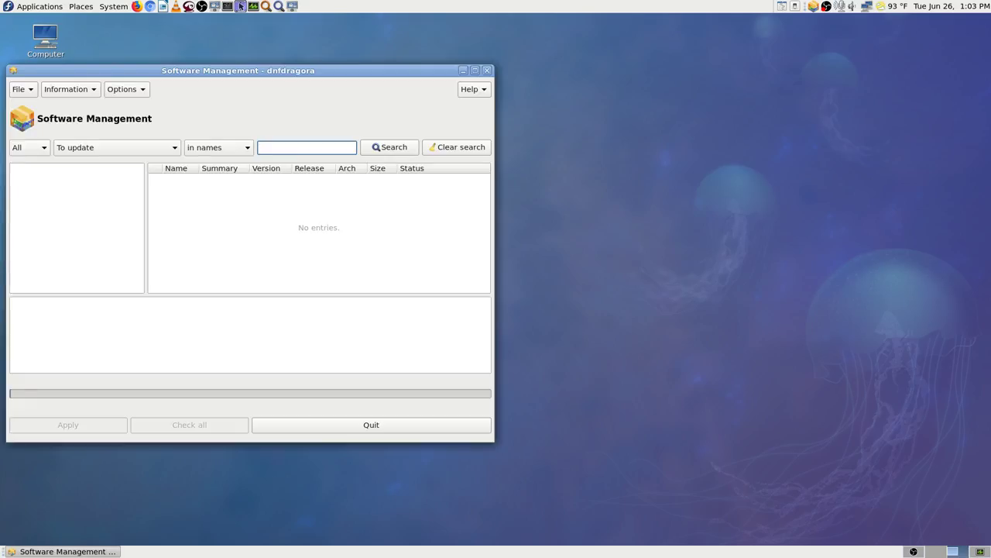
pyautogui.click(474, 70)
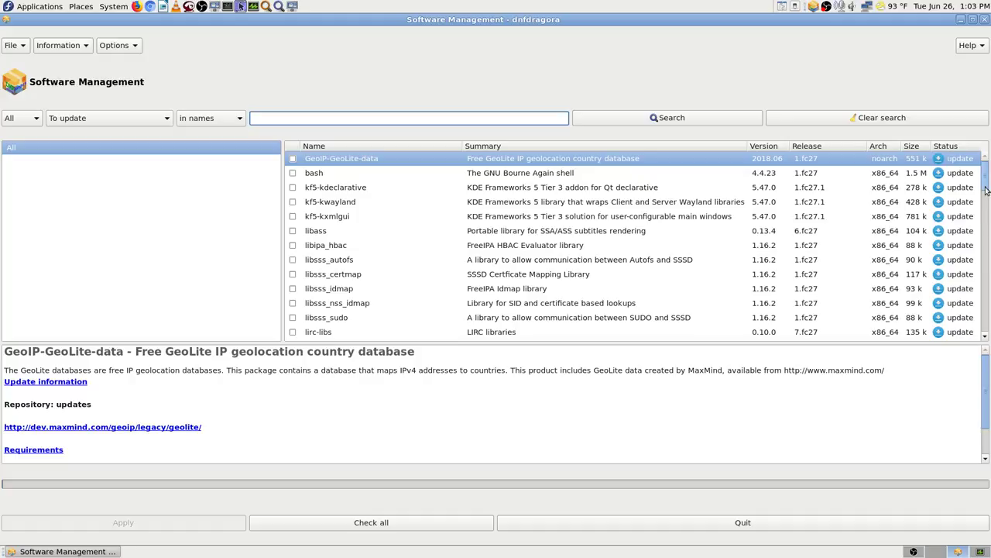
pyautogui.moveTo(984, 202); pyautogui.dragTo(987, 283)
pyautogui.moveTo(986, 332); pyautogui.dragTo(989, 155)
# Search the packages to update for "tiger vnc" in descriptions.
pyautogui.write('tiver')
pyautogui.press('BackSpace')
pyautogui.press('BackSpace')
pyautogui.press('BackSpace')
pyautogui.press('BackSpace')
pyautogui.press('BackSpace')
pyautogui.write('tigervnc')
pyautogui.press('Left')
pyautogui.press('Left')
pyautogui.press('Left')
pyautogui.click(241, 118)
pyautogui.click(224, 137)
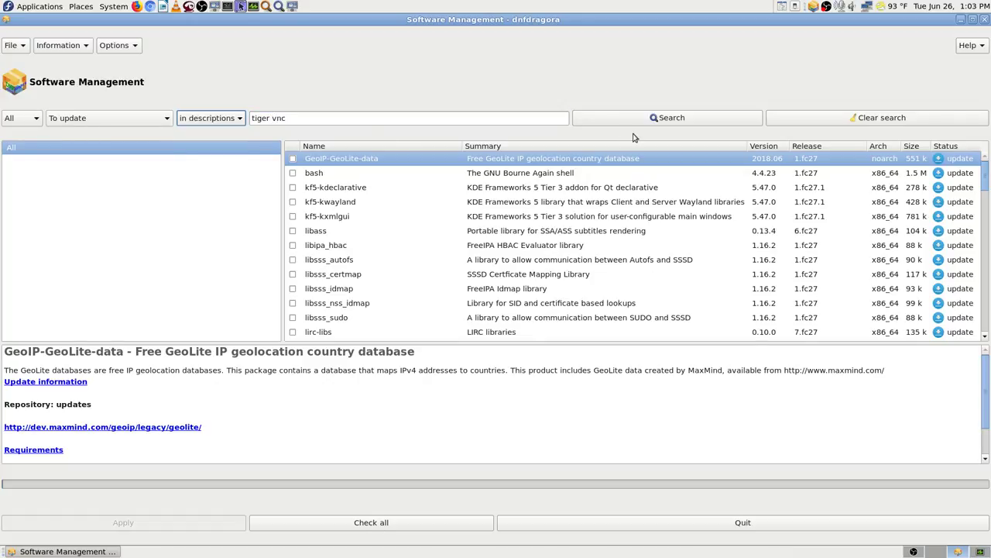
pyautogui.click(662, 123)
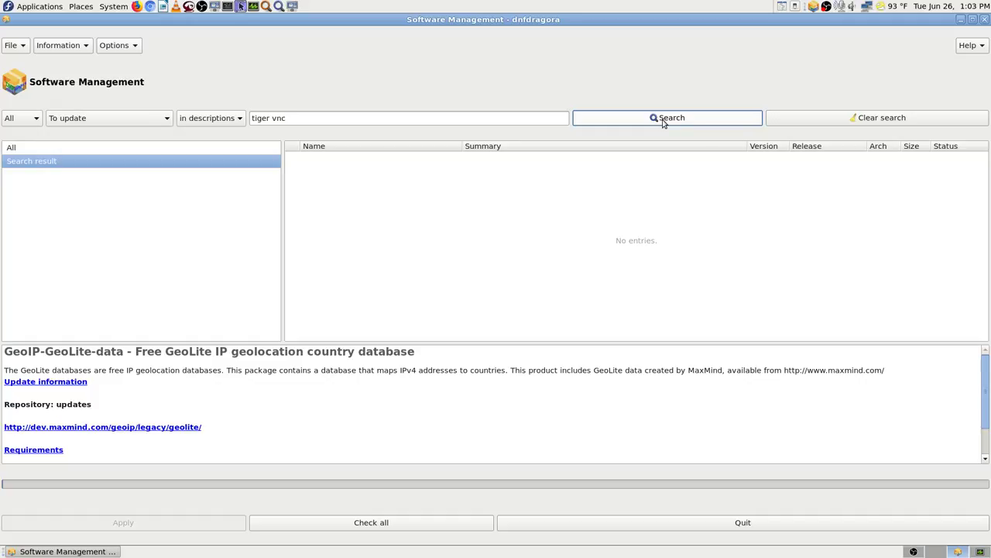
# Repeat the "tiger vnc" search in package summaries.
pyautogui.click(240, 120)
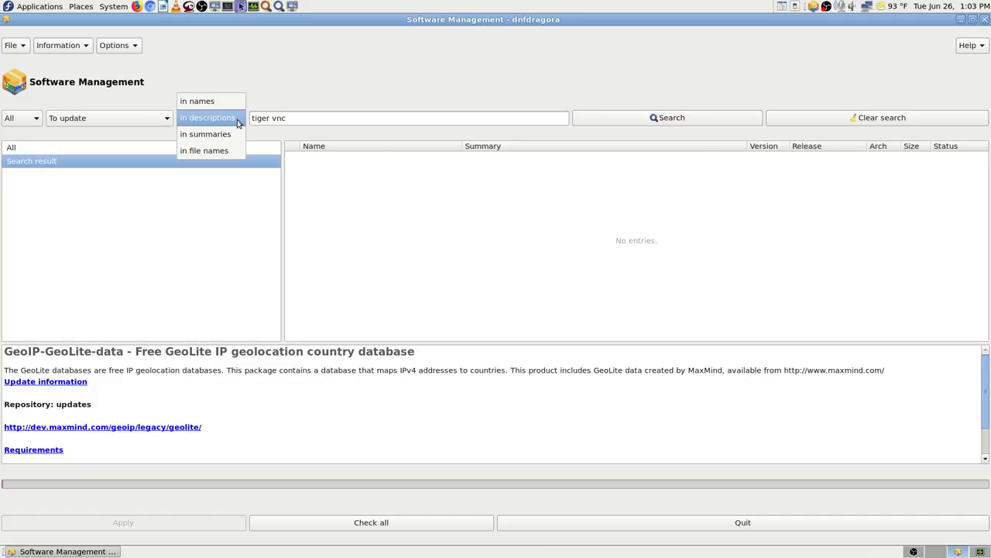
pyautogui.click(231, 136)
pyautogui.click(697, 124)
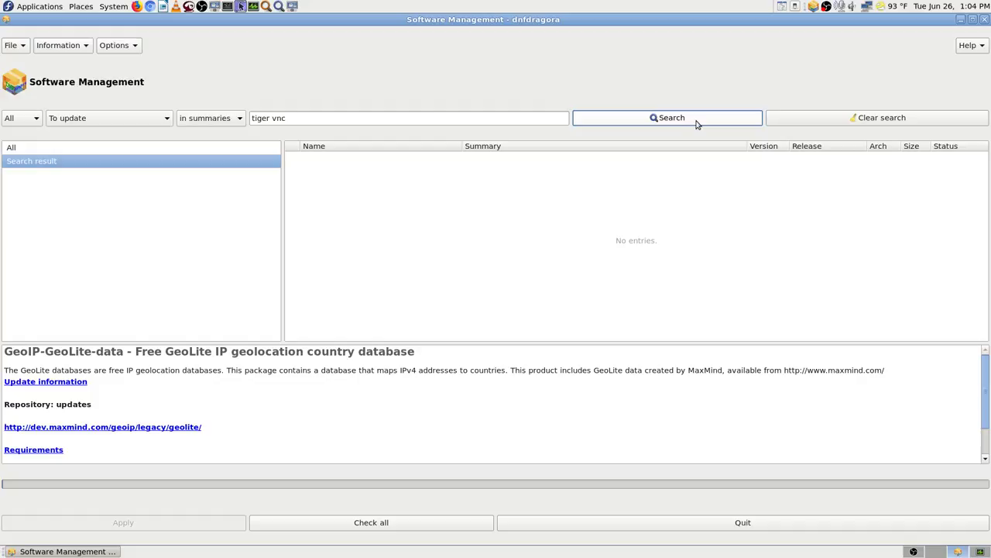
# Correct the search term to "tigervnc" without the space and search for it in package names.
pyautogui.click(310, 120)
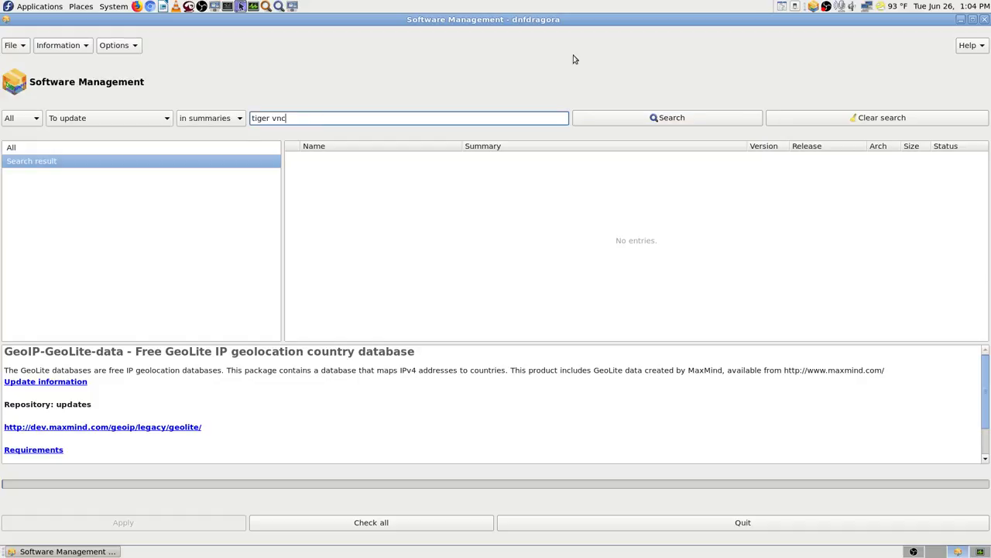
pyautogui.press('Left')
pyautogui.press('Left')
pyautogui.press('BackSpace')
pyautogui.click(230, 120)
pyautogui.press('Escape')
pyautogui.press('Up')
pyautogui.click(663, 120)
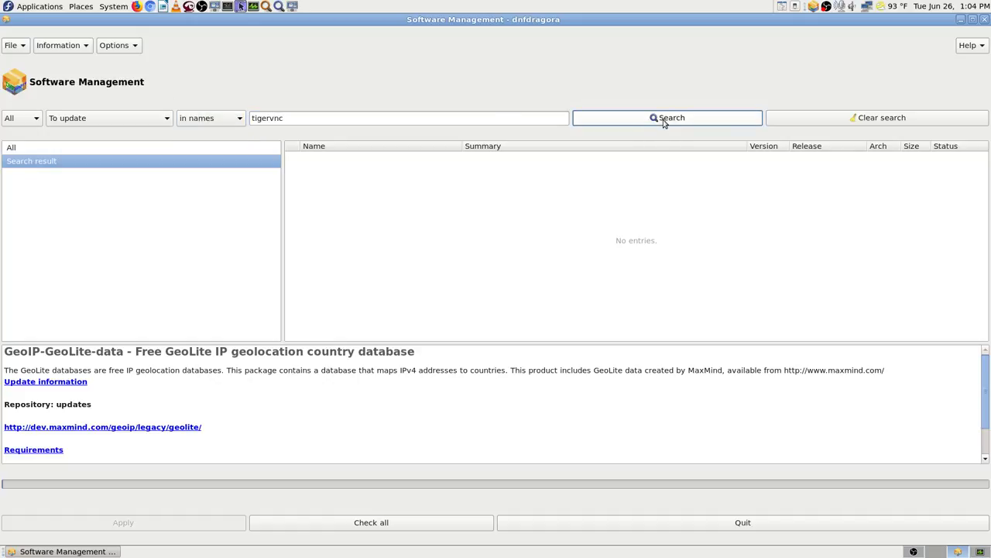
# Search for "tigervnc" in package descriptions.
pyautogui.click(216, 121)
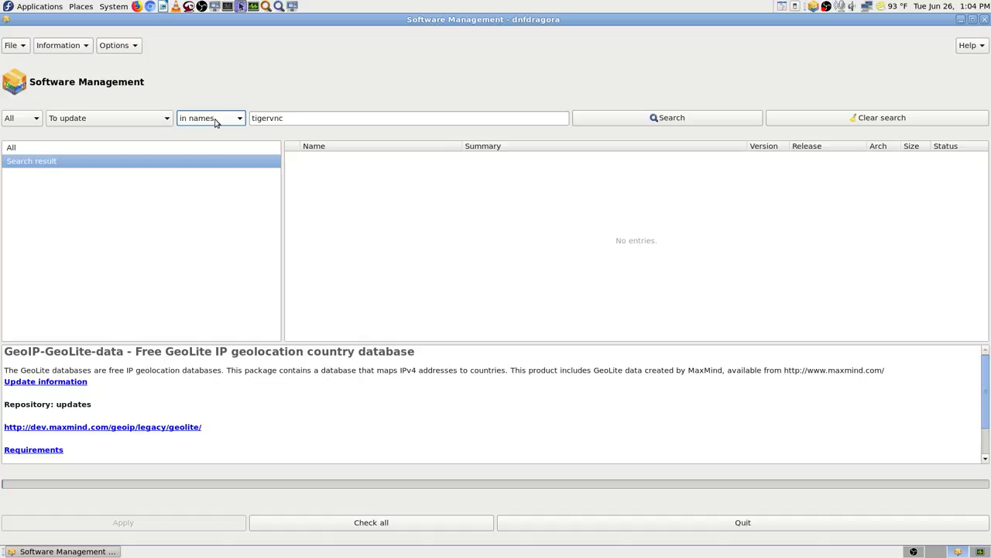
pyautogui.click(225, 122)
pyautogui.click(222, 132)
pyautogui.click(665, 118)
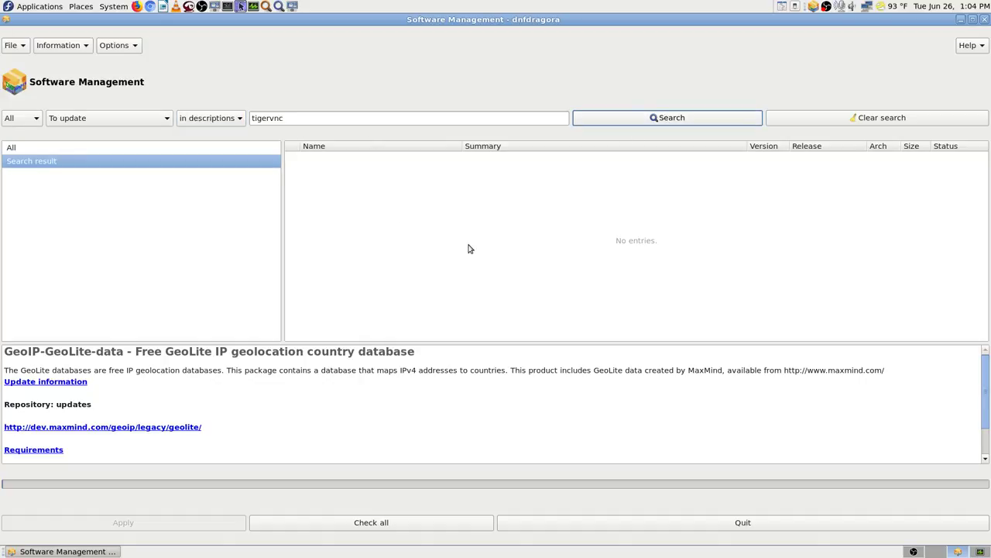
# Shorten the search term to "tiger" and search for it in package names.
pyautogui.click(286, 117)
pyautogui.press('BackSpace')
pyautogui.press('BackSpace')
pyautogui.press('BackSpace')
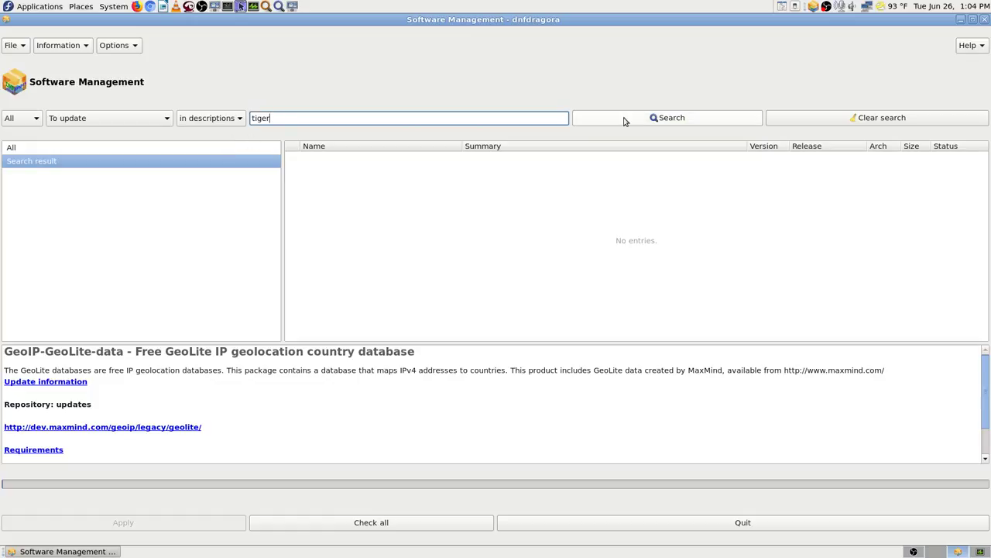
pyautogui.click(236, 119)
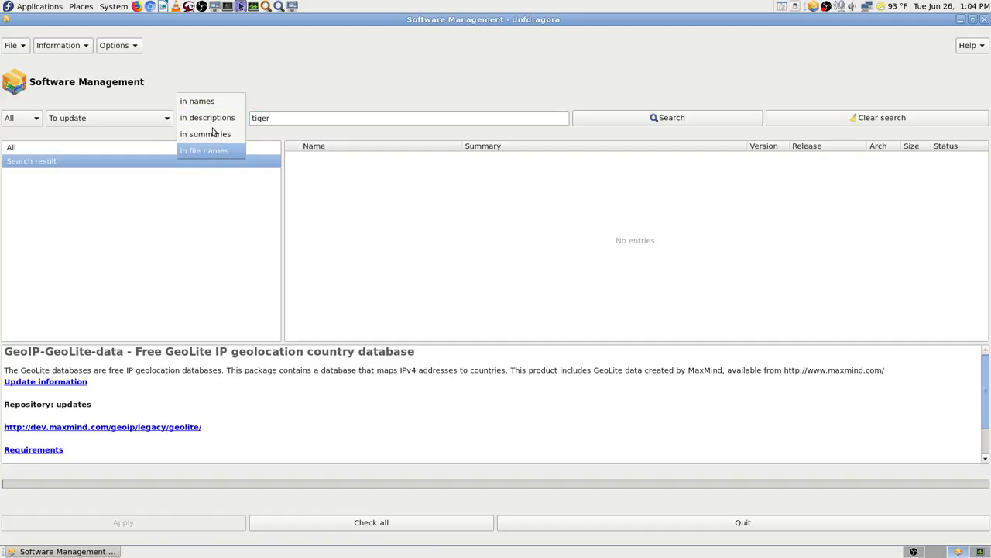
pyautogui.click(220, 103)
pyautogui.click(657, 117)
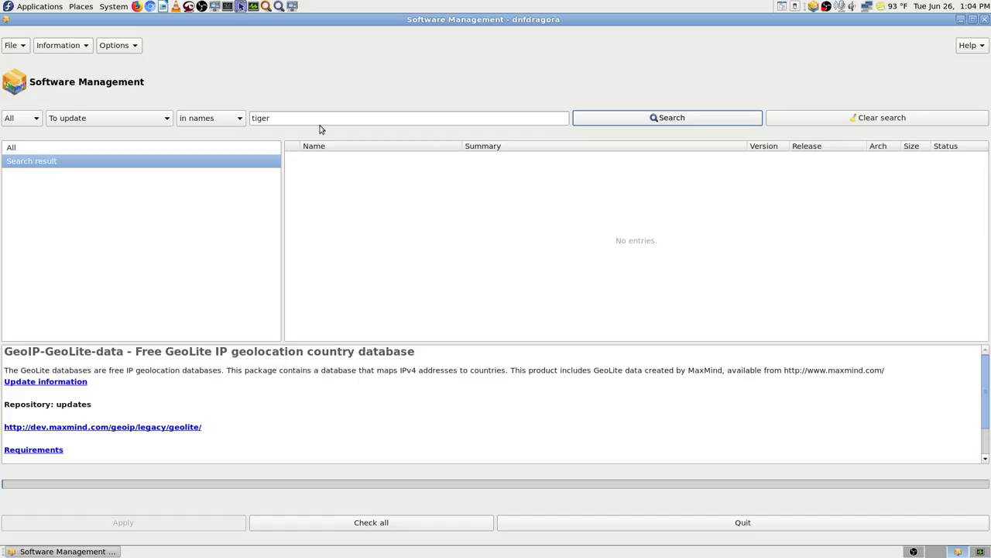
# Search for "tiger" in package descriptions and in package summaries.
pyautogui.click(237, 122)
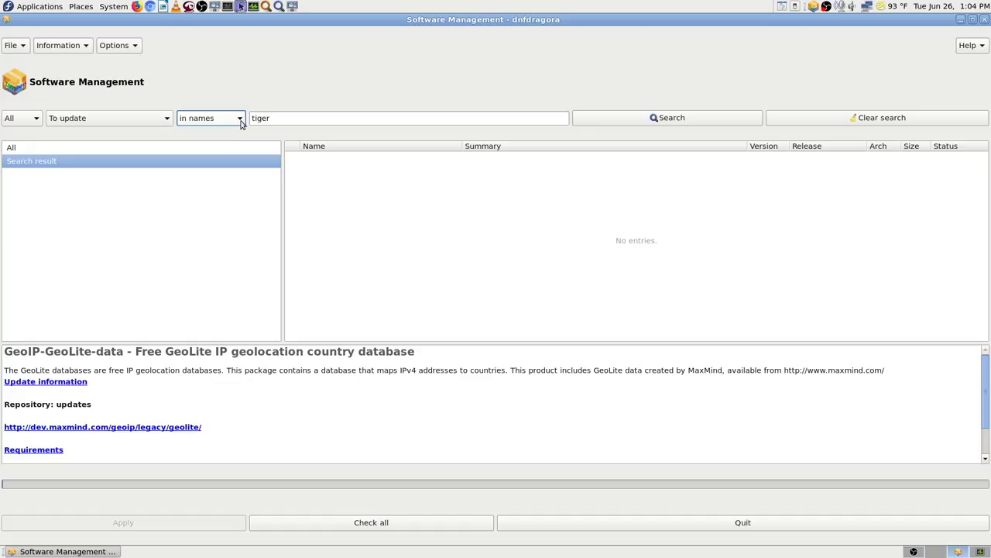
pyautogui.click(237, 122)
pyautogui.click(229, 135)
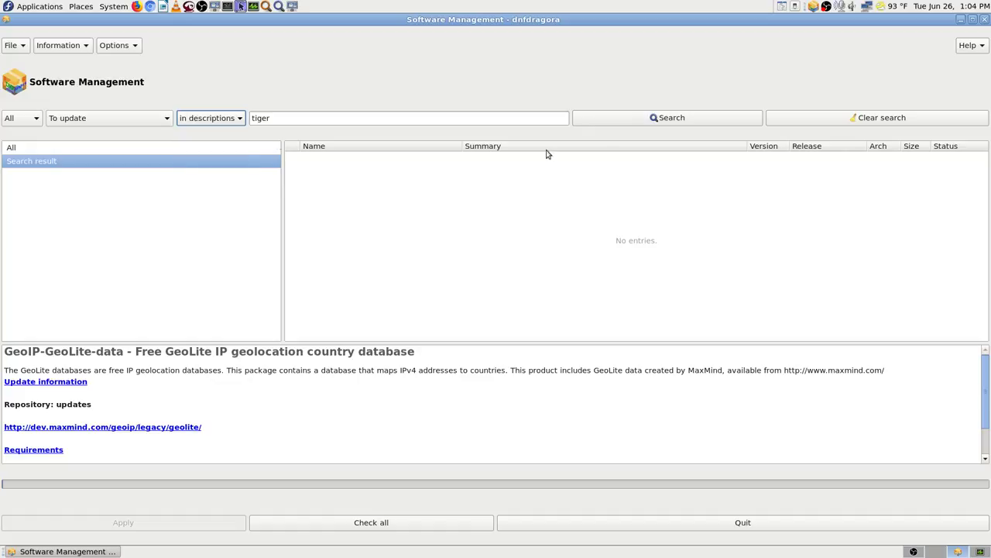
pyautogui.click(655, 120)
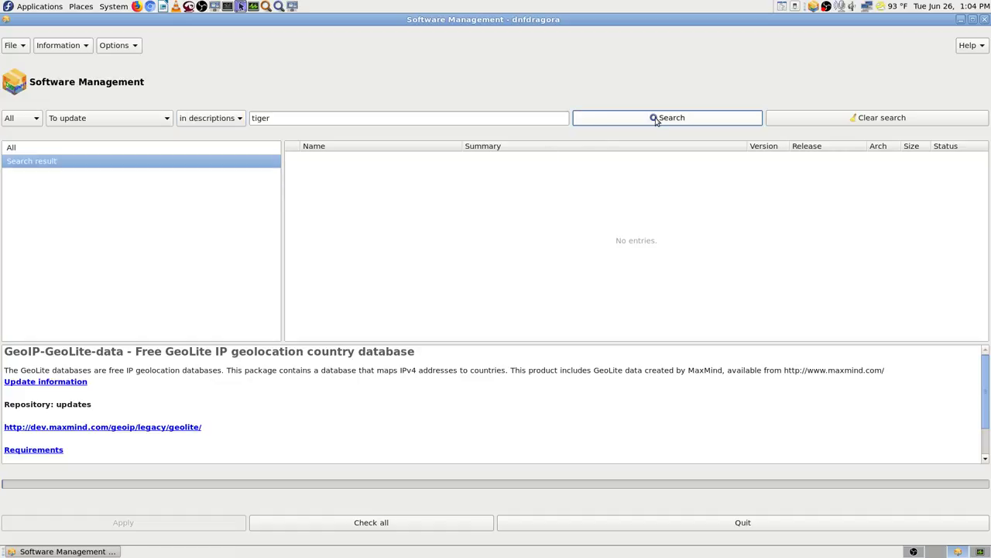
pyautogui.click(239, 117)
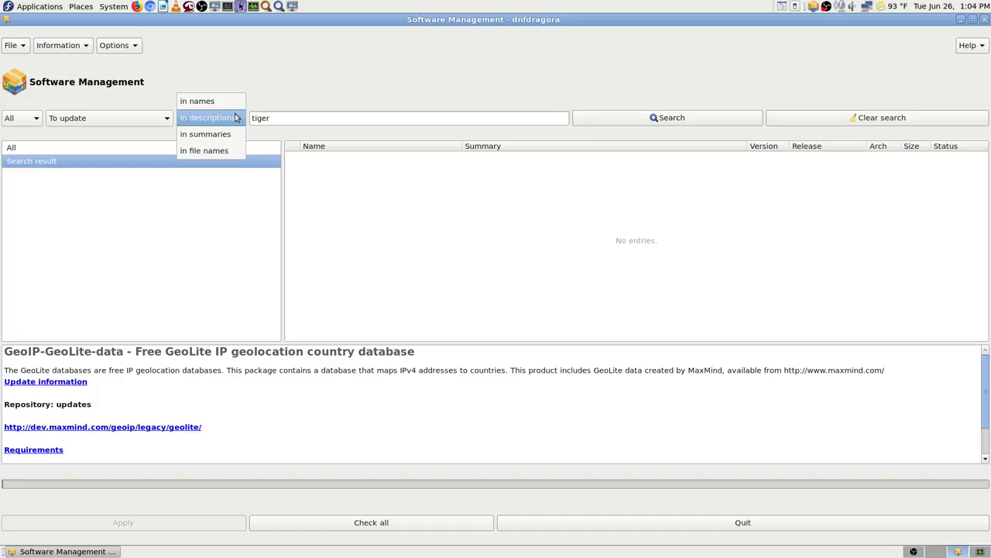
pyautogui.click(229, 133)
pyautogui.click(676, 122)
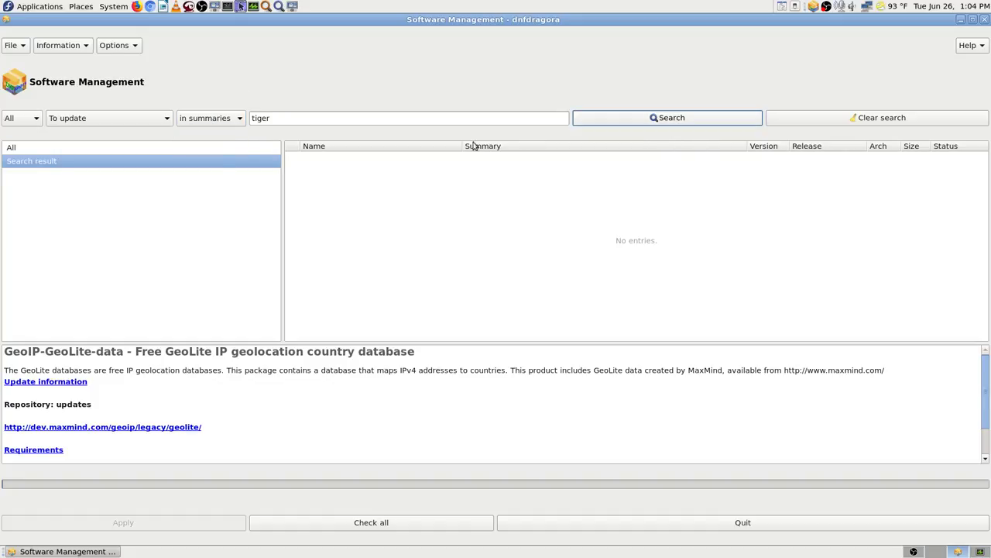
# Search the packages to update for "tiger" in file names.
pyautogui.click(226, 121)
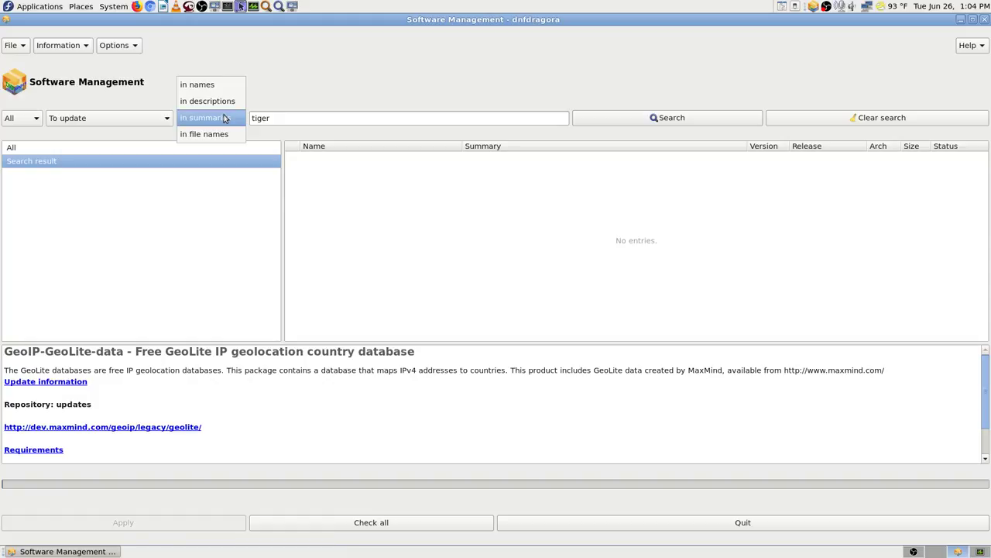
pyautogui.click(223, 133)
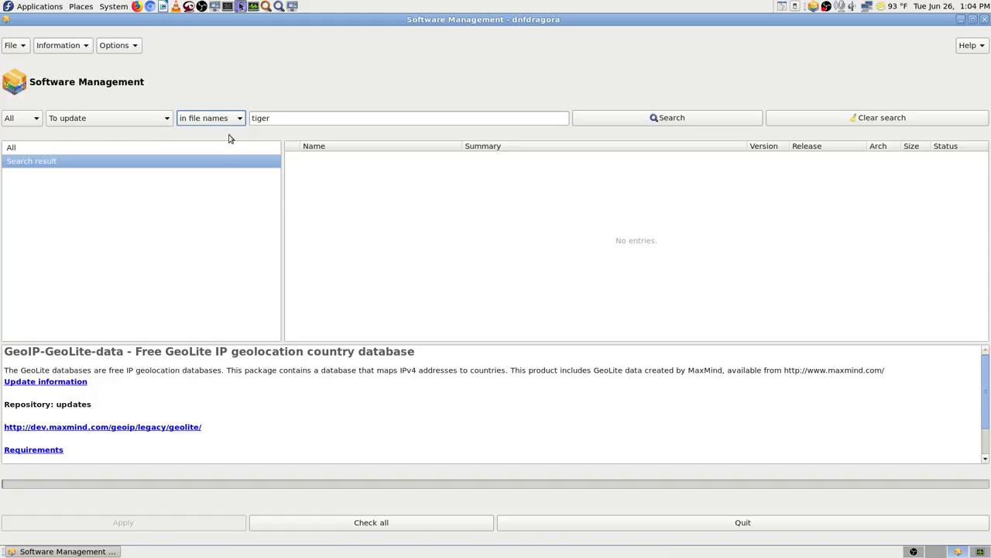
pyautogui.click(749, 123)
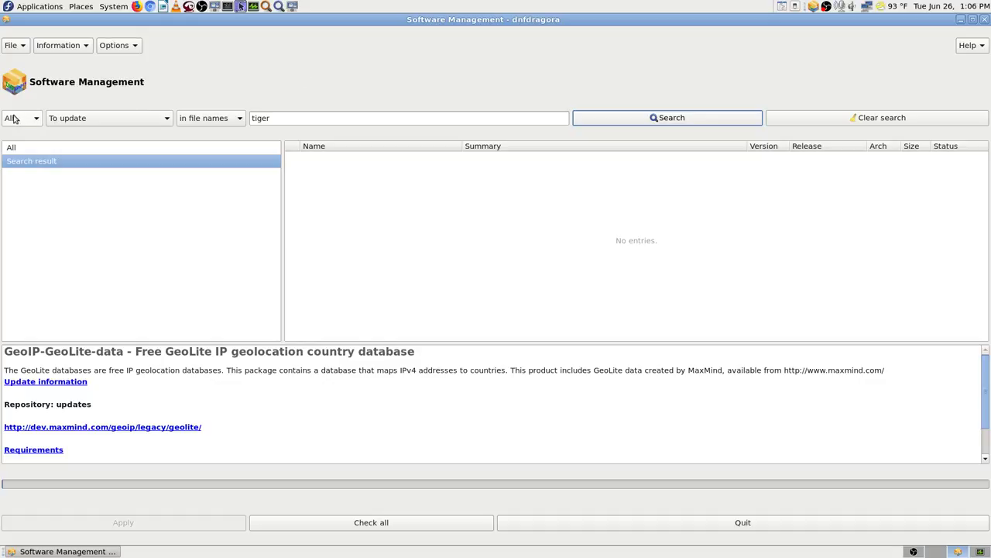
# Change the package filter from To update to All and search for "tiger" in file names again.
pyautogui.click(151, 120)
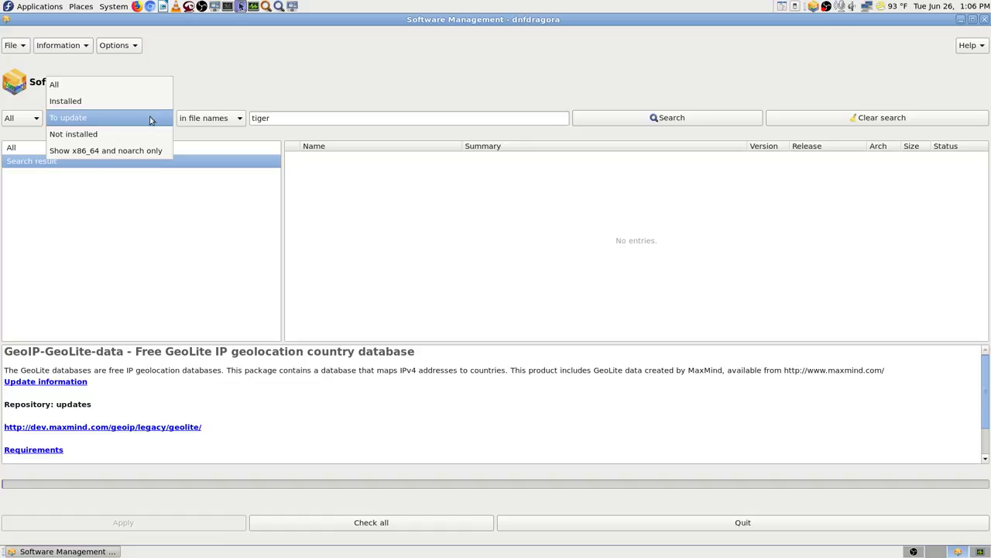
pyautogui.click(106, 84)
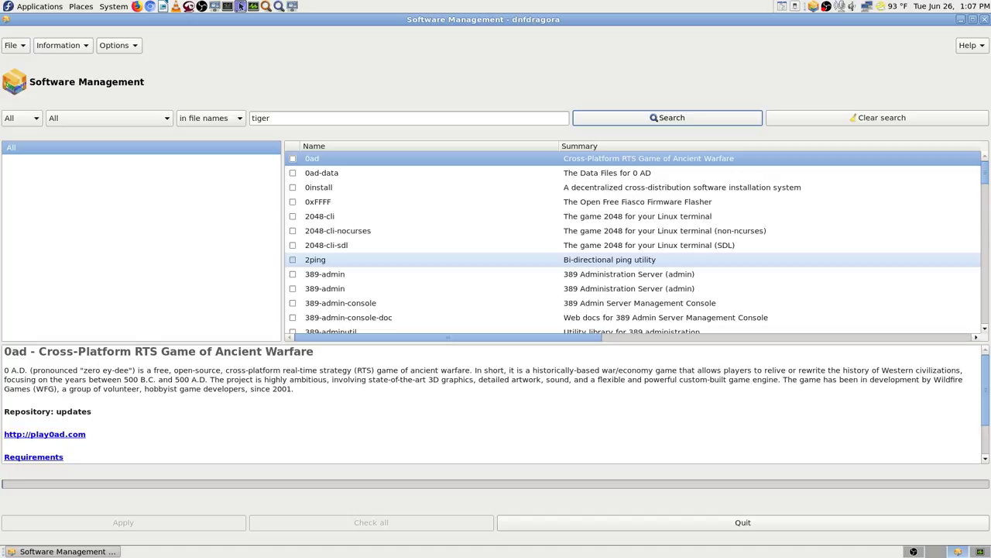
pyautogui.moveTo(985, 172); pyautogui.dragTo(984, 312)
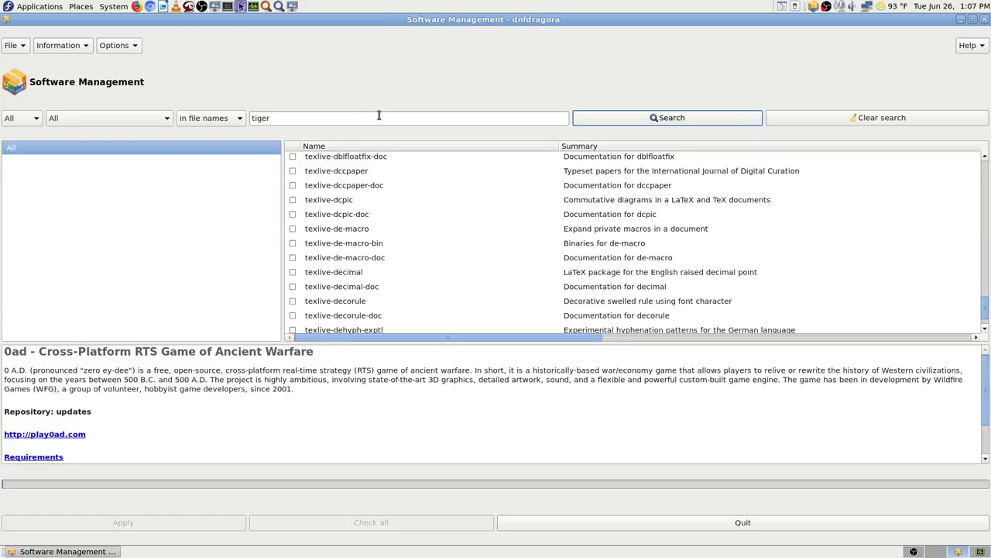
pyautogui.press('Return')
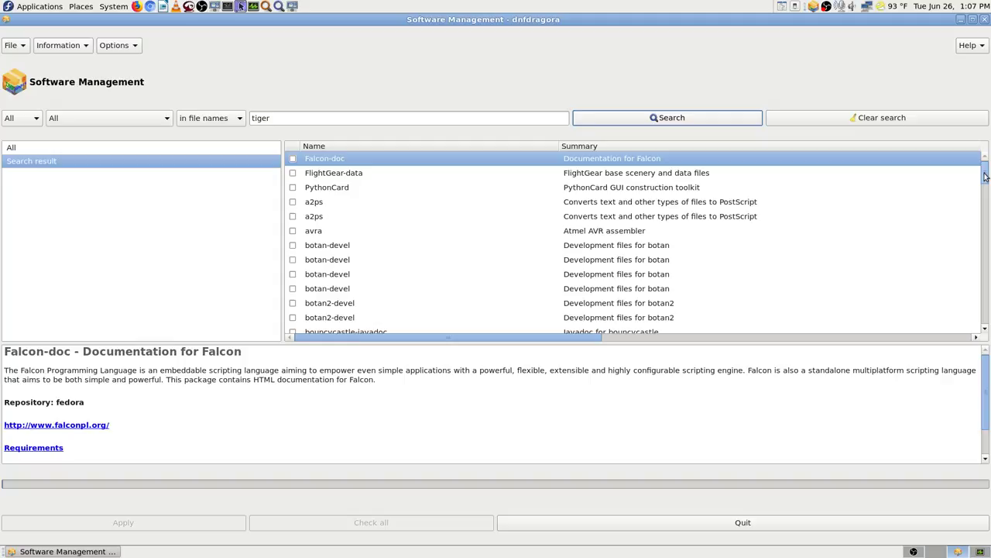
# Examine the TigerVNC entries in the search results, including the viewer, icons, license and server applet packages, and which are installed.
pyautogui.click(985, 266)
pyautogui.moveTo(988, 266); pyautogui.dragTo(986, 330)
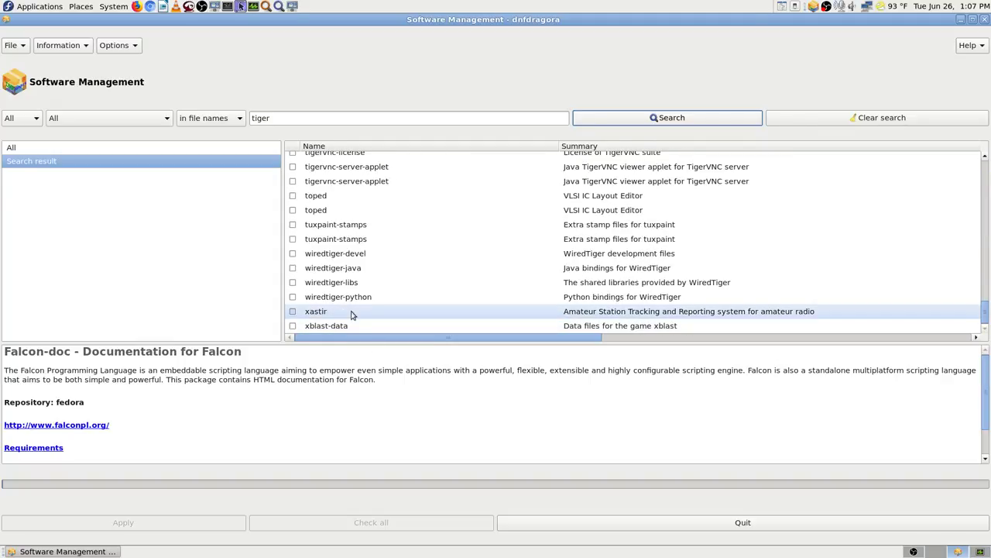
pyautogui.scroll(2, 371, 300)
pyautogui.scroll(-2, 369, 299)
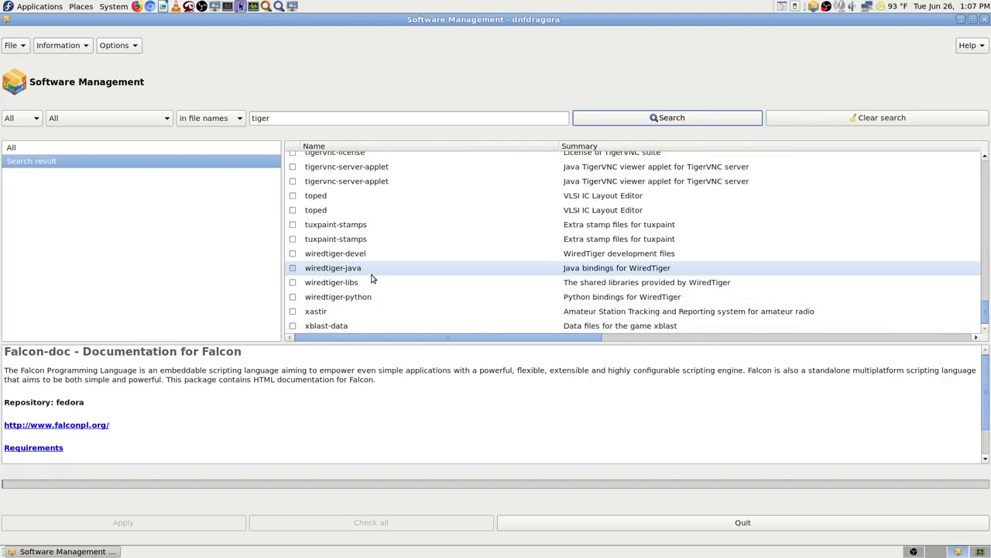
pyautogui.scroll(1, 370, 277)
pyautogui.scroll(2, 371, 278)
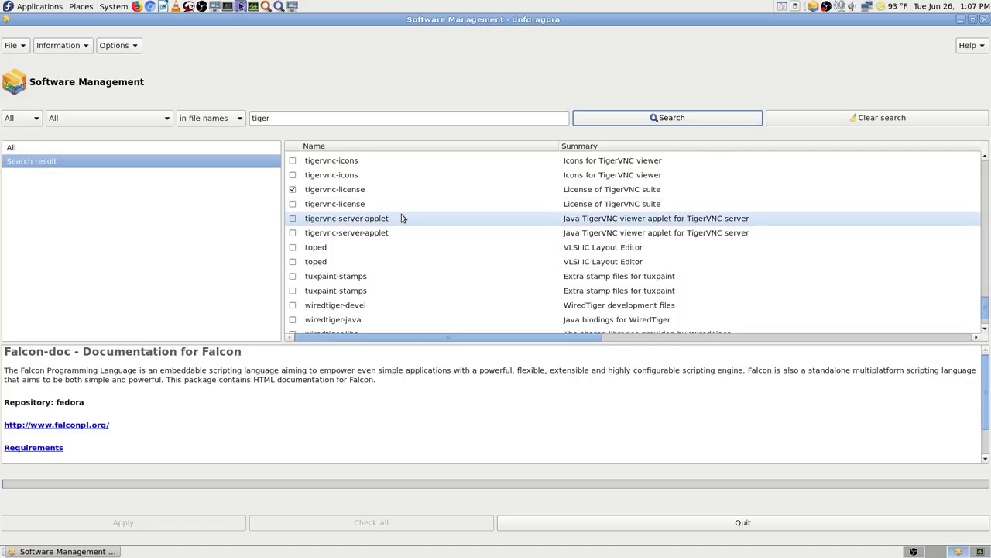
pyautogui.scroll(2, 402, 214)
pyautogui.scroll(1, 401, 220)
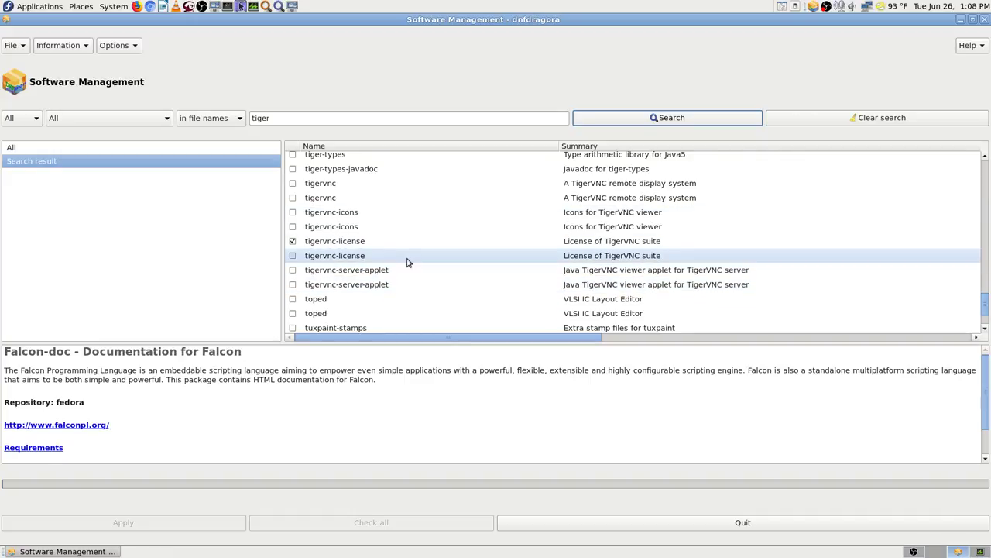
pyautogui.scroll(1, 409, 262)
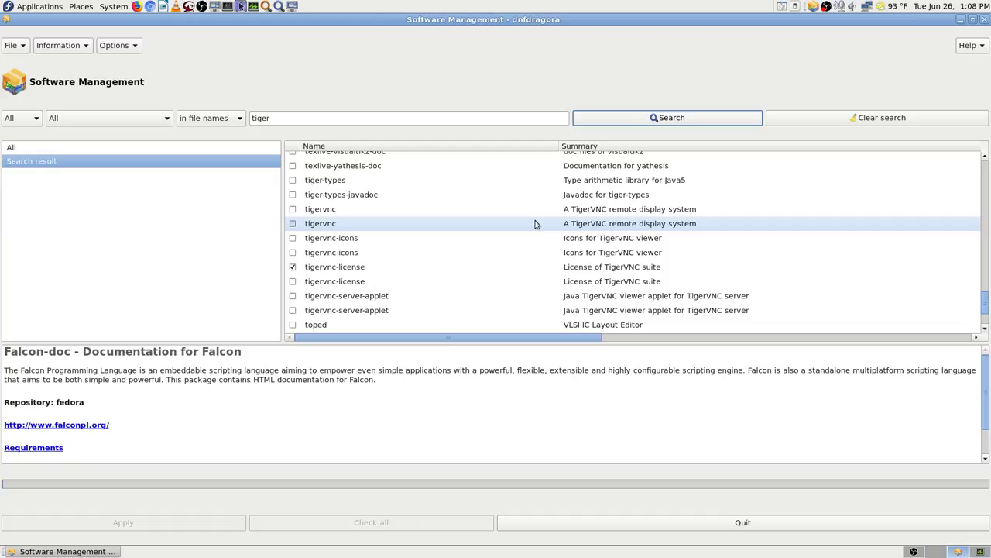
pyautogui.scroll(3, 534, 224)
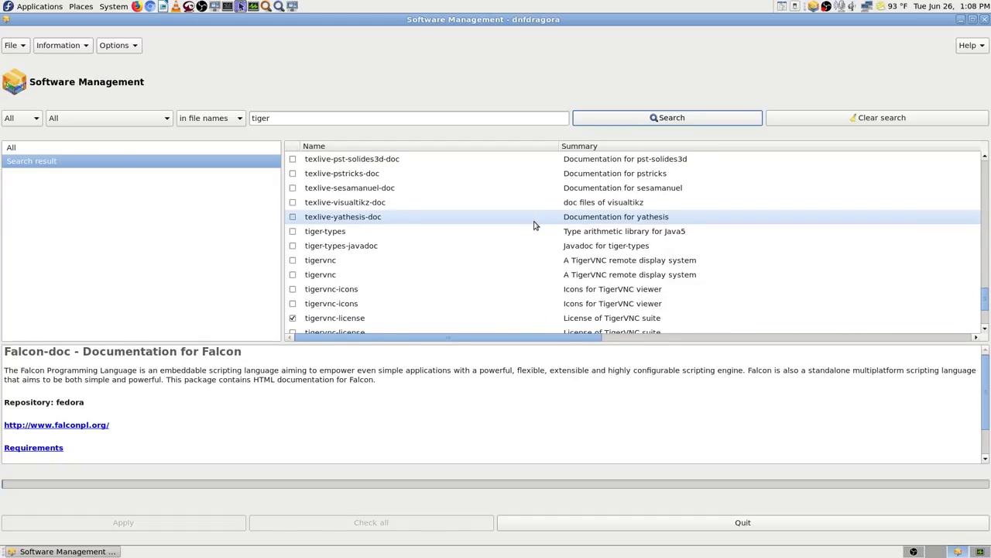
pyautogui.scroll(-2, 534, 225)
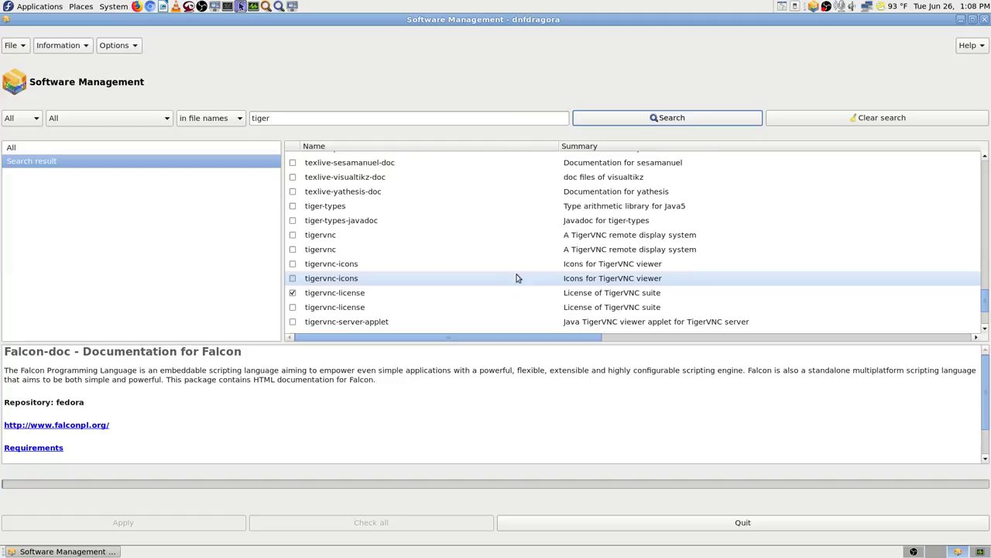
pyautogui.scroll(2, 356, 231)
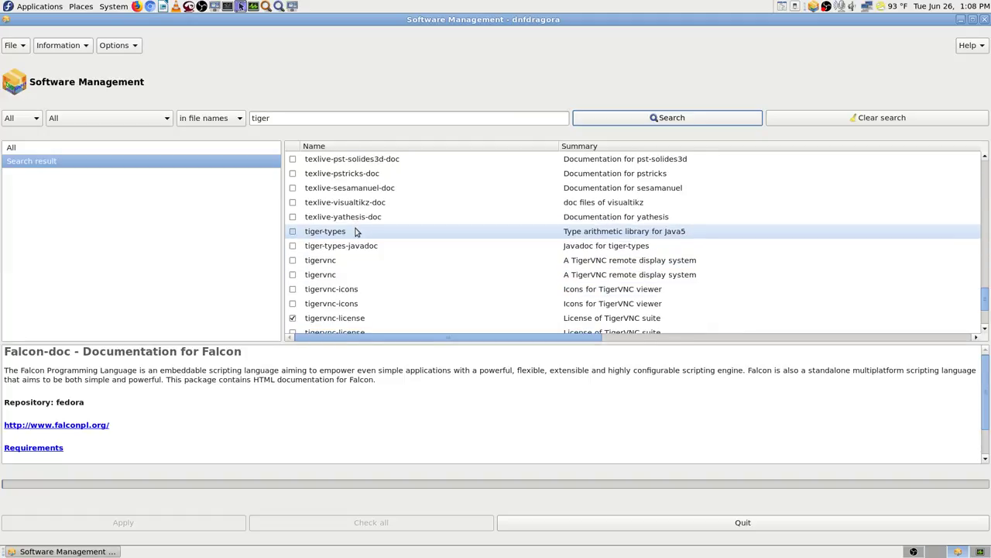
pyautogui.scroll(2, 367, 232)
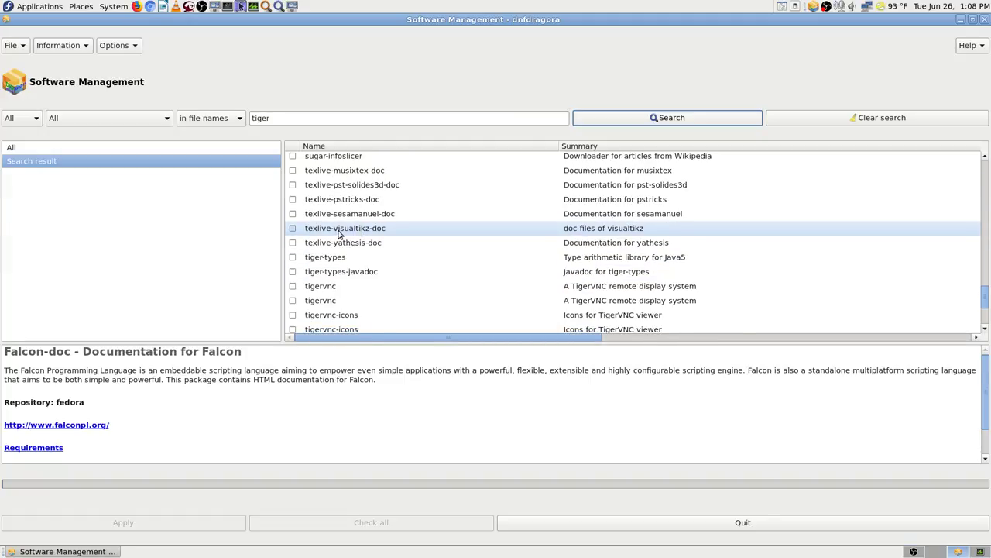
pyautogui.scroll(-6, 367, 232)
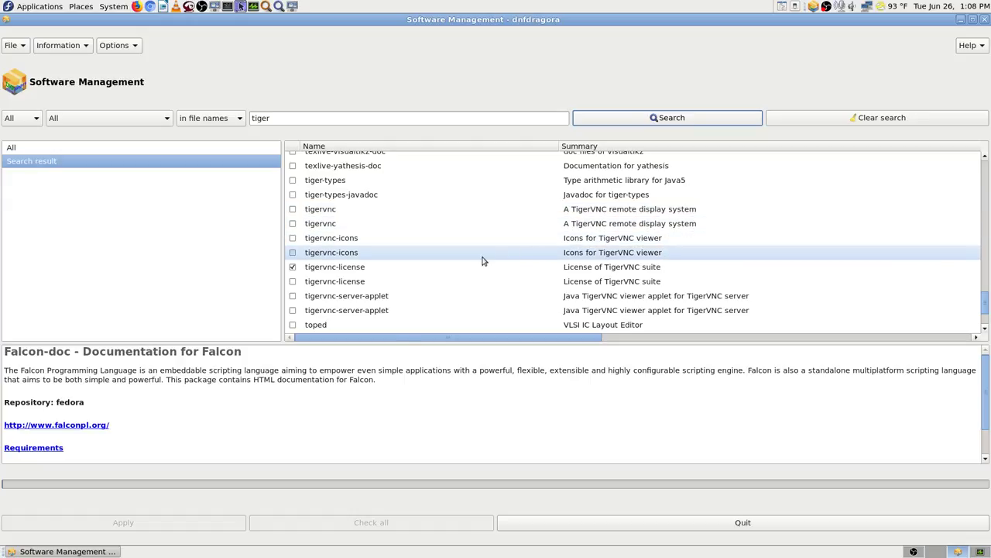
pyautogui.scroll(-1, 460, 305)
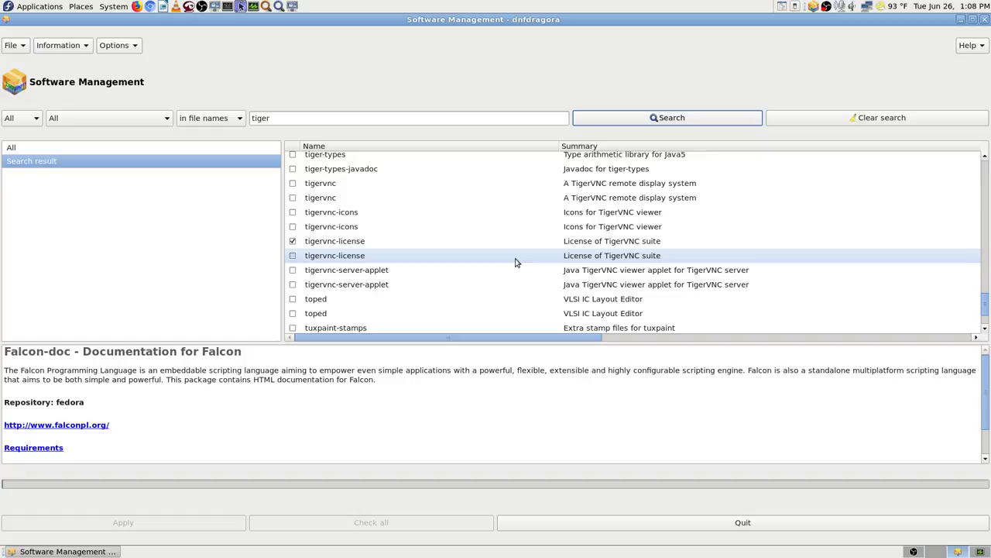
pyautogui.scroll(1, 516, 263)
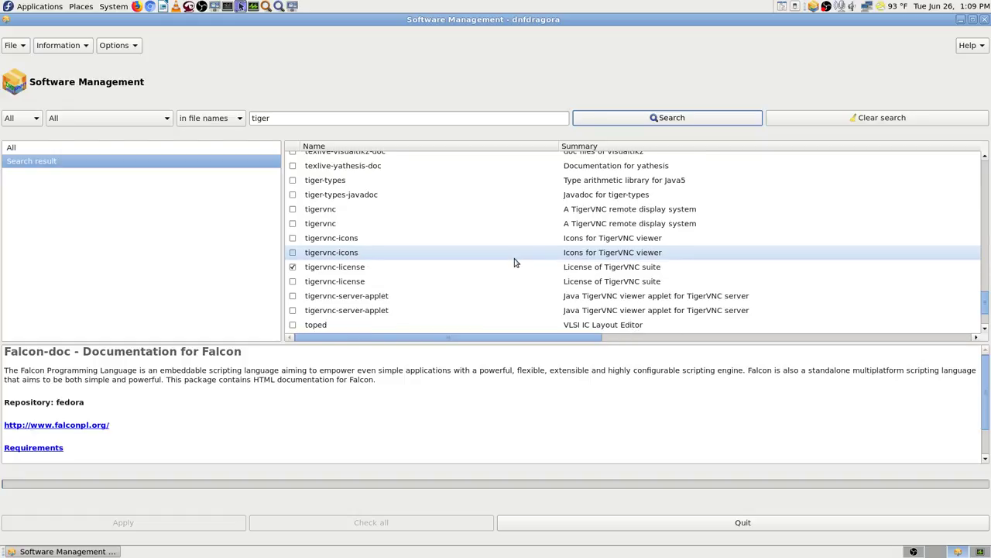
# Search the package file names for "tiger viewer".
pyautogui.scroll(-2, 516, 263)
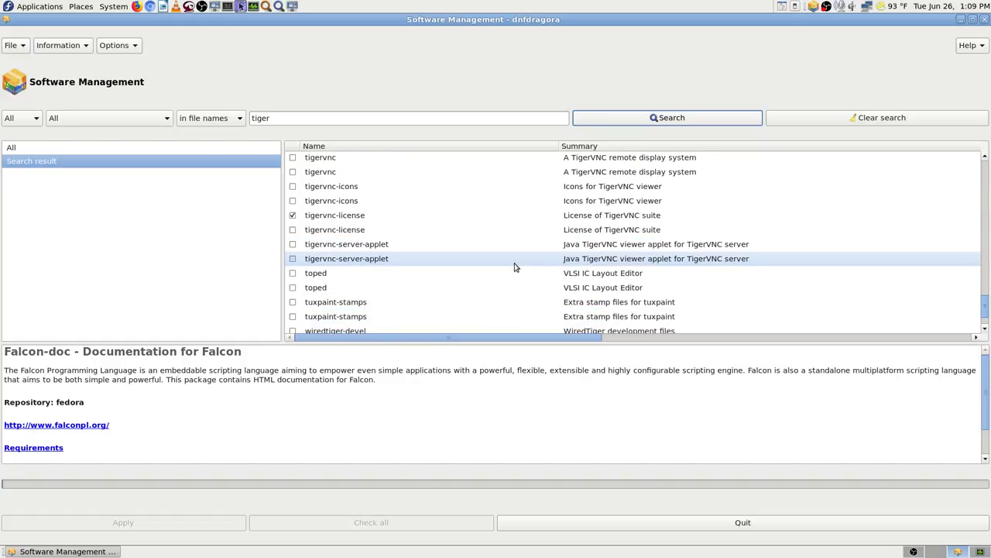
pyautogui.scroll(2, 515, 267)
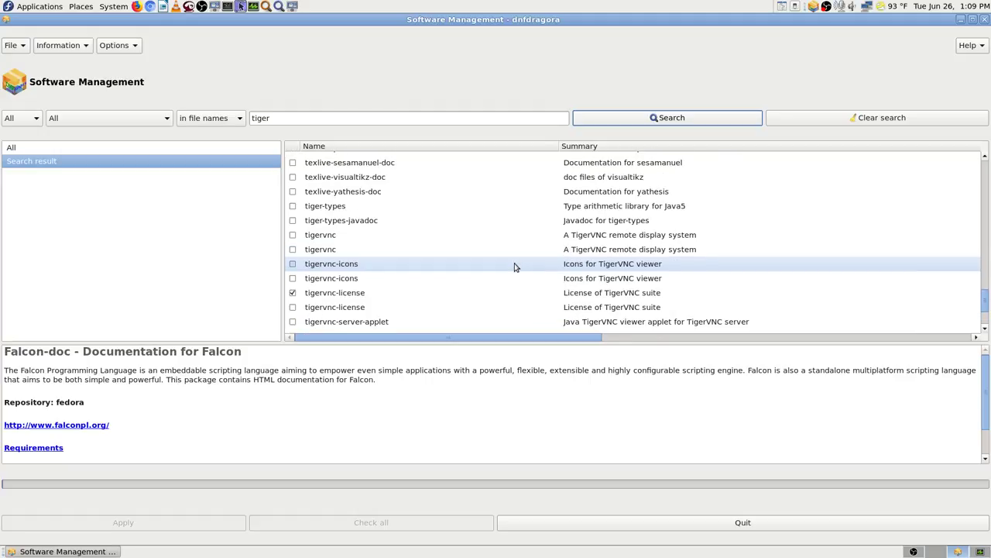
pyautogui.scroll(-1, 515, 267)
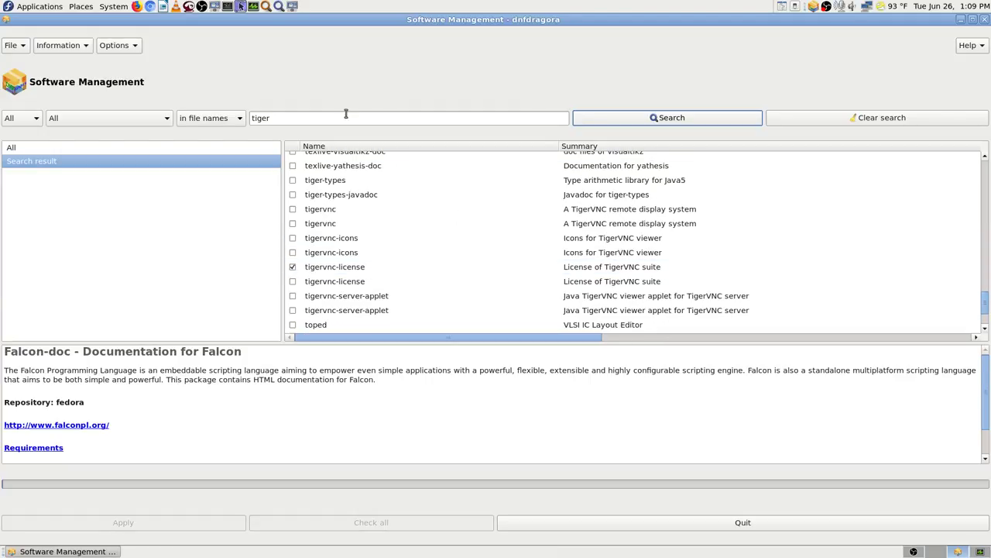
pyautogui.click(314, 117)
pyautogui.write('viewer')
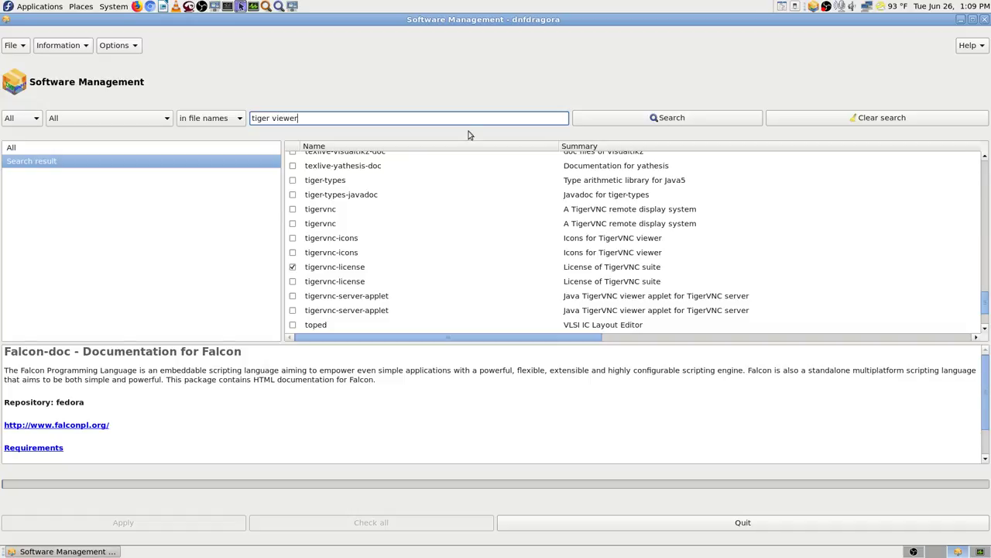
pyautogui.click(658, 118)
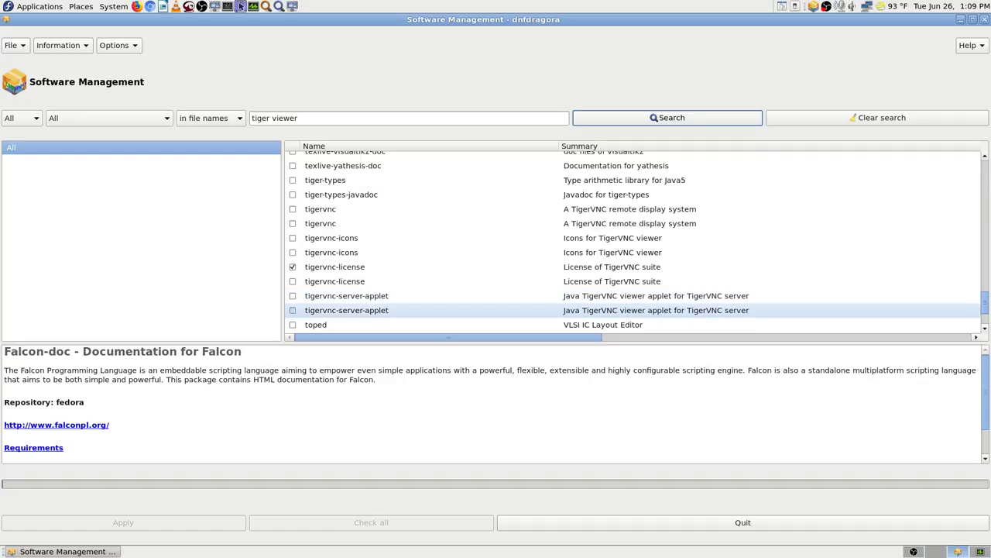
pyautogui.scroll(-1, 434, 294)
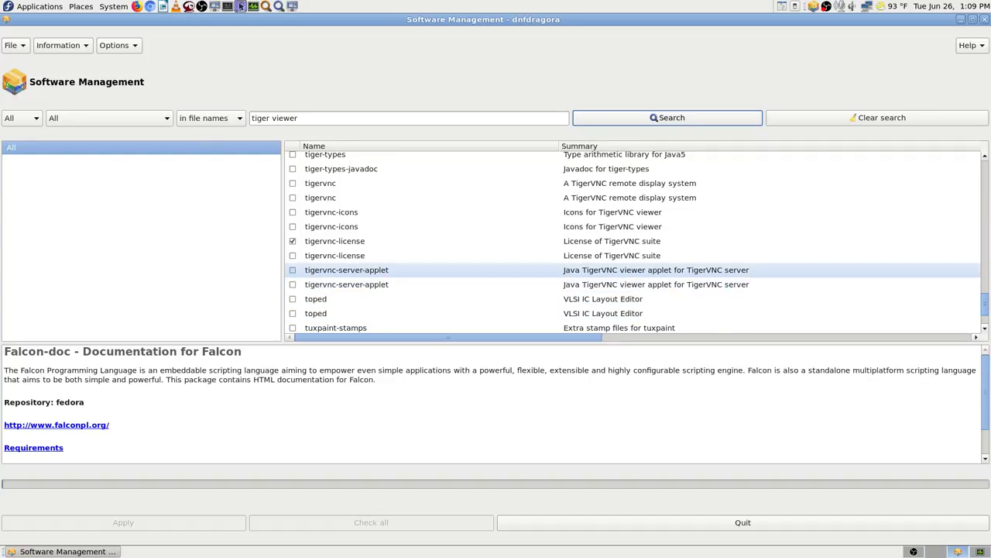
pyautogui.scroll(1, 434, 240)
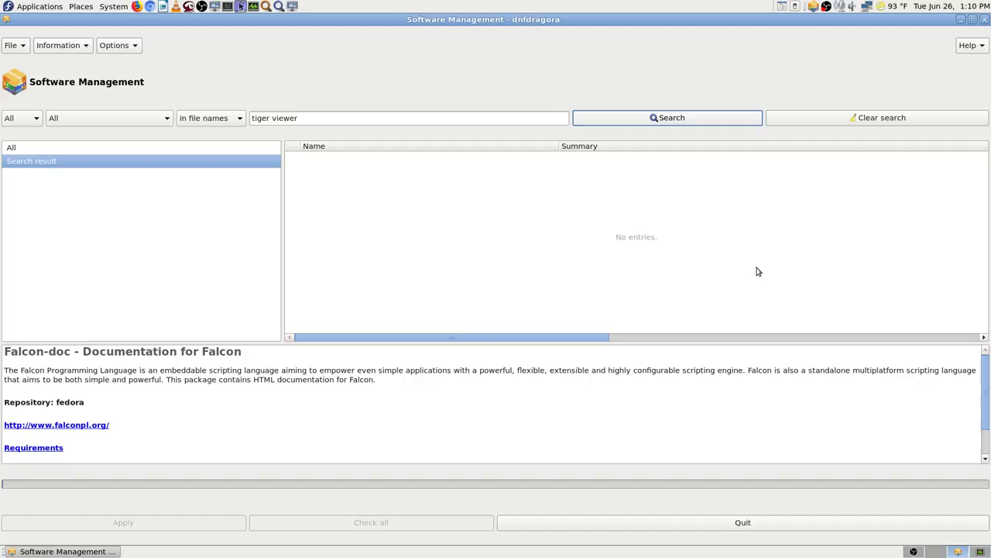
# Switch the search scope to descriptions and search for "tiger viewer".
pyautogui.click(318, 118)
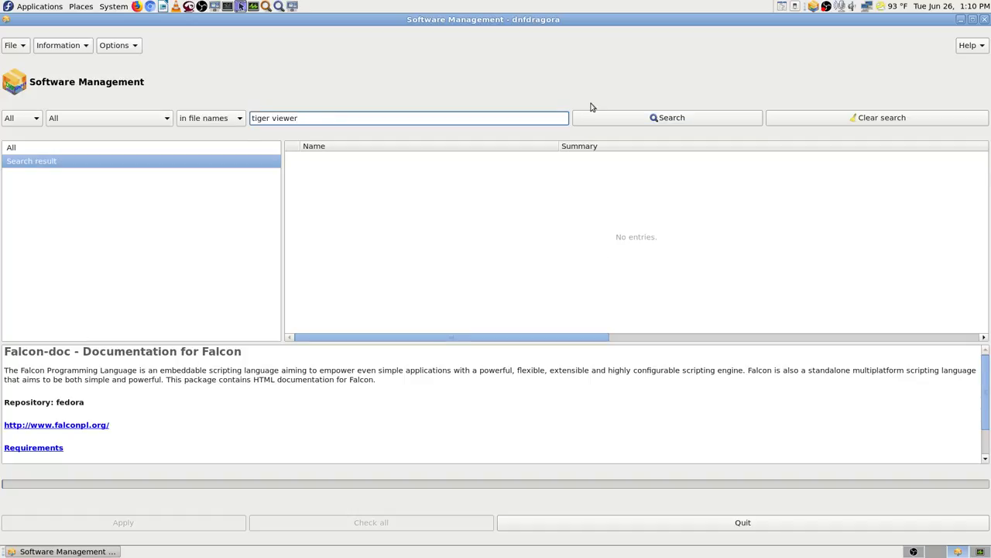
pyautogui.press('Left')
pyautogui.press('Left')
pyautogui.press('Left')
pyautogui.click(237, 121)
pyautogui.click(225, 84)
pyautogui.click(626, 117)
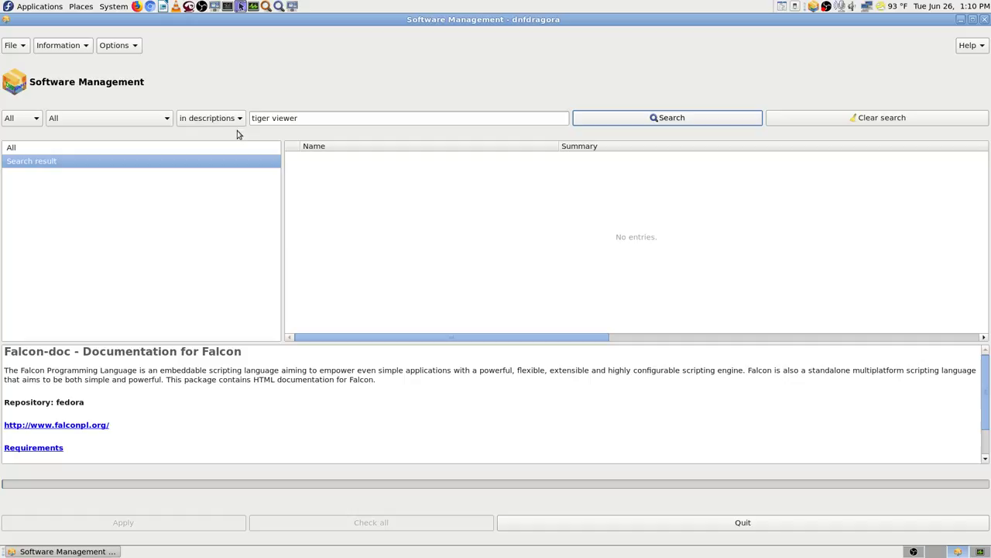
# Search for "tiger vnc viewer" in package descriptions and in summaries.
pyautogui.click(279, 117)
pyautogui.press('Left')
pyautogui.press('Left')
pyautogui.write('vnc')
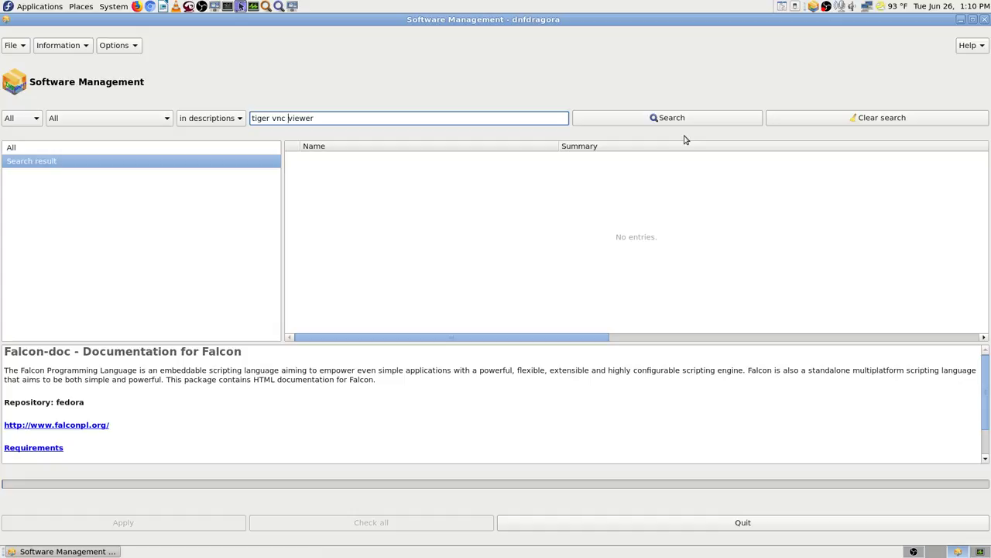
pyautogui.click(616, 121)
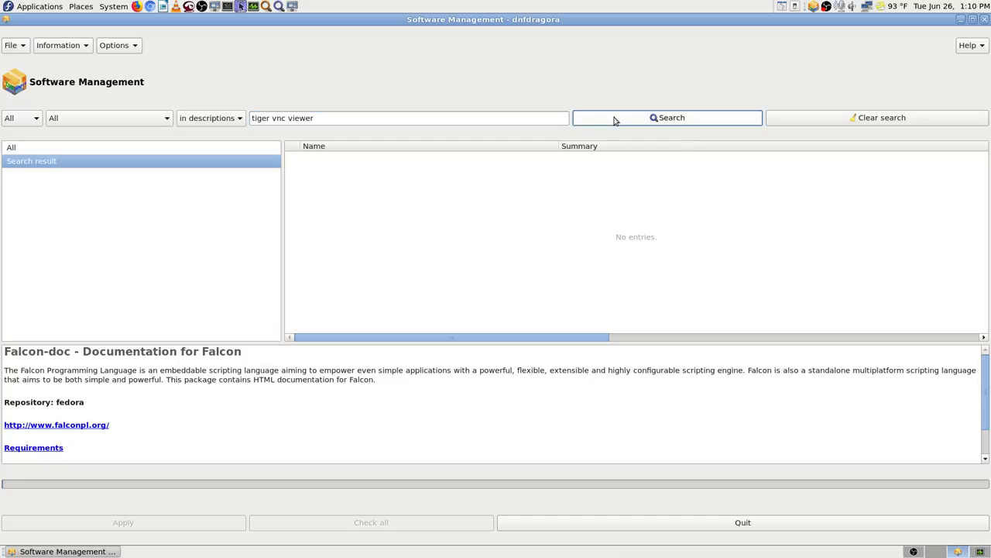
pyautogui.click(231, 118)
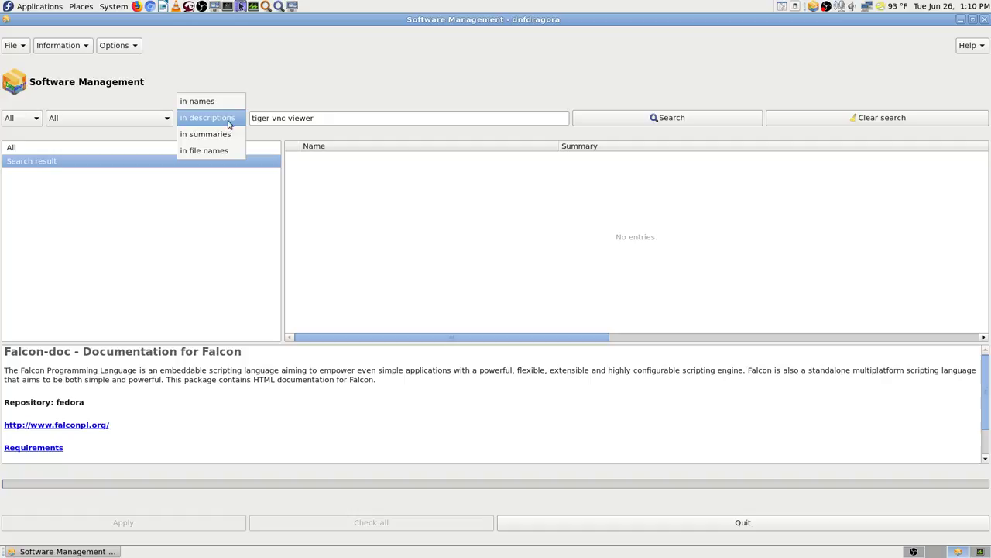
pyautogui.click(222, 134)
pyautogui.click(636, 128)
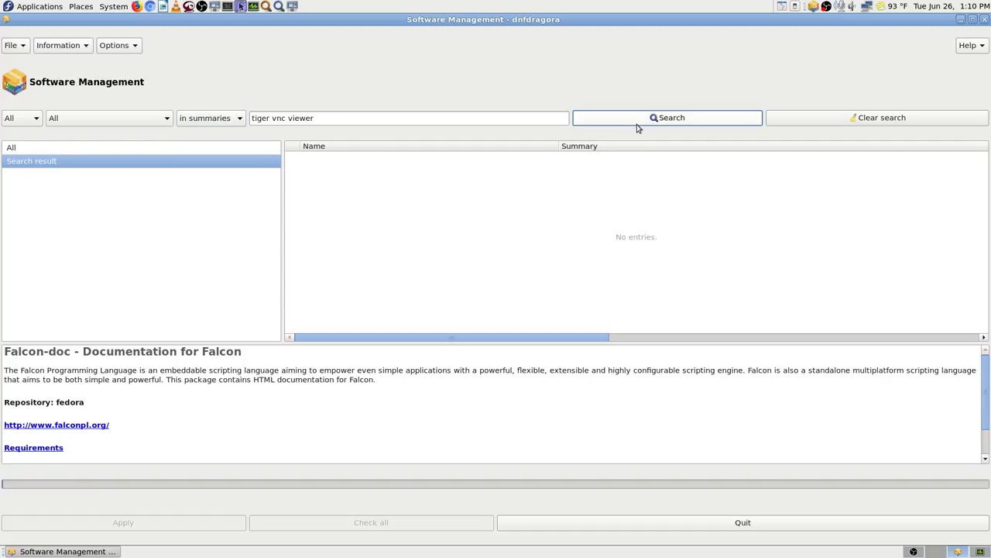
# Search the package summaries for "yum extender".
pyautogui.tripleClick(326, 117)
pyautogui.write('yu')
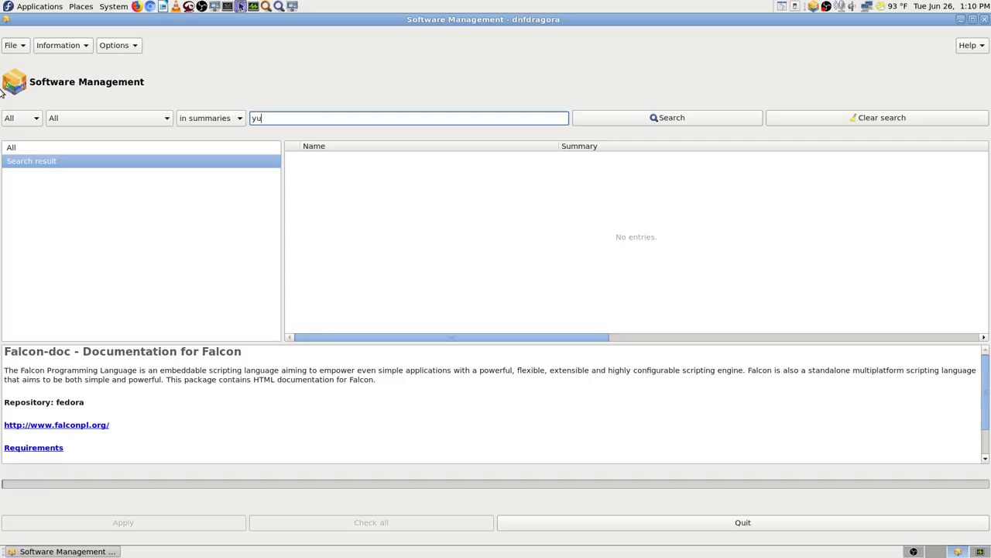
pyautogui.write('m extender')
pyautogui.click(658, 118)
# Repeat the "yum extender" search in package descriptions and in package names.
pyautogui.click(209, 118)
pyautogui.click(226, 100)
pyautogui.click(643, 118)
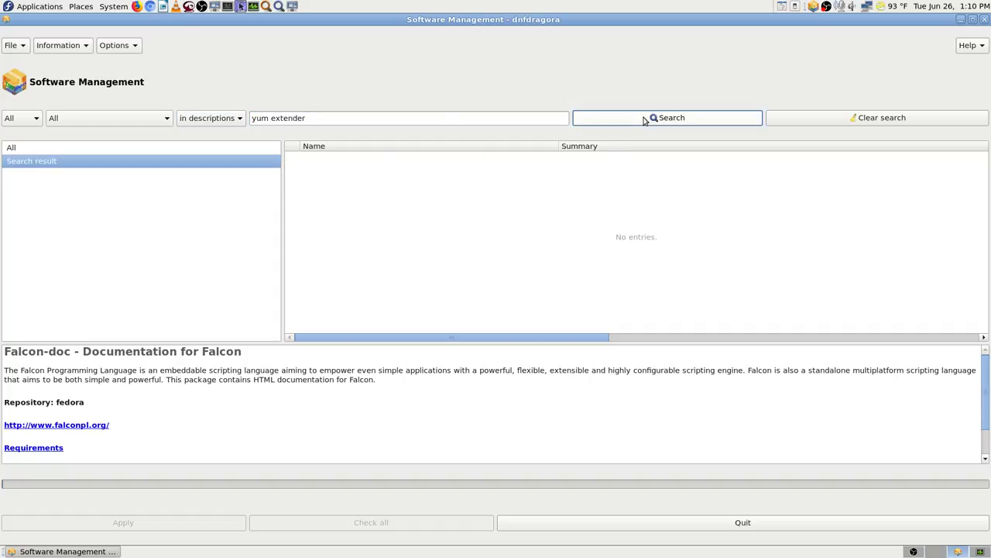
pyautogui.click(227, 117)
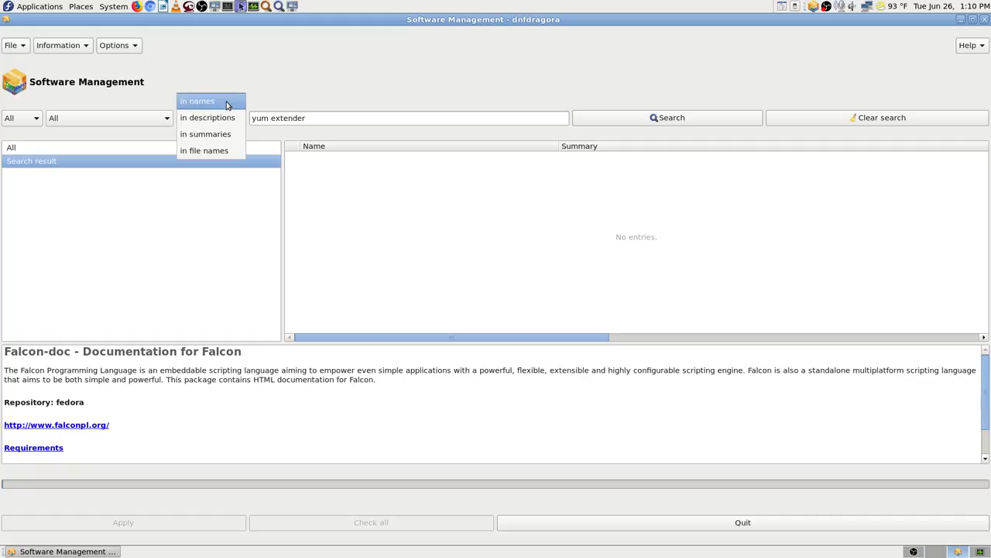
pyautogui.click(222, 108)
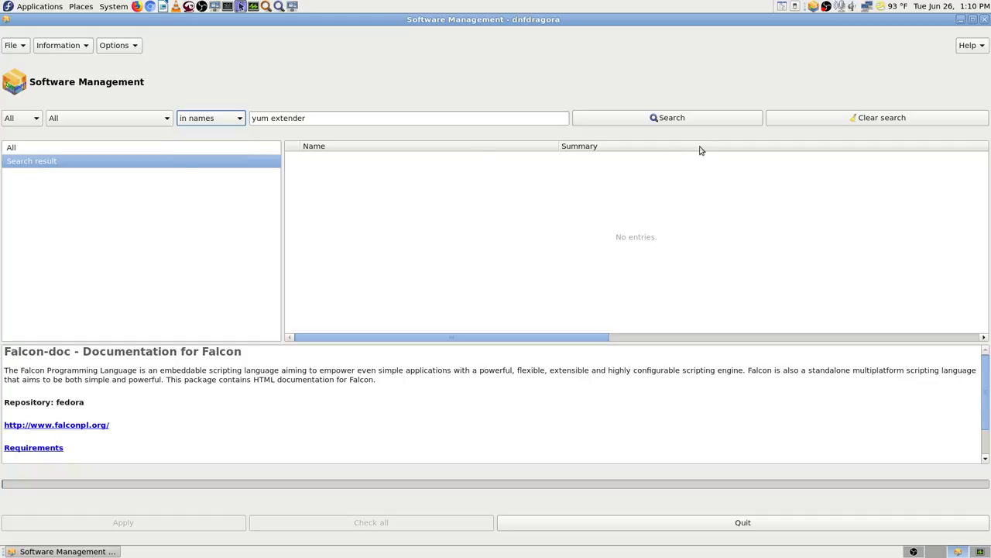
pyautogui.click(671, 120)
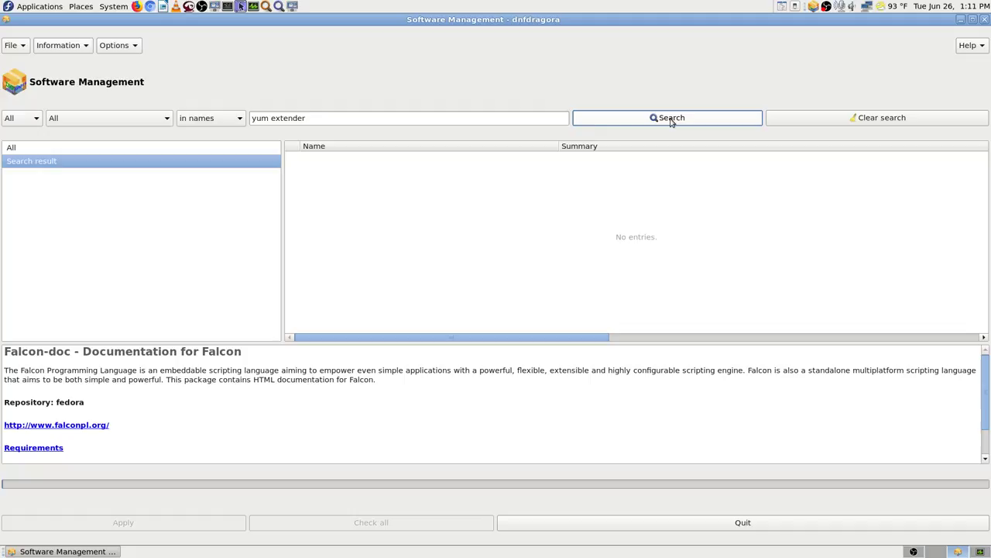
# Change the search term to "dnf extender" and search the package names for it.
pyautogui.click(325, 117)
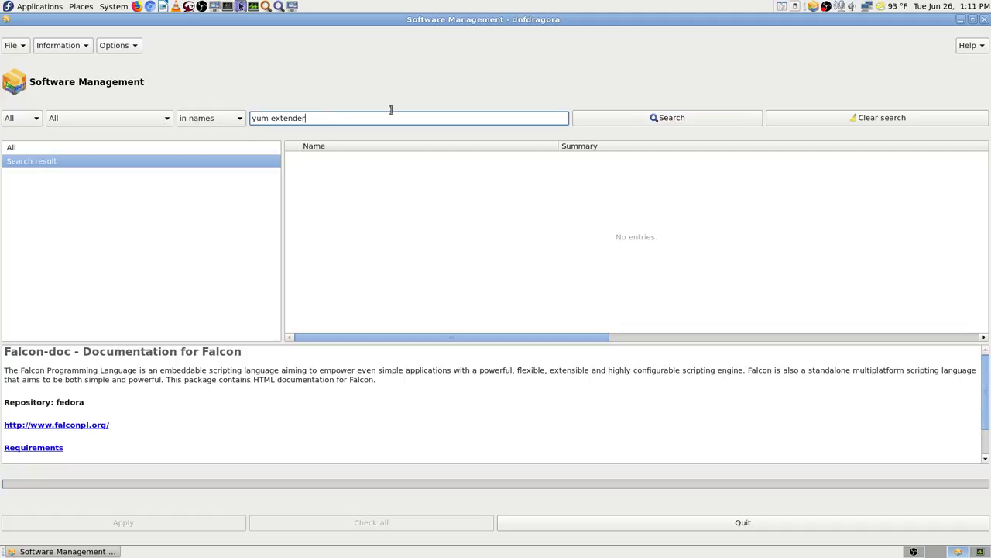
pyautogui.press('Left')
pyautogui.press('Left')
pyautogui.press('Left')
pyautogui.press('Left')
pyautogui.press('Left')
pyautogui.press('BackSpace')
pyautogui.press('BackSpace')
pyautogui.press('BackSpace')
pyautogui.press('BackSpace')
pyautogui.write('dnf')
pyautogui.click(611, 117)
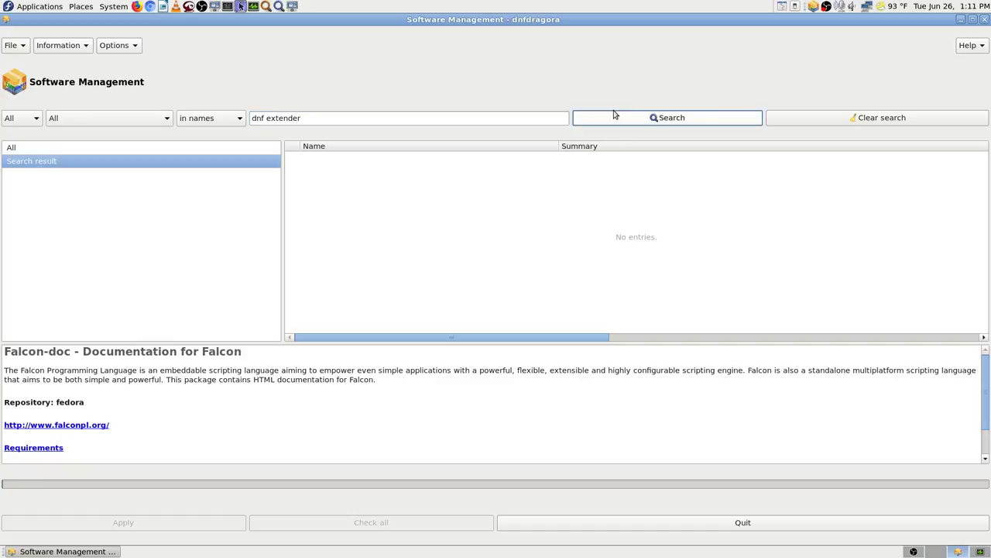
# Search the package names for "vnc viewer".
pyautogui.tripleClick(321, 119)
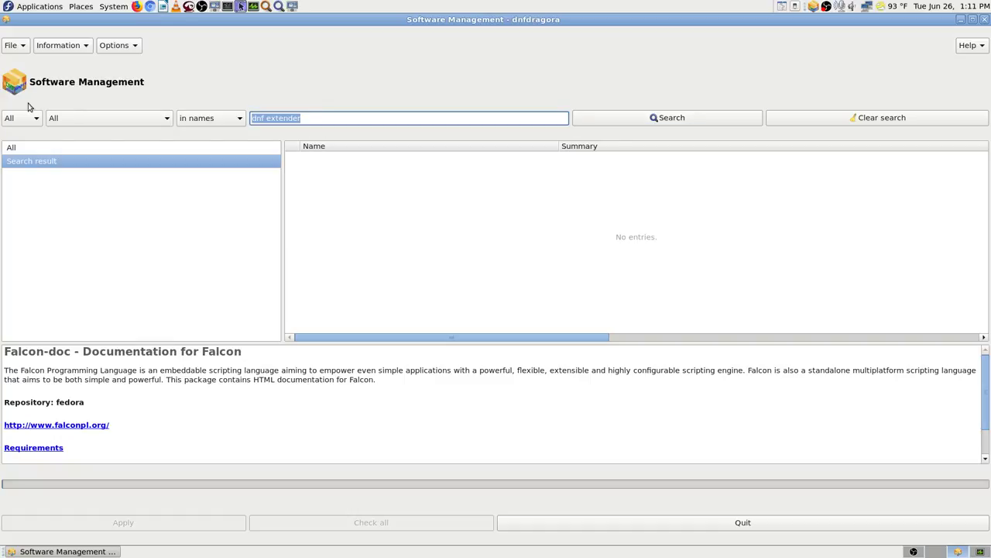
pyautogui.write('vnc viewer')
pyautogui.click(601, 122)
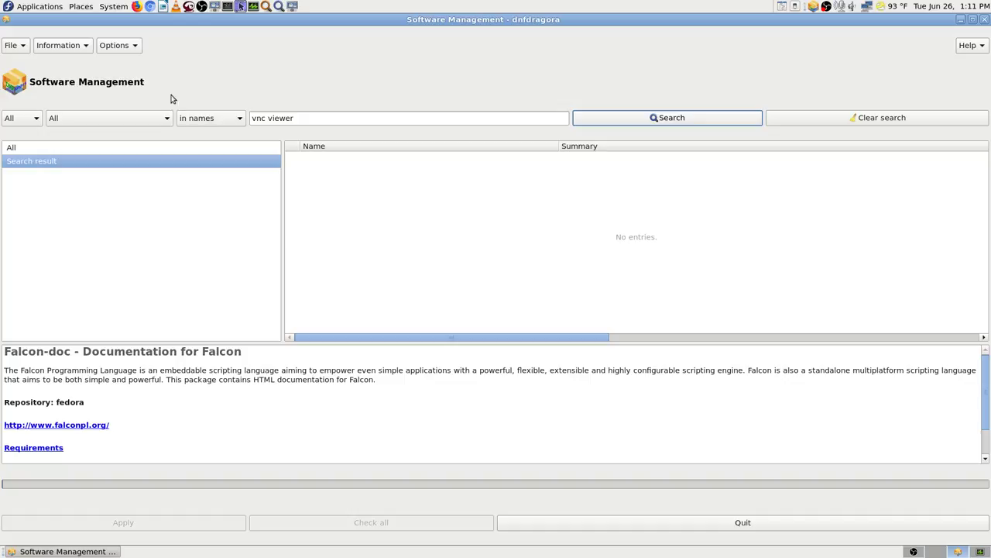
# Search the package descriptions for "vnc viewer" and look through the listed packages.
pyautogui.click(218, 117)
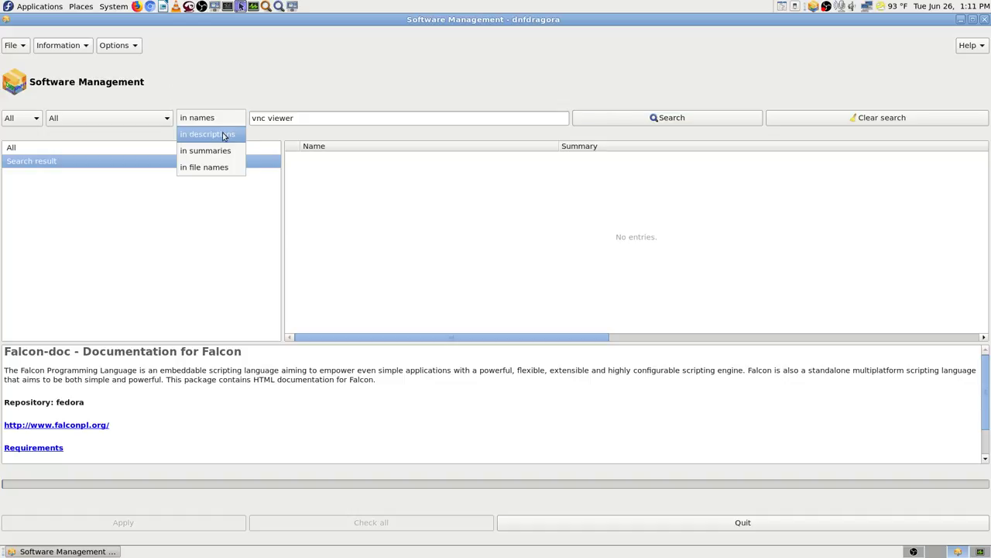
pyautogui.click(223, 136)
pyautogui.click(697, 124)
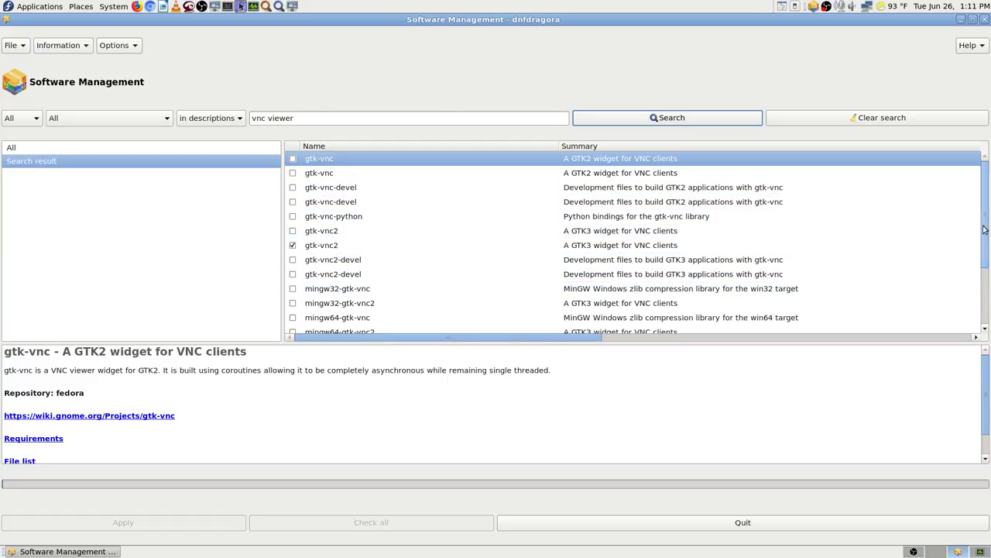
pyautogui.moveTo(986, 230); pyautogui.dragTo(986, 240)
pyautogui.scroll(-3, 986, 240)
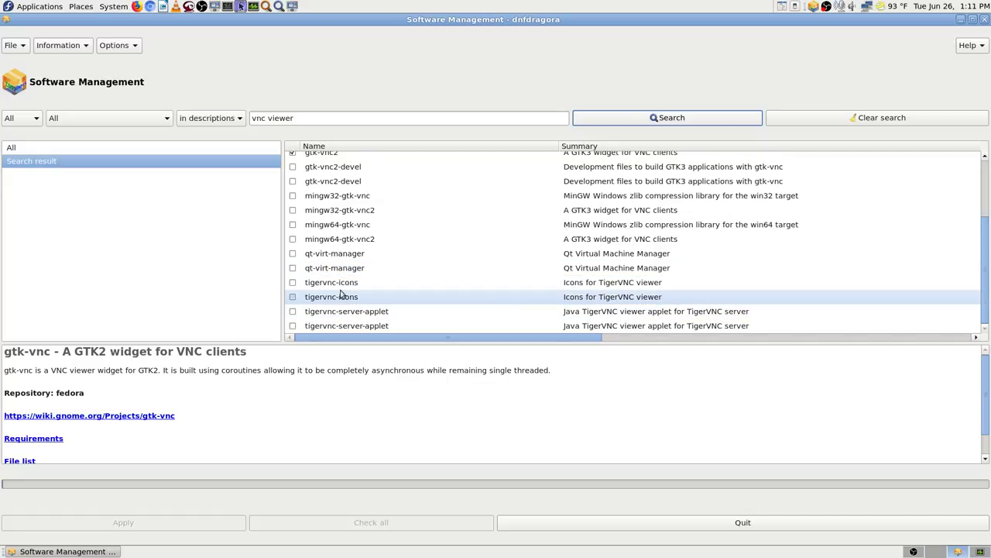
pyautogui.scroll(4, 341, 293)
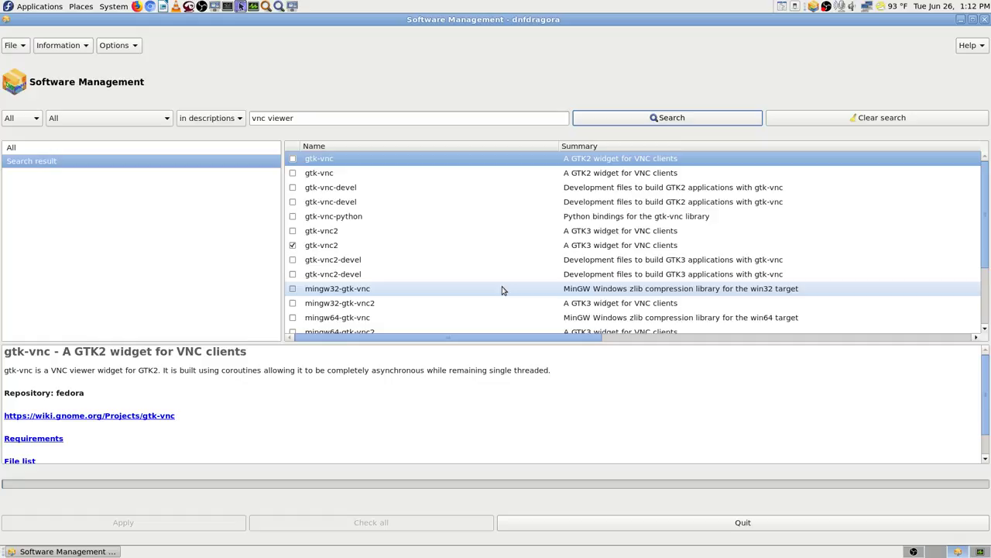
pyautogui.scroll(-1, 501, 290)
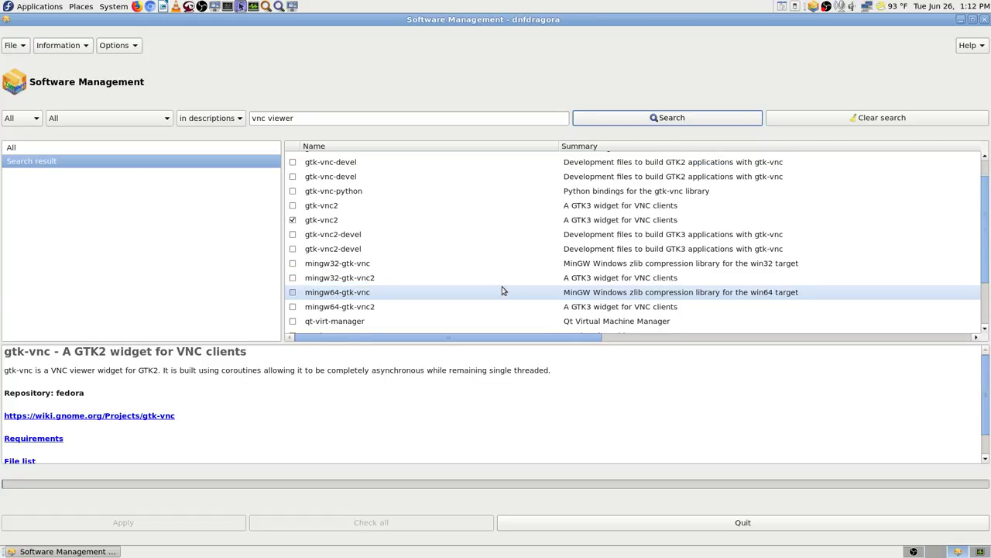
pyautogui.scroll(1, 501, 290)
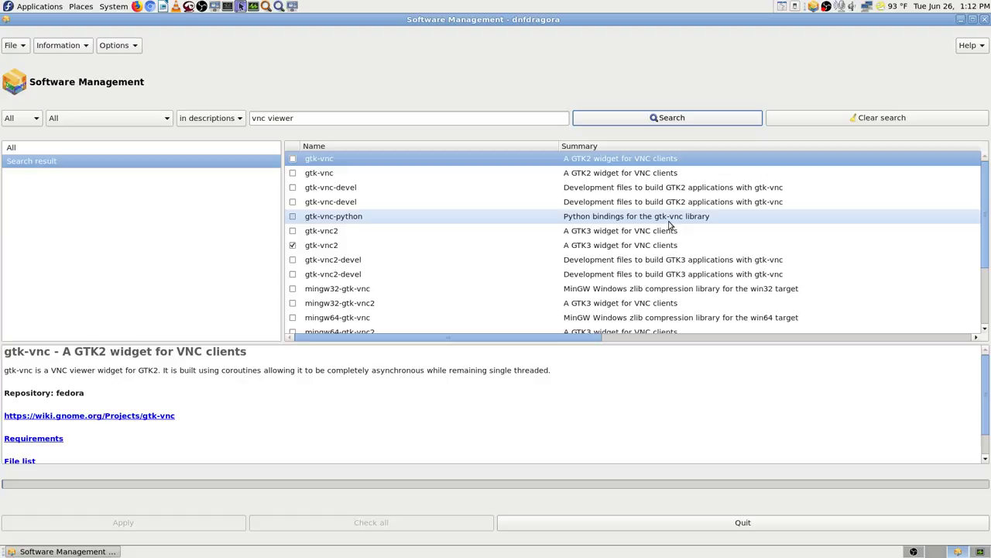
# Switch the search scope to summaries and search for "vnc viewer".
pyautogui.click(222, 118)
pyautogui.click(225, 134)
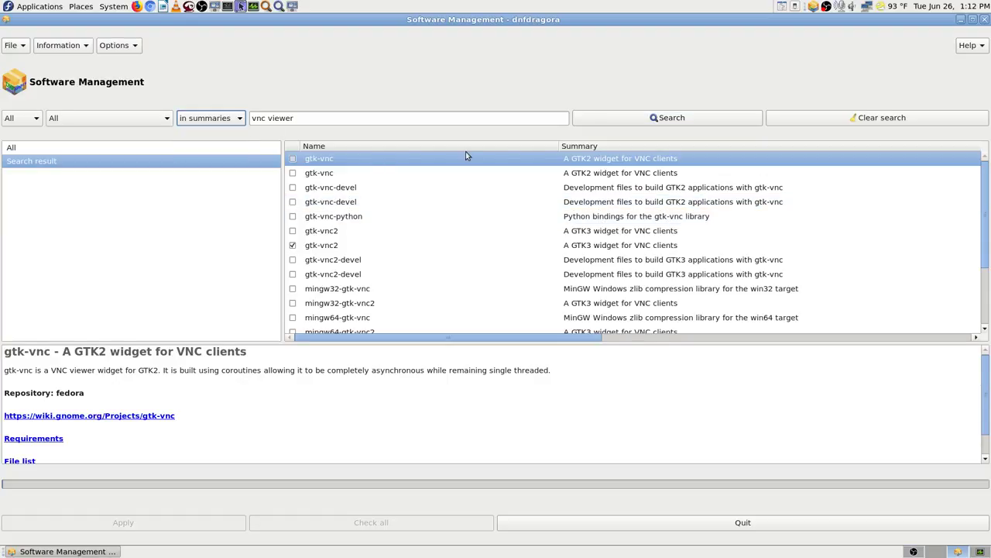
pyautogui.click(683, 120)
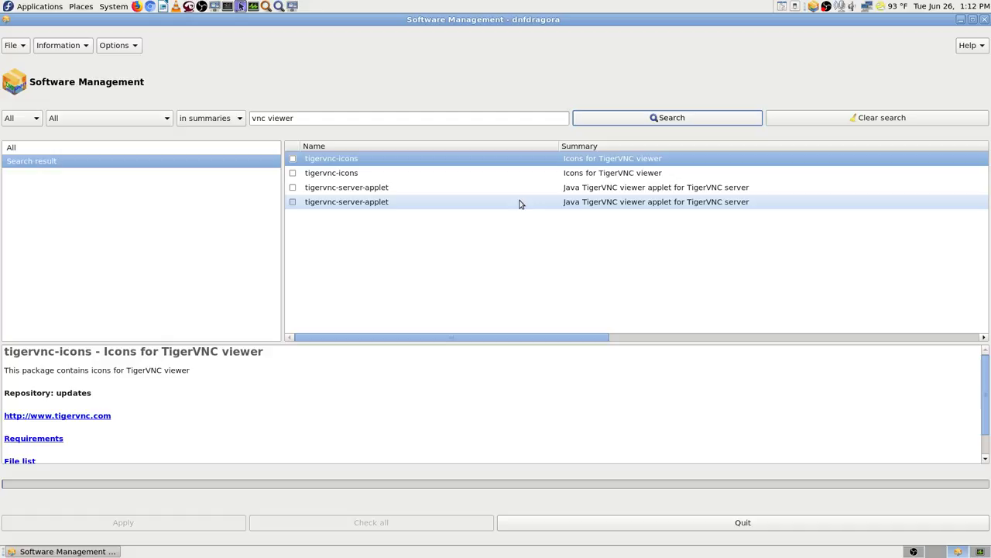
# Change the search term to "tigervnc" and search the package summaries for it.
pyautogui.click(312, 115)
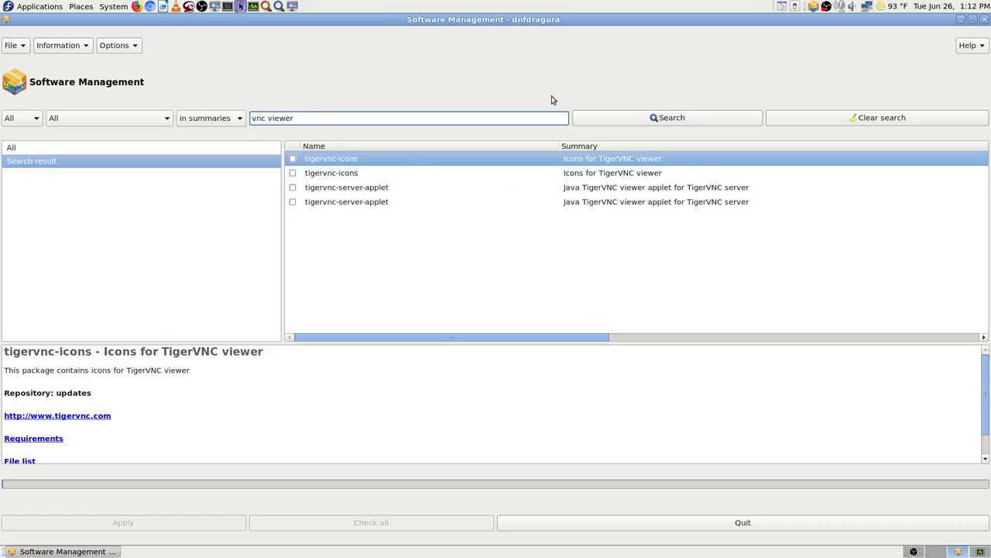
pyautogui.press('BackSpace')
pyautogui.press('BackSpace')
pyautogui.press('BackSpace')
pyautogui.write('ti')
pyautogui.click(669, 121)
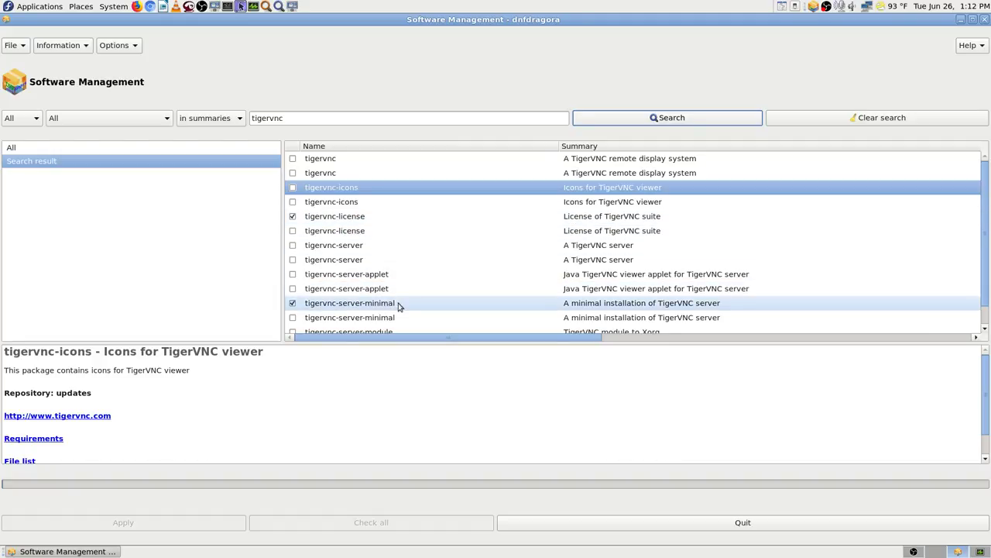
# View the details of the installed tigervnc-server-minimal package and of the first tigervnc-icons package.
pyautogui.click(509, 308)
pyautogui.scroll(-1, 635, 302)
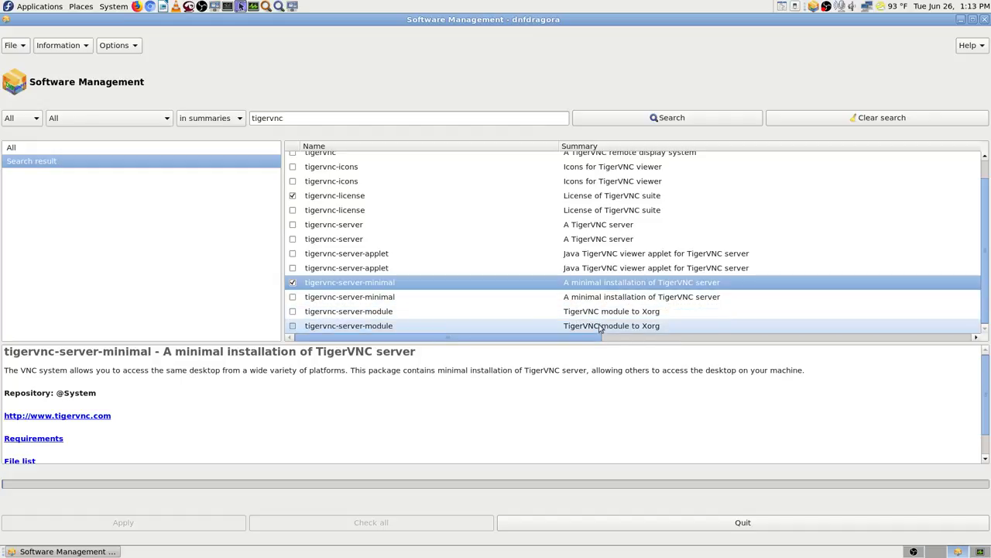
pyautogui.scroll(1, 438, 254)
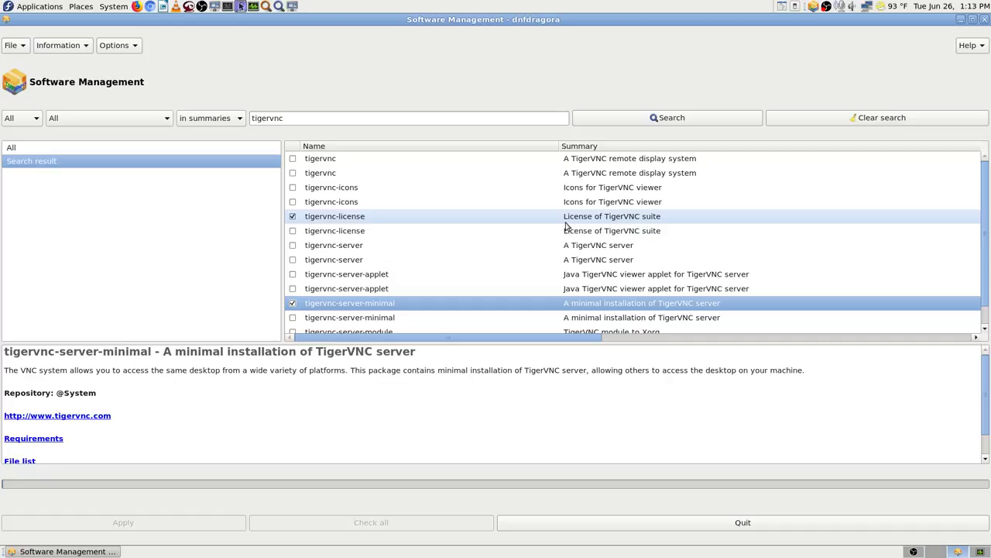
pyautogui.click(592, 189)
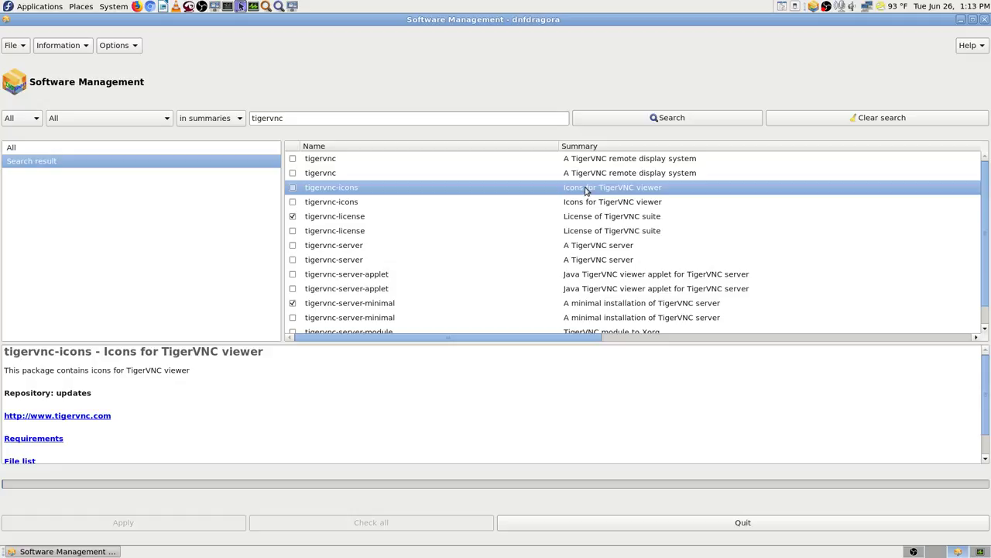
# View the details of both tigervnc packages and compare their version, release and status values.
pyautogui.click(643, 174)
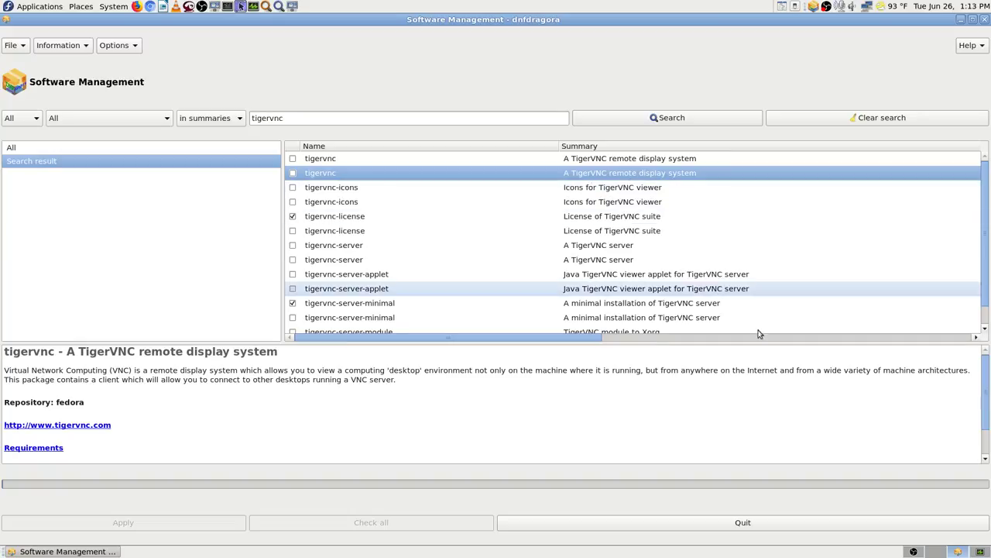
pyautogui.moveTo(593, 338); pyautogui.dragTo(989, 338)
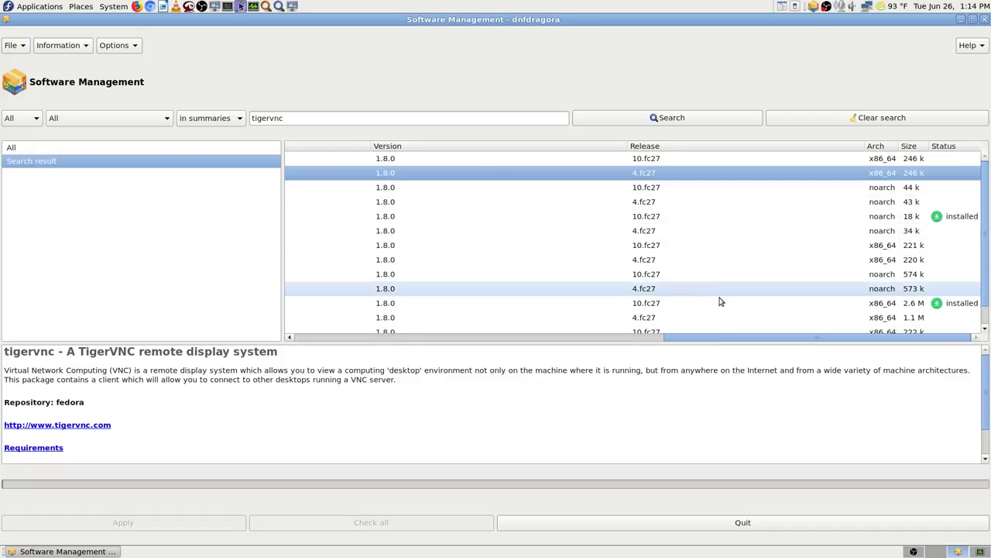
pyautogui.click(651, 160)
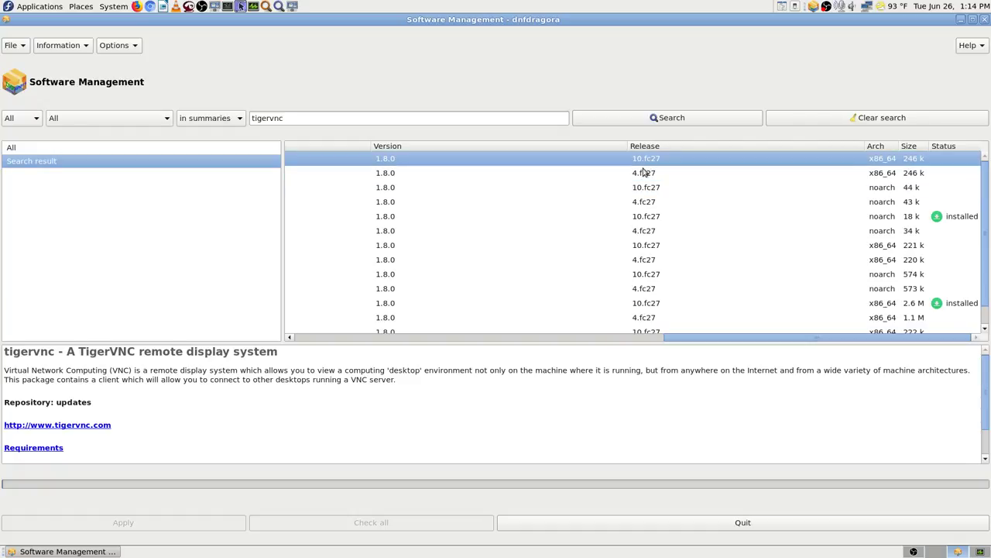
pyautogui.moveTo(748, 338); pyautogui.dragTo(236, 334)
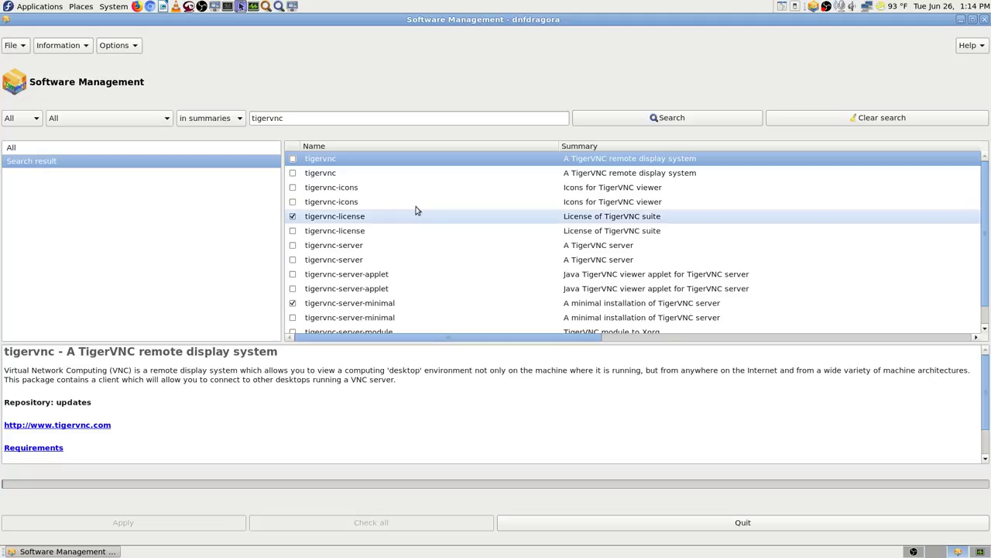
# Install the tigervnc package from the updates repository, accepting its dependencies and entering the root password to authenticate.
pyautogui.click(292, 160)
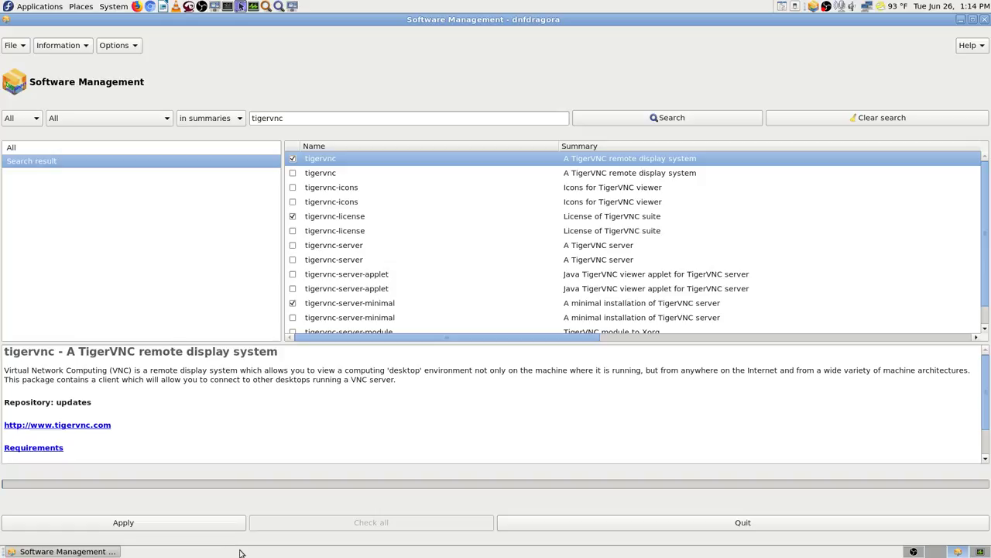
pyautogui.click(214, 524)
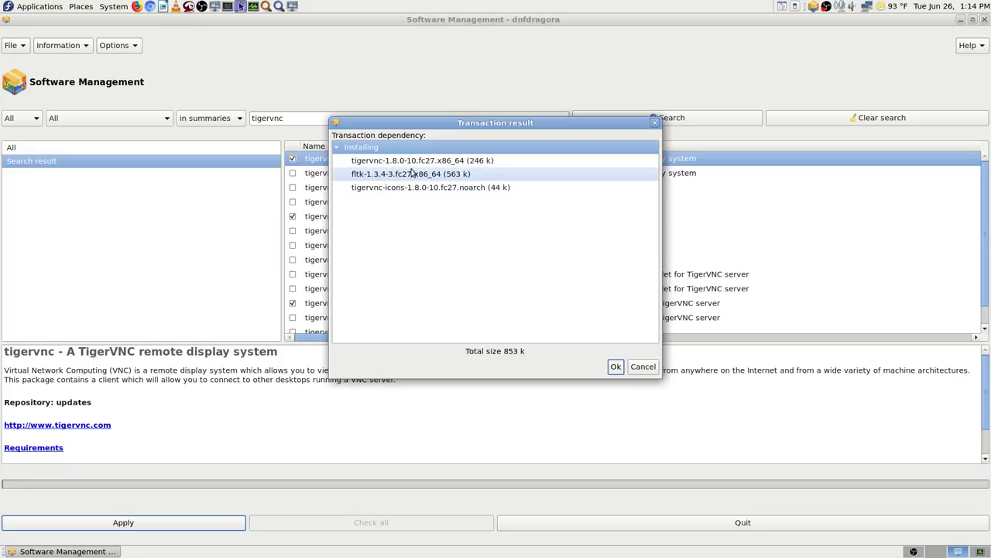
pyautogui.click(616, 367)
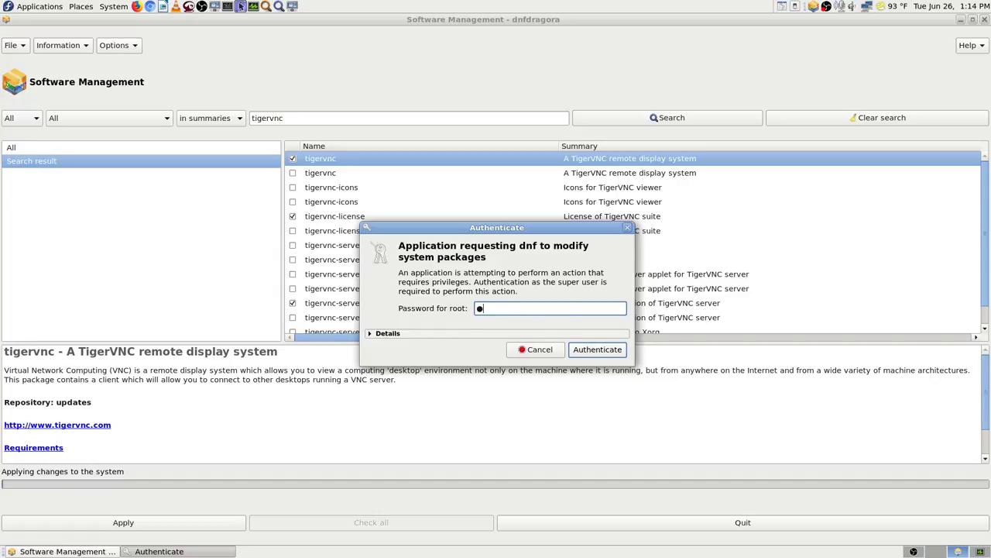
pyautogui.write('•••••')
pyautogui.press('Return')
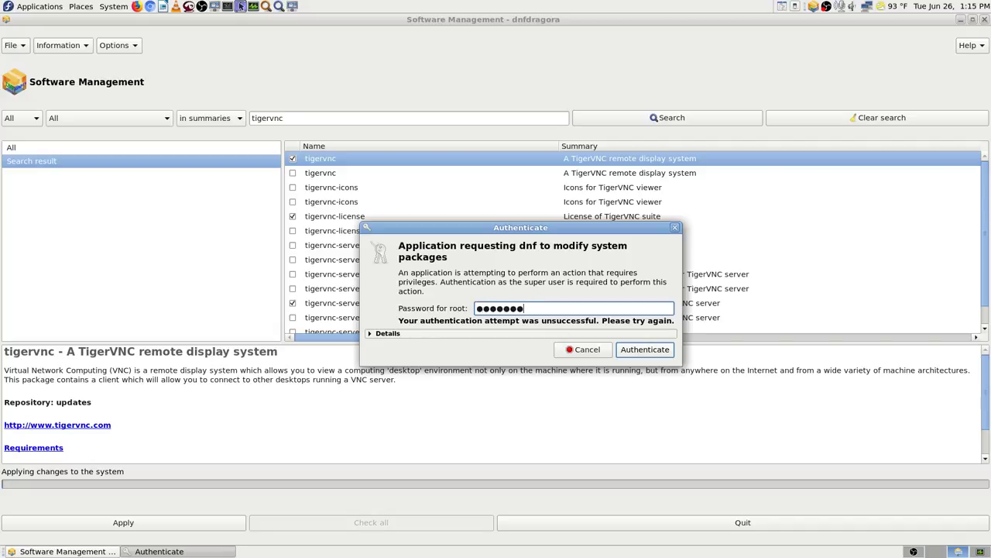
pyautogui.press('Return')
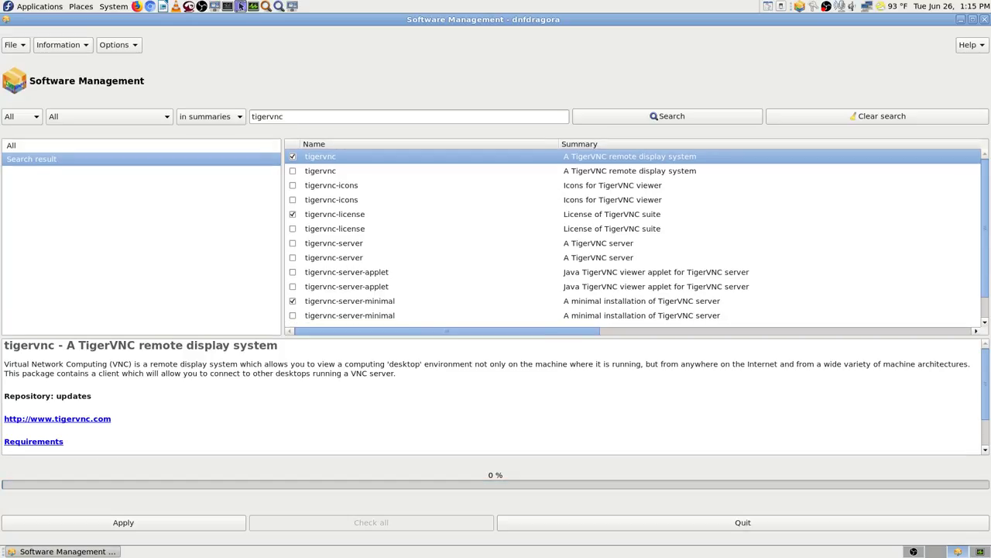
# Check the process table in System Monitor and the recording status in OBS, and return to dnfdragora.
pyautogui.click(240, 6)
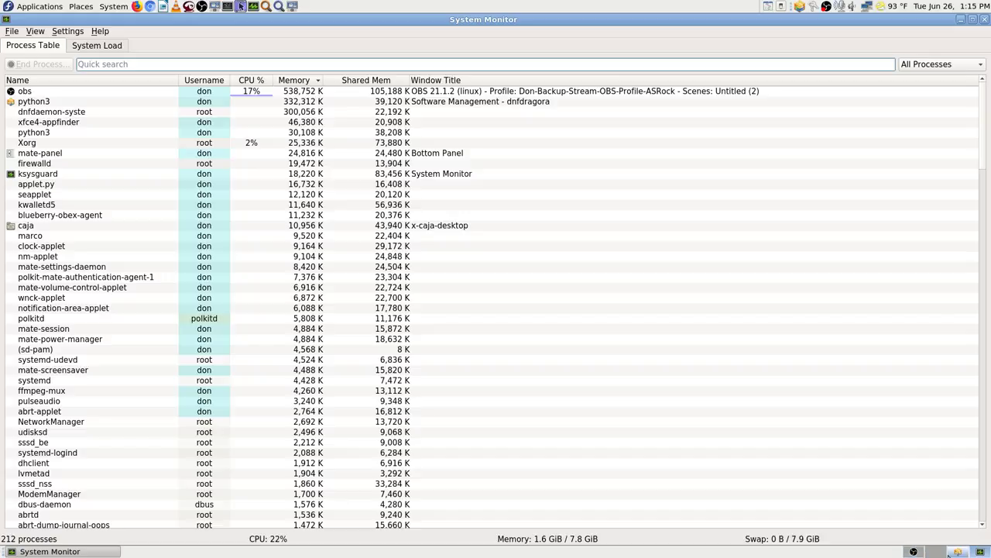
pyautogui.click(913, 552)
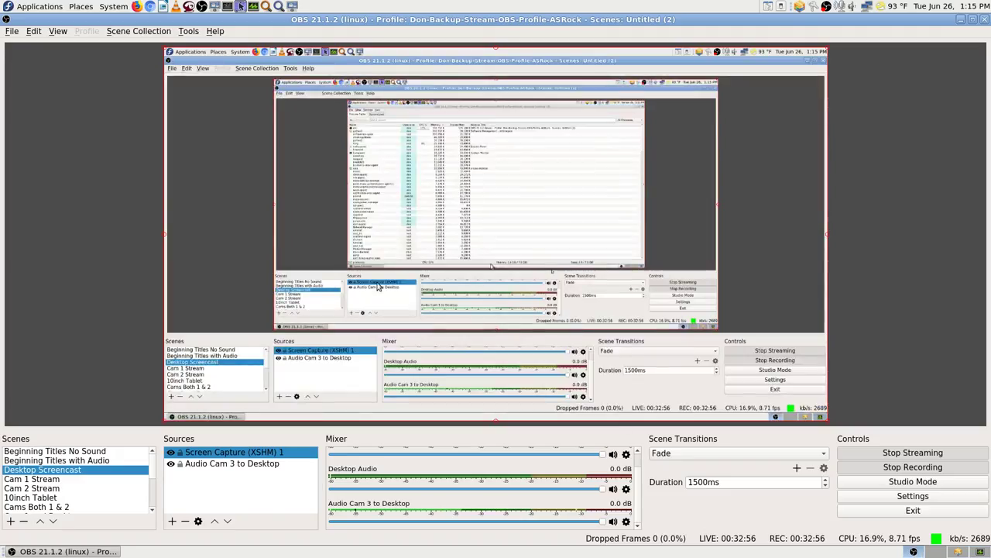
pyautogui.click(959, 553)
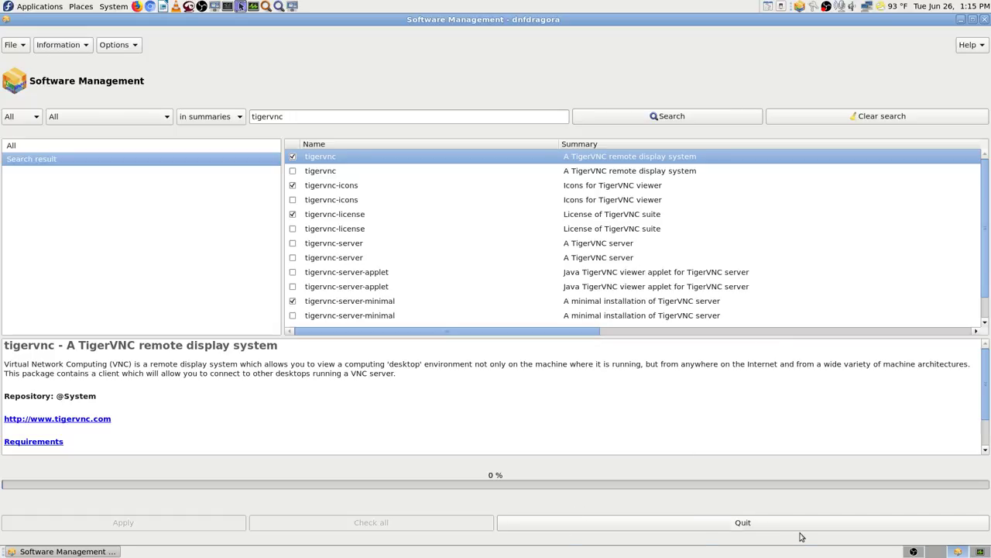
# Filter the package list to packages to update and mark all of them.
pyautogui.click(62, 120)
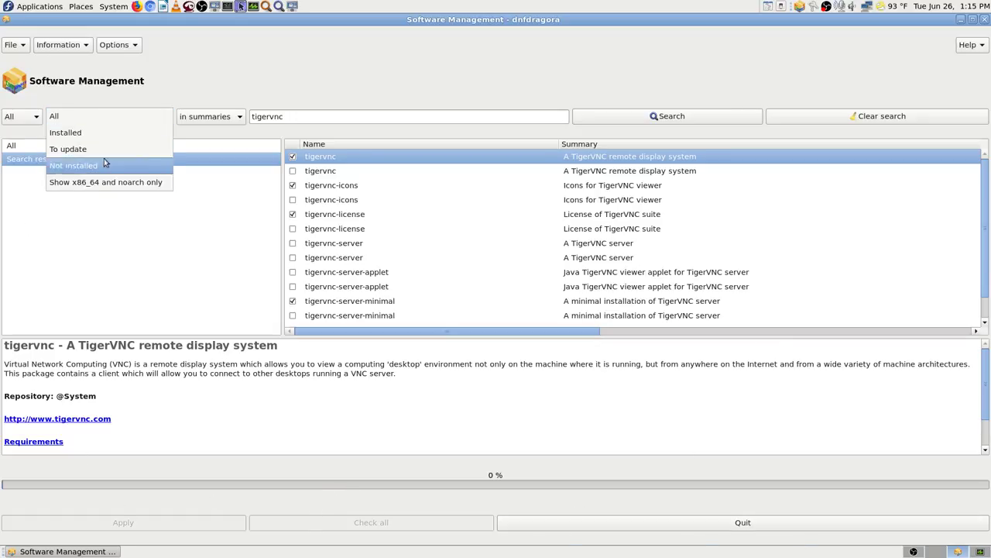
pyautogui.click(77, 149)
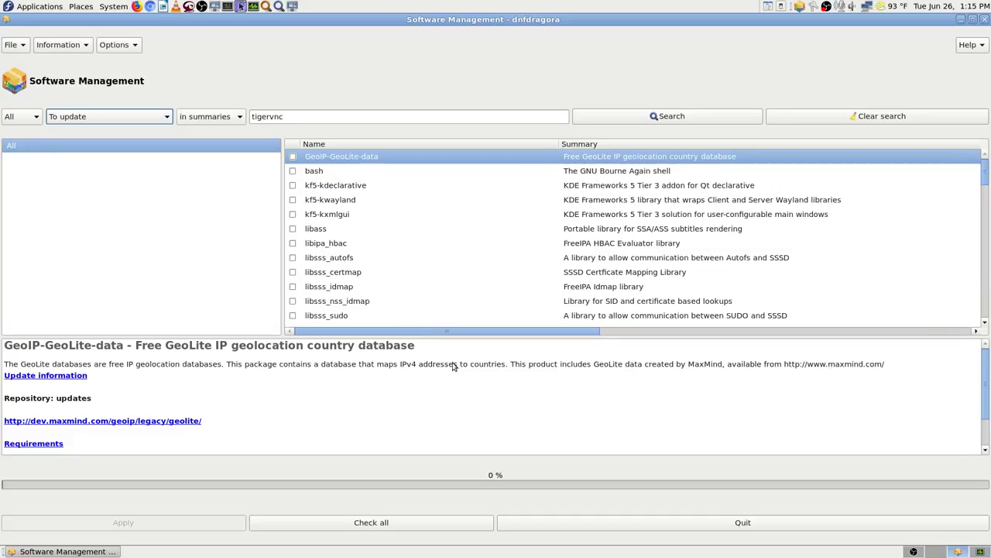
pyautogui.click(354, 524)
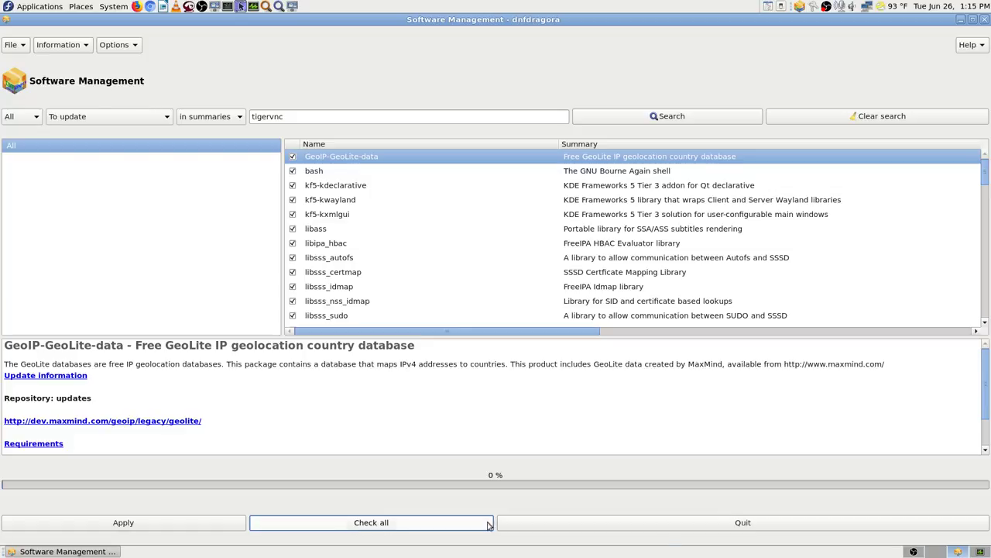
# Try to apply all the marked updates after reviewing the transaction's package list.
pyautogui.click(151, 522)
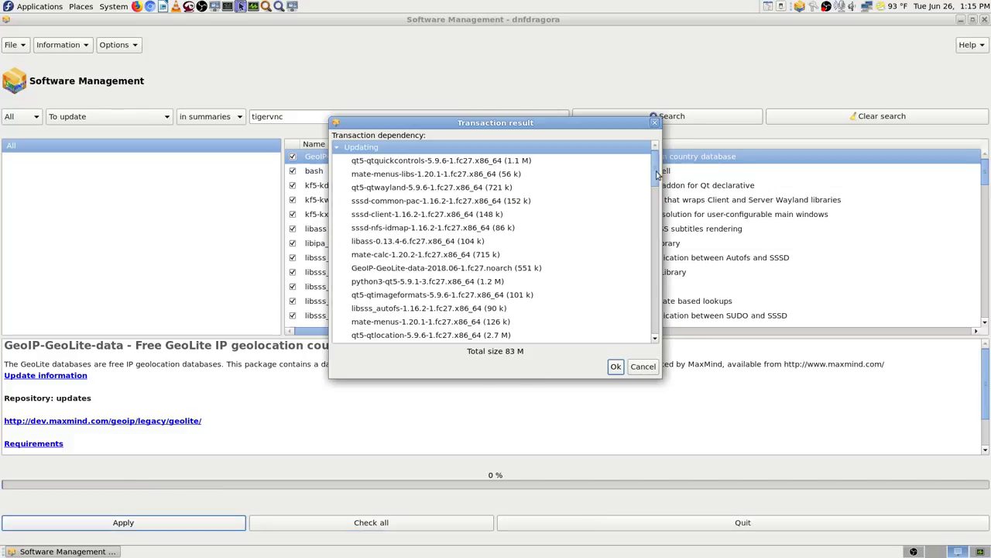
pyautogui.moveTo(655, 176); pyautogui.dragTo(643, 353)
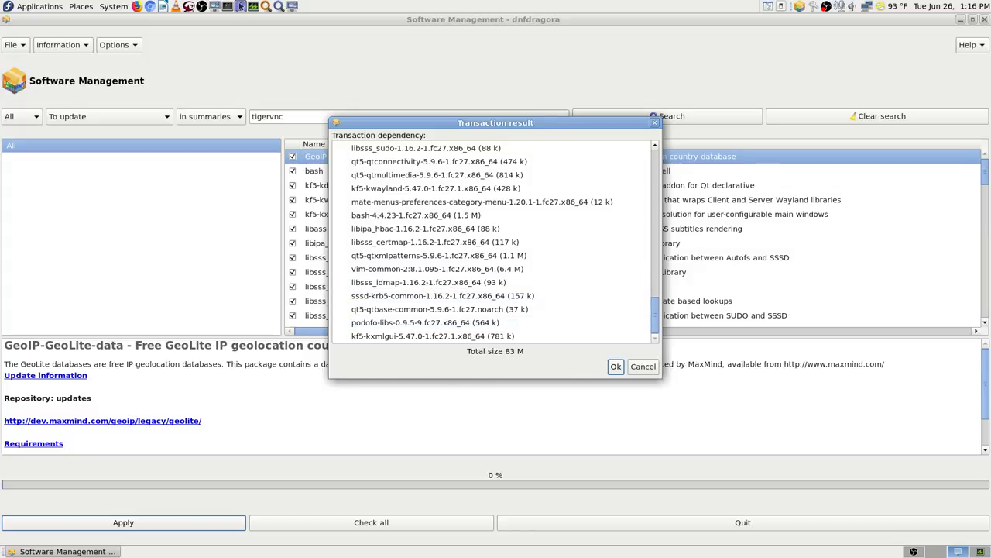
pyautogui.click(616, 366)
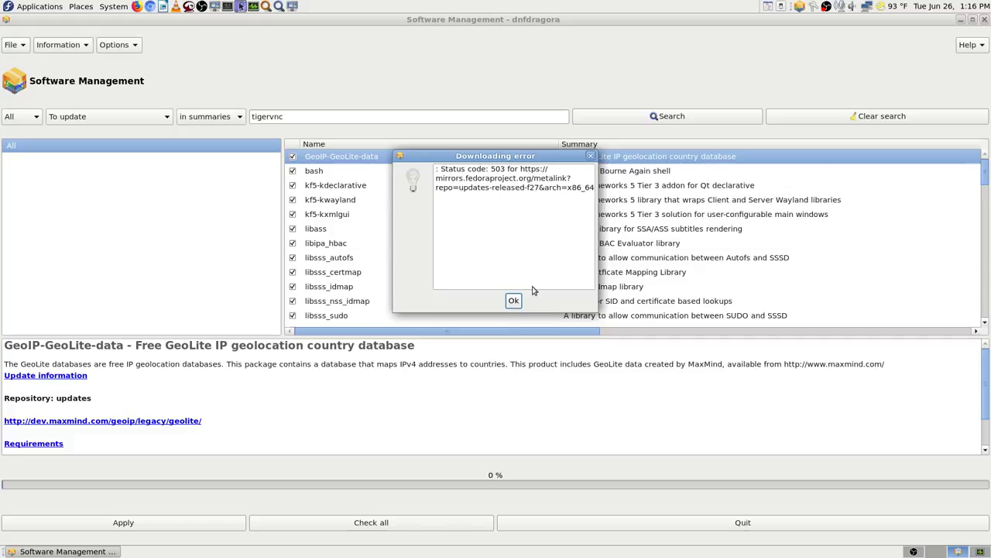
pyautogui.click(513, 300)
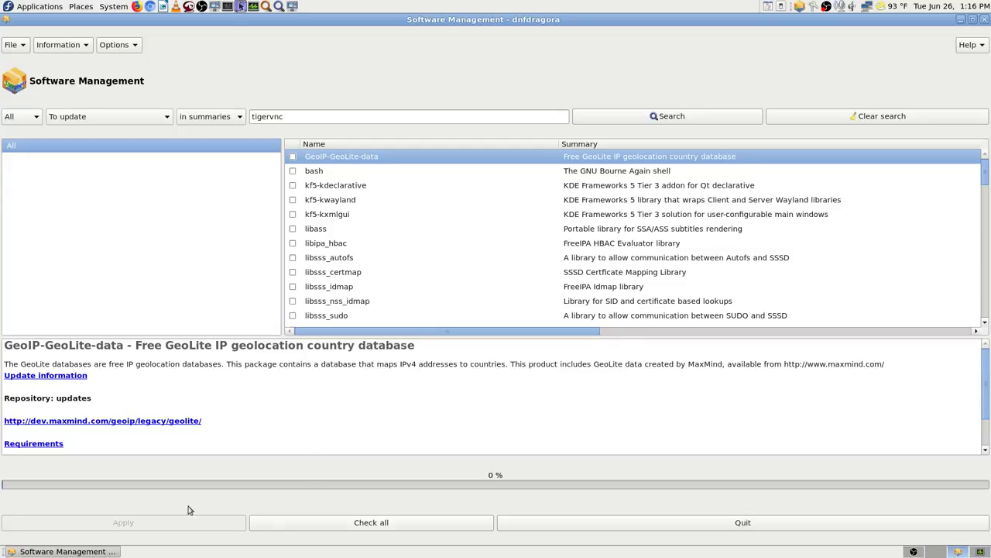
# Close dnfdragora, check the running processes and memory use in System Monitor, and return to the empty desktop workspace.
pyautogui.click(984, 22)
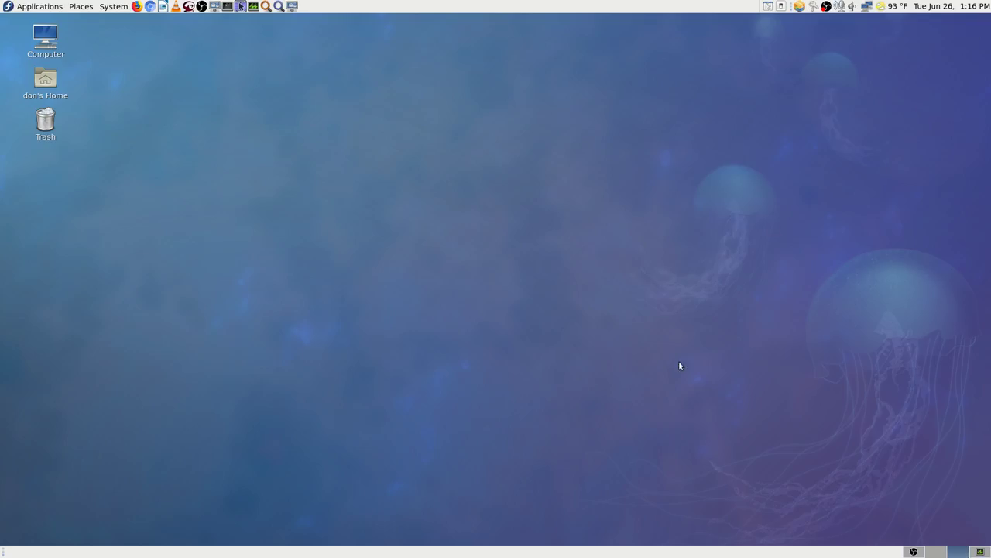
pyautogui.click(979, 552)
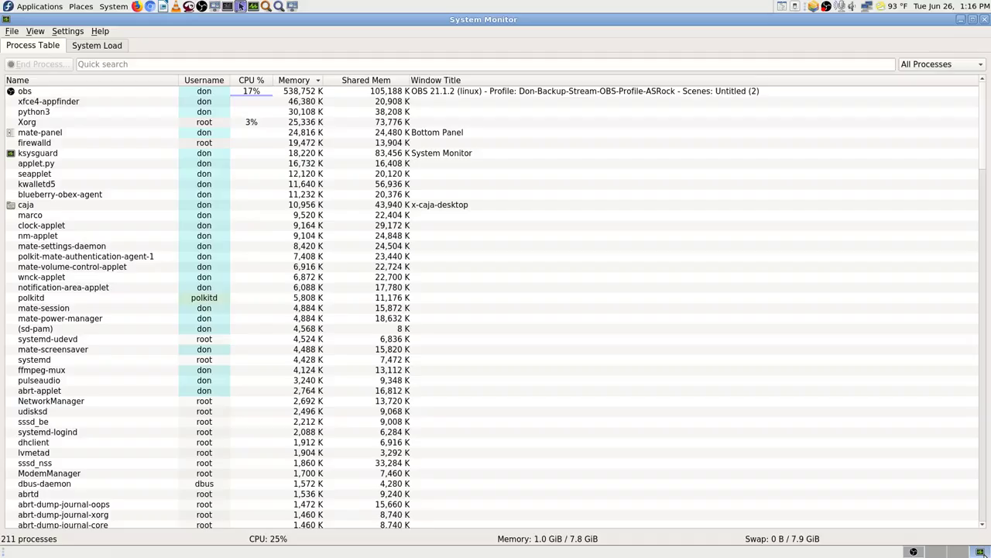
pyautogui.click(958, 552)
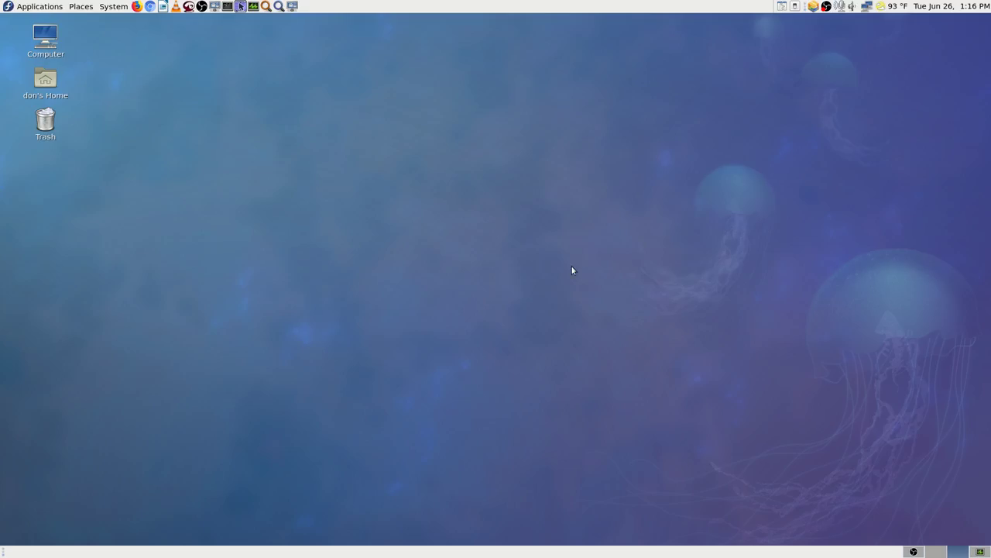
# Add a launcher for TigerVNC Viewer, from the Internet applications, to the desktop panel.
pyautogui.click(39, 7)
pyautogui.moveTo(42, 107)
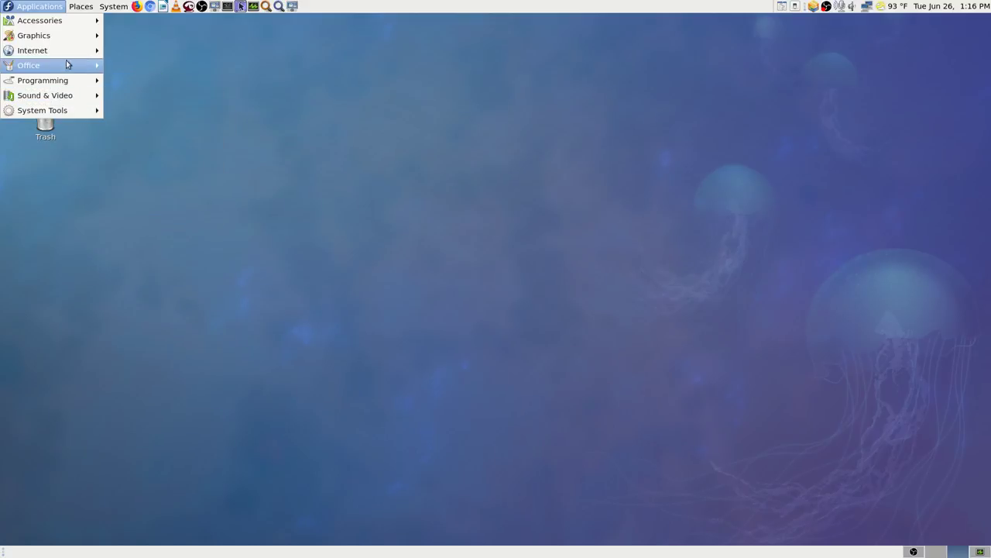
pyautogui.moveTo(81, 52)
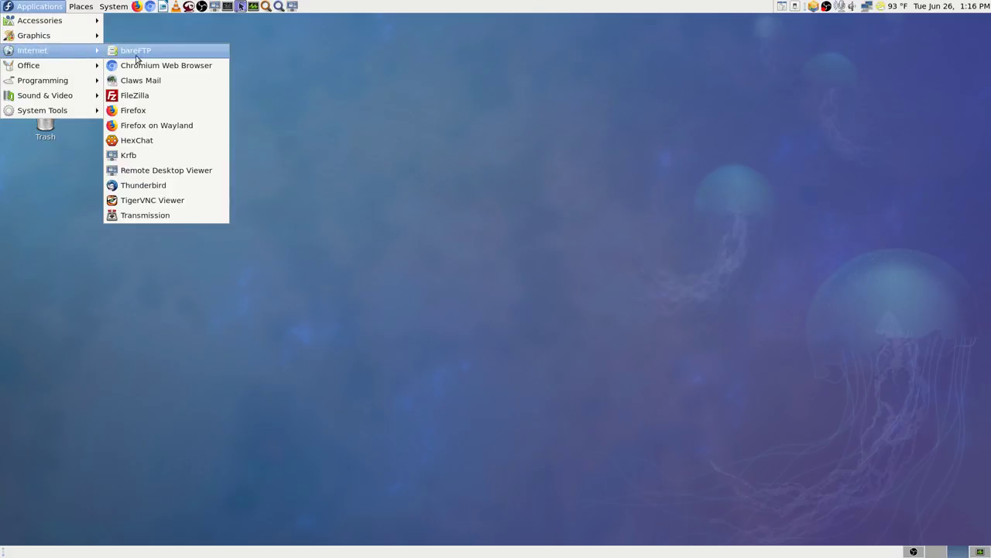
pyautogui.rightClick(190, 202)
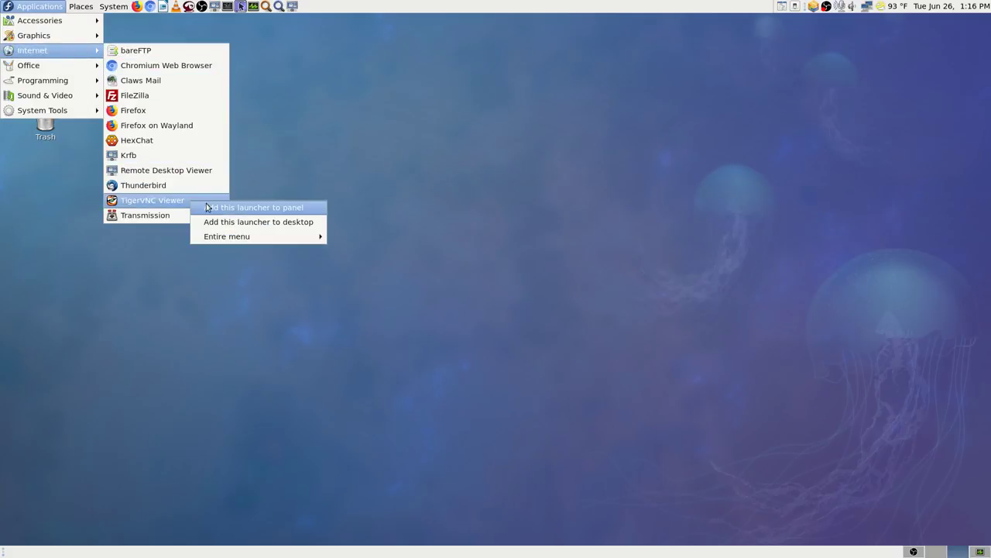
pyautogui.click(265, 207)
pyautogui.click(414, 144)
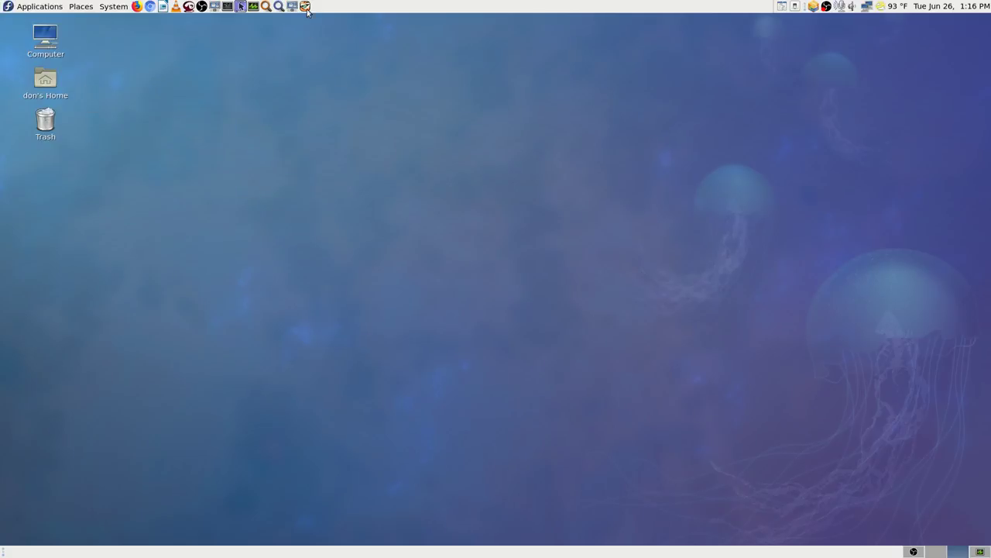
# Remove the monitor-icon launcher beside the new TigerVNC Viewer launcher and move the TigerVNC launcher next to the remaining monitor-icon launcher.
pyautogui.rightClick(293, 7)
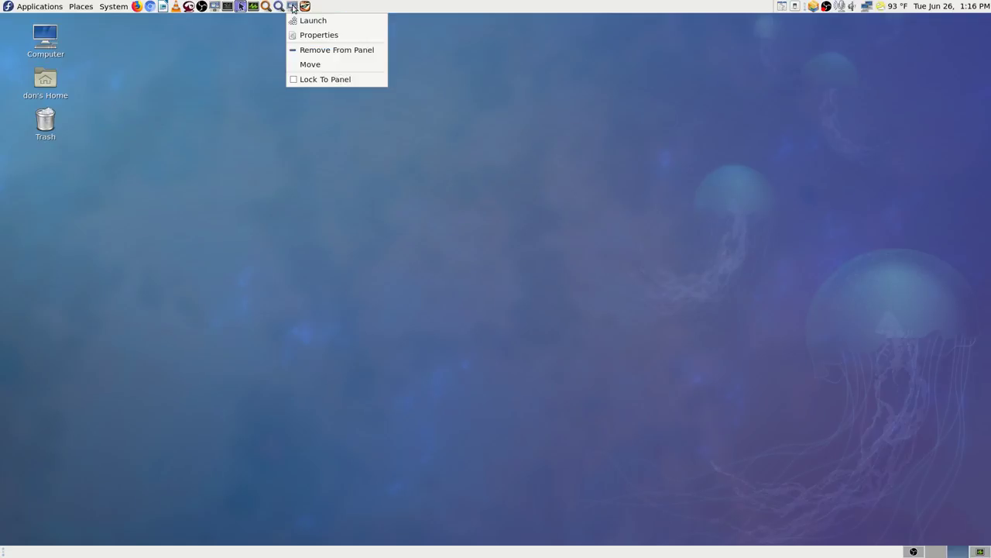
pyautogui.click(330, 49)
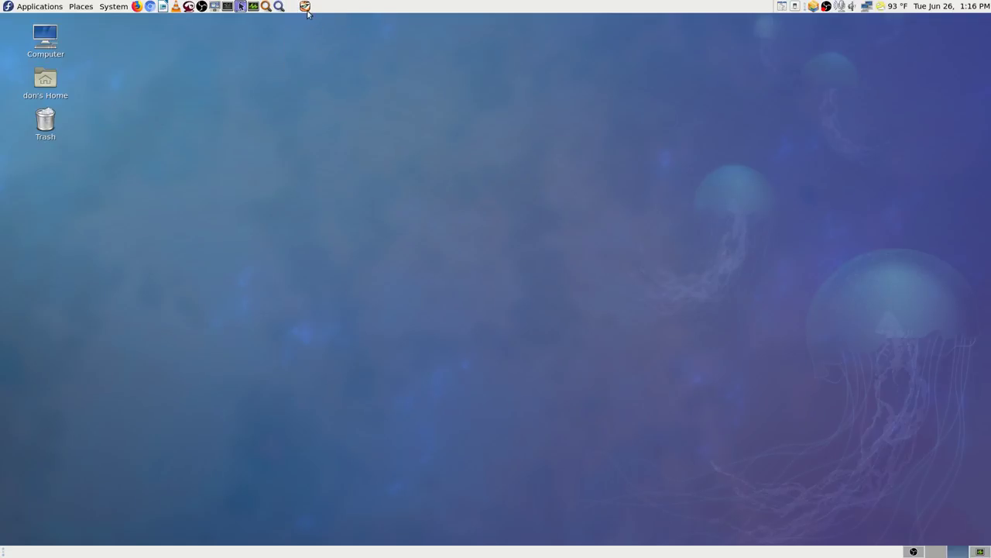
pyautogui.rightClick(306, 8)
pyautogui.click(325, 63)
pyautogui.moveTo(215, 6); pyautogui.dragTo(229, 8)
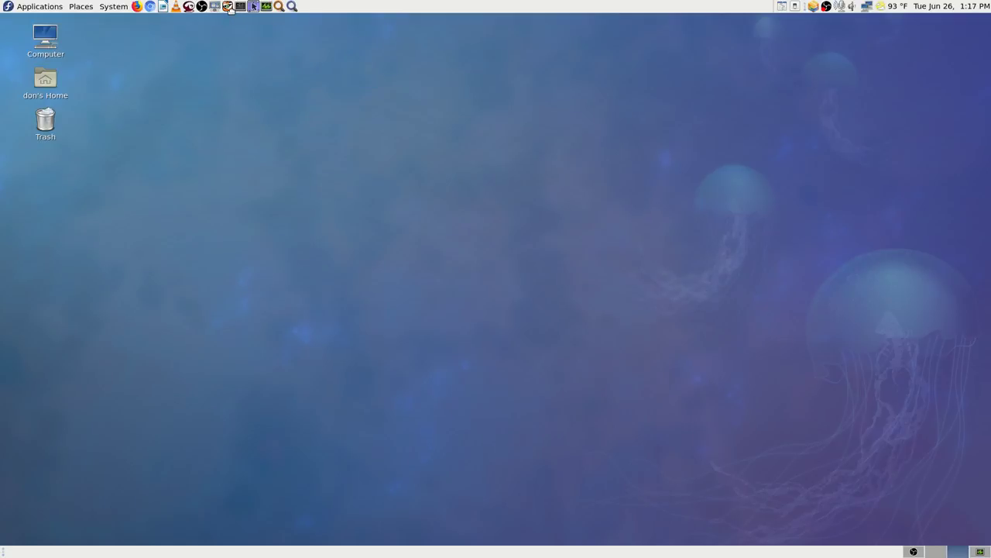
# Start TigerVNC Viewer with its new panel launcher, and also open Remote Desktop Viewer from the Internet applications.
pyautogui.click(228, 7)
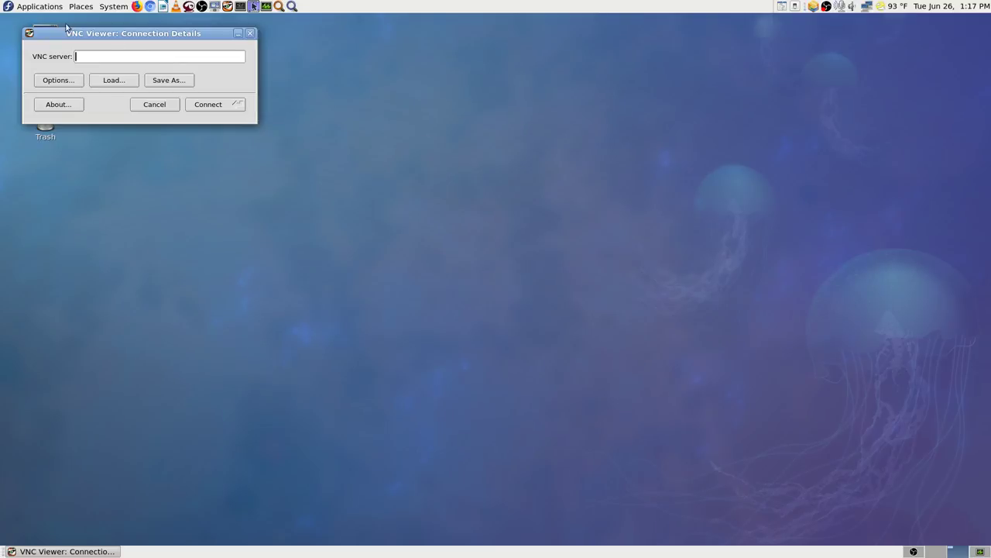
pyautogui.click(33, 9)
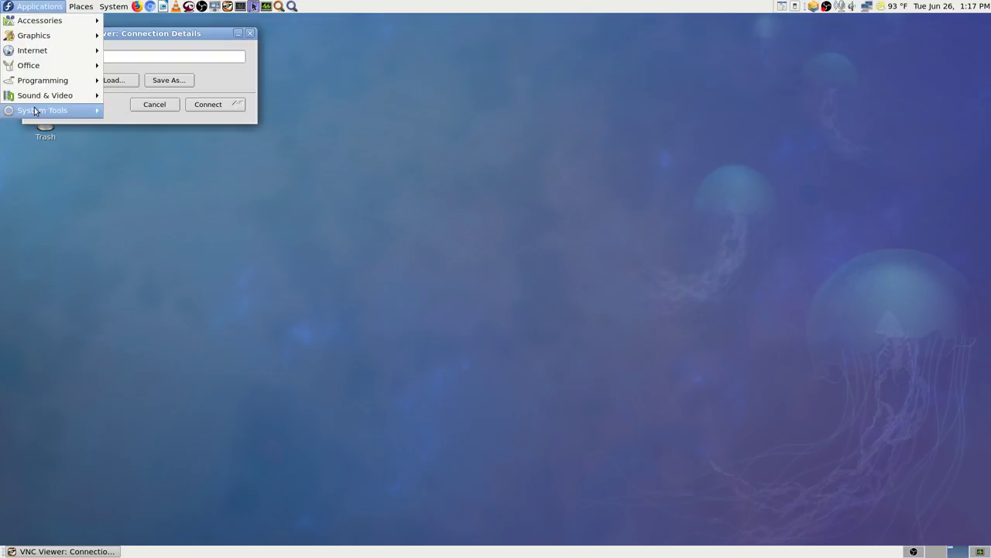
pyautogui.moveTo(46, 98)
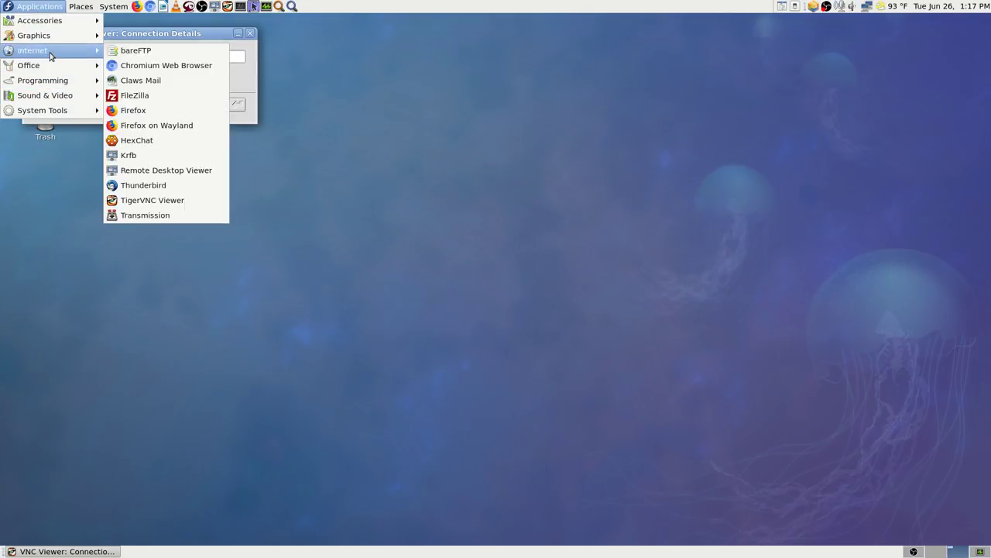
pyautogui.moveTo(59, 113)
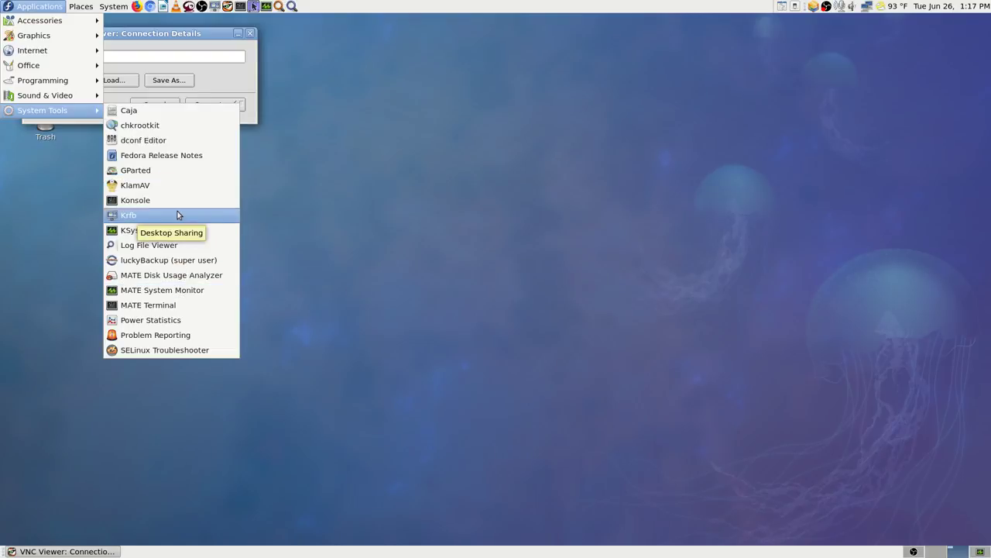
pyautogui.moveTo(56, 53)
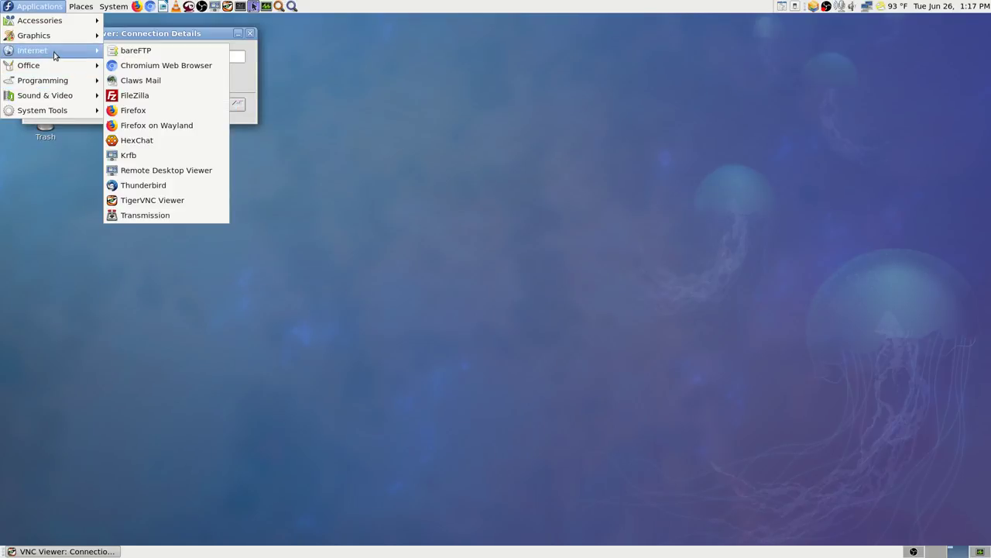
pyautogui.click(198, 169)
# Copy the saved host address 192.168.0.192 from Remote Desktop Viewer's connection settings, and close that viewer without connecting.
pyautogui.click(41, 51)
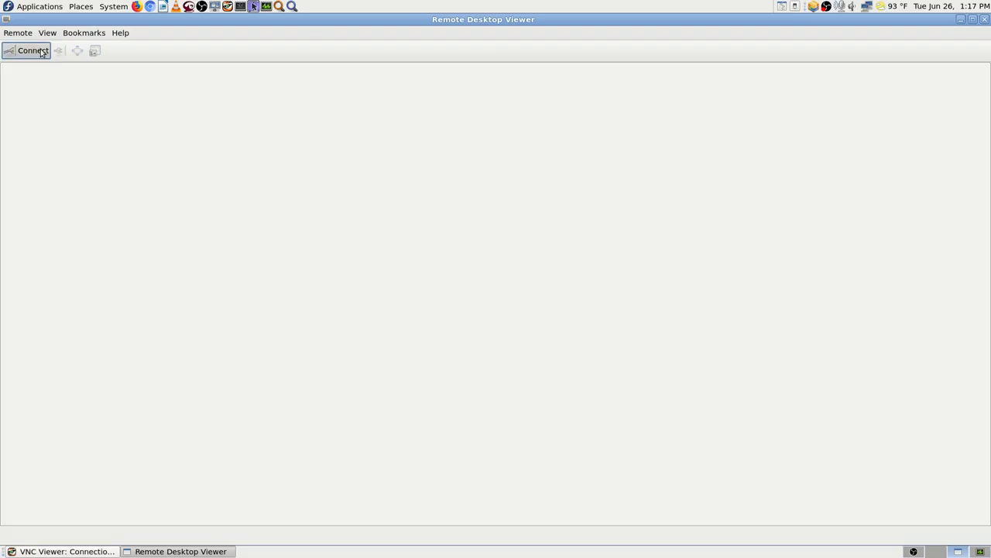
pyautogui.click(610, 226)
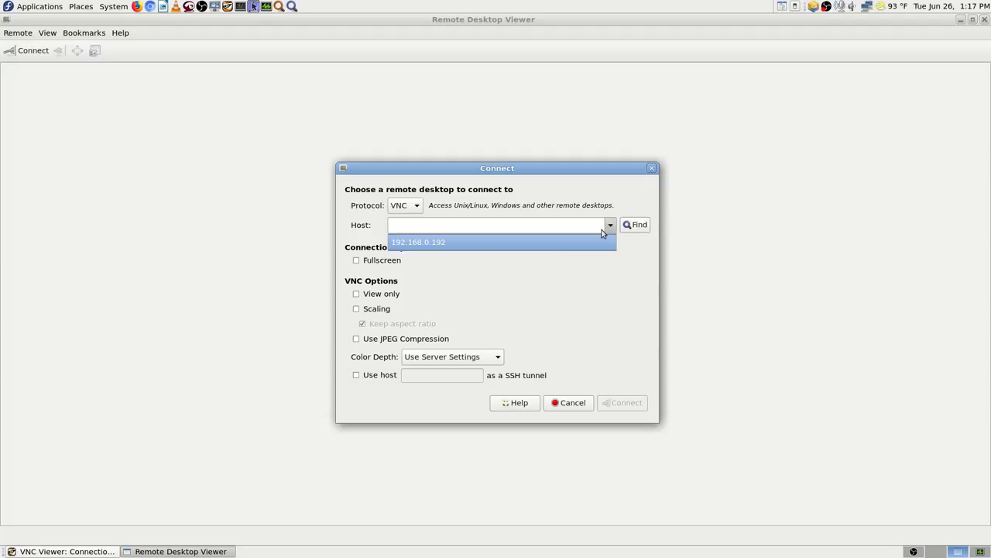
pyautogui.click(531, 242)
pyautogui.rightClick(430, 225)
pyautogui.click(461, 253)
pyautogui.click(583, 405)
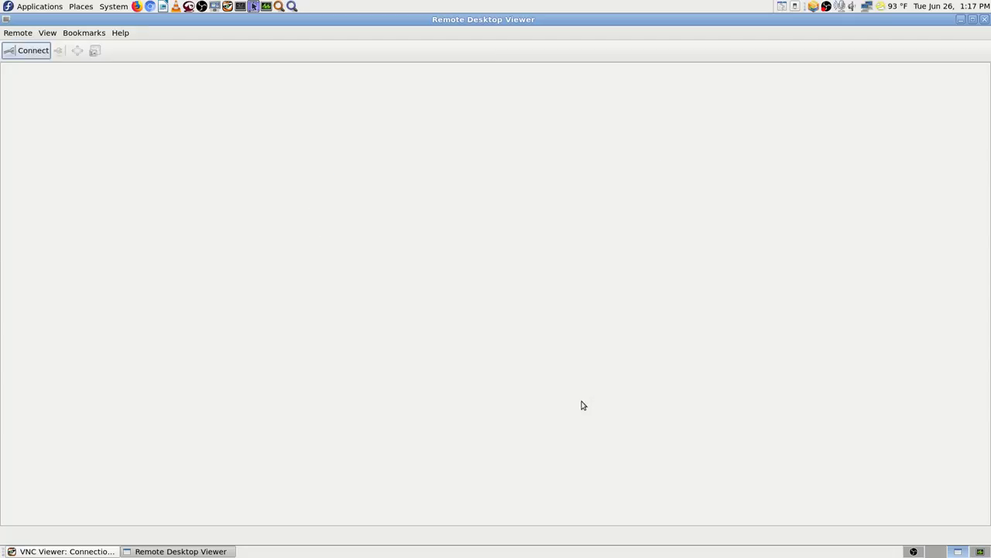
pyautogui.click(984, 19)
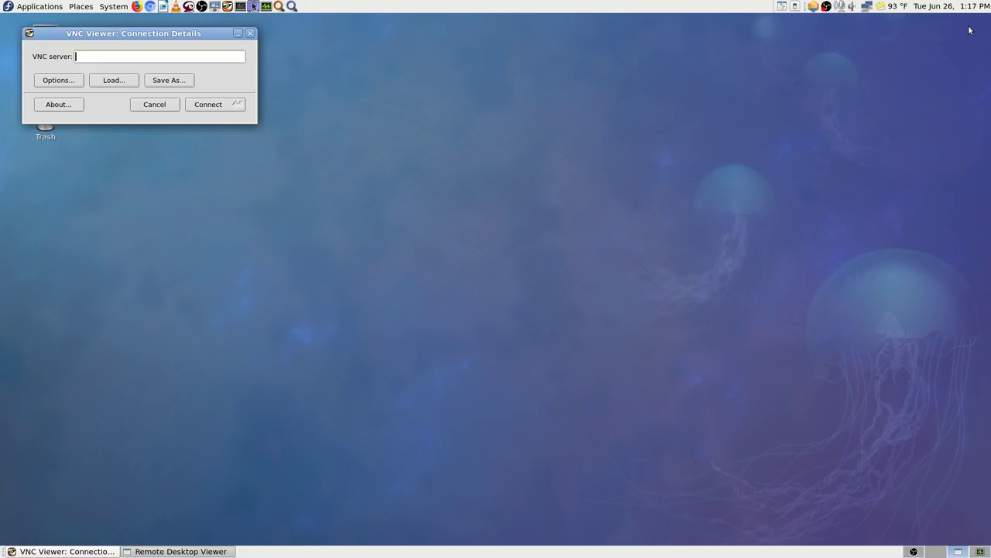
# Connect TigerVNC Viewer to the VNC server 192.168.0.192, entering the VNC password to authenticate.
pyautogui.hotkey('ctrl', 'v')
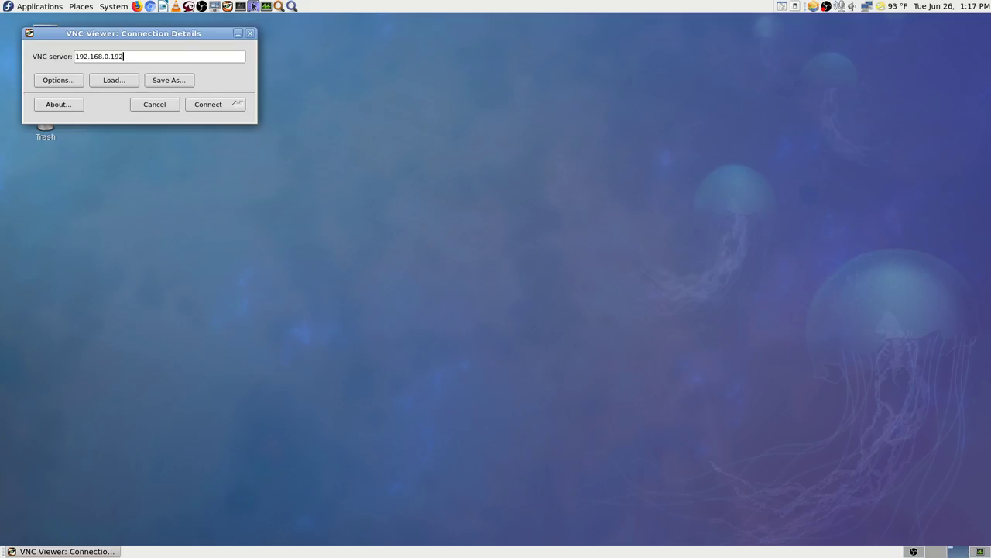
pyautogui.click(218, 104)
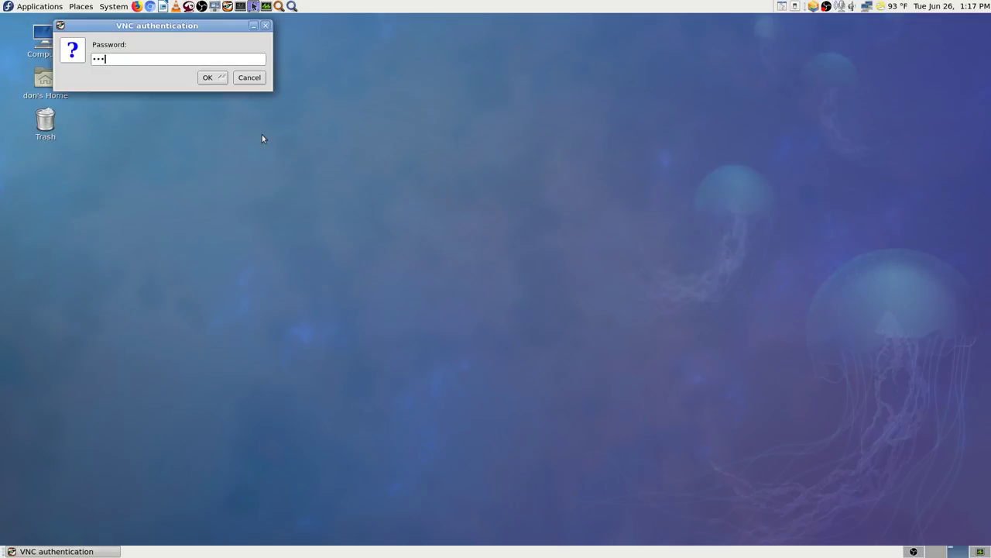
pyautogui.write('••••••••')
pyautogui.press('Return')
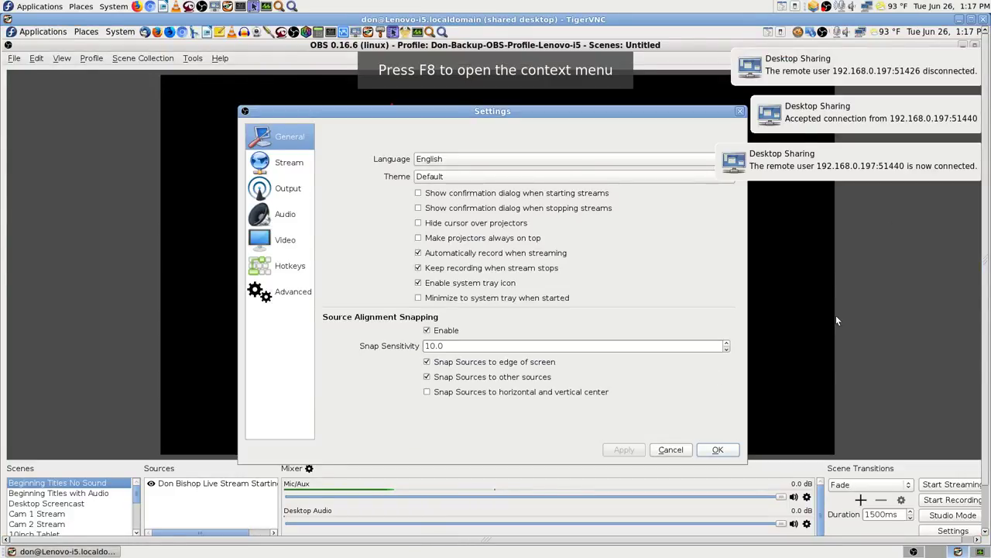
# Switch the TigerVNC remote session to full screen.
pyautogui.press('F8')
pyautogui.press('Down')
pyautogui.press('Down')
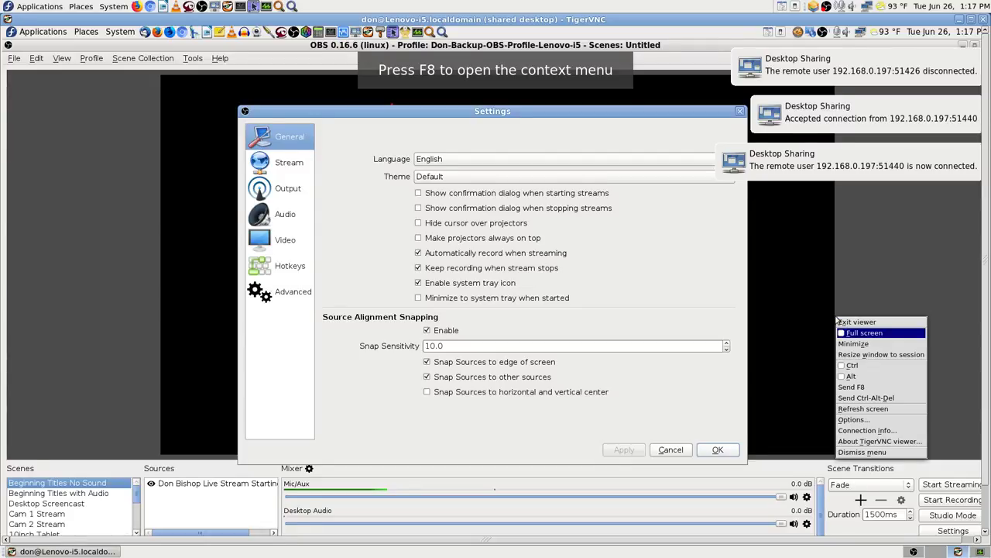
pyautogui.press('Return')
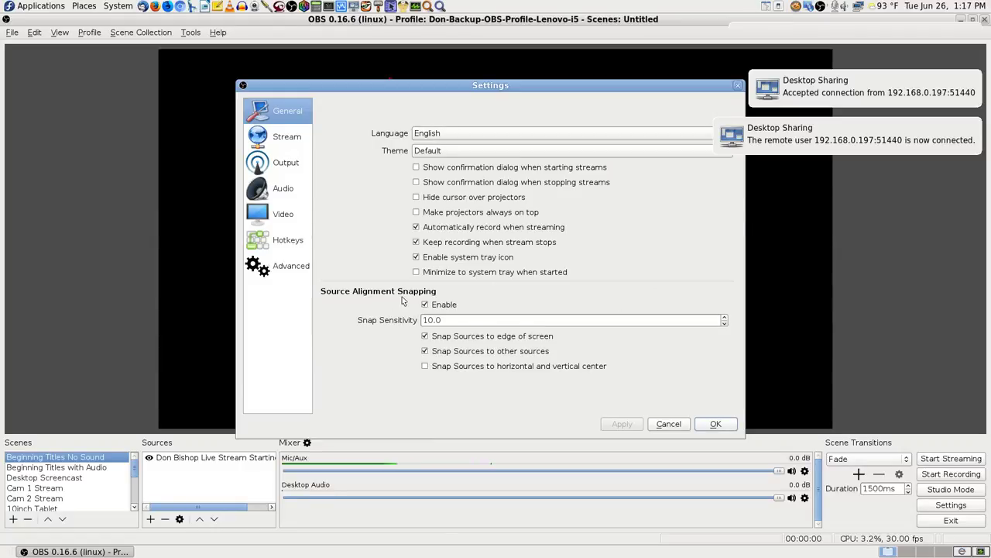
# Check the stream settings in the remote OBS, close them without changes, and look at the list of profiles.
pyautogui.click(281, 140)
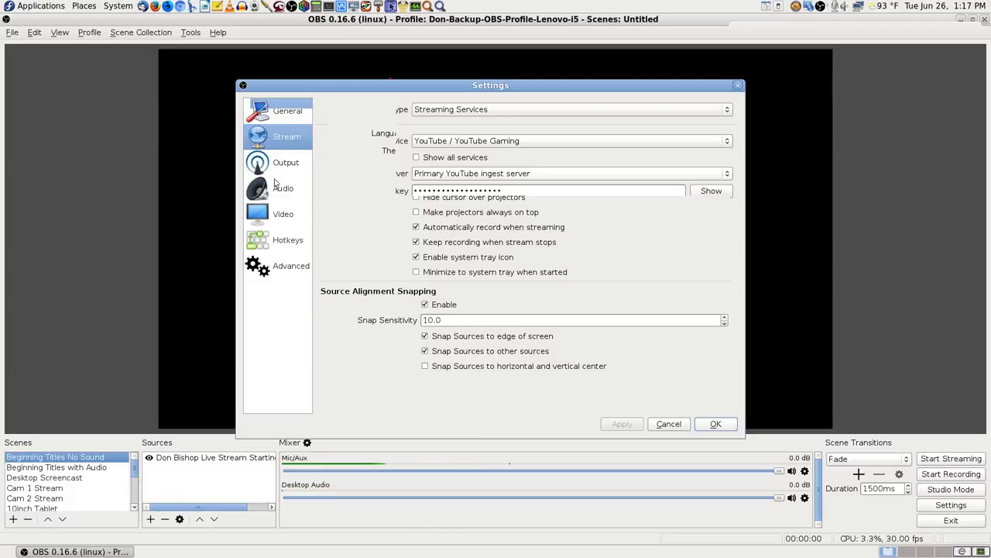
pyautogui.click(669, 424)
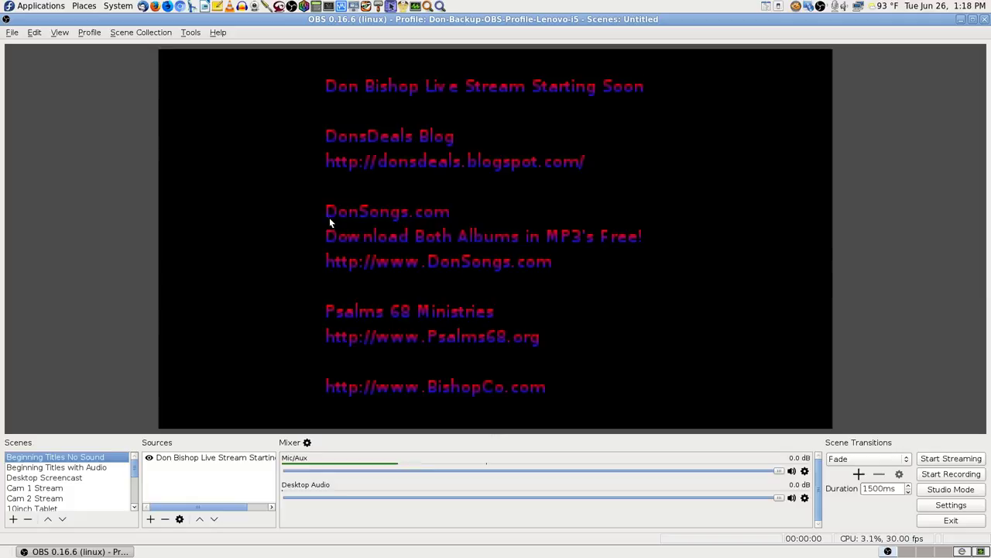
pyautogui.click(89, 33)
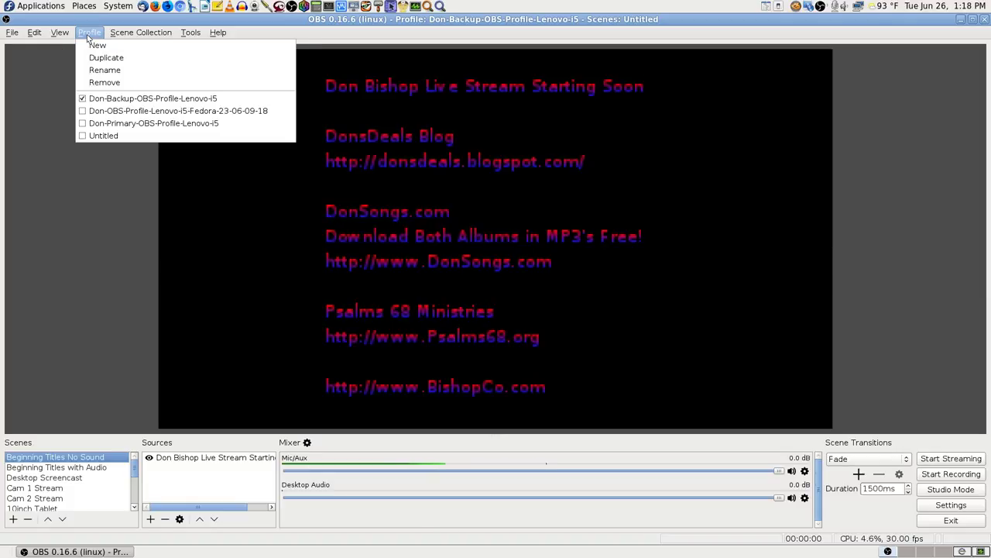
pyautogui.click(27, 106)
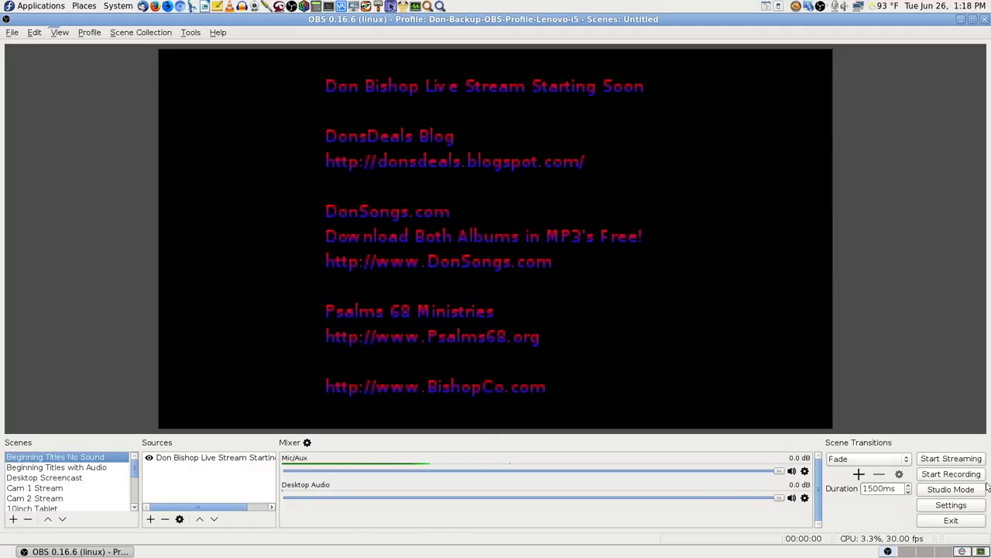
# Set the OBS stream server to Backup YouTube ingest server, and apply and close the settings.
pyautogui.click(952, 506)
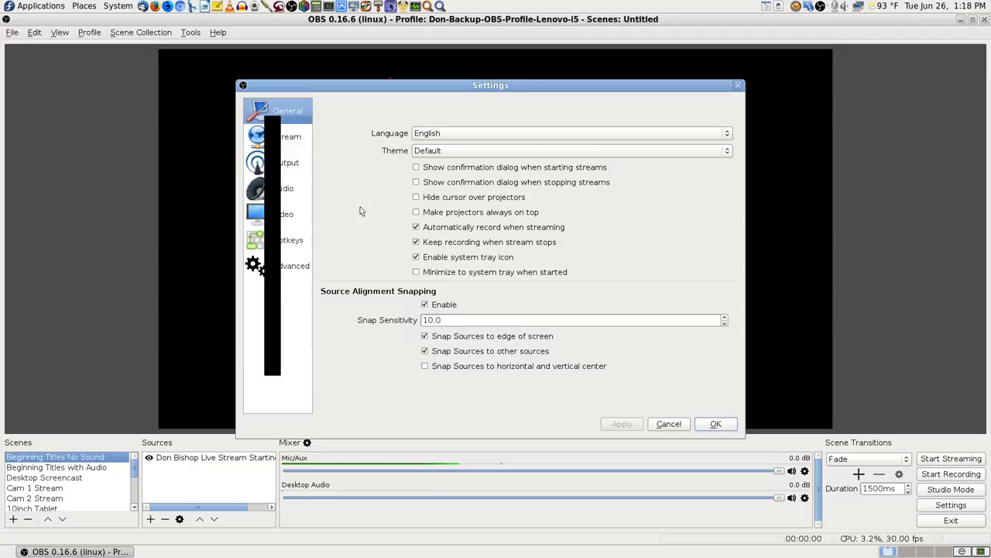
pyautogui.click(289, 139)
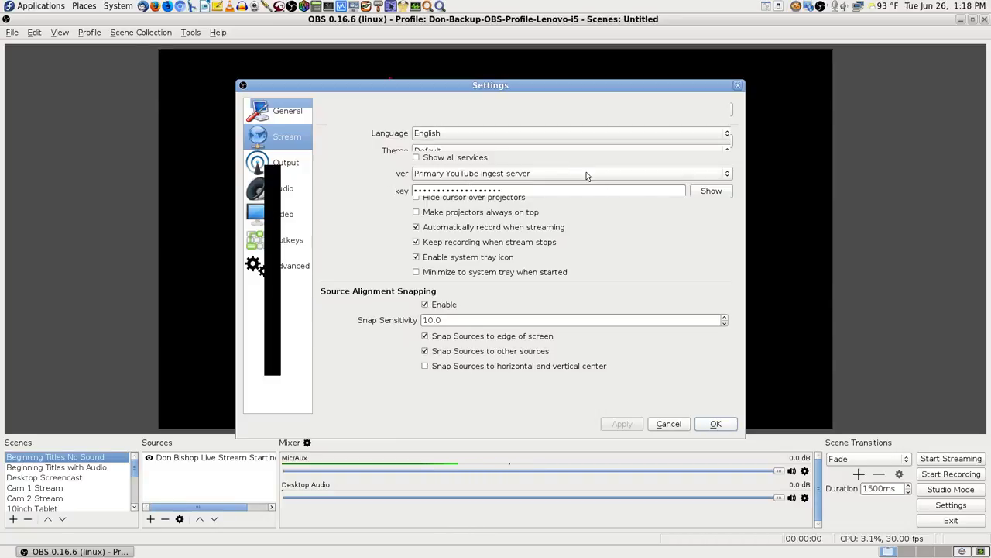
pyautogui.click(503, 173)
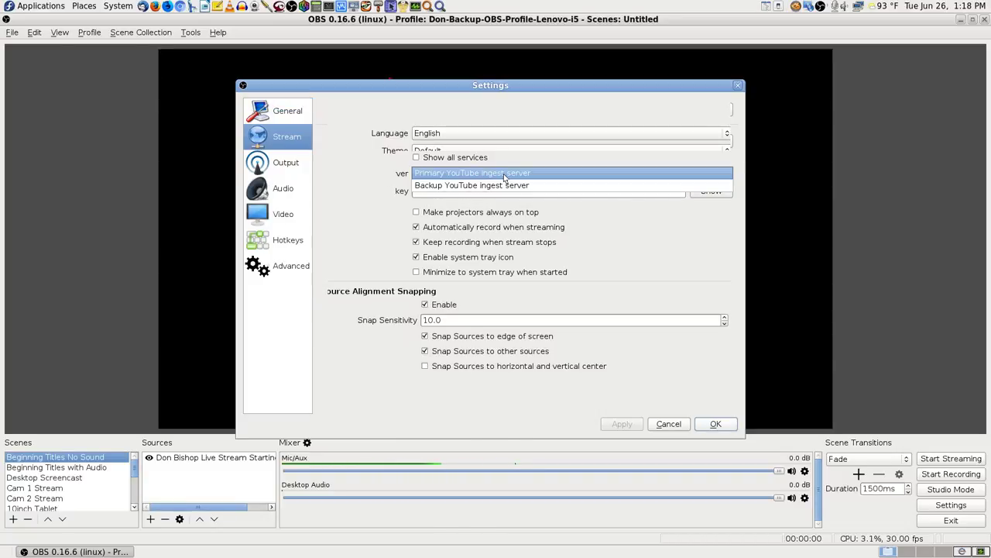
pyautogui.click(501, 186)
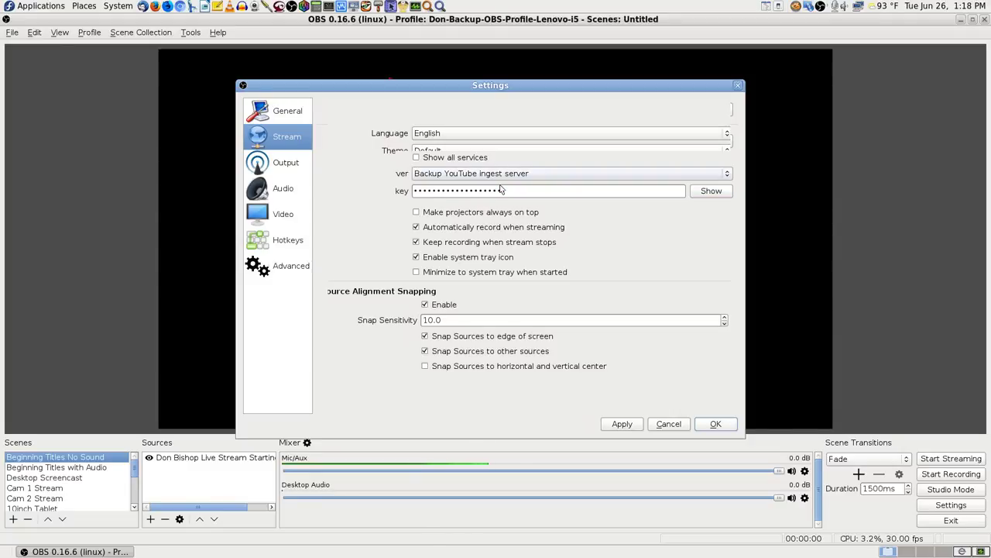
pyautogui.click(622, 423)
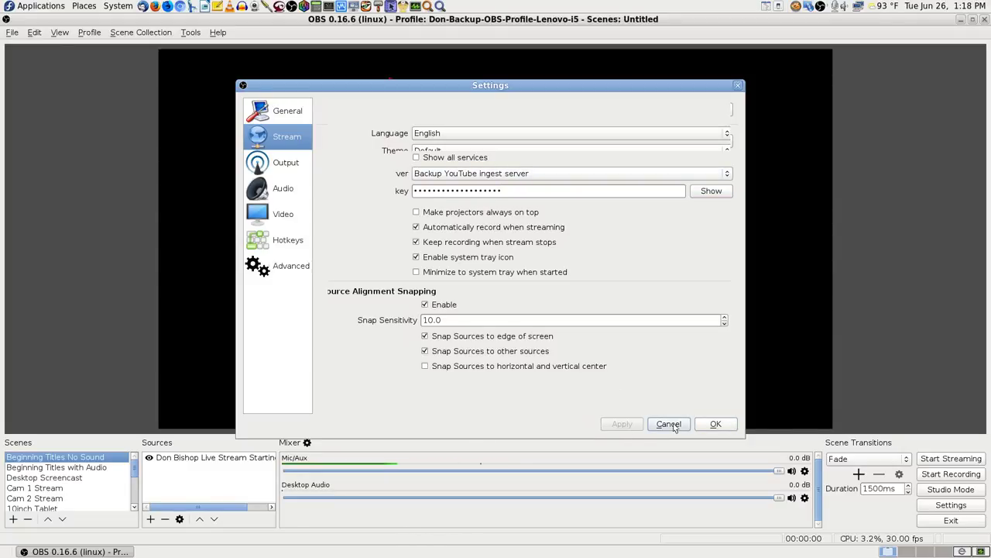
pyautogui.click(715, 424)
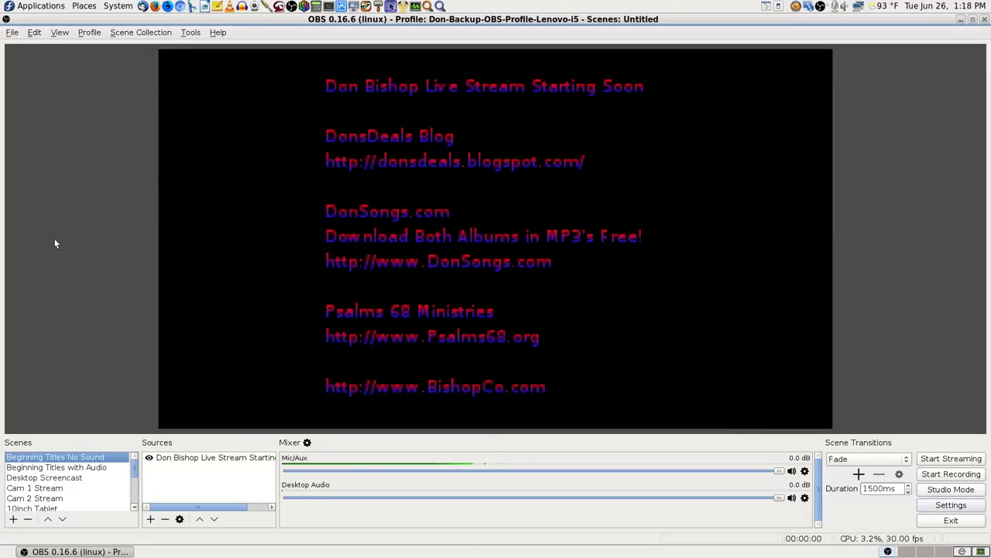
# View the available OBS profiles again and leave the current profile selected.
pyautogui.click(61, 34)
pyautogui.click(88, 51)
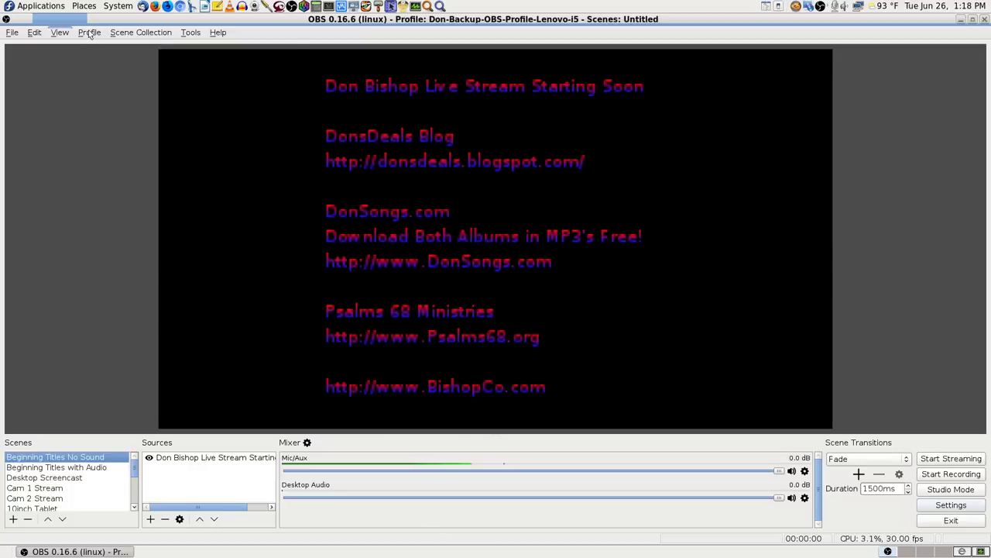
pyautogui.click(89, 34)
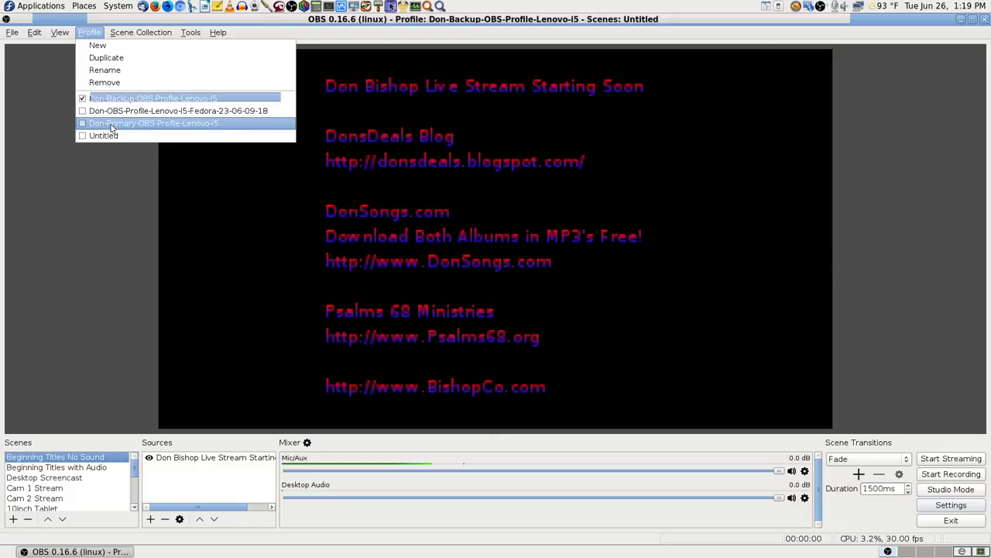
pyautogui.click(102, 258)
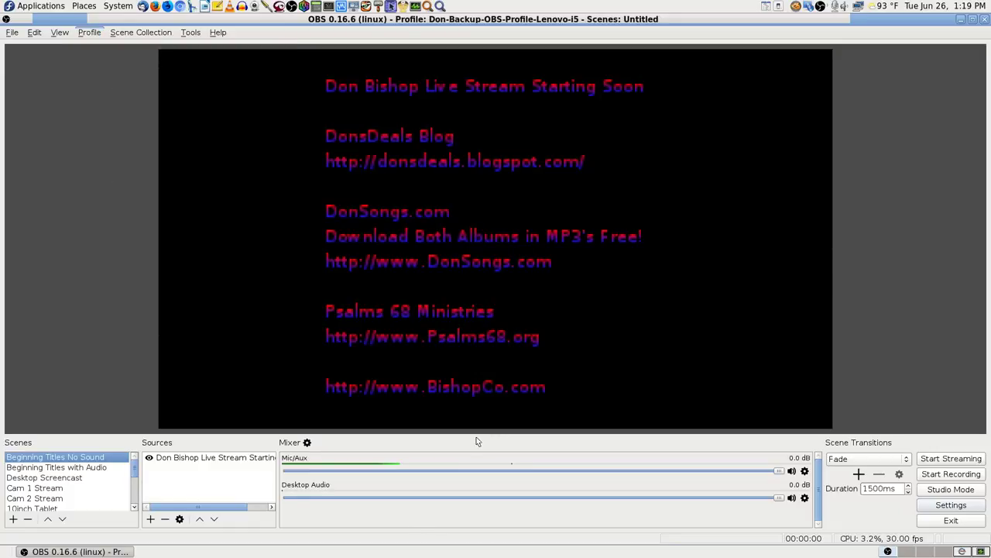
# Review the Stream, Output, Audio, Video, Hotkeys and Advanced settings in the remote OBS, and close them without changes.
pyautogui.click(948, 505)
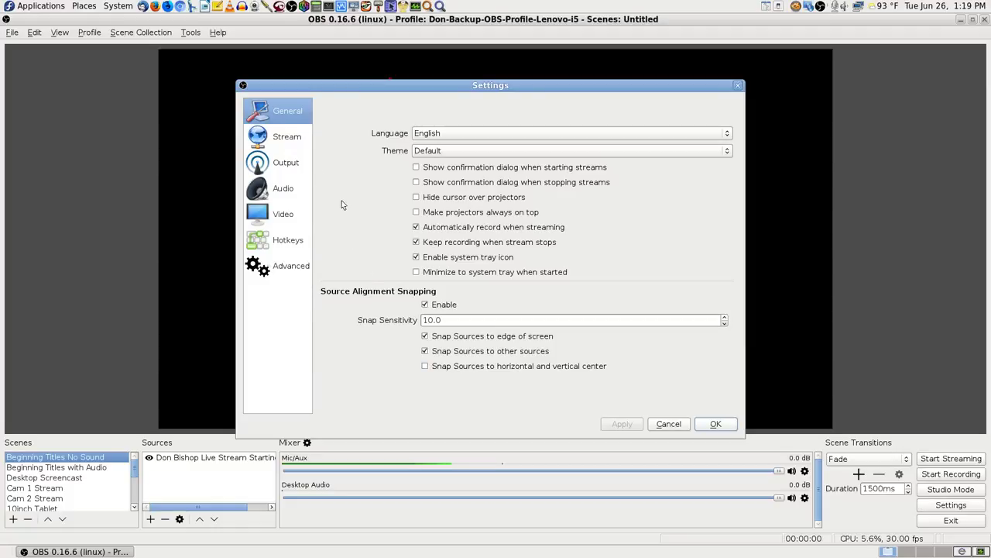
pyautogui.click(283, 140)
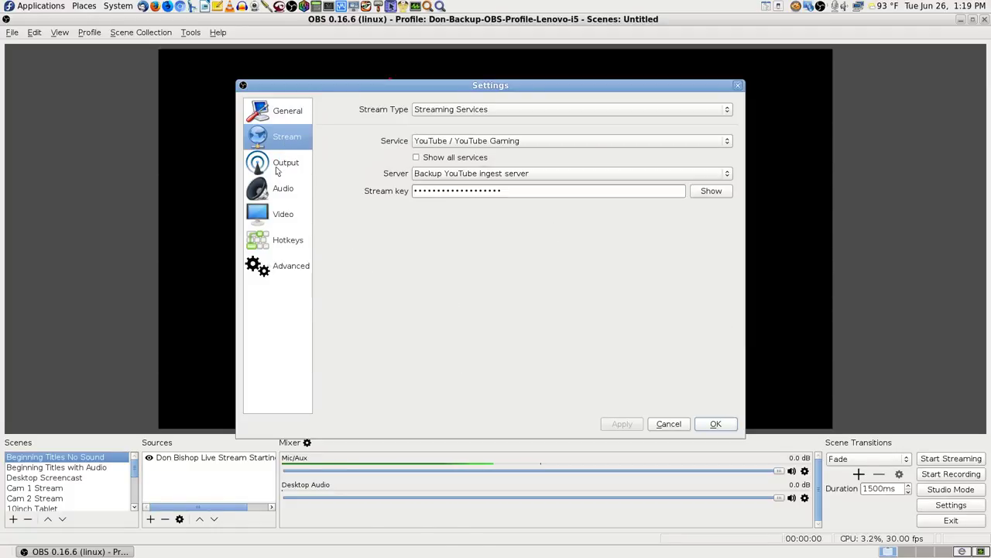
pyautogui.click(281, 169)
pyautogui.click(282, 169)
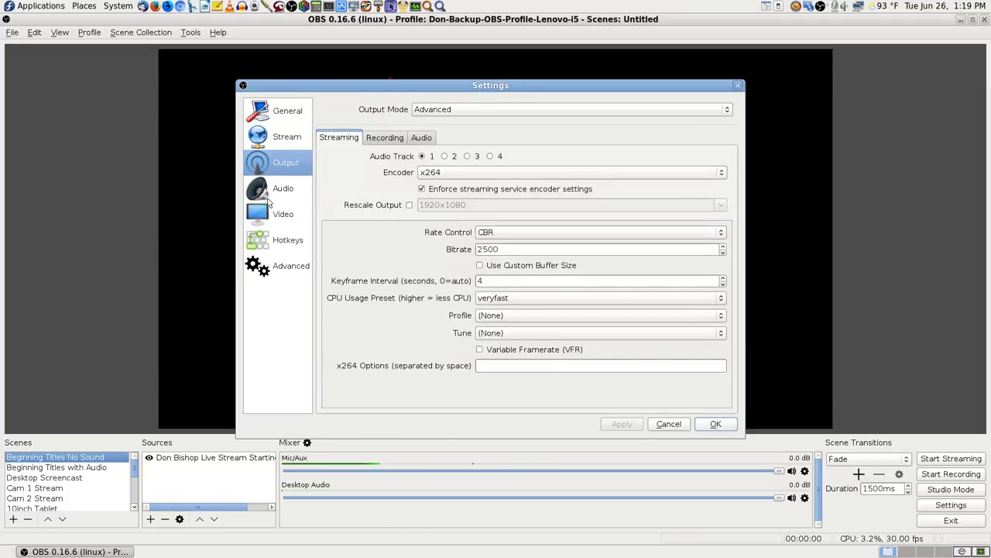
pyautogui.click(269, 200)
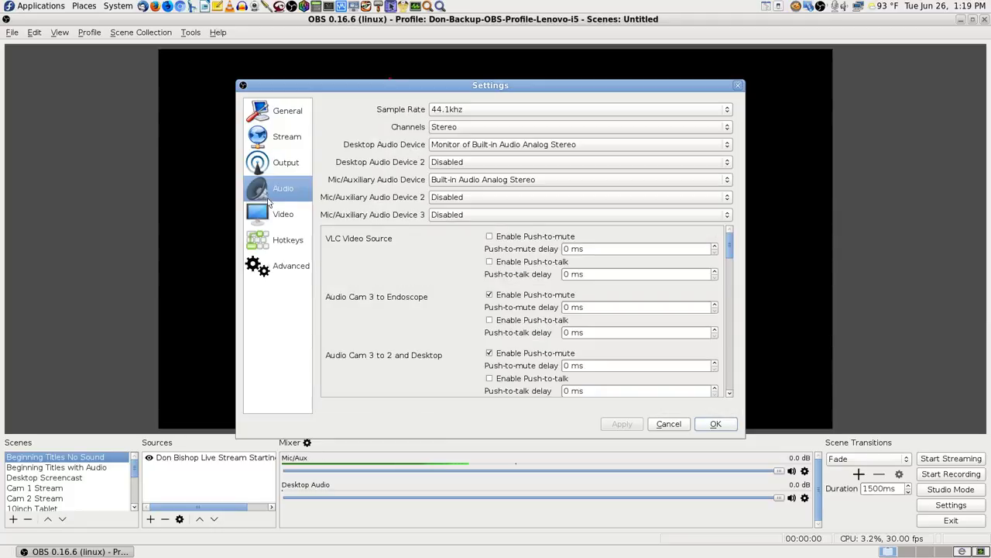
pyautogui.click(279, 223)
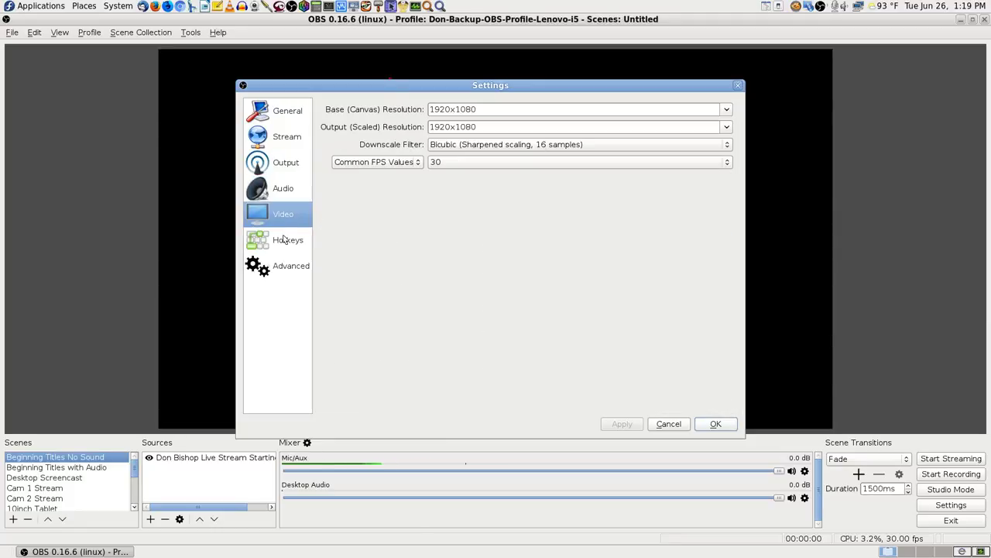
pyautogui.click(286, 245)
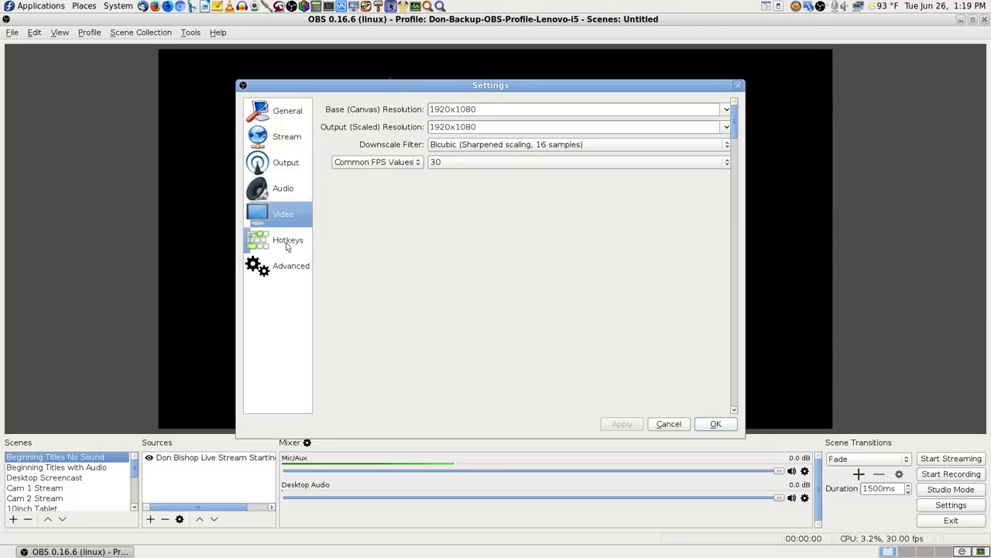
pyautogui.click(286, 265)
pyautogui.click(285, 188)
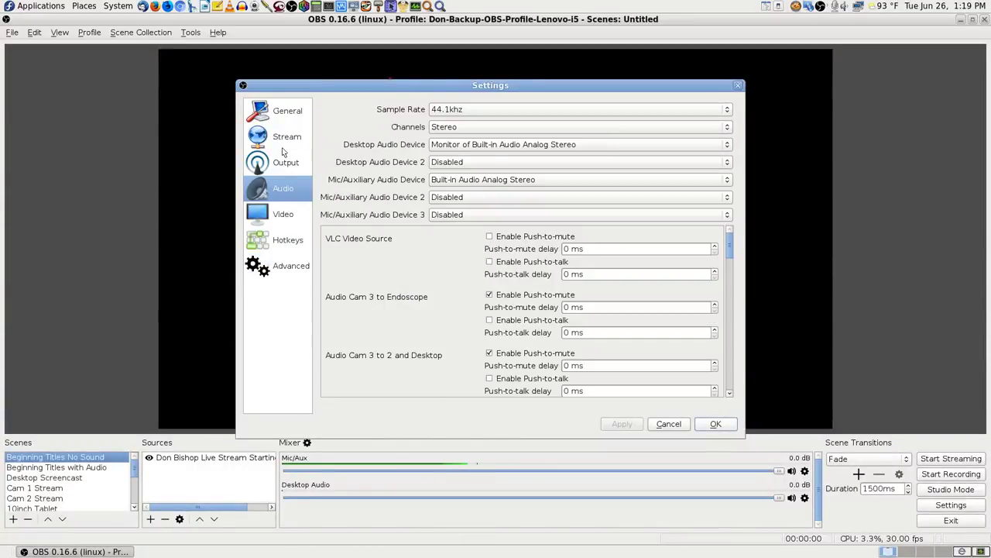
pyautogui.click(280, 167)
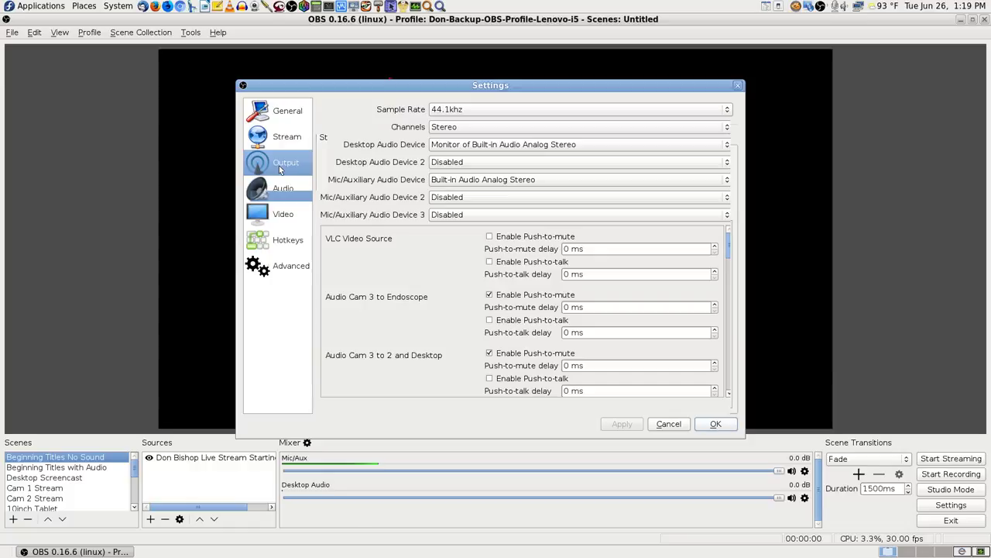
pyautogui.click(671, 424)
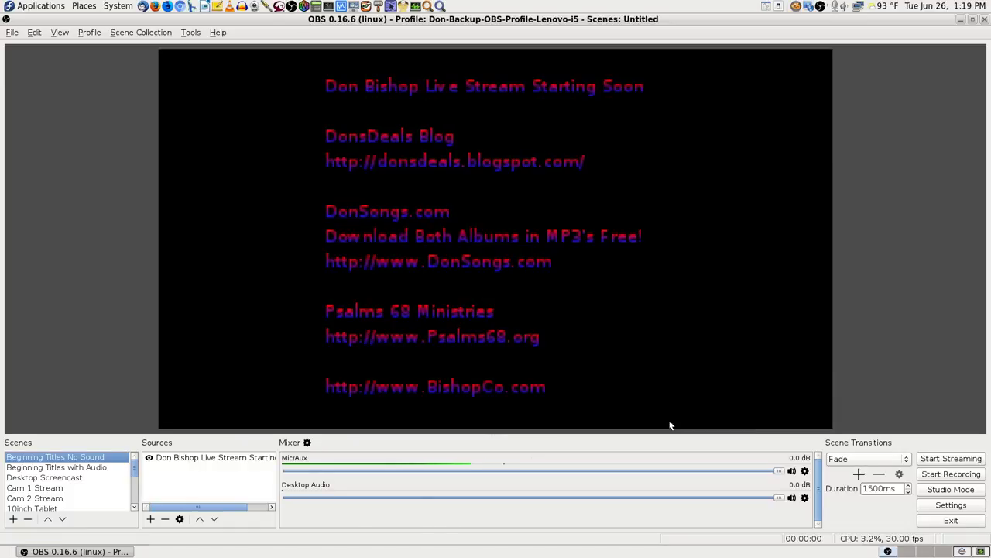
# Switch the remote OBS to the primary Lenovo-i5 profile.
pyautogui.click(82, 35)
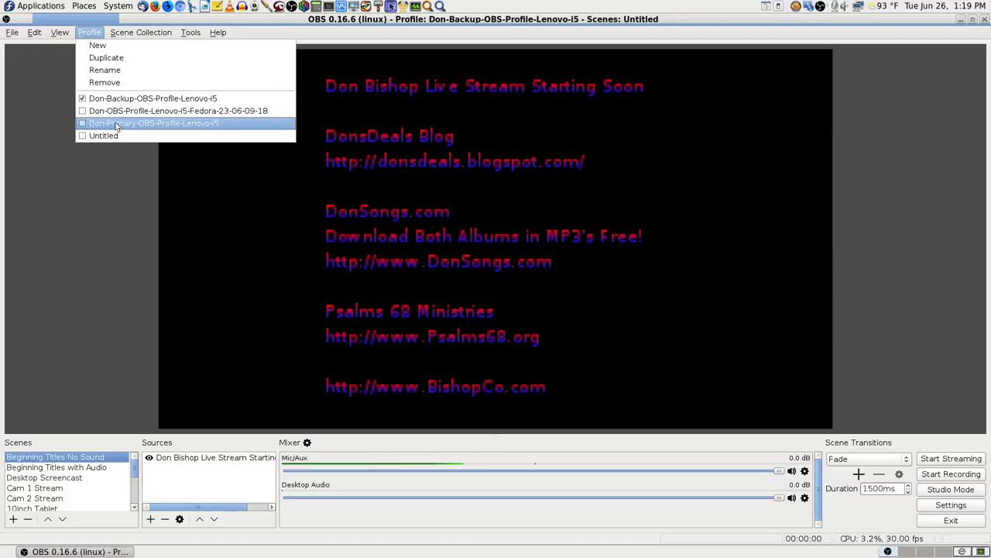
pyautogui.click(117, 127)
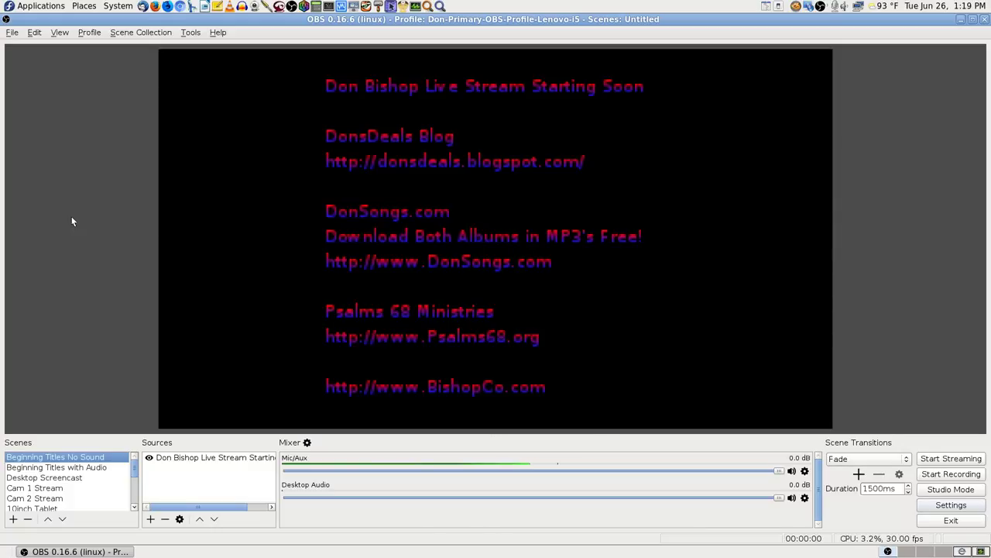
# Check the remote computer's process list in System Monitor, and return to OBS to exit it.
pyautogui.click(980, 549)
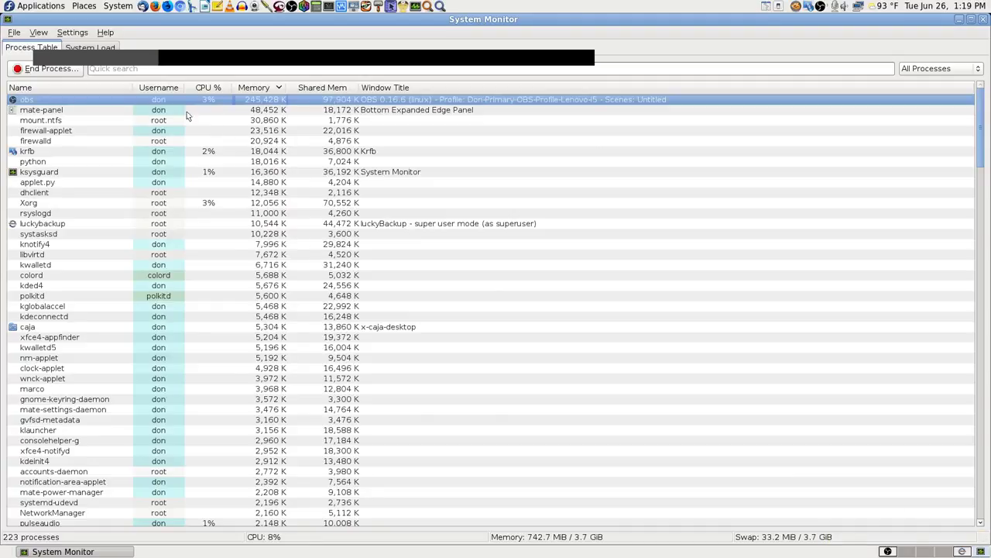
pyautogui.click(887, 551)
pyautogui.click(951, 520)
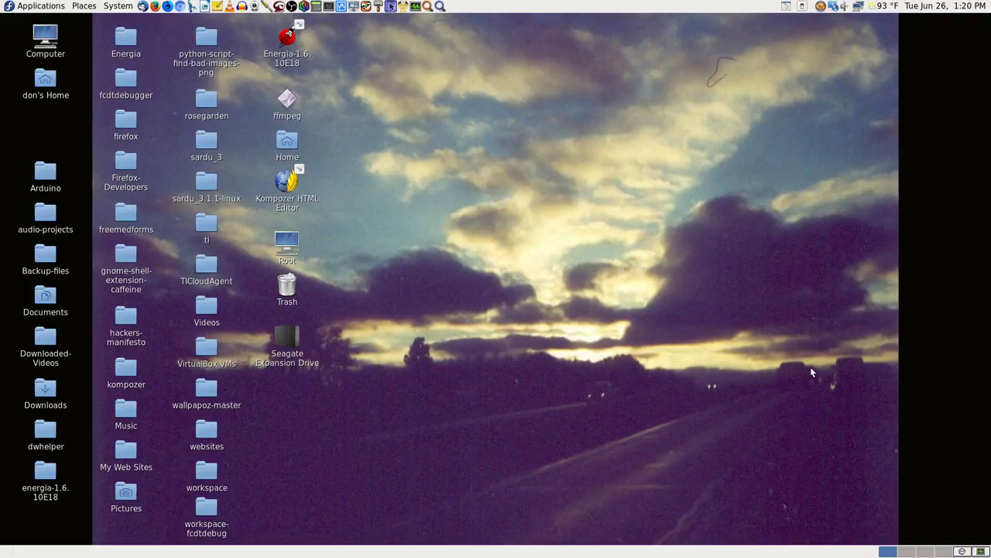
# Run the default luckyBackup profile on the remote computer, and check its processes in System Monitor before switching to Workspace 4.
pyautogui.click(960, 550)
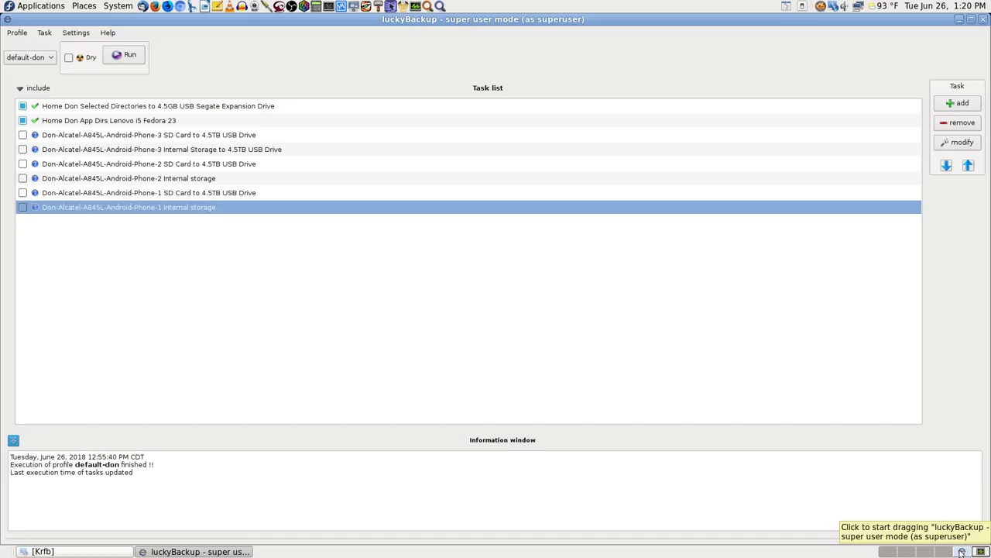
pyautogui.click(126, 53)
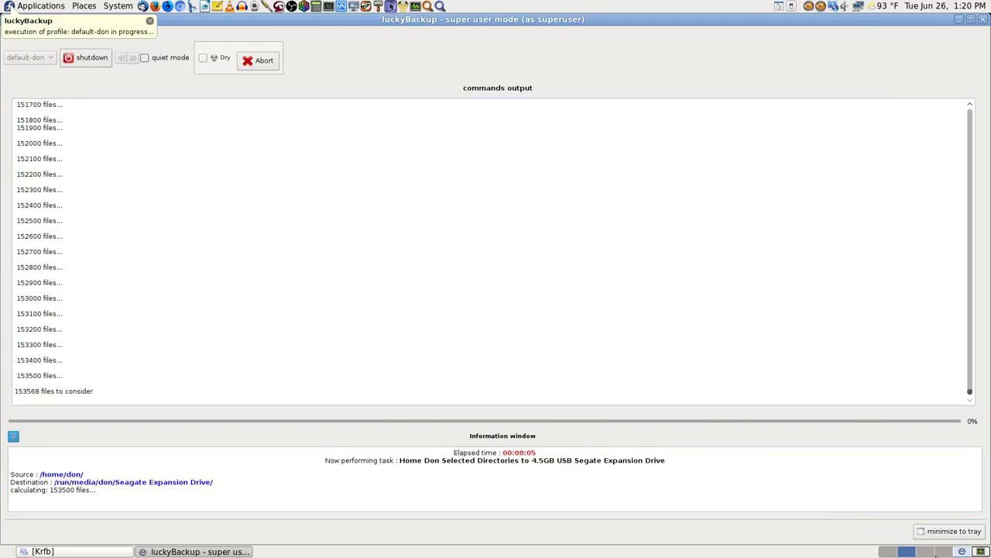
pyautogui.click(979, 549)
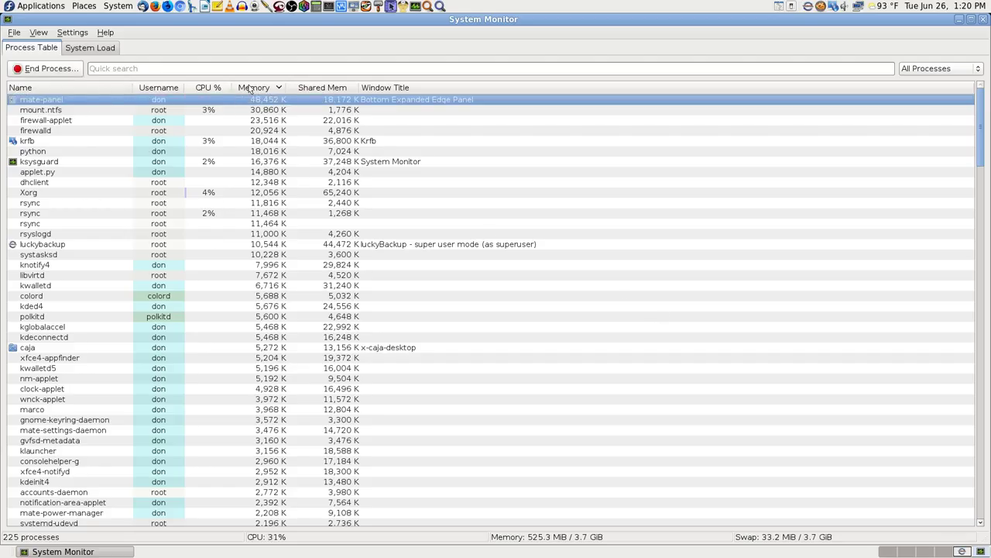
pyautogui.click(948, 551)
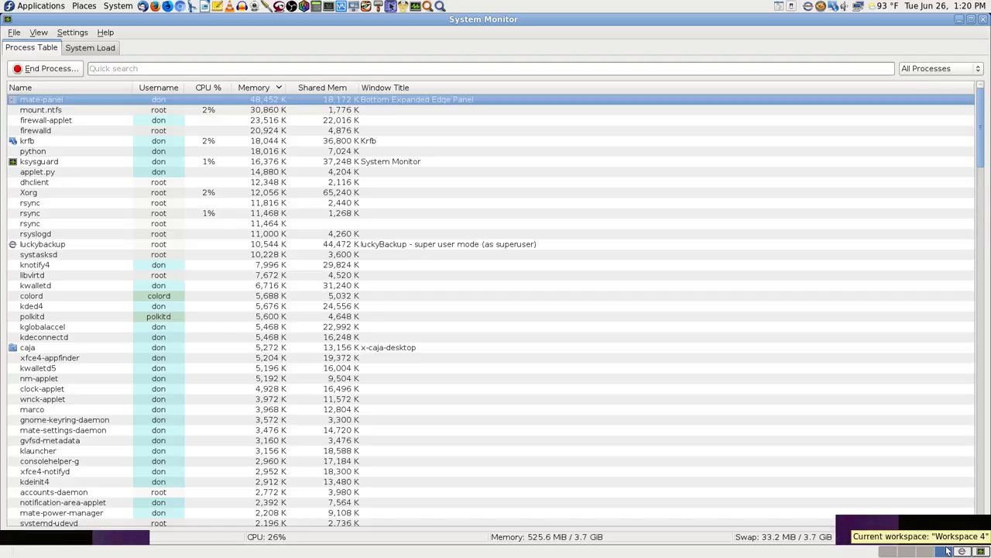
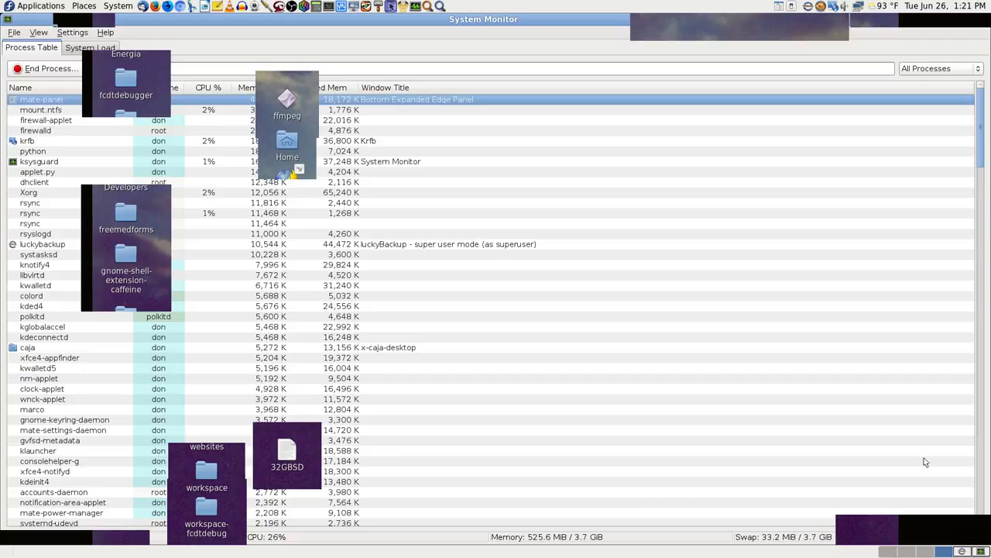
# Take the TigerVNC session out of full screen and close the viewer window.
pyautogui.press('F8')
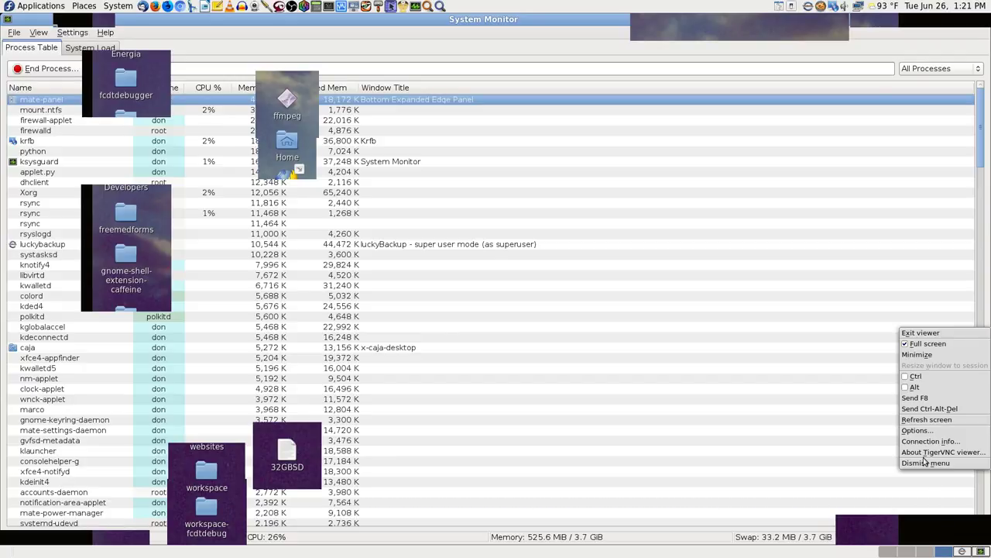
pyautogui.press('Down')
pyautogui.press('Down')
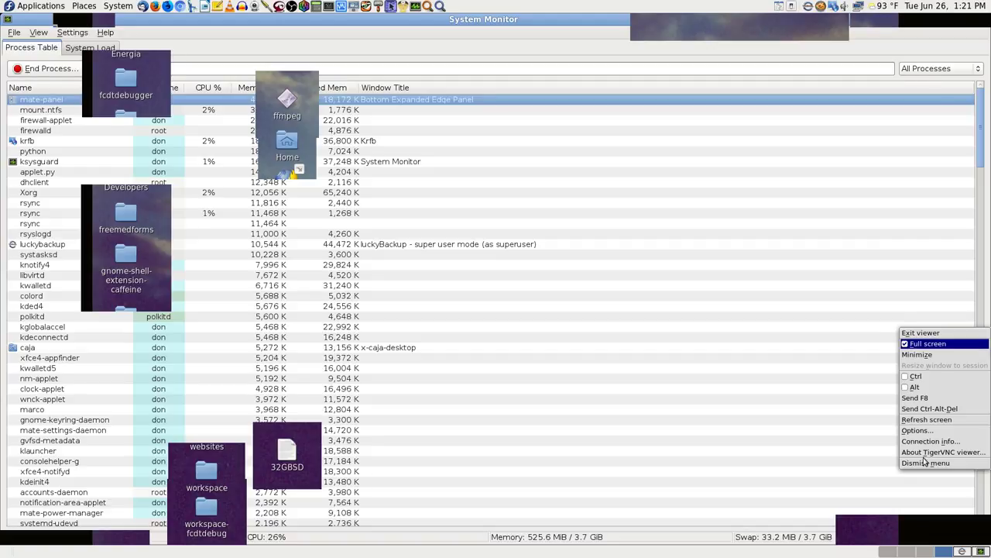
pyautogui.press('Return')
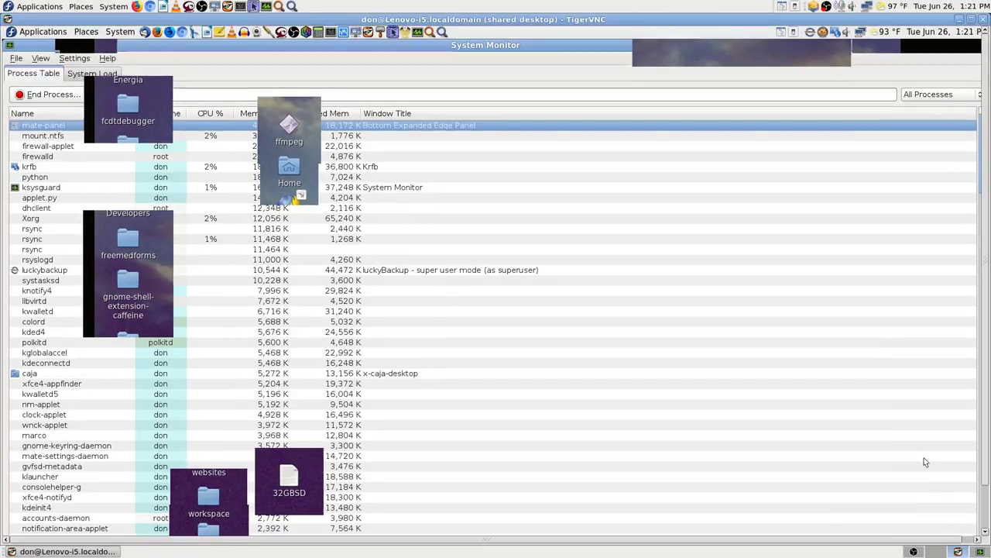
pyautogui.click(984, 22)
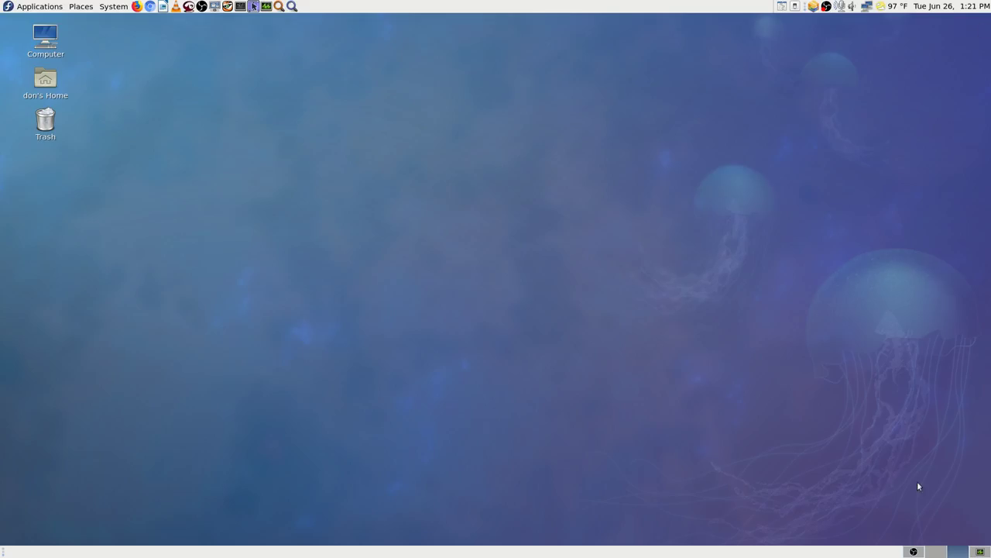
# Check the local computer's System Monitor and the OBS streaming status on their workspaces.
pyautogui.click(980, 552)
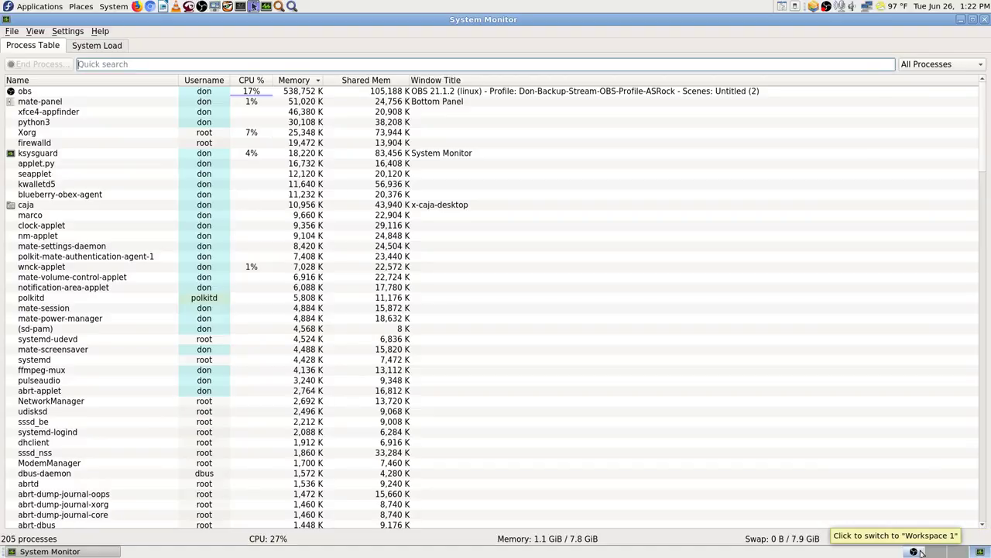
pyautogui.click(930, 551)
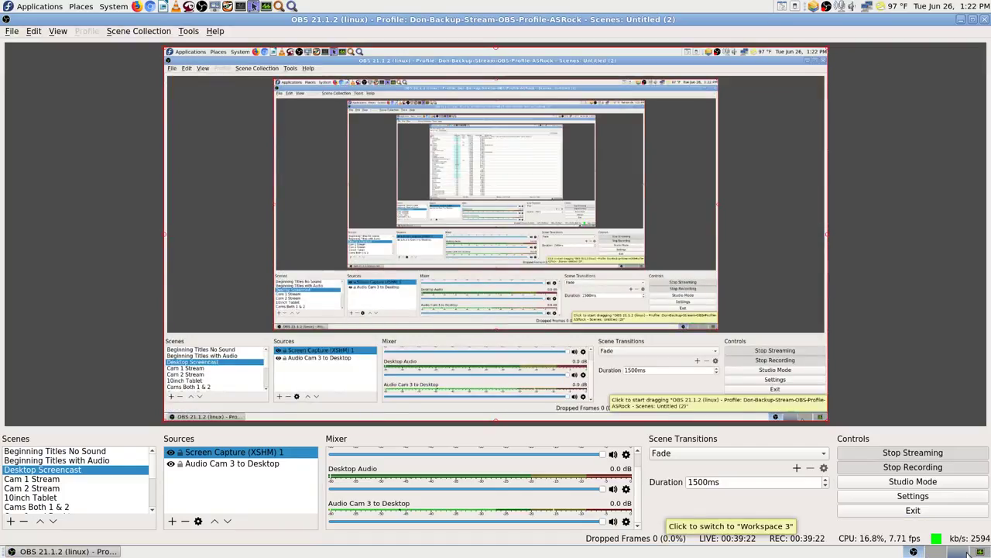
pyautogui.click(928, 551)
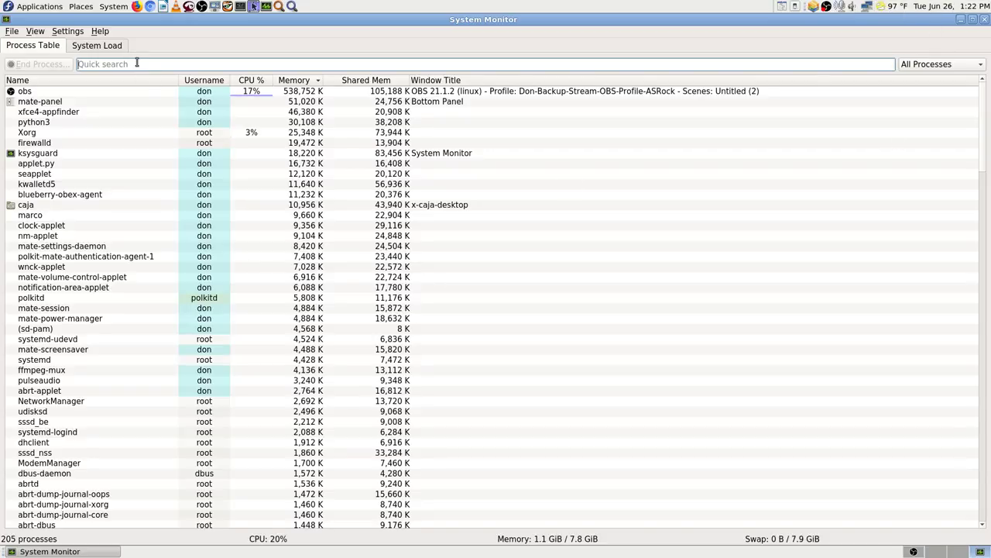
# Search the local System Monitor process list for "vnc" and "rem", clearing each search term.
pyautogui.write('vnc')
pyautogui.press('BackSpace')
pyautogui.press('BackSpace')
pyautogui.press('BackSpace')
pyautogui.write('remote')
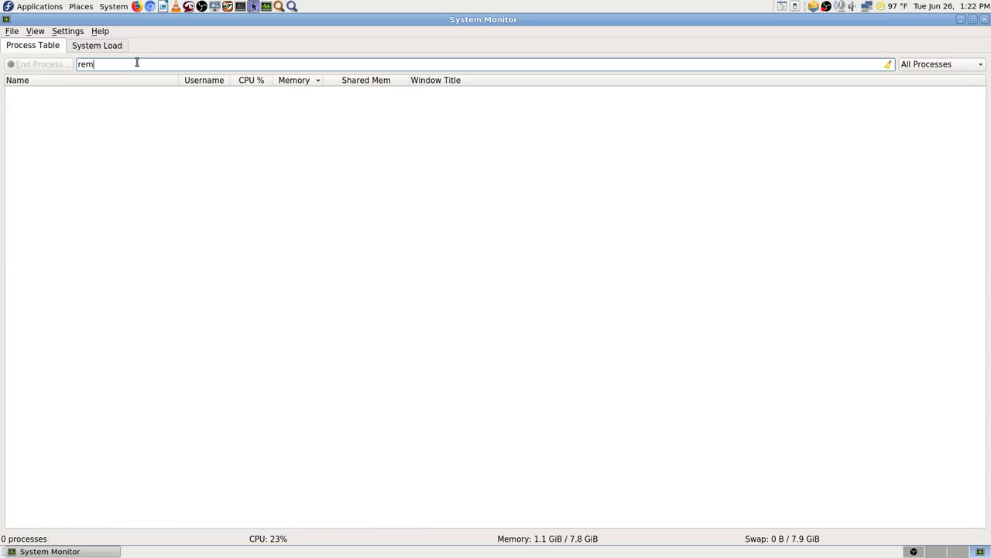
pyautogui.press('BackSpace')
pyautogui.press('BackSpace')
pyautogui.press('BackSpace')
pyautogui.press('BackSpace')
pyautogui.press('BackSpace')
pyautogui.press('BackSpace')
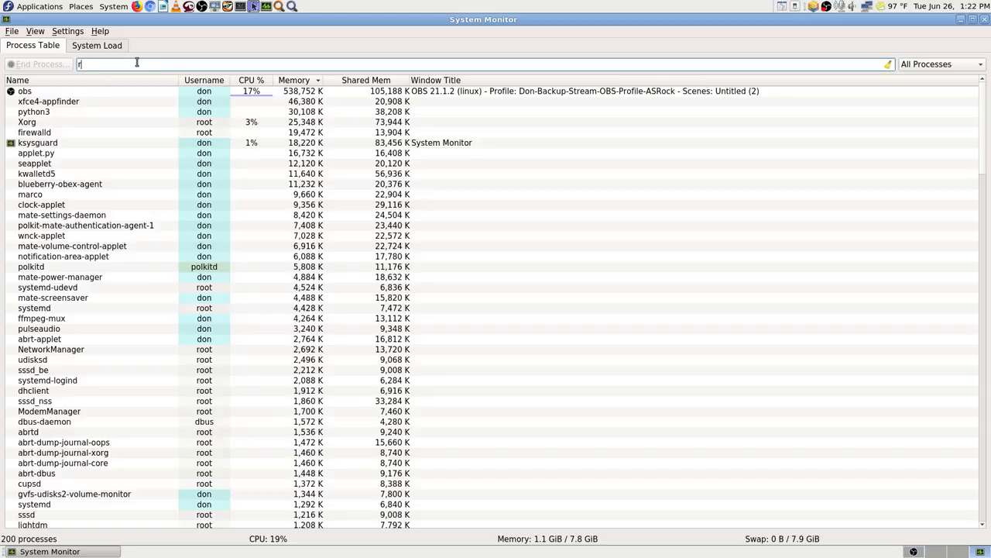
# Search the process list for "tiger" and "vin", and clear the search to list all processes again.
pyautogui.write('tiger')
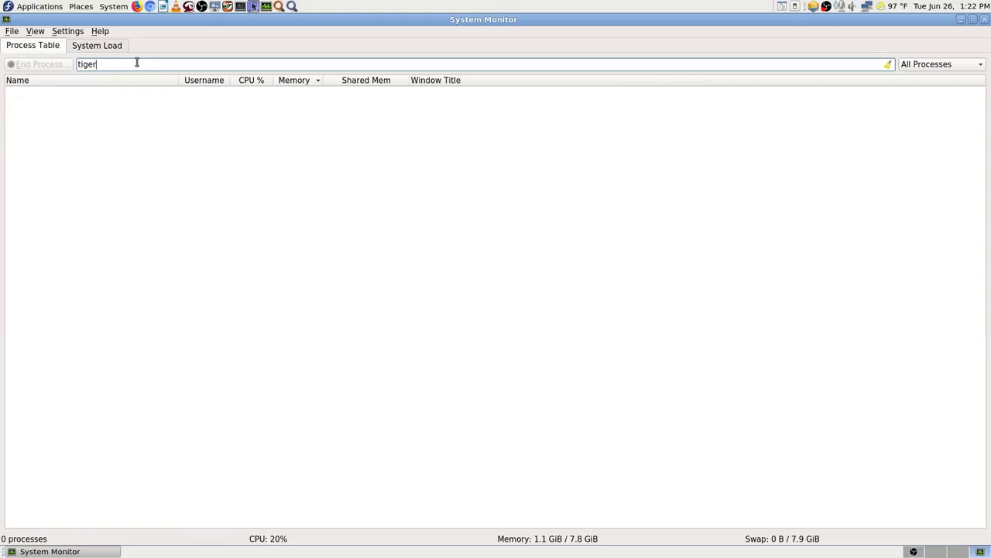
pyautogui.press('BackSpace')
pyautogui.press('BackSpace')
pyautogui.press('BackSpace')
pyautogui.press('BackSpace')
pyautogui.write('v')
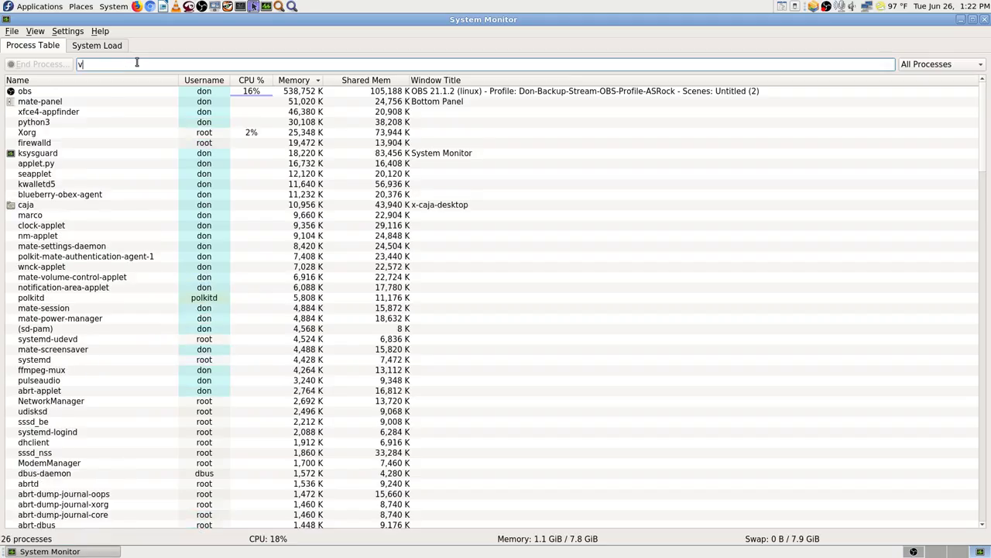
pyautogui.write('nc')
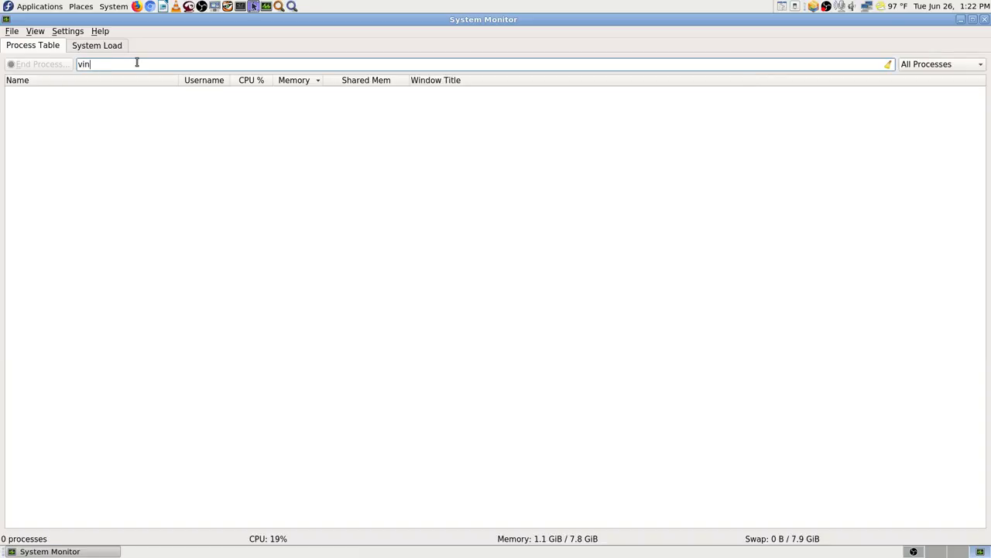
pyautogui.press('BackSpace')
pyautogui.press('BackSpace')
pyautogui.press('BackSpace')
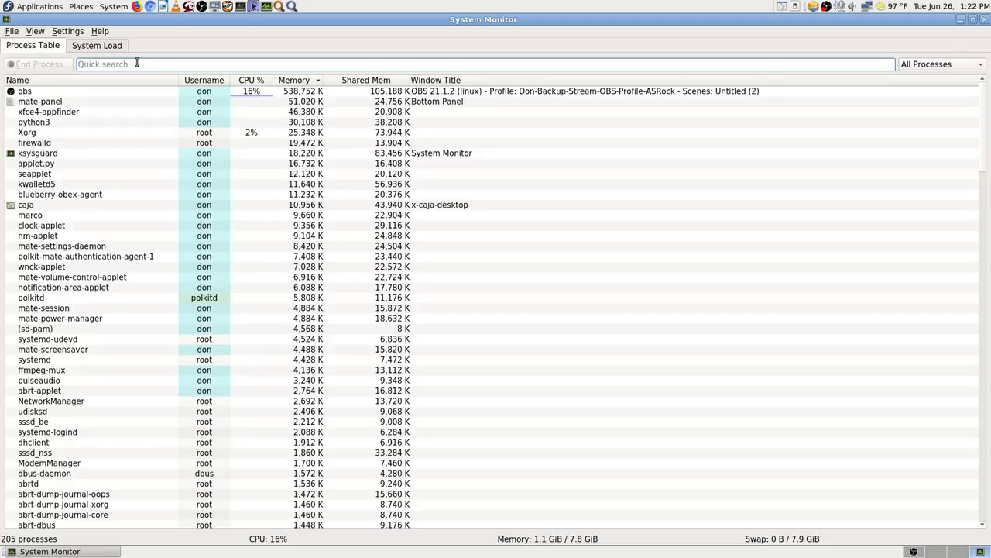
pyautogui.click(136, 63)
pyautogui.write('vin')
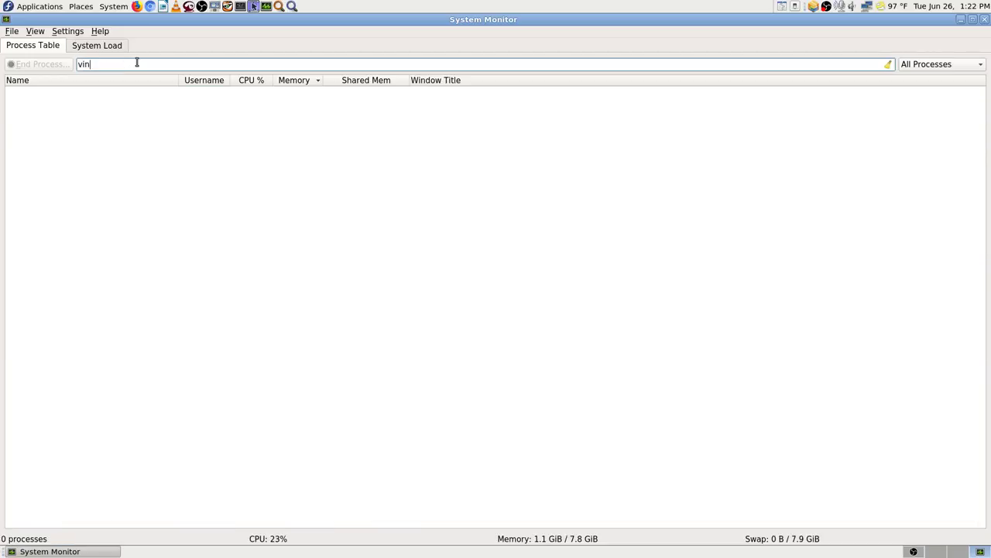
pyautogui.press('BackSpace')
pyautogui.press('BackSpace')
pyautogui.press('BackSpace')
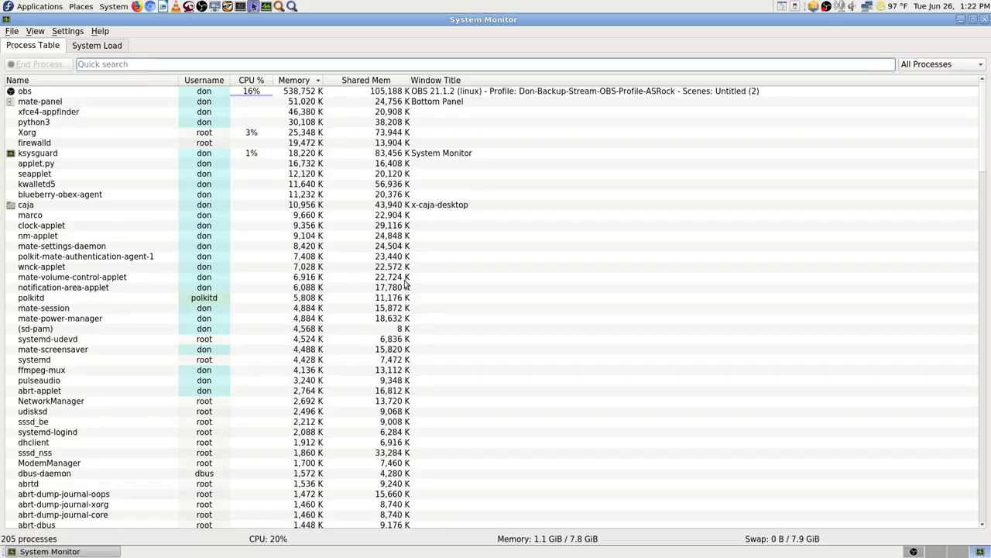
# Switch to the empty local workspace and launch TigerVNC Viewer.
pyautogui.moveTo(404, 283)
pyautogui.click(958, 553)
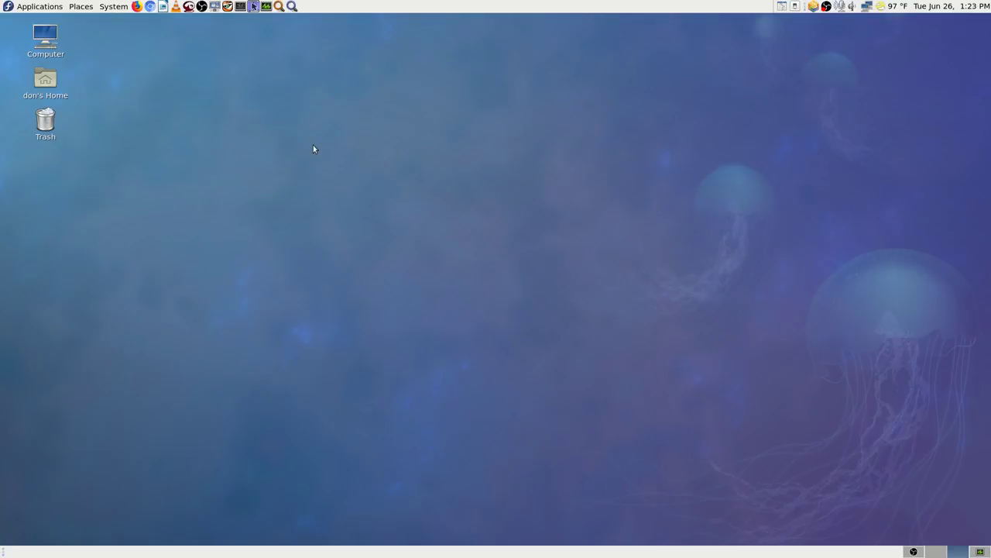
pyautogui.click(228, 7)
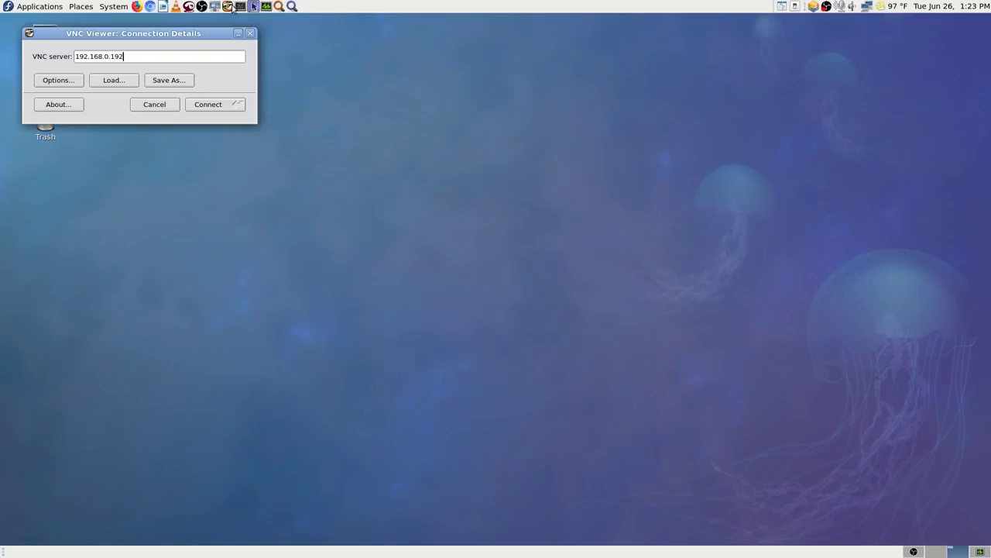
# Connect to the VNC server 192.168.0.192, entering the VNC password, and show the remote desktop in full screen.
pyautogui.click(219, 107)
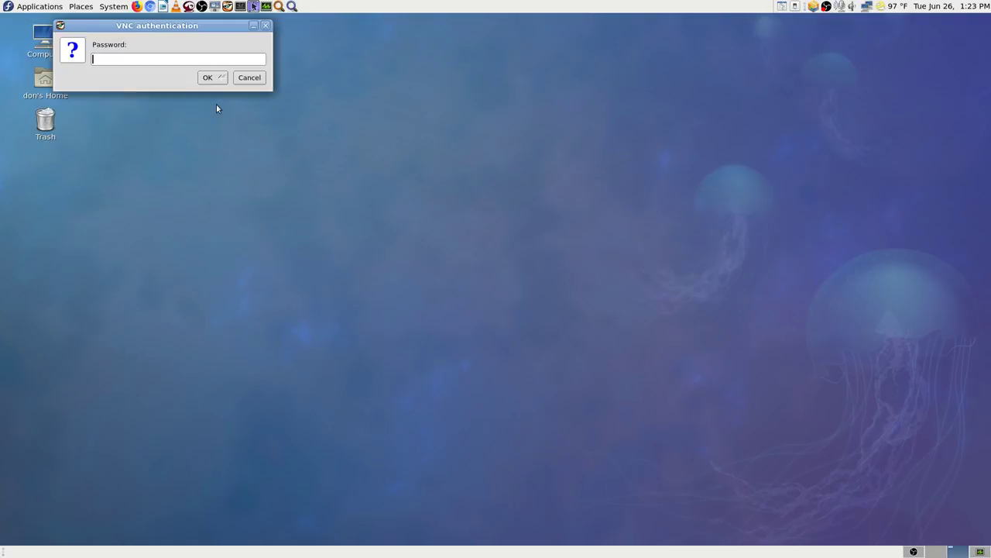
pyautogui.write('*****')
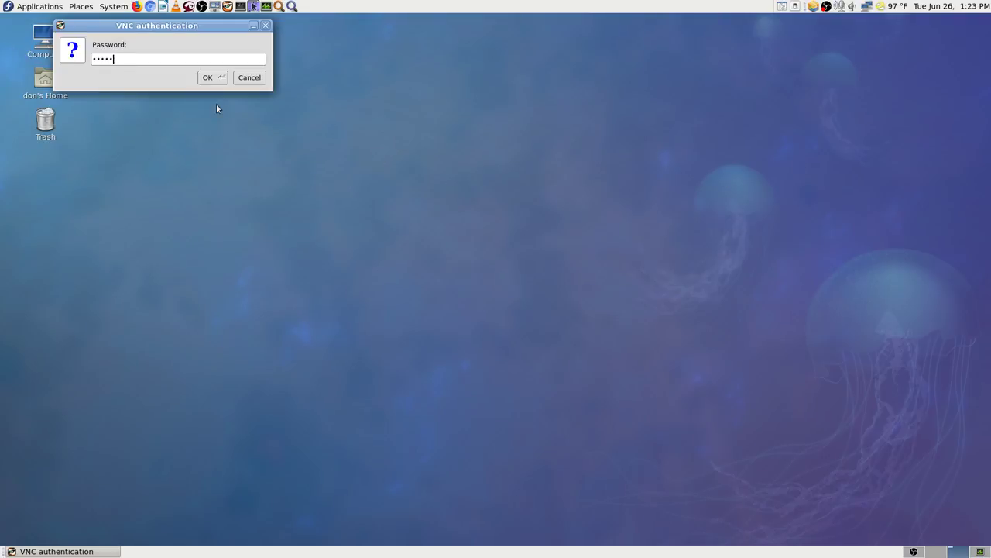
pyautogui.write('***')
pyautogui.press('Return')
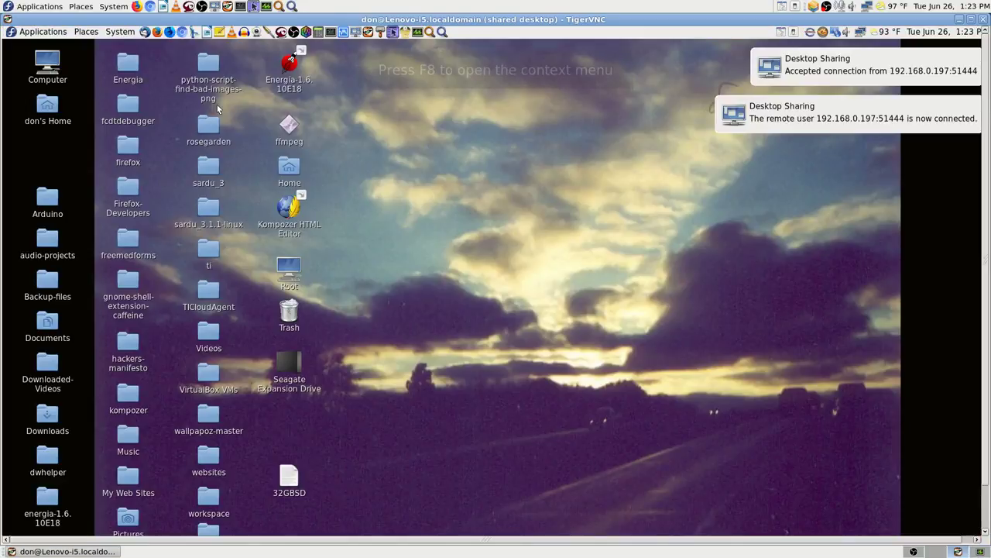
pyautogui.press('F8')
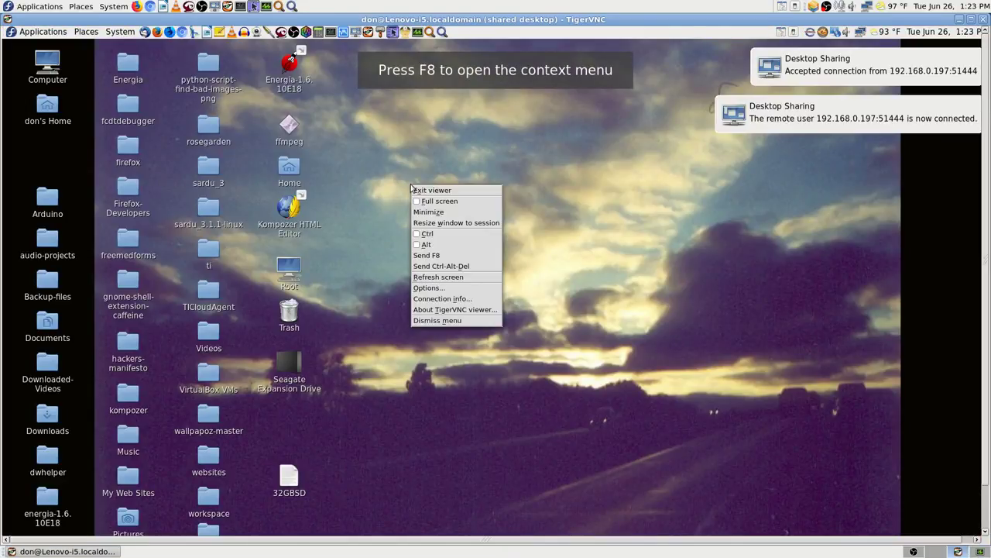
pyautogui.click(435, 201)
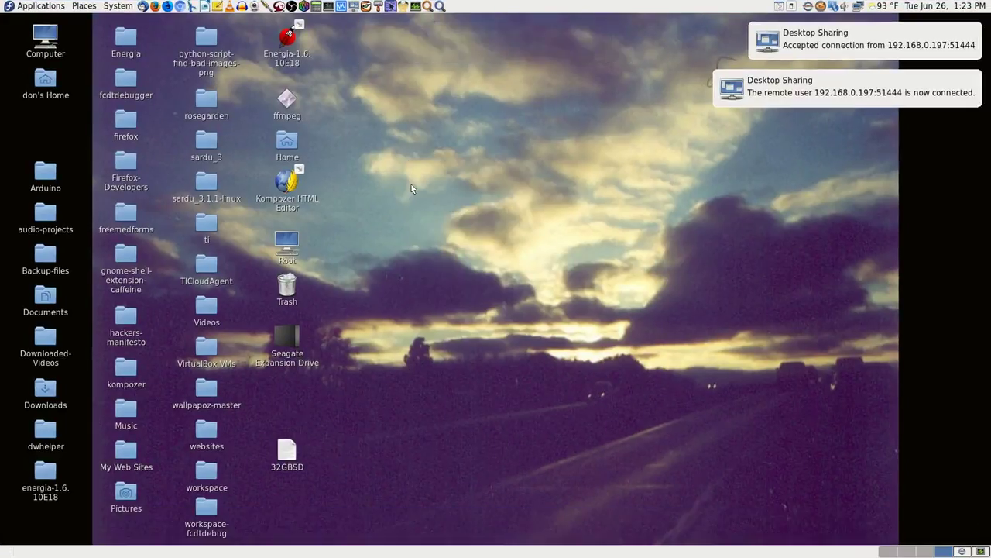
# Review the finished luckyBackup output on the remote computer, dismiss it, and close luckyBackup to return to the empty workspace.
pyautogui.click(960, 550)
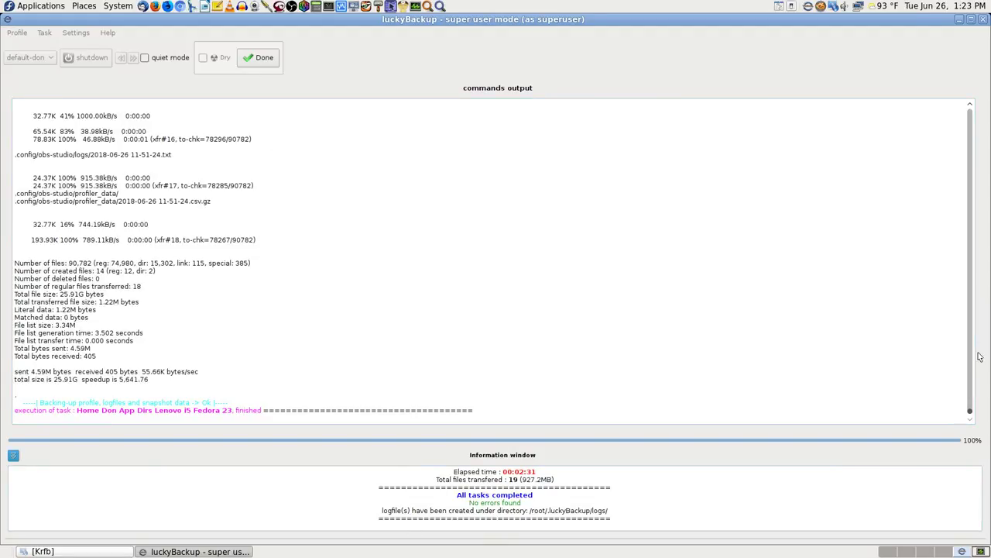
pyautogui.moveTo(970, 410); pyautogui.dragTo(961, 75)
pyautogui.click(261, 59)
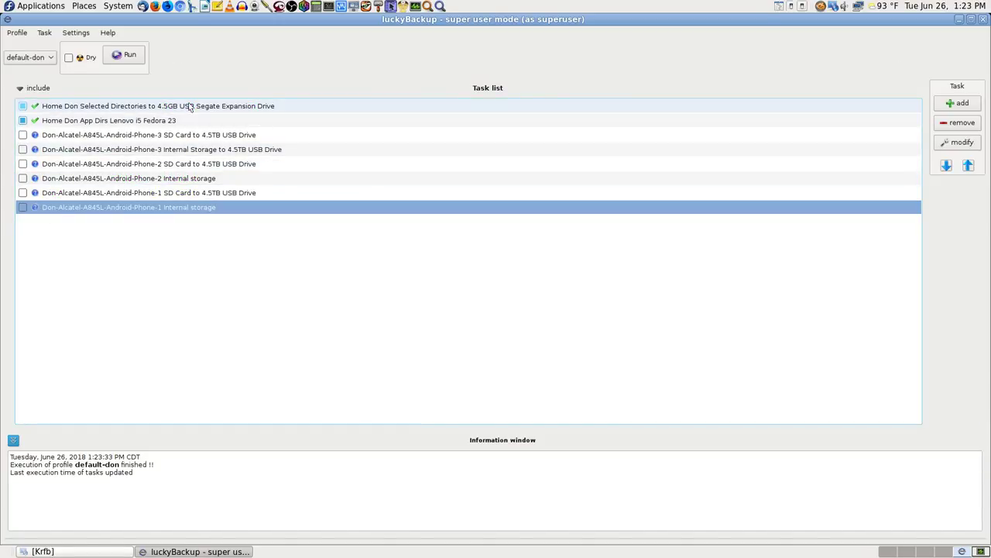
pyautogui.click(982, 19)
pyautogui.click(944, 553)
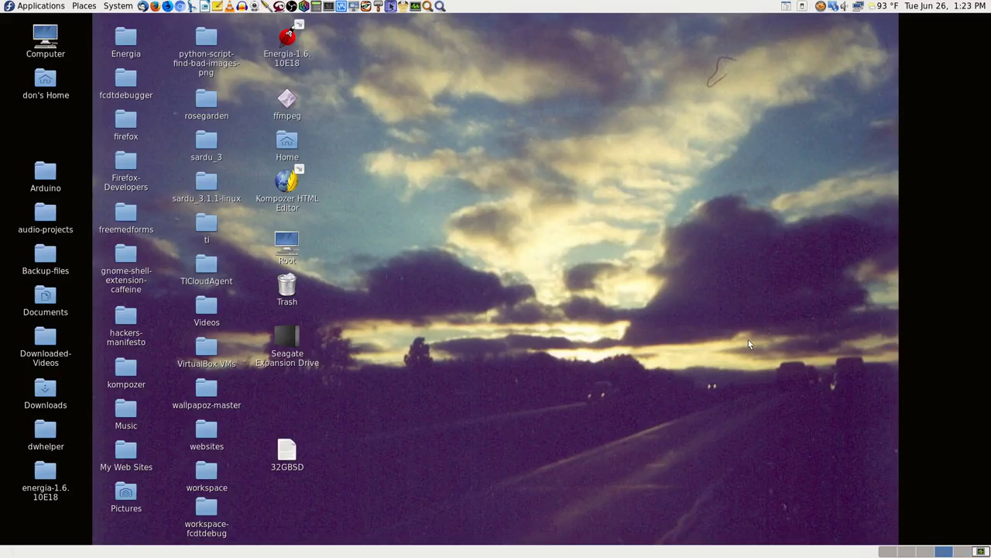
# Launch Krusader on the remote computer and open the OBS-Studio-Streamed-Videos folder in /home/don/Videos.
pyautogui.click(391, 7)
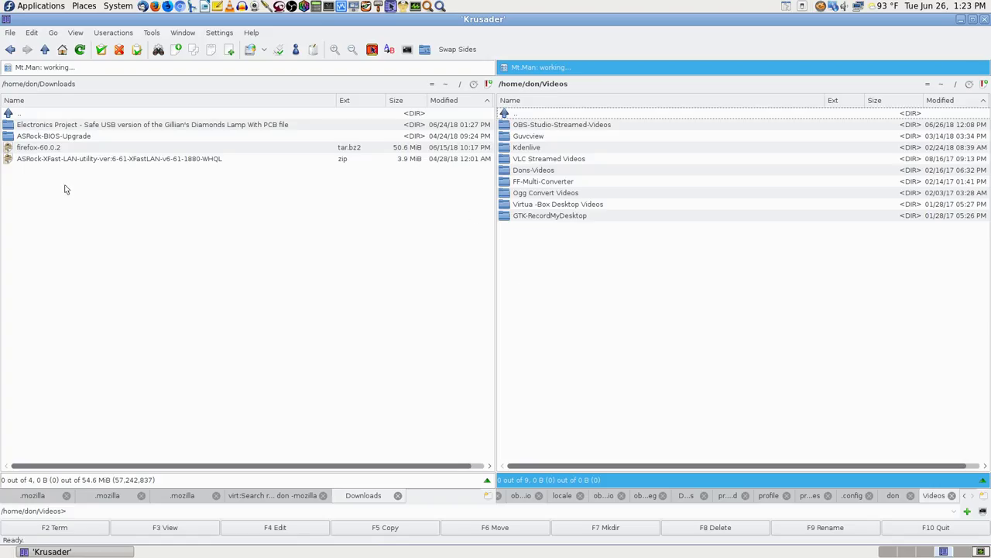
pyautogui.click(546, 129)
pyautogui.doubleClick(546, 128)
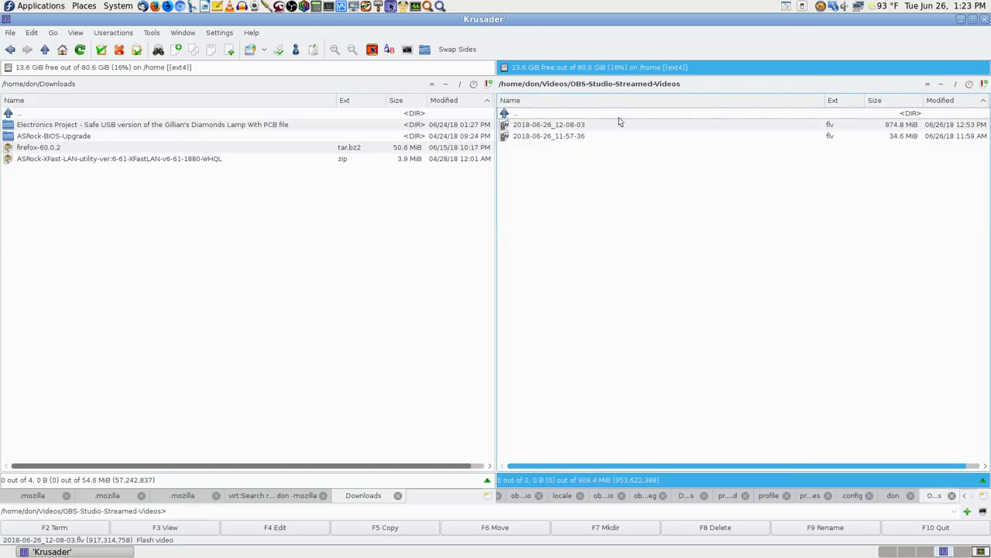
# Show the Seagate Expansion Drive's Videos/OBS-Studio-Streamed-Videos folder in the other file pane.
pyautogui.click(7, 69)
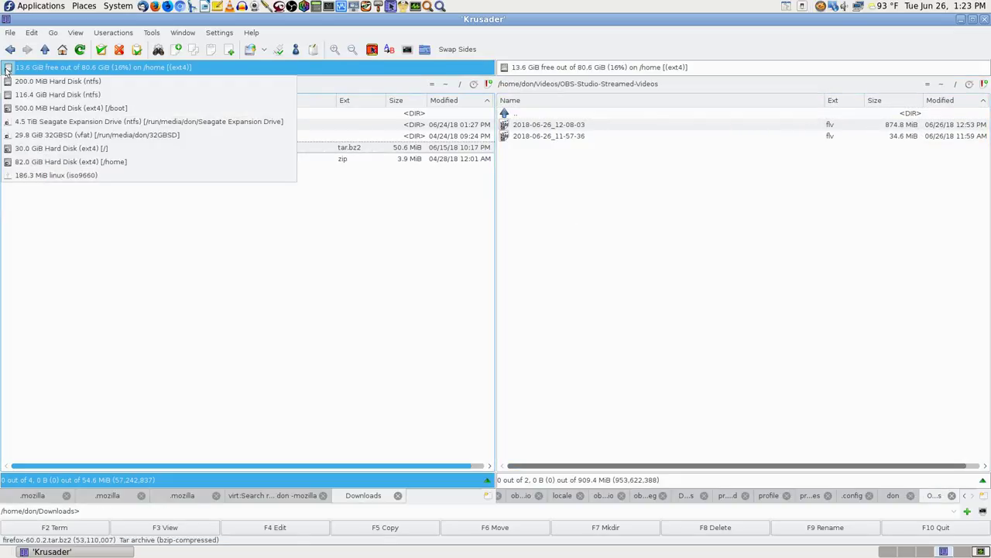
pyautogui.click(42, 123)
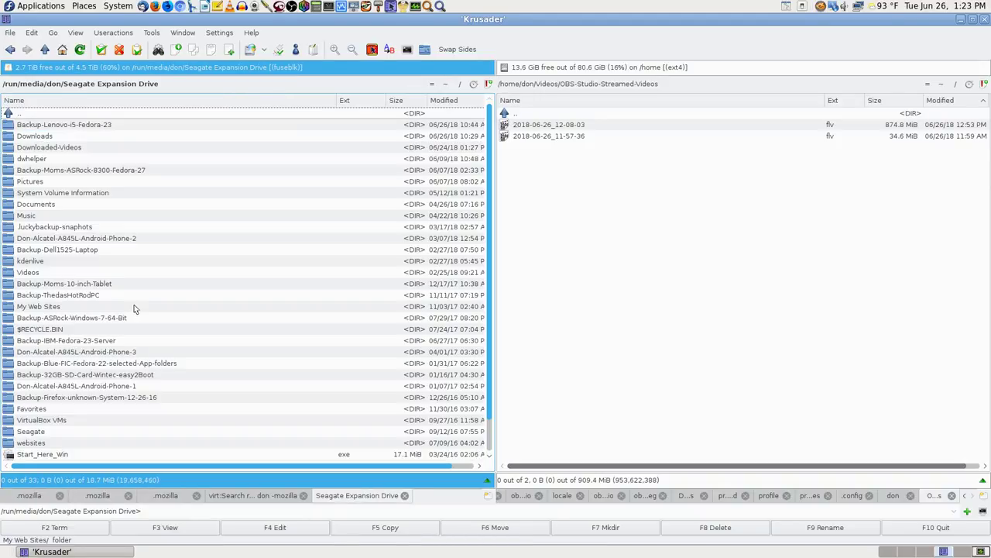
pyautogui.write('v')
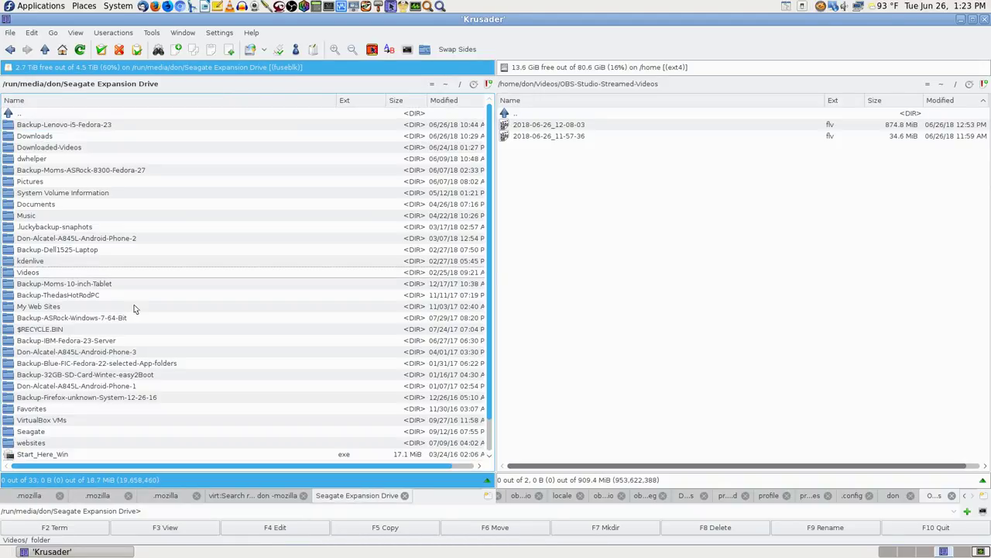
pyautogui.press('Return')
pyautogui.press('Down')
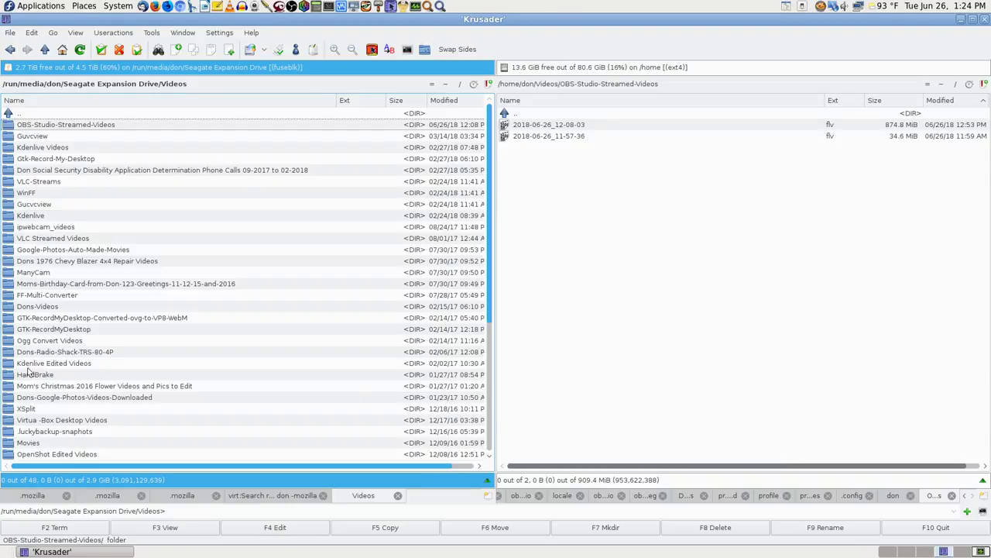
pyautogui.press('Return')
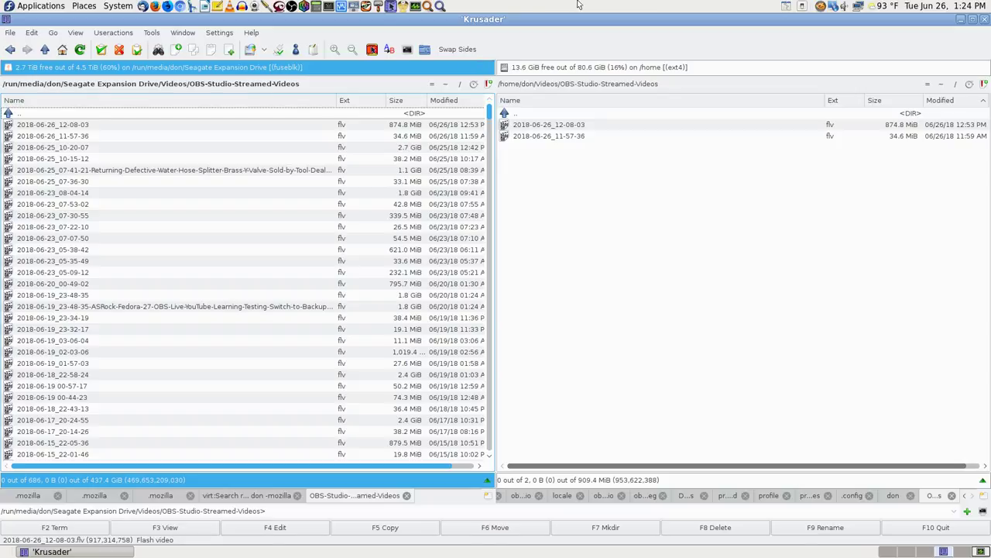
# Compare the two OBS-Studio-Streamed-Videos folders with Synchronize Directories, try to synchronize them, and close the synchronizer.
pyautogui.click(425, 50)
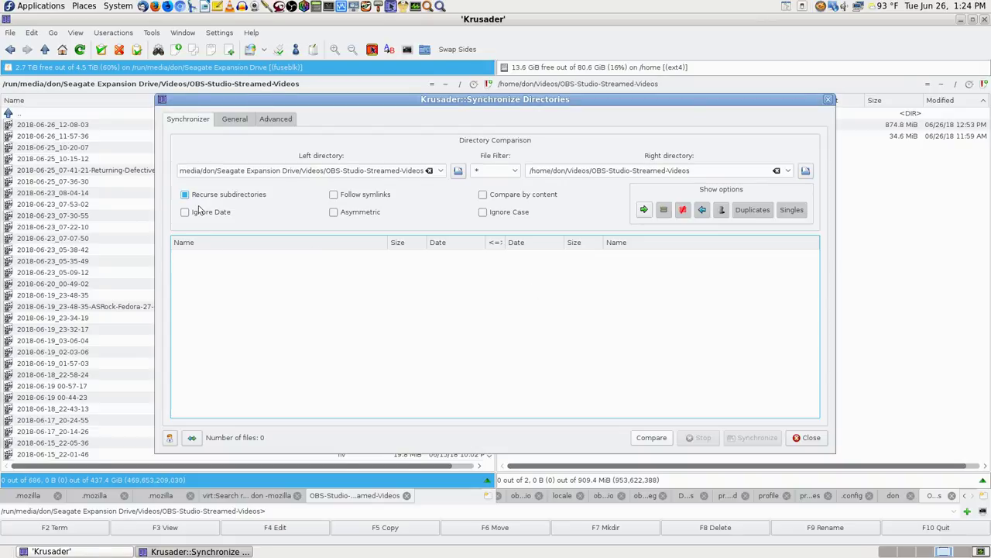
pyautogui.click(657, 439)
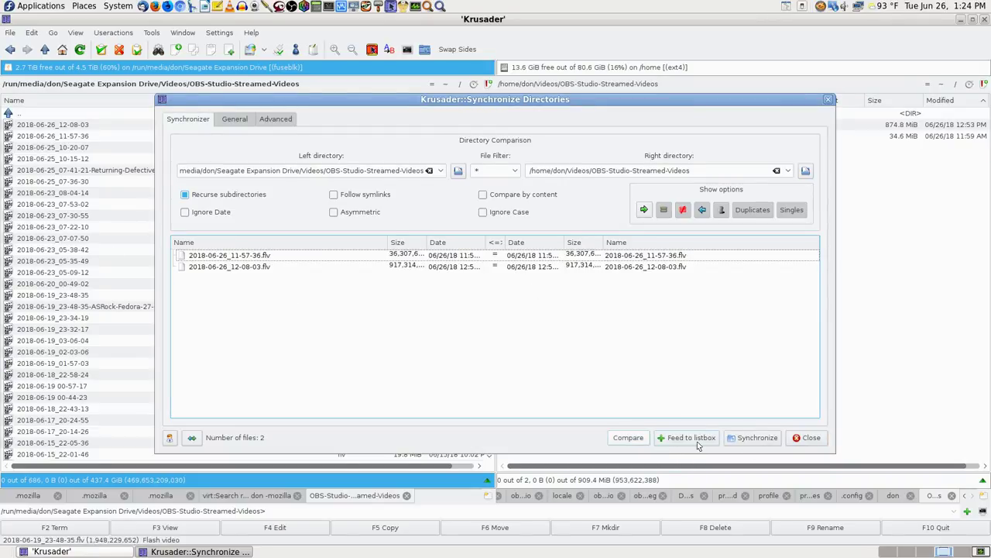
pyautogui.click(749, 438)
pyautogui.click(542, 292)
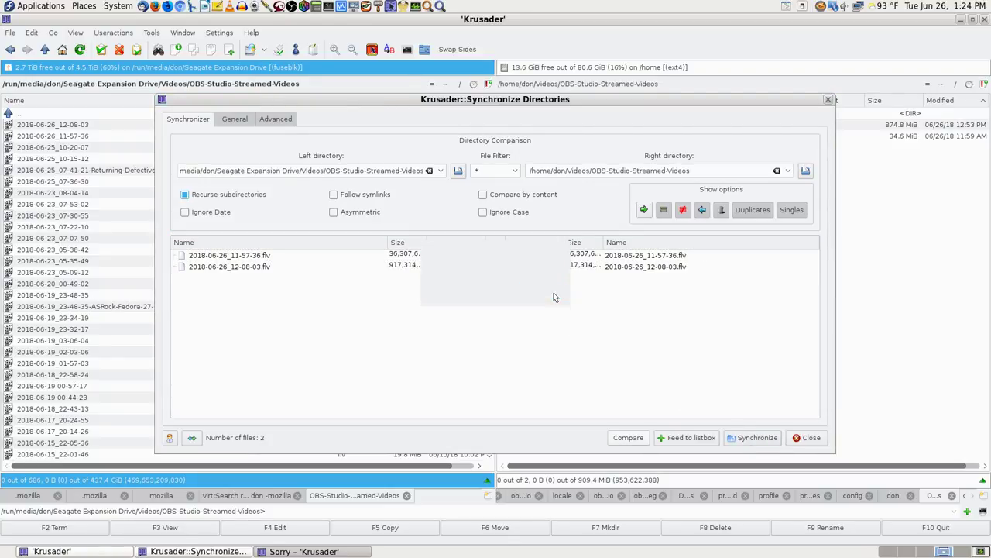
pyautogui.click(805, 437)
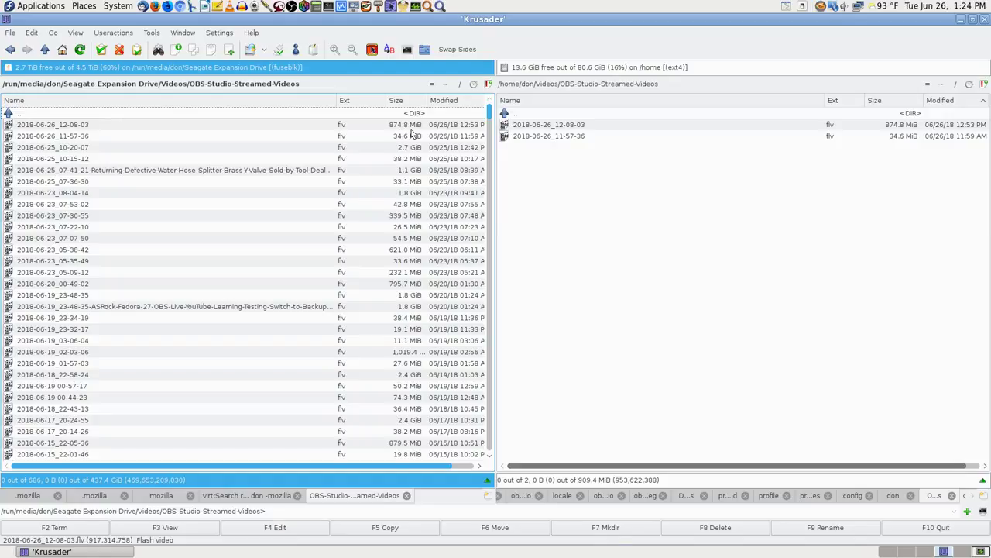
# Try to copy both home recordings, 2018-06-26_12-08-03 and 2018-06-26_11-57-36, to the Seagate drive's folder, skipping each existing file.
pyautogui.click(595, 125)
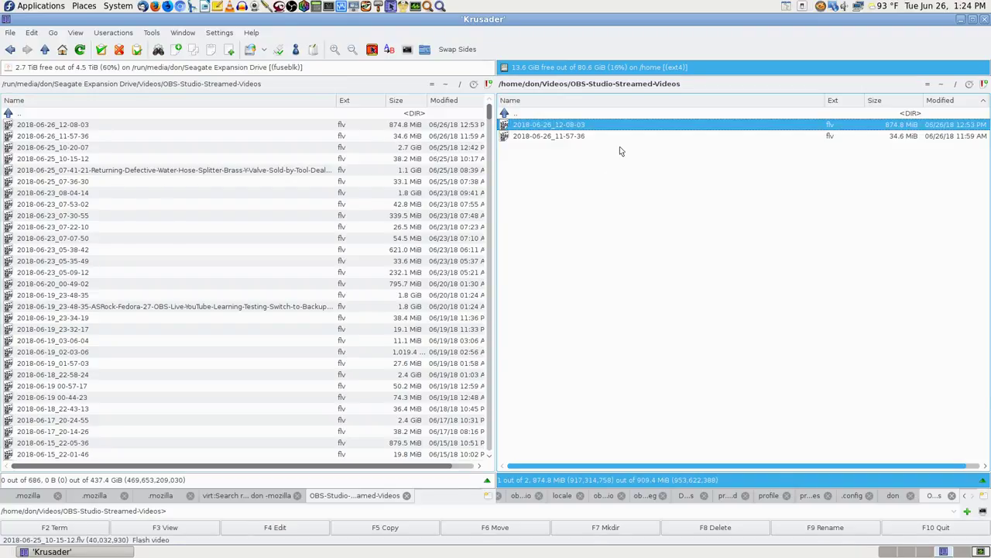
pyautogui.keyDown('ctrl'); pyautogui.click(573, 137); pyautogui.keyUp('ctrl')
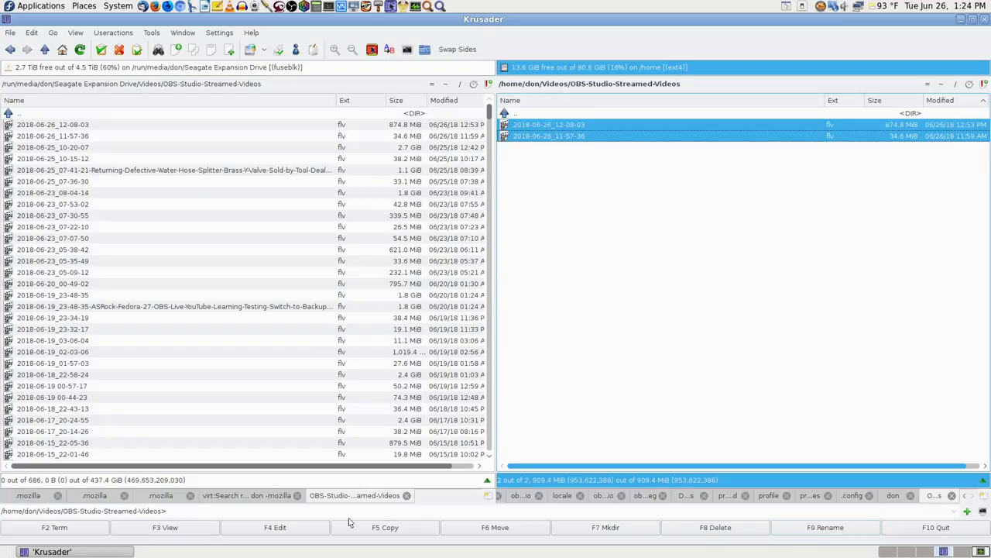
pyautogui.click(405, 531)
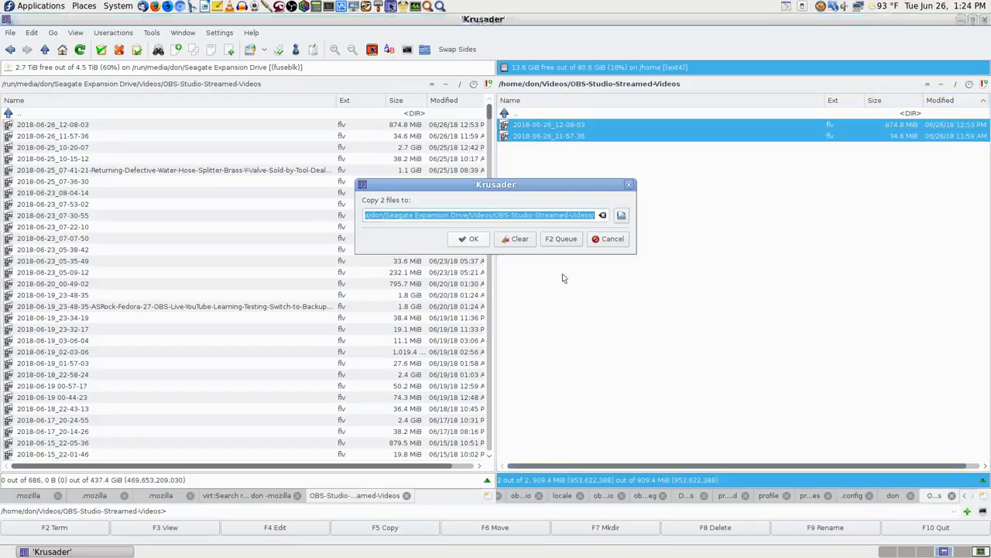
pyautogui.click(480, 242)
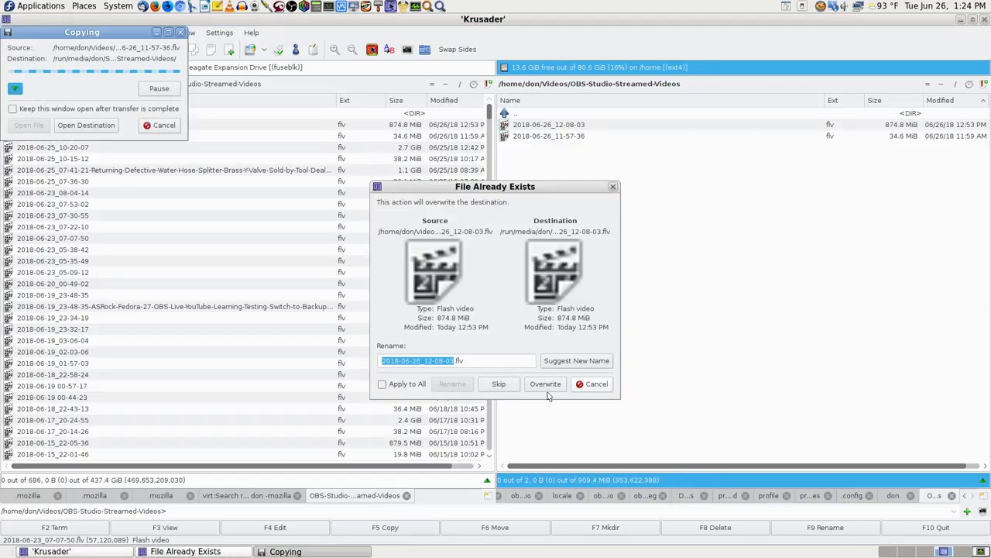
pyautogui.click(498, 383)
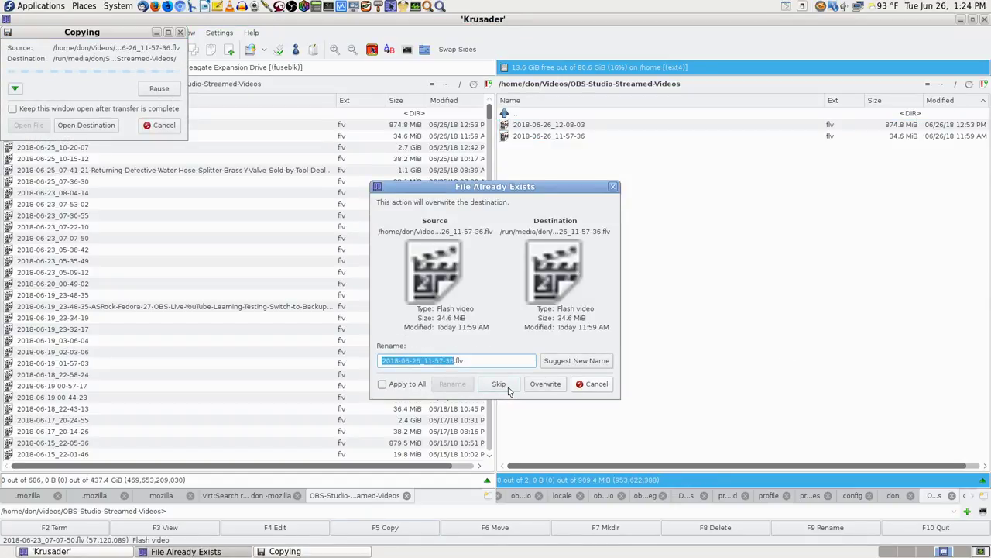
pyautogui.click(499, 384)
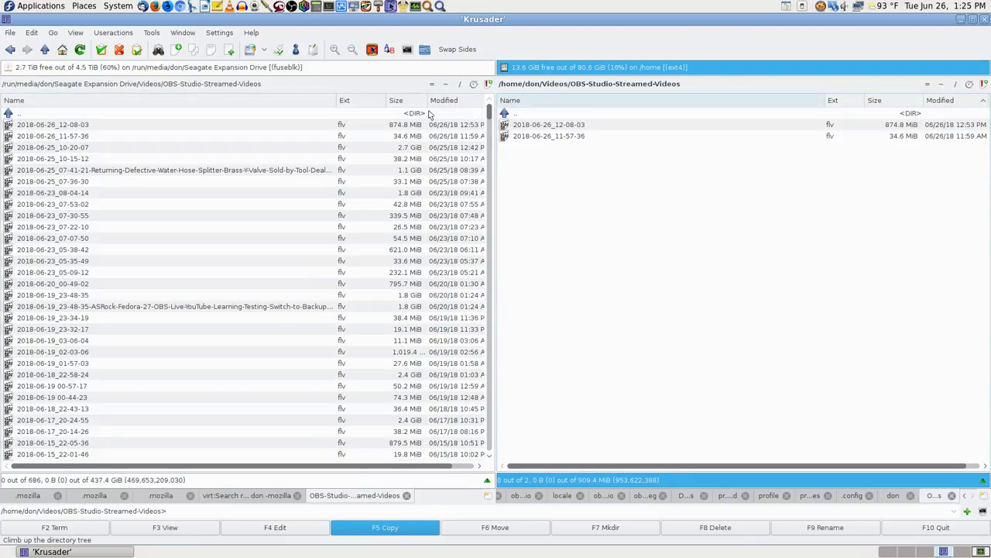
# Go up two levels from the backup recordings folder to the Seagate Expansion Drive's root.
pyautogui.click(431, 114)
pyautogui.doubleClick(431, 114)
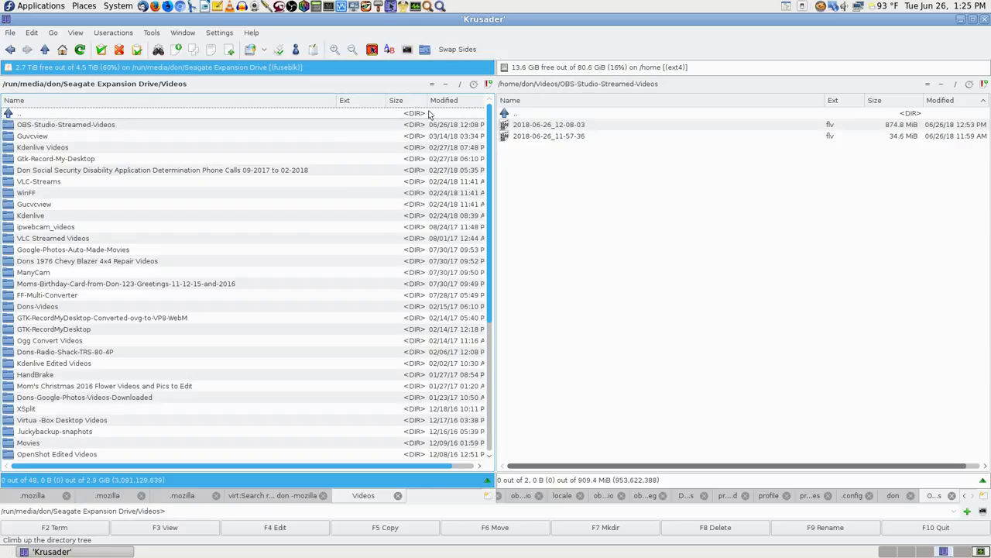
pyautogui.doubleClick(431, 114)
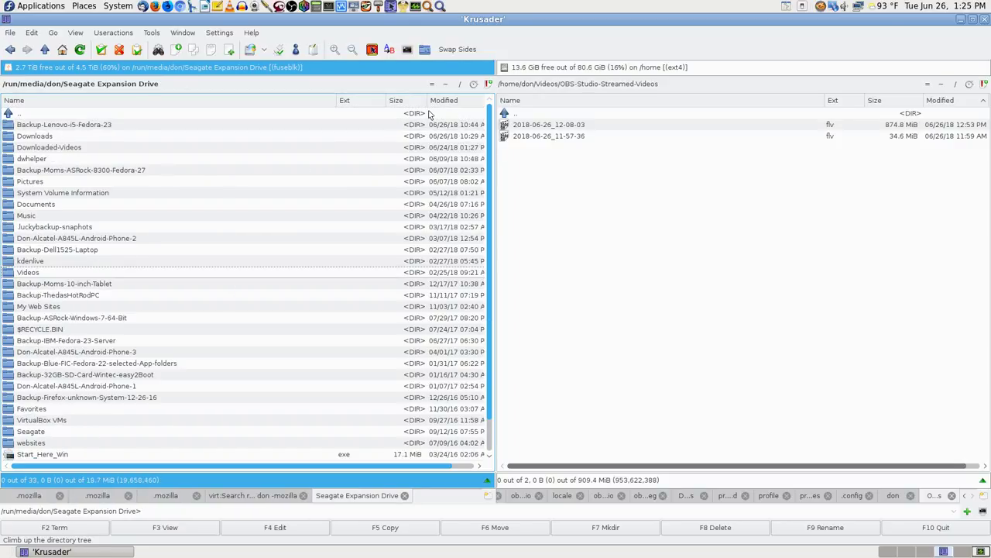
# Quick-search the Seagate drive's root for folders beginning with "b" and open Backup-Lenovo-i5-Fedora-23.
pyautogui.write('bac')
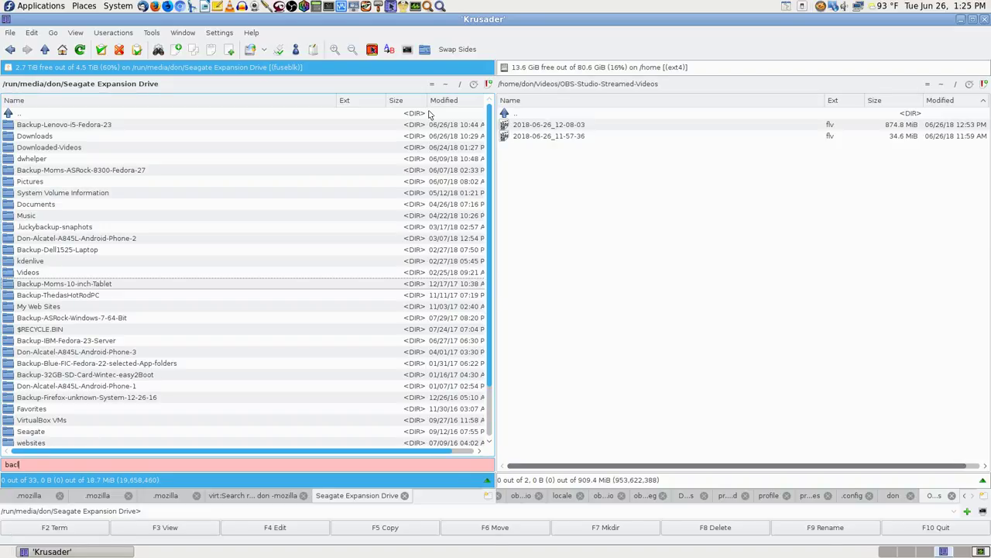
pyautogui.press('BackSpace')
pyautogui.press('BackSpace')
pyautogui.press('Up')
pyautogui.press('Down')
pyautogui.press('Down')
pyautogui.press('Down')
pyautogui.press('Down')
pyautogui.press('Down')
pyautogui.press('Down')
pyautogui.press('Down')
pyautogui.press('Down')
pyautogui.press('Down')
pyautogui.press('Down')
pyautogui.press('Down')
pyautogui.press('Down')
pyautogui.press('Down')
pyautogui.press('Down')
pyautogui.press('Down')
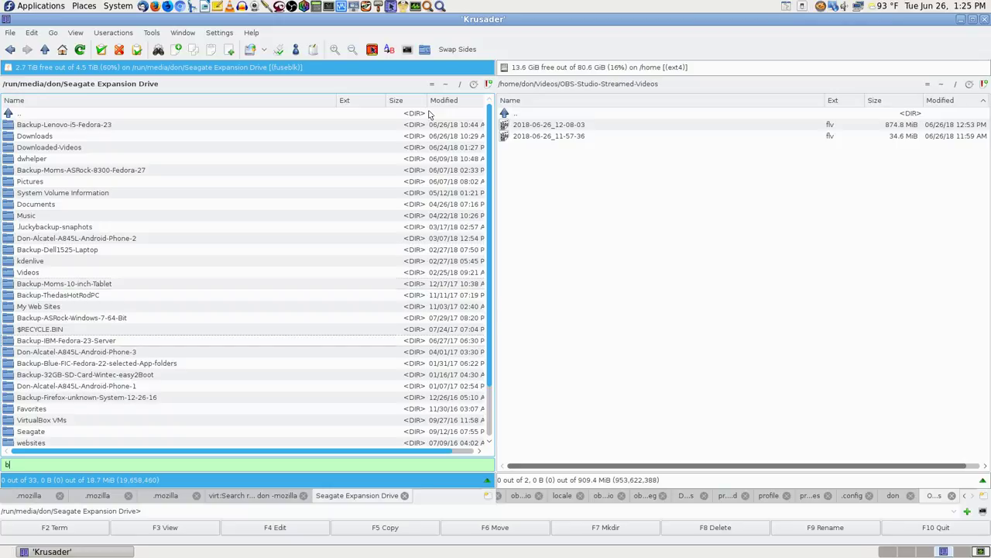
pyautogui.press('Down')
pyautogui.press('Down')
pyautogui.press('Down')
pyautogui.press('Down')
pyautogui.press('Down')
pyautogui.press('Down')
pyautogui.press('Down')
pyautogui.press('Down')
pyautogui.press('Down')
pyautogui.press('Down')
pyautogui.press('Down')
pyautogui.press('Down')
pyautogui.press('Down')
pyautogui.press('Down')
pyautogui.press('Down')
pyautogui.press('Down')
pyautogui.press('Down')
pyautogui.press('Down')
pyautogui.press('Down')
pyautogui.press('Down')
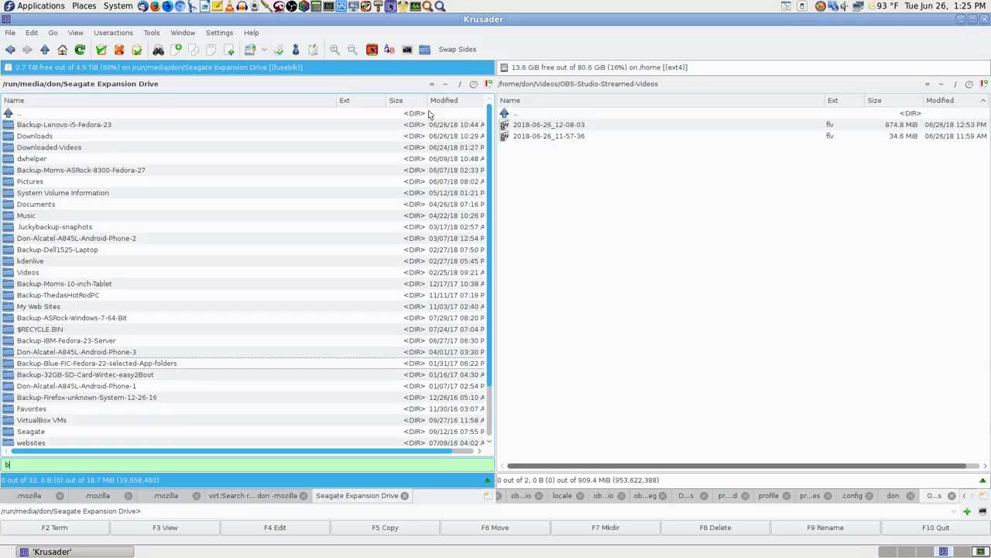
pyautogui.click(92, 124)
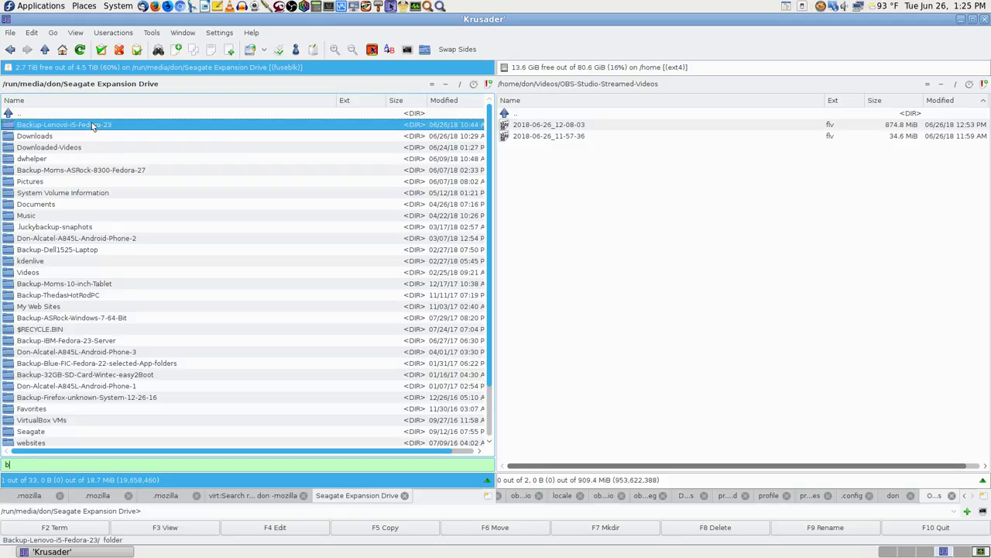
pyautogui.doubleClick(91, 124)
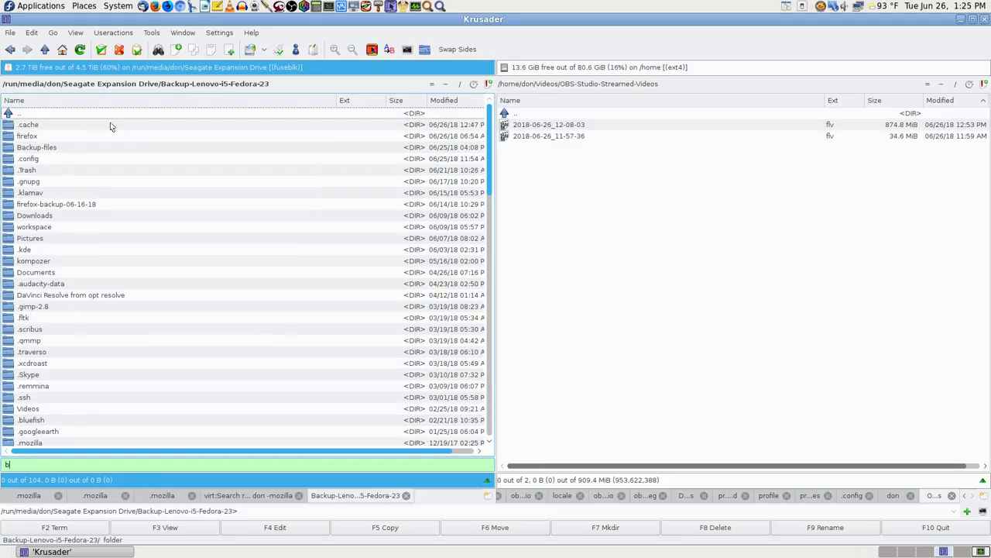
# Clear the file selection in the home recordings pane and open Backup-files within Backup-Lenovo-i5-Fedora-23.
pyautogui.click(541, 125)
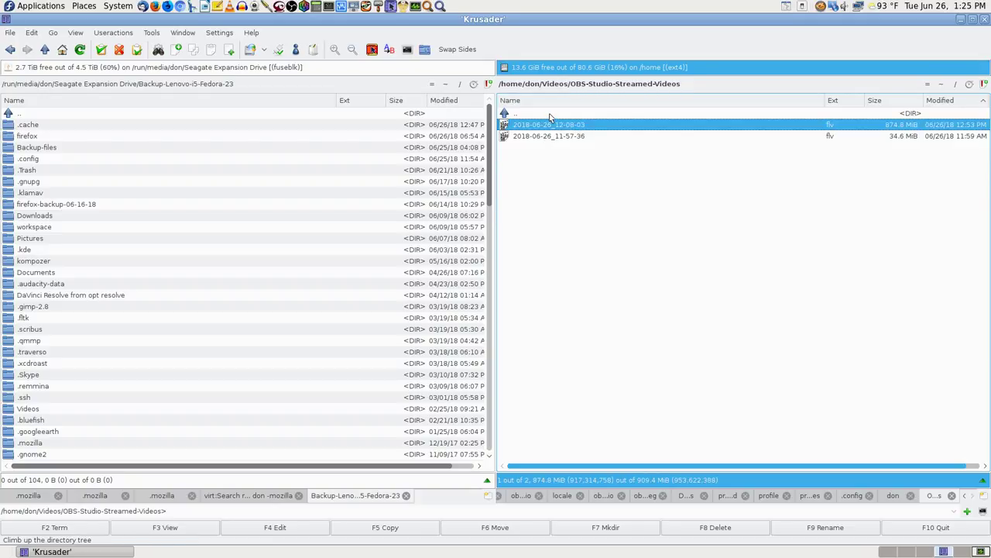
pyautogui.click(575, 114)
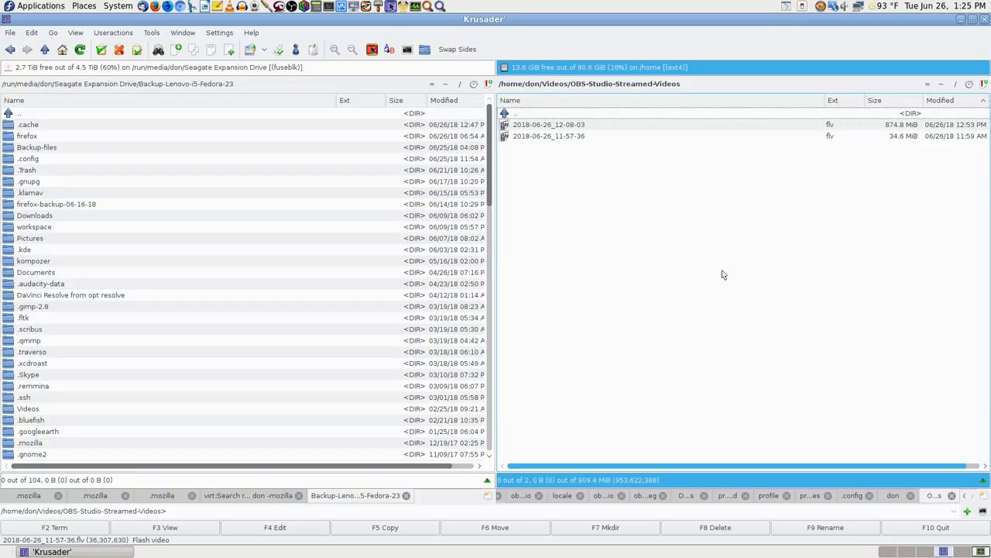
pyautogui.doubleClick(46, 147)
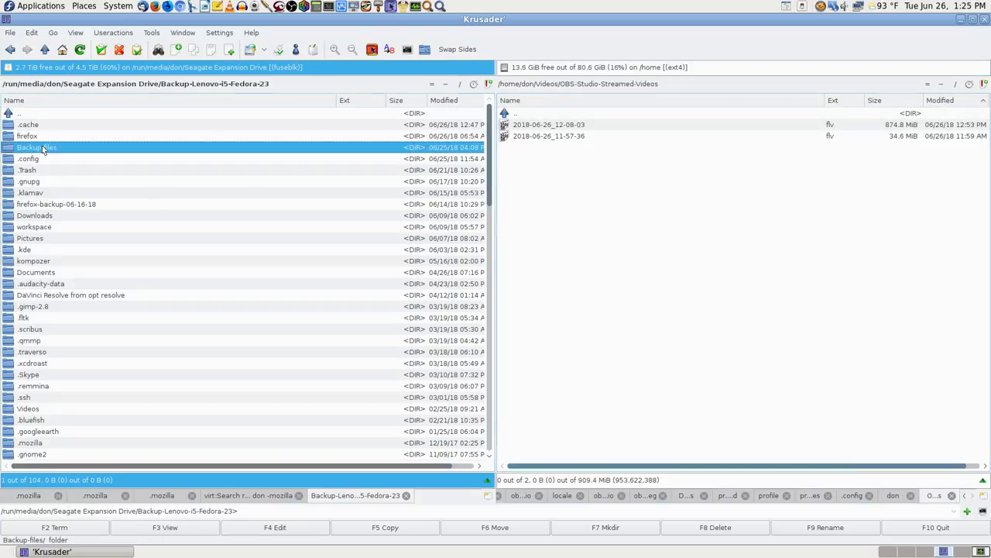
# Go up from the home recordings folder to the home directory, open .config, and quick-search it for "obs".
pyautogui.doubleClick(570, 114)
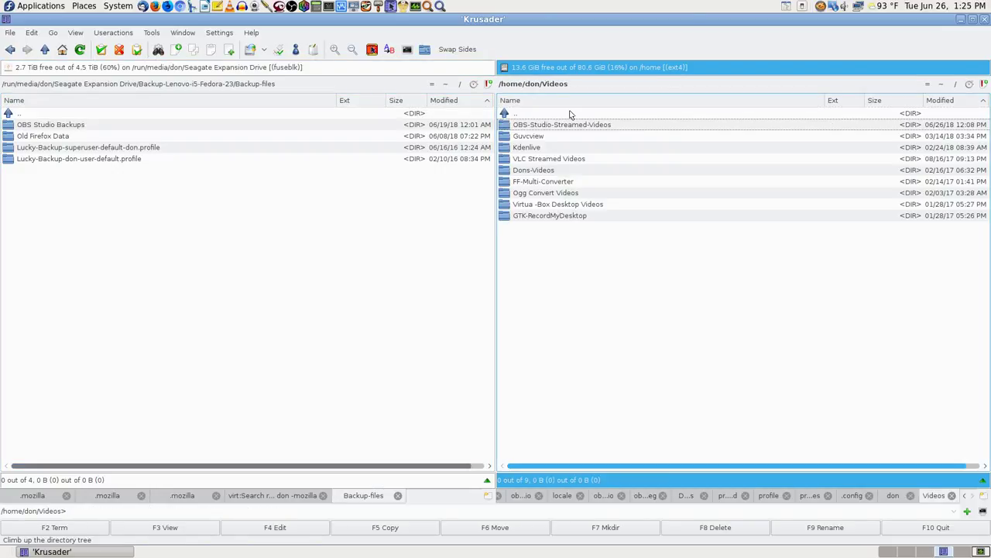
pyautogui.doubleClick(569, 114)
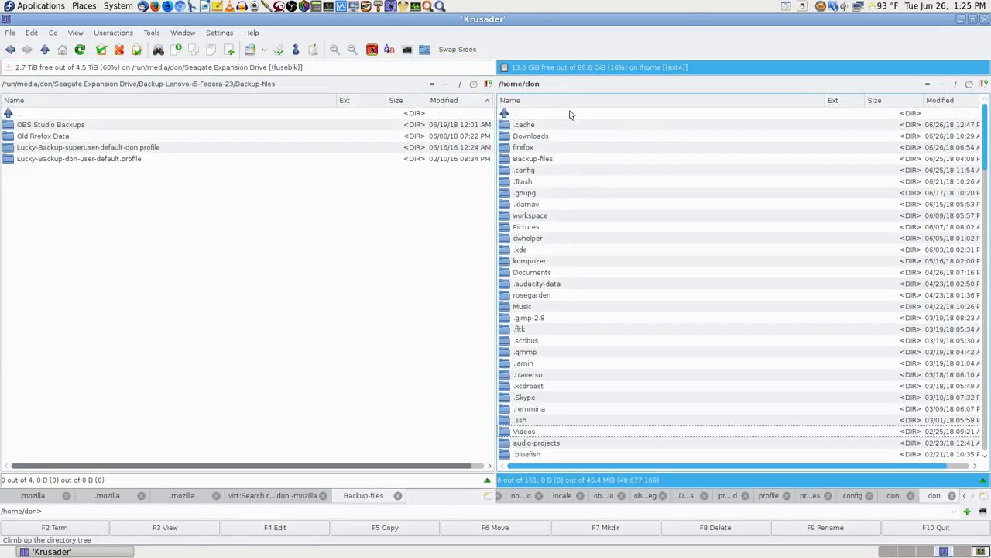
pyautogui.doubleClick(529, 170)
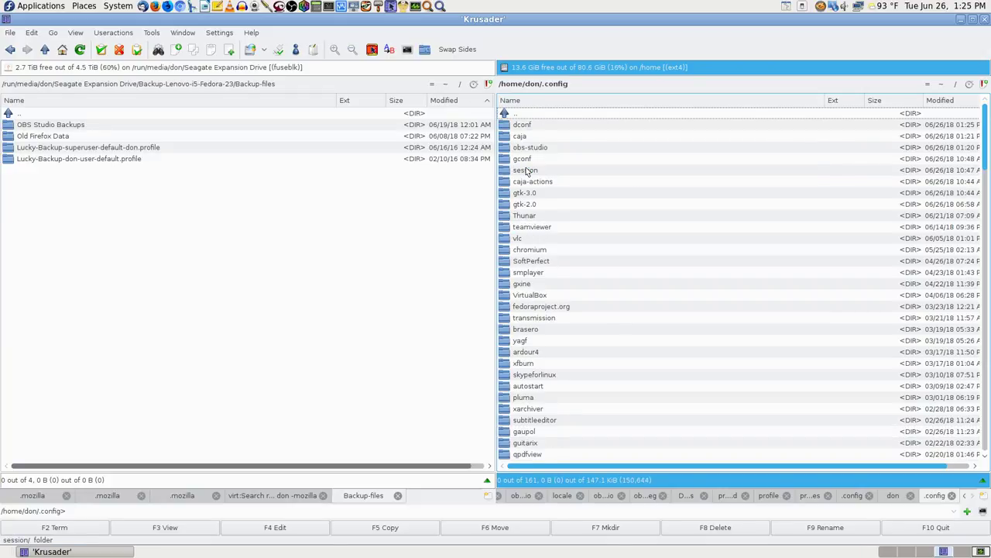
pyautogui.write('obs')
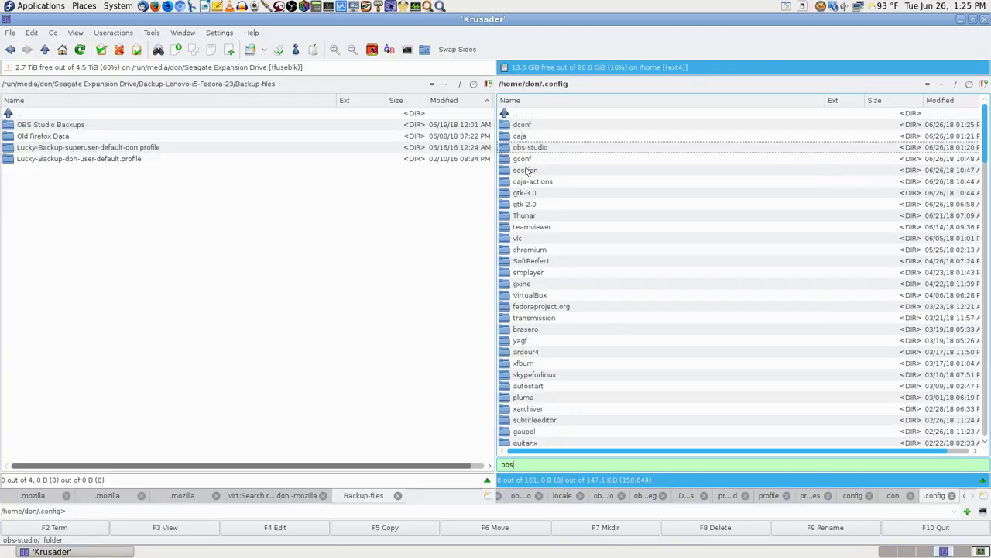
# Open OBS Studio Backups in the Seagate backup and rename its obs-studio folder as obs-studio-06-19-18.
pyautogui.doubleClick(75, 125)
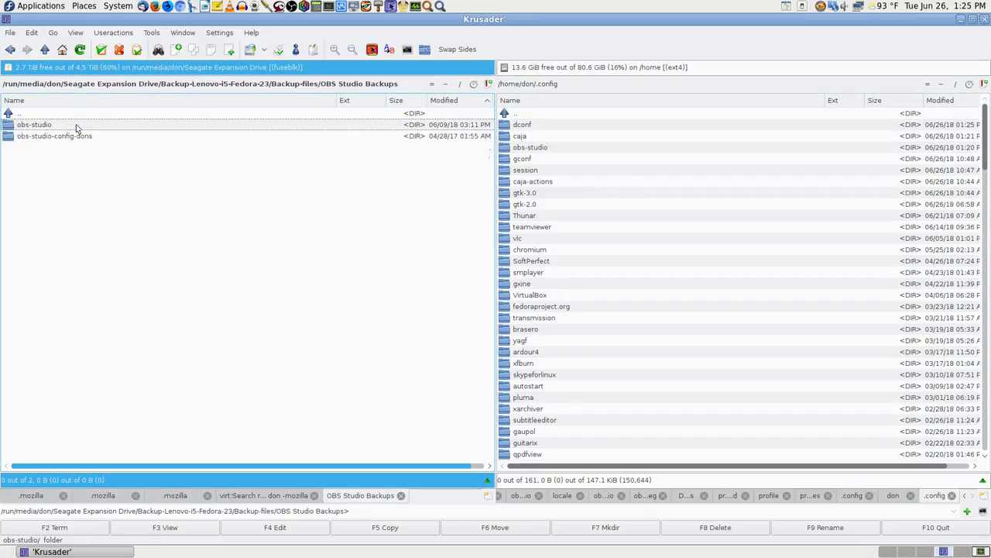
pyautogui.click(540, 146)
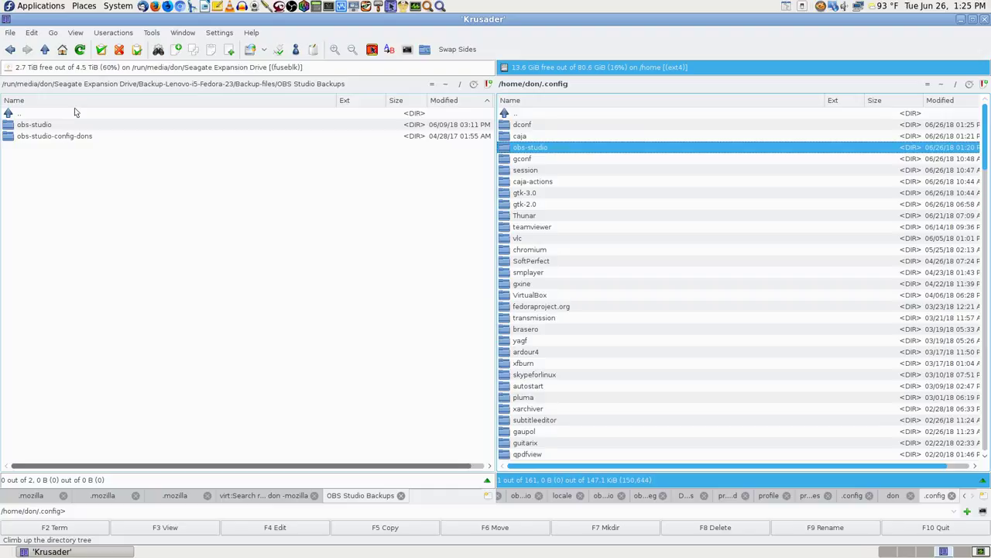
pyautogui.click(49, 125)
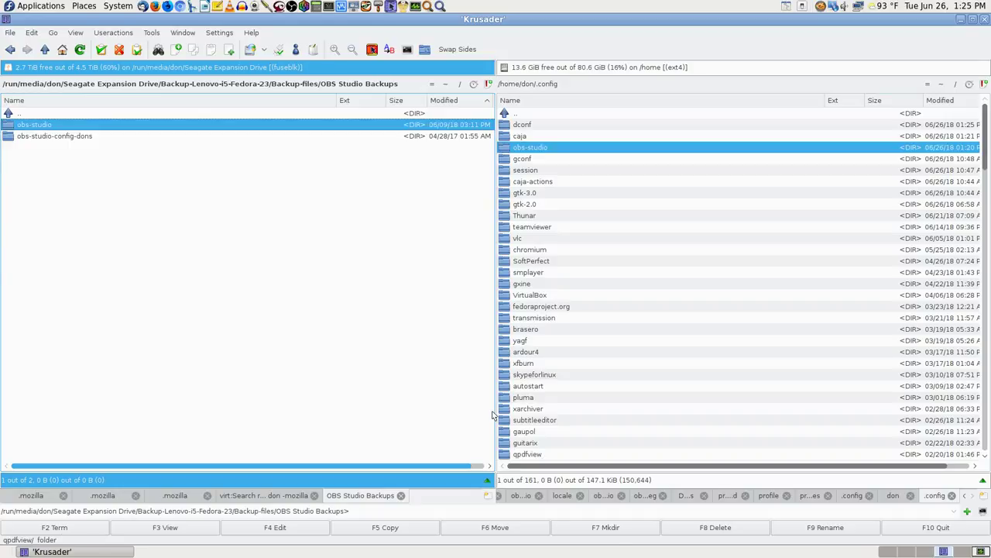
pyautogui.click(797, 529)
pyautogui.press('End')
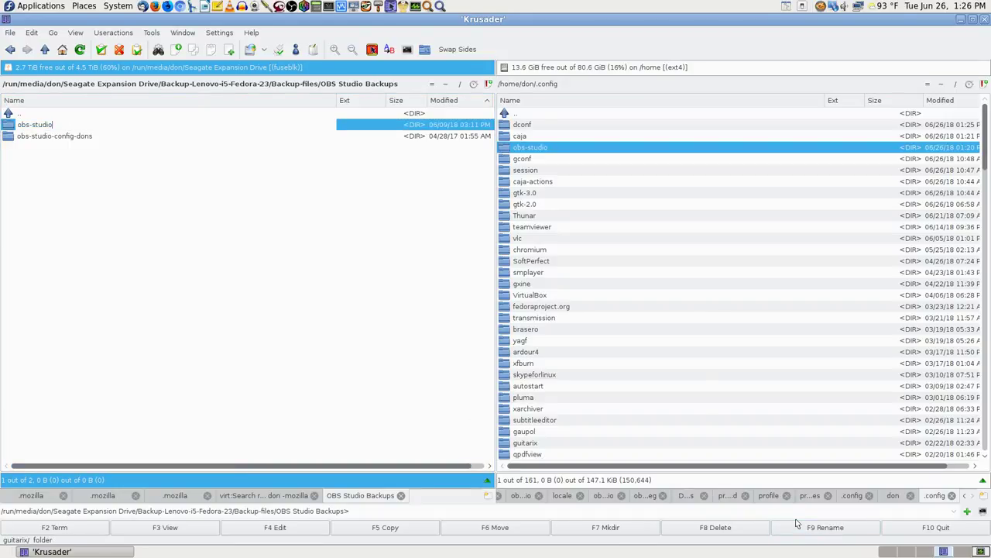
pyautogui.write('-06-19-18')
pyautogui.press('Return')
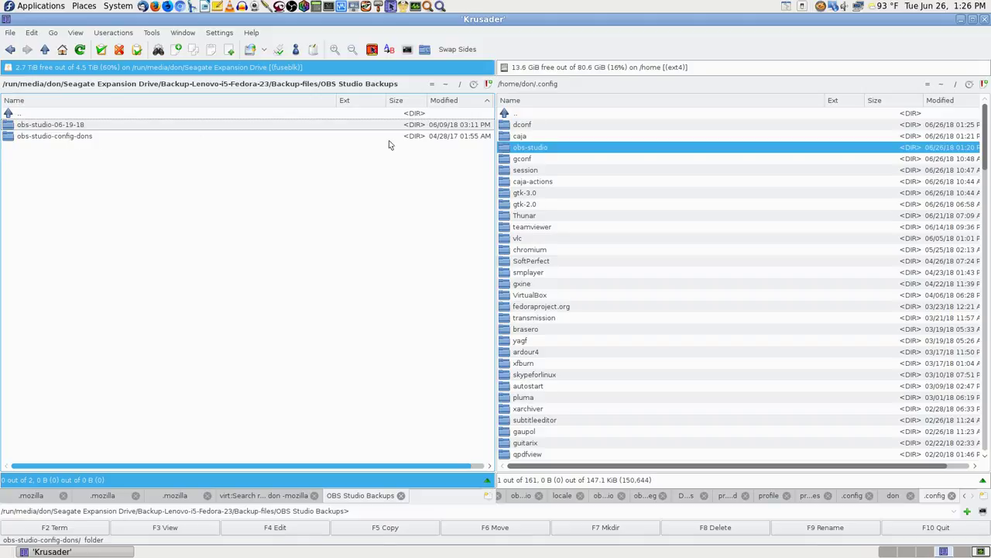
# Rename the obs-studio-config-dons backup folder as obs-studio-config-dons-04-28-17 and clear the selection.
pyautogui.click(112, 137)
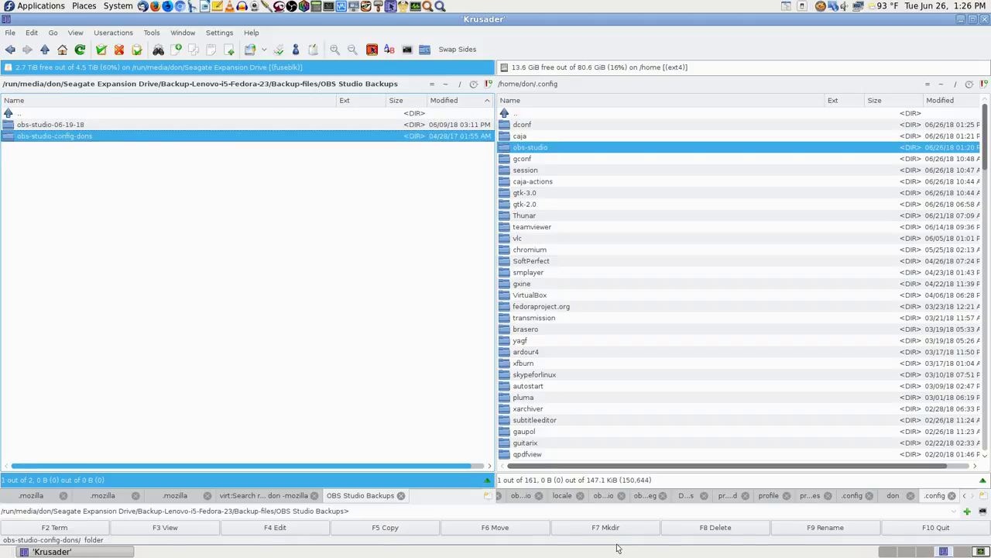
pyautogui.click(823, 527)
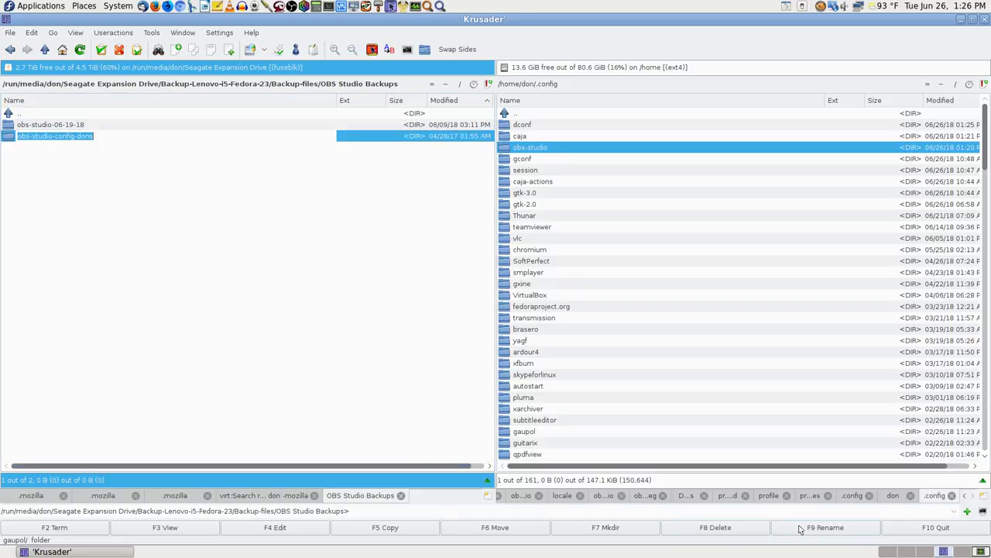
pyautogui.write('-04-28-17')
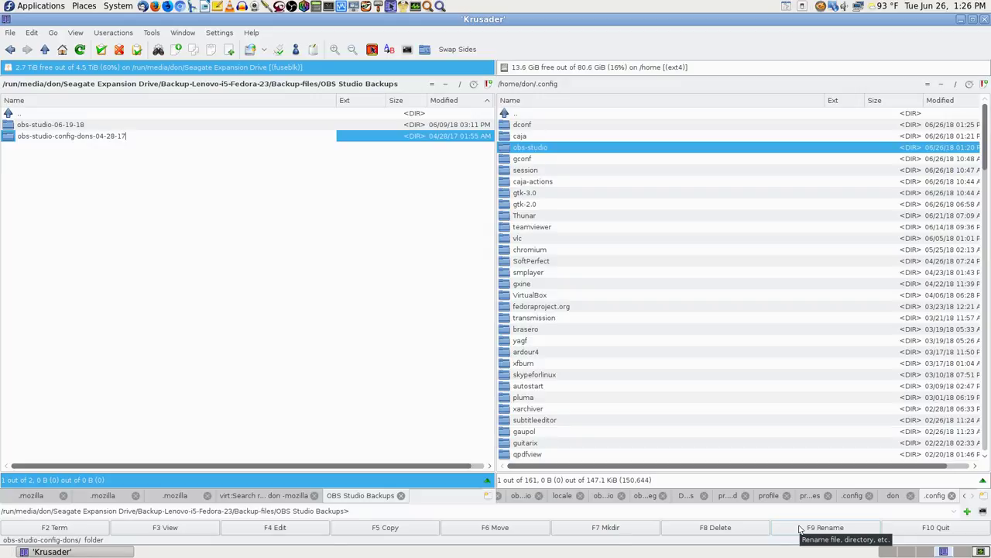
pyautogui.press('Return')
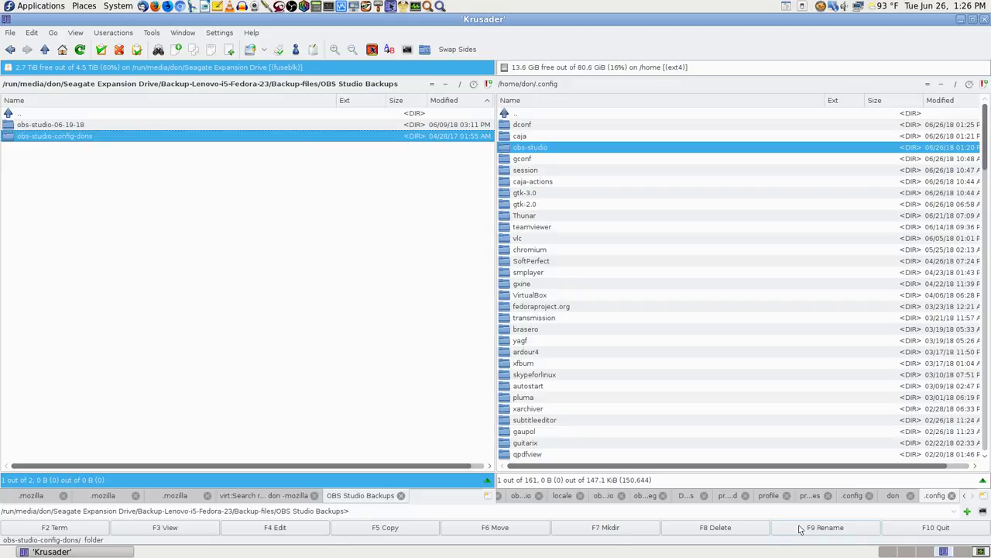
pyautogui.click(227, 114)
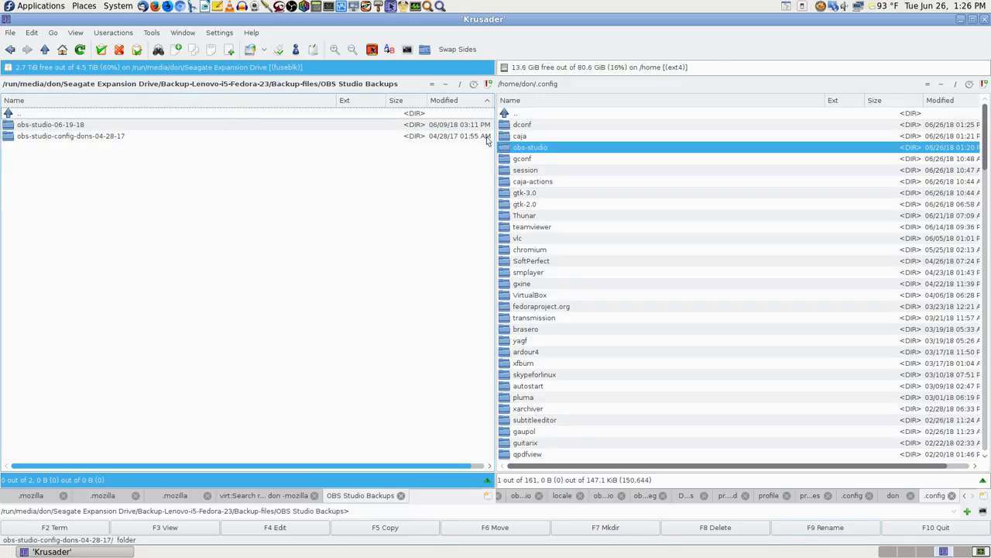
# Copy the obs-studio folder from the home .config directory into OBS Studio Backups on the Seagate drive.
pyautogui.click(533, 148)
pyautogui.click(385, 527)
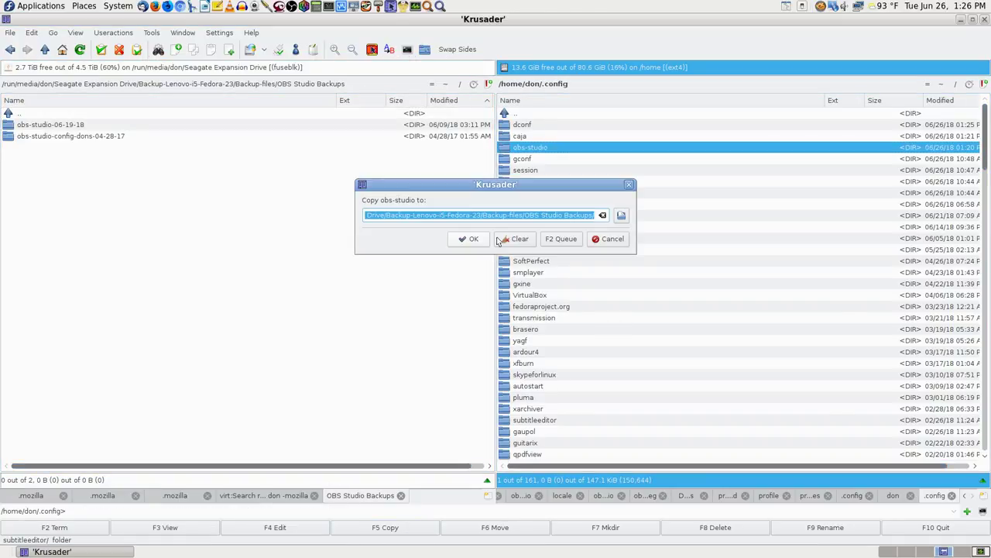
pyautogui.click(469, 237)
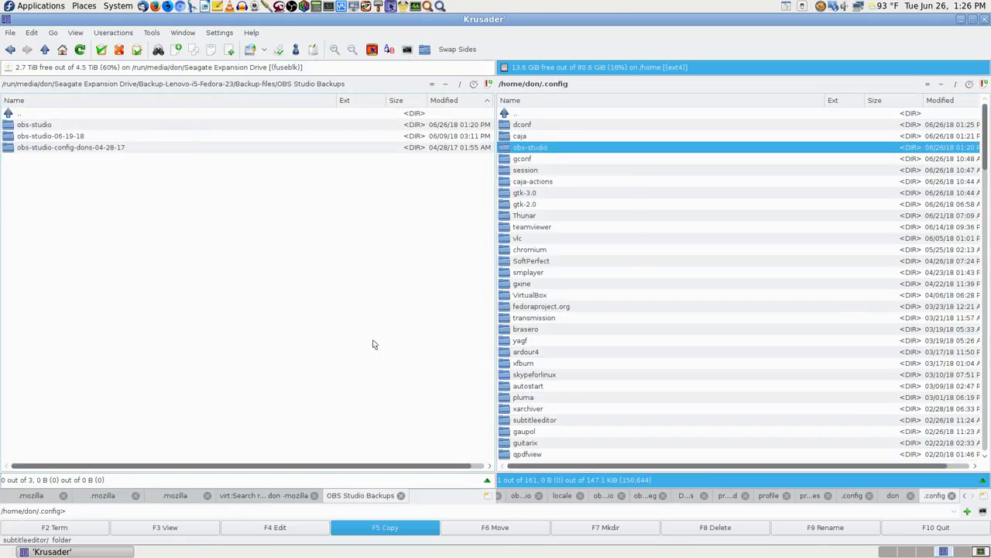
# Rename the newly copied obs-studio folder in OBS Studio Backups as obs-studio--06-26-18.
pyautogui.click(91, 127)
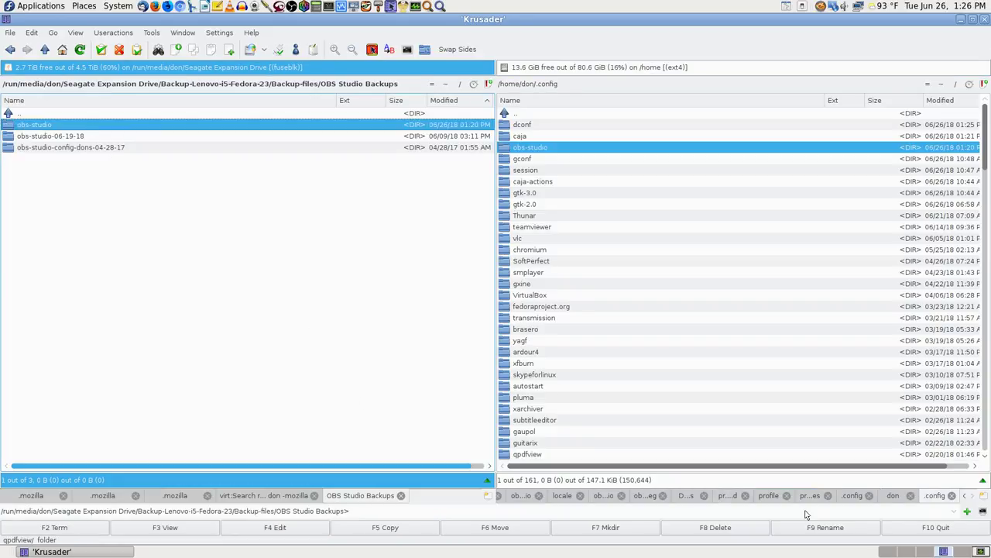
pyautogui.click(825, 528)
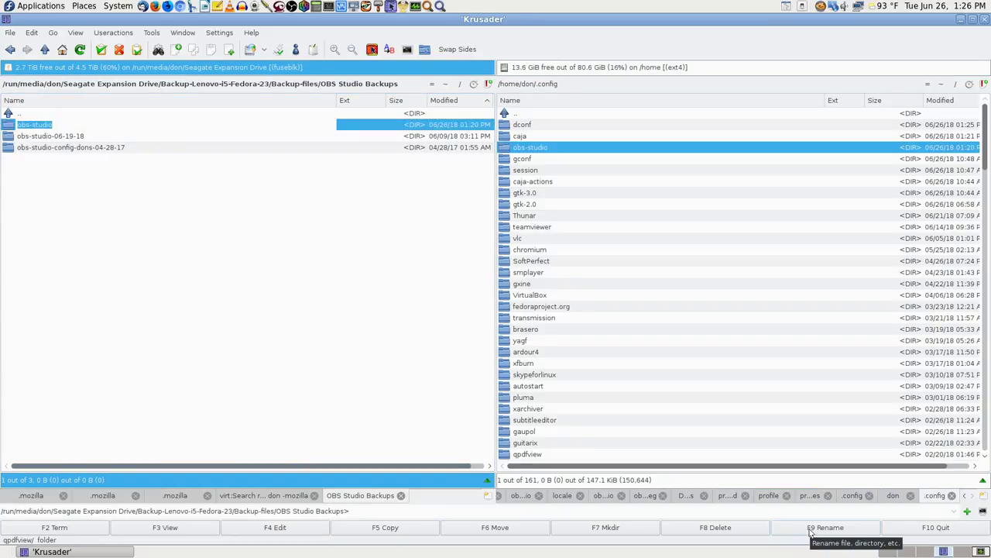
pyautogui.press('Escape')
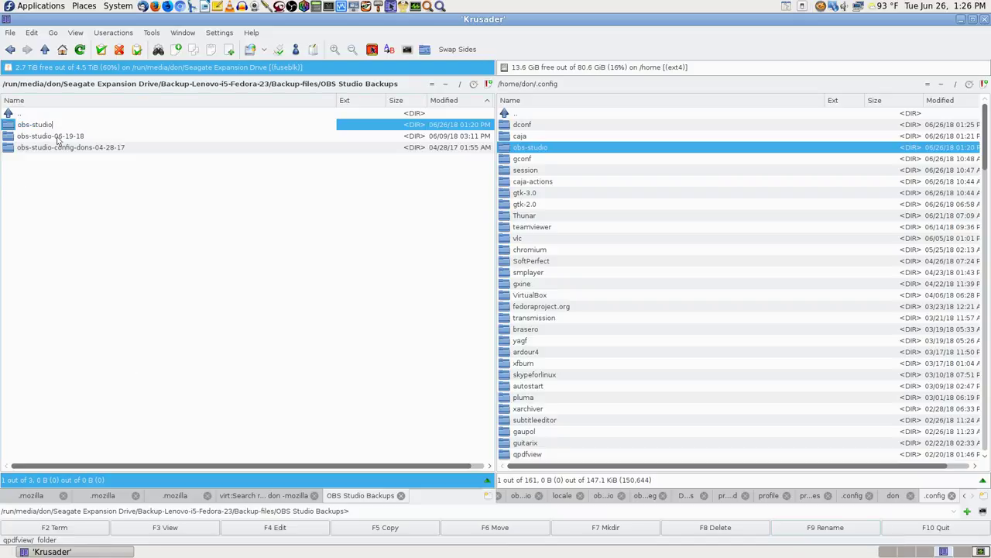
pyautogui.write('--06-26-18')
pyautogui.press('Return')
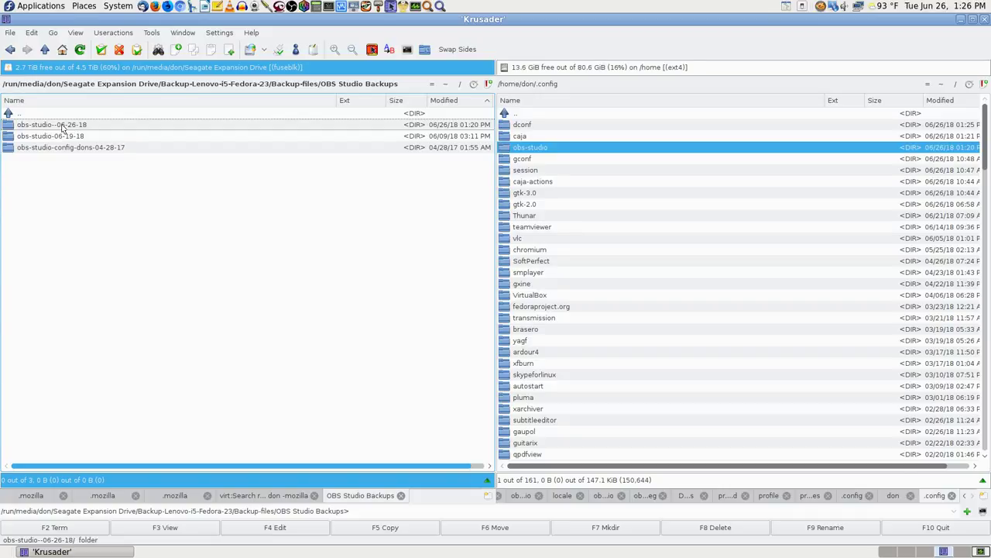
# Remove the extra hyphen from the newest backup folder's name, making it obs-studio-06-26-18.
pyautogui.click(823, 528)
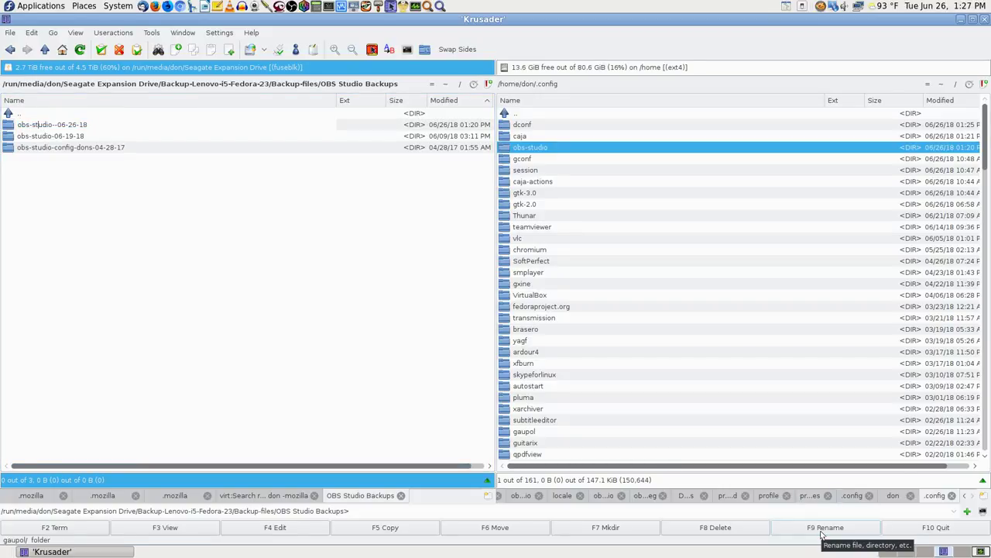
pyautogui.press('Left')
pyautogui.press('BackSpace')
pyautogui.press('Return')
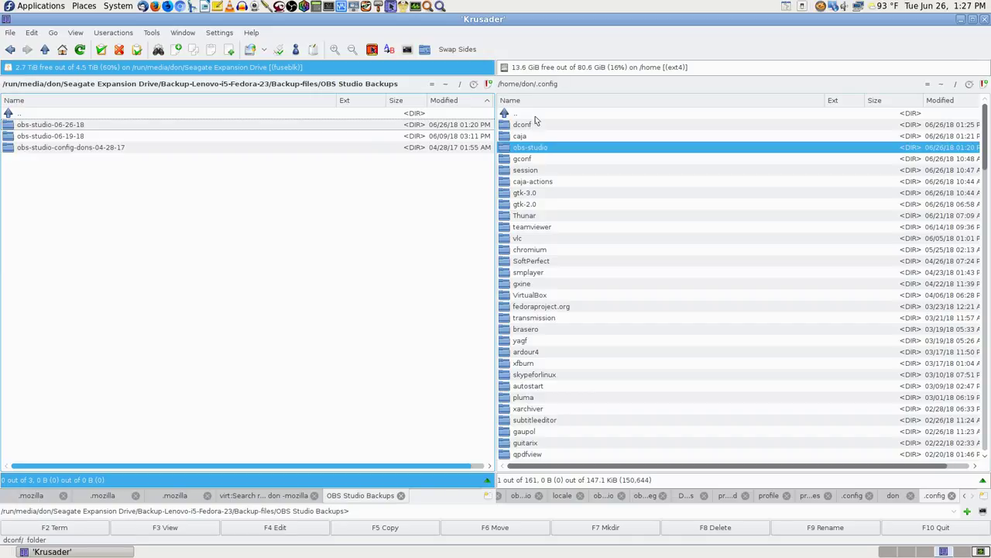
# Switch the .config pane to the 32GBSD drive and open the Downloads folder within Dons-Files.
pyautogui.click(549, 87)
pyautogui.click(531, 113)
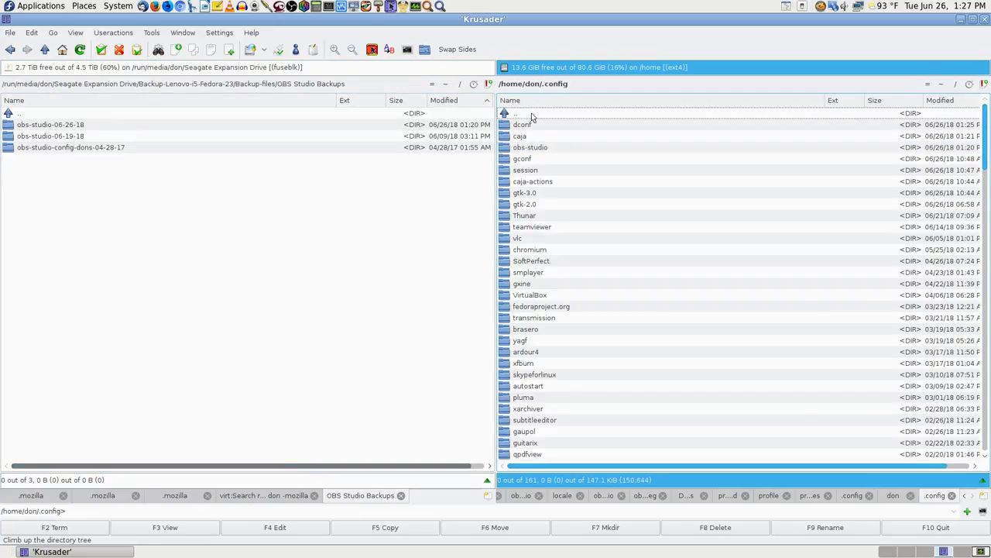
pyautogui.click(504, 67)
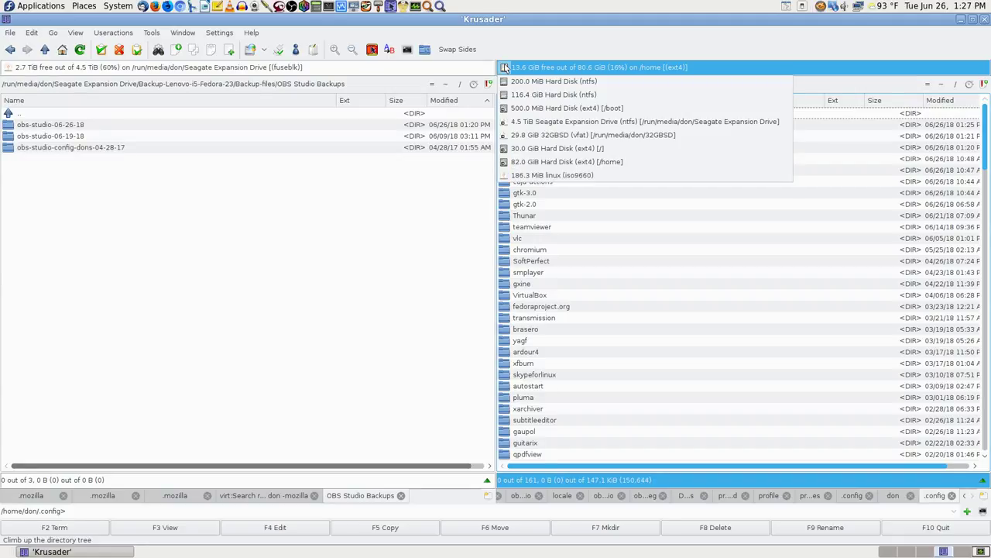
pyautogui.click(531, 122)
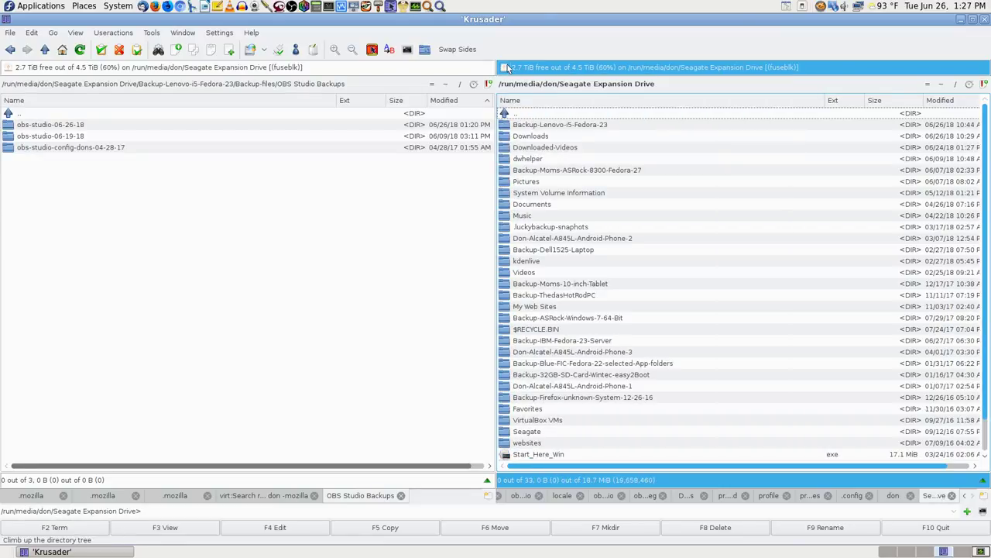
pyautogui.click(507, 67)
pyautogui.click(526, 135)
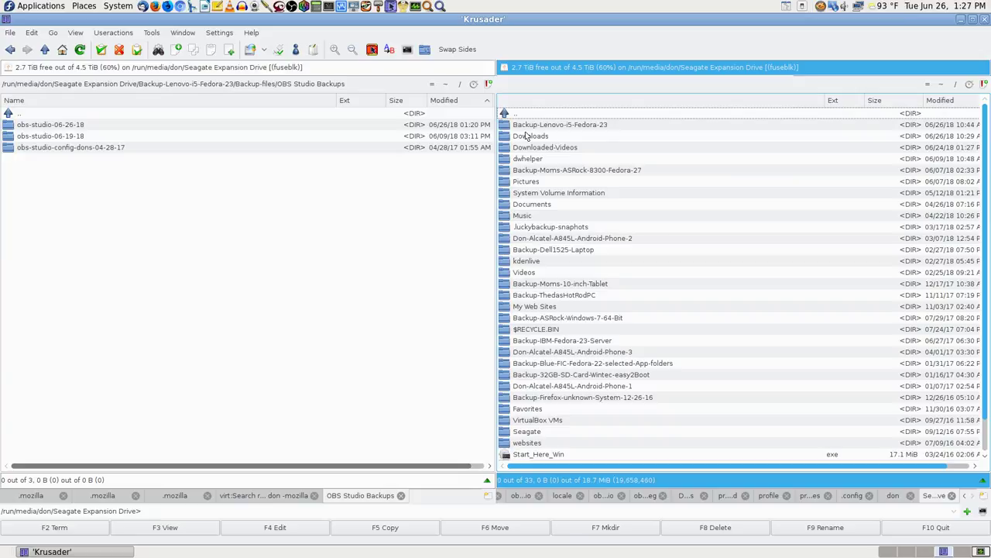
pyautogui.doubleClick(536, 148)
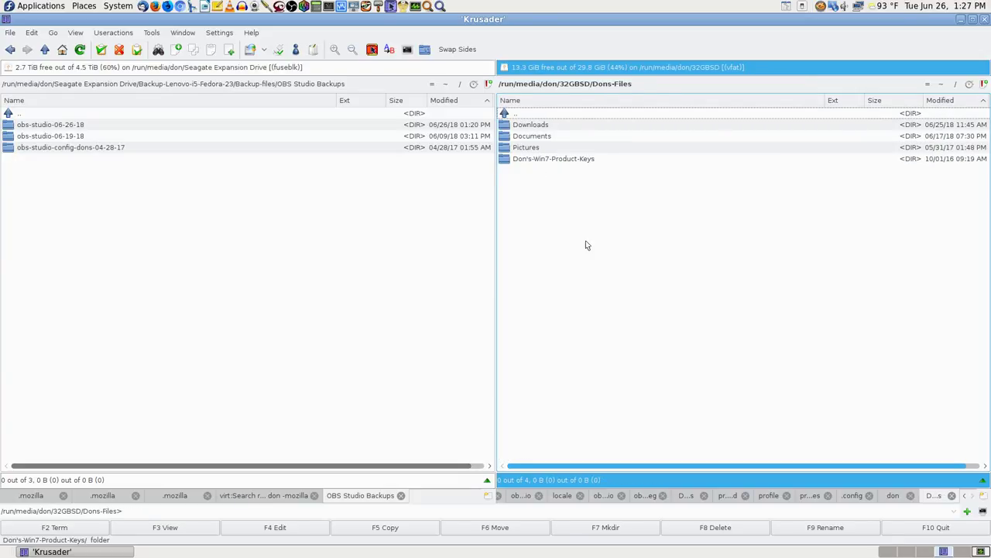
pyautogui.press('Down')
pyautogui.press('Return')
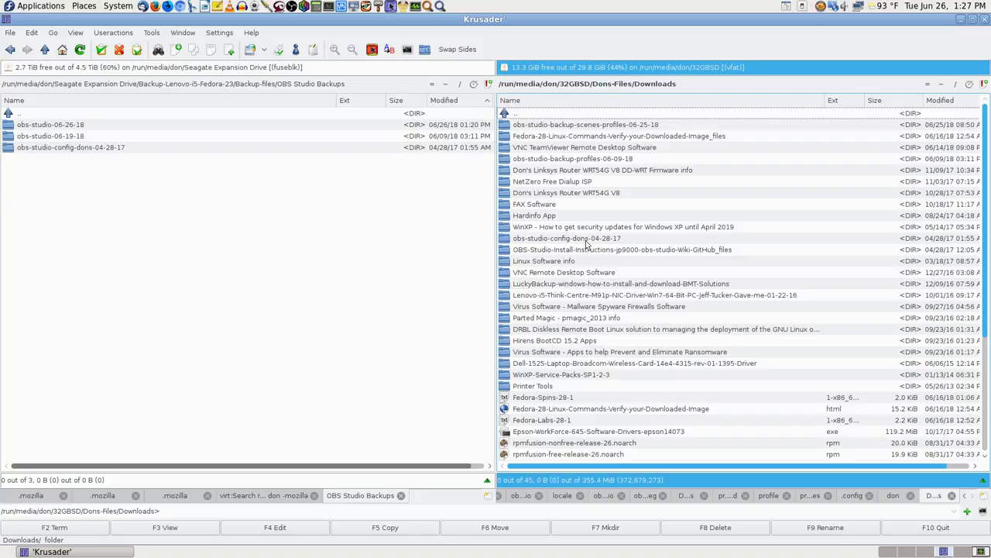
# Sort the 32GBSD Downloads folder by name and look through its obs-studio backup folders.
pyautogui.press('Down')
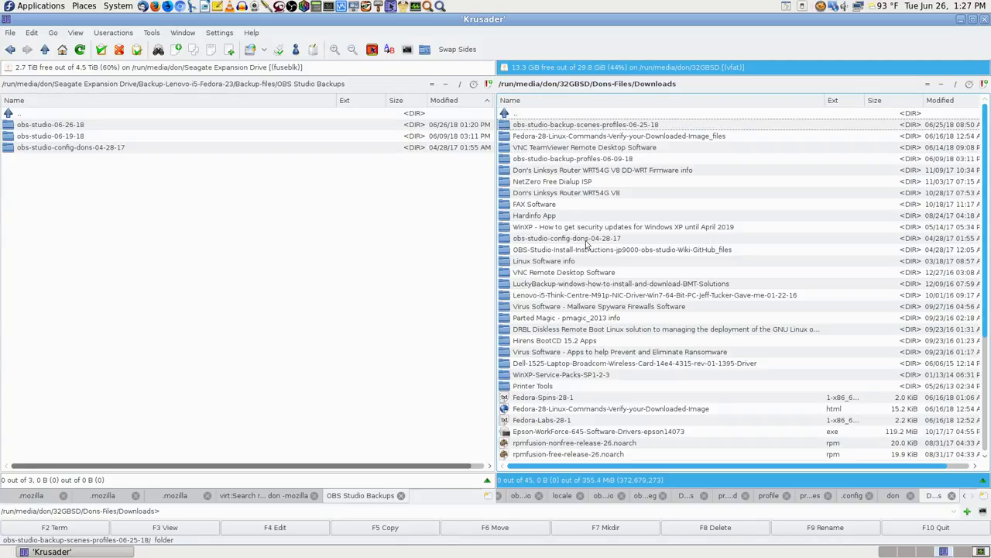
pyautogui.press('Down')
pyautogui.press('Up')
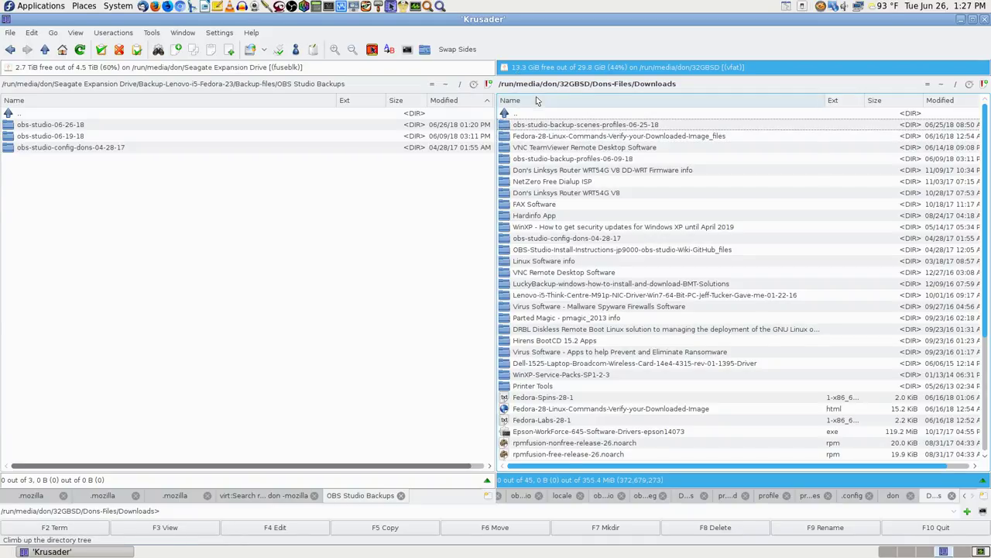
pyautogui.click(536, 100)
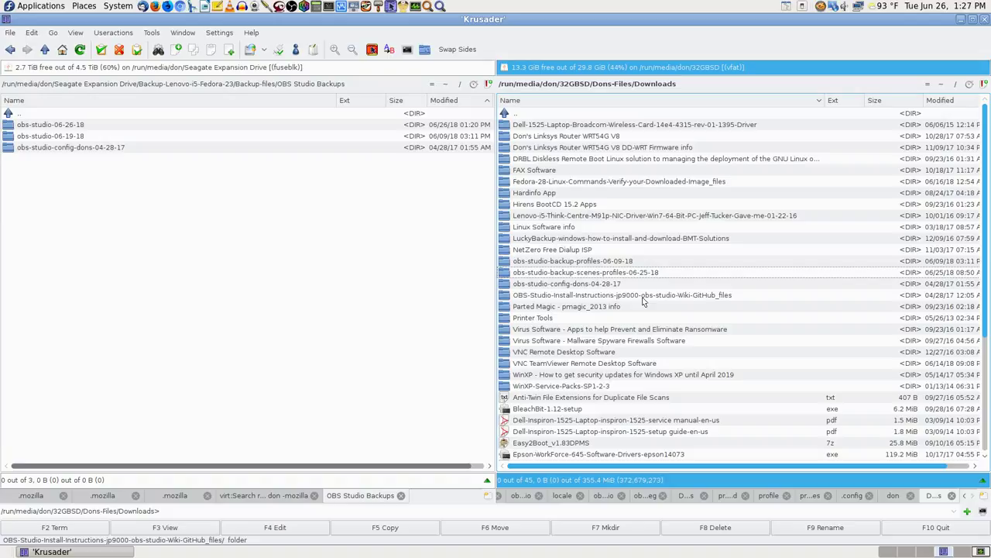
pyautogui.press('Down')
pyautogui.press('Down')
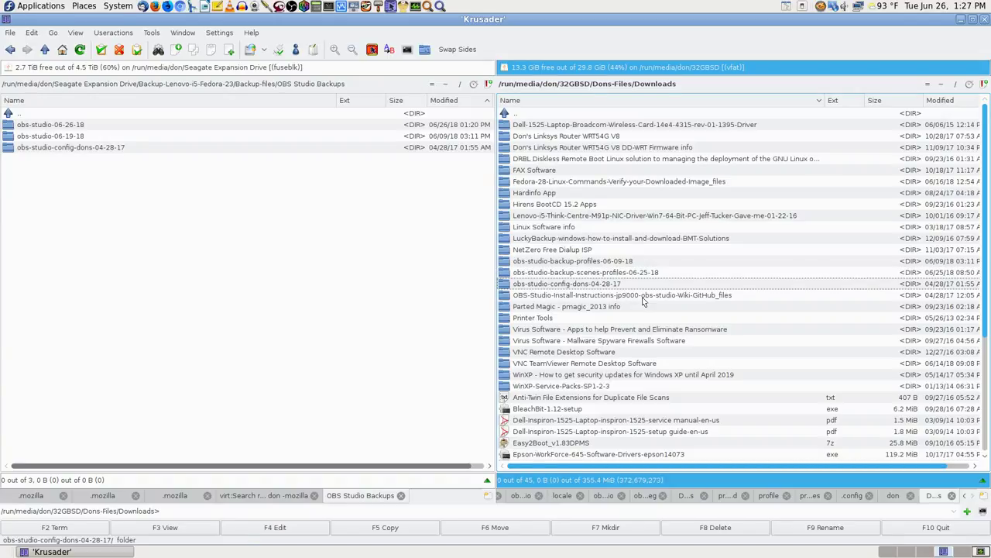
pyautogui.press('Up')
pyautogui.press('Up')
pyautogui.press('Up')
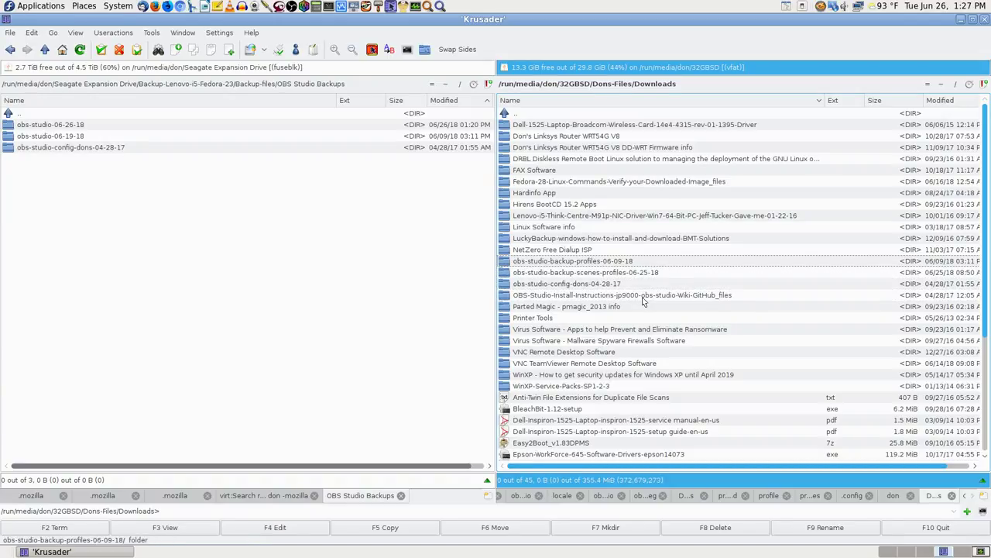
# Copy obs-studio-06-26-18 from OBS Studio Backups to the Downloads folder on the 32GBSD drive.
pyautogui.click(66, 126)
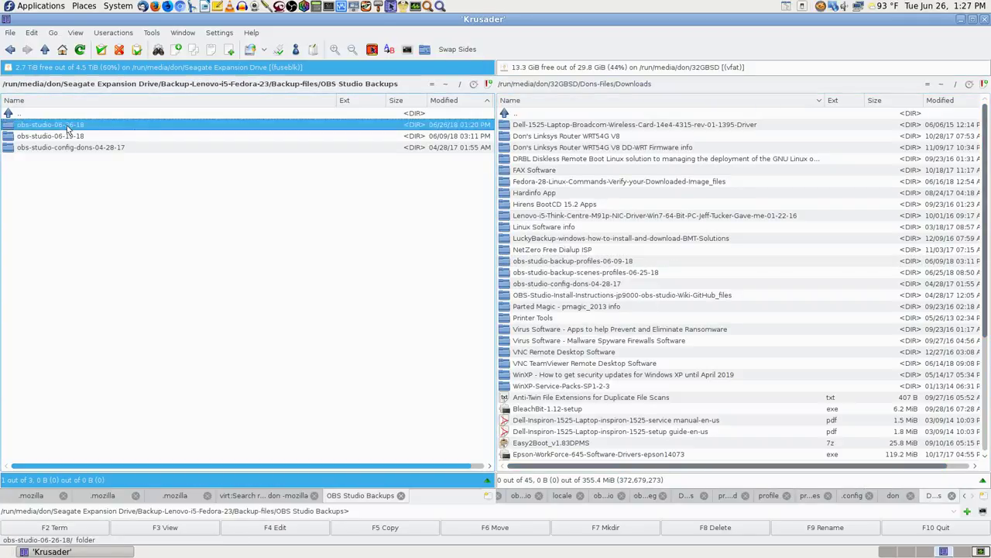
pyautogui.click(395, 526)
pyautogui.click(476, 240)
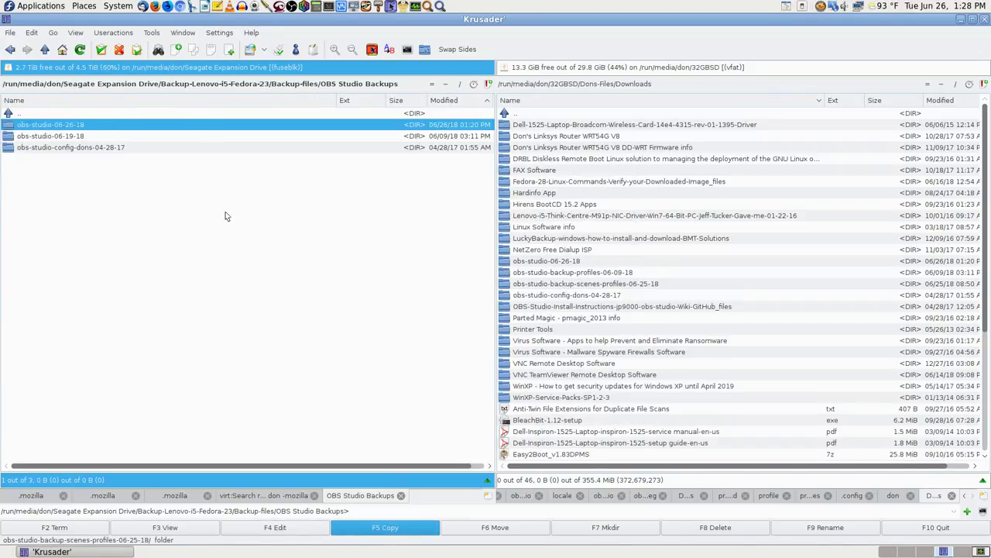
pyautogui.click(126, 113)
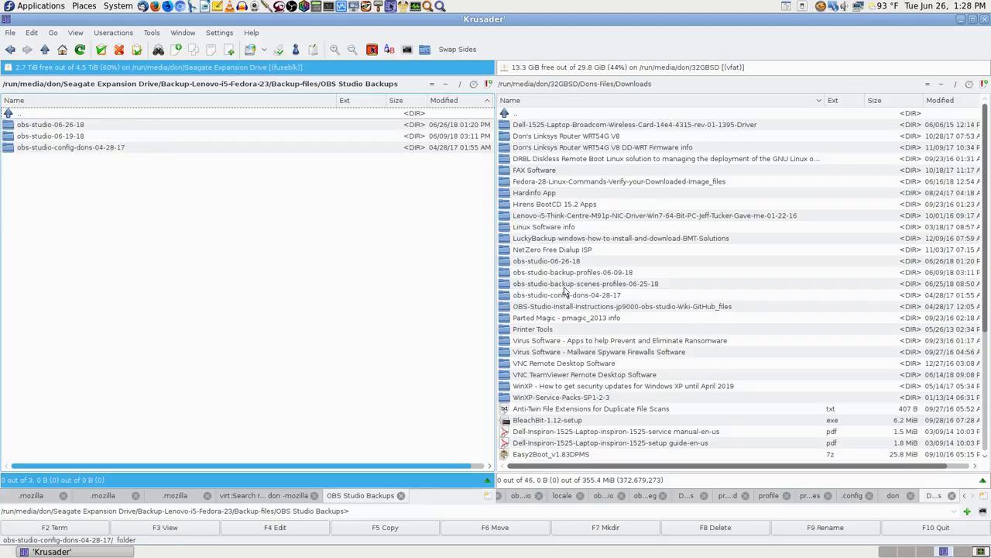
pyautogui.click(605, 297)
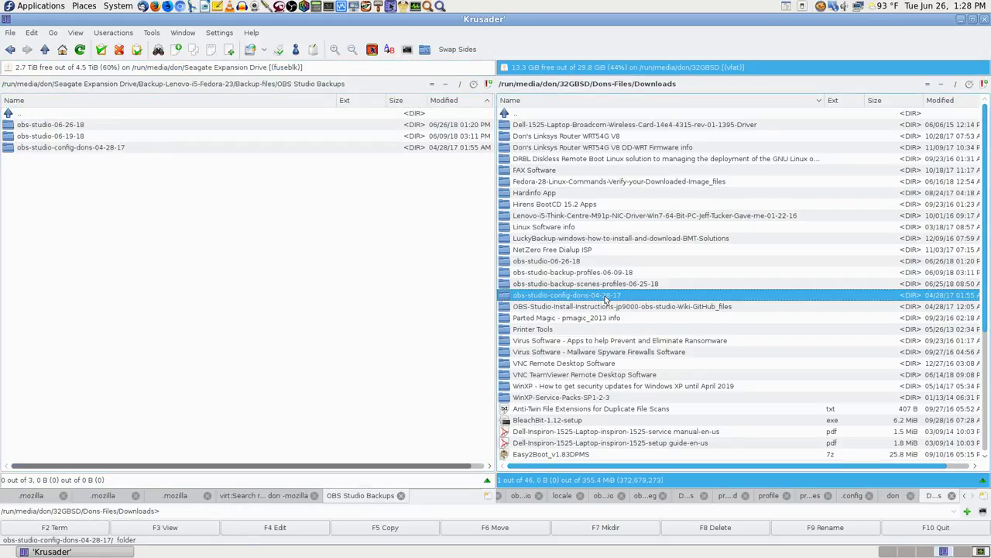
pyautogui.press('F8')
pyautogui.press('Return')
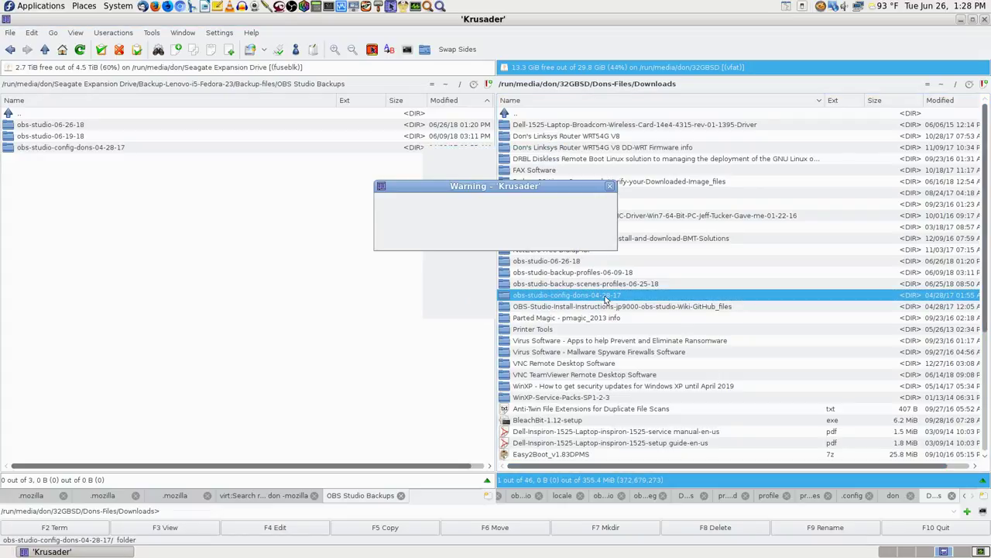
pyautogui.press('Tab')
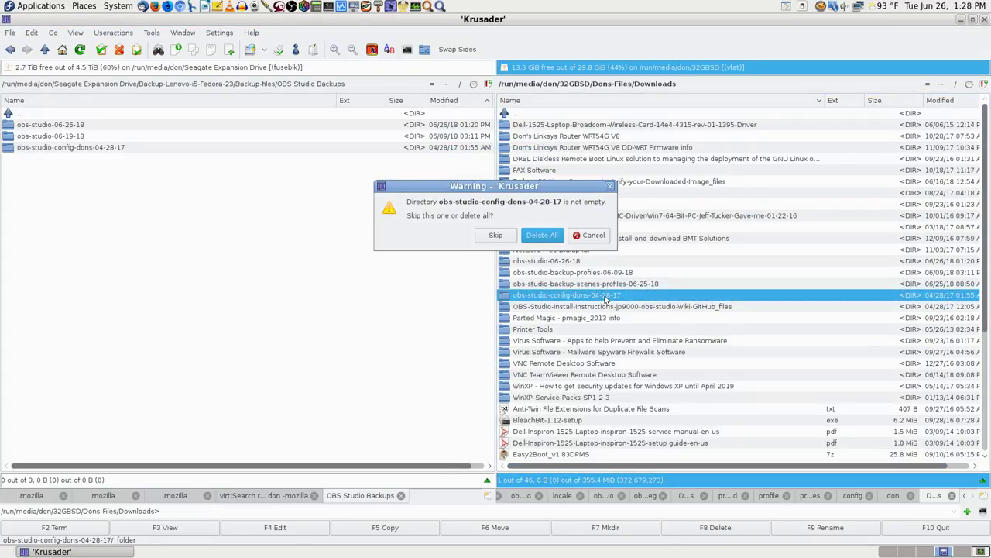
pyautogui.press('Tab')
pyautogui.press('Return')
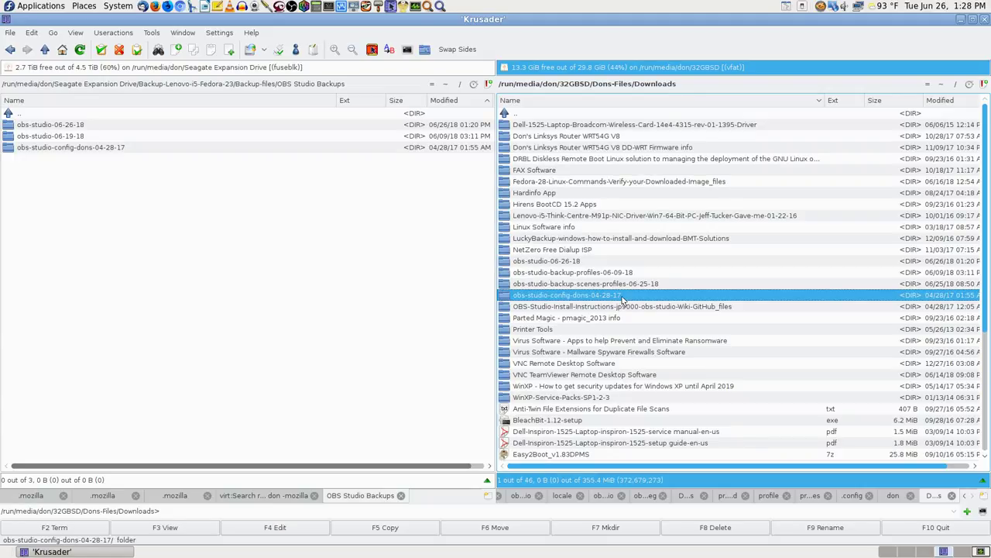
# Delete the non-empty folder obs-studio-config-dons-04-28-17 from the 32GBSD Downloads folder with all its contents.
pyautogui.press('F8')
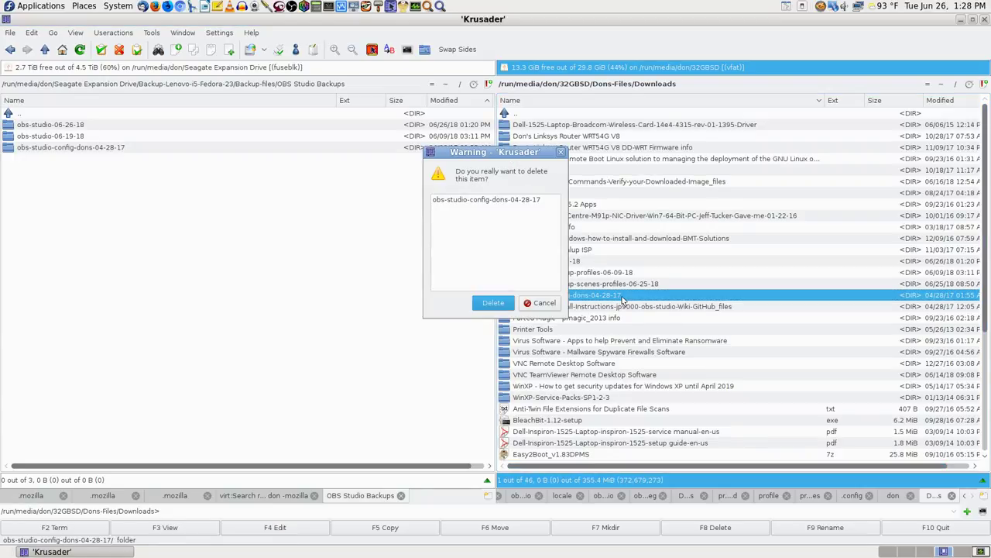
pyautogui.press('Return')
pyautogui.press('Tab')
pyautogui.press('Tab')
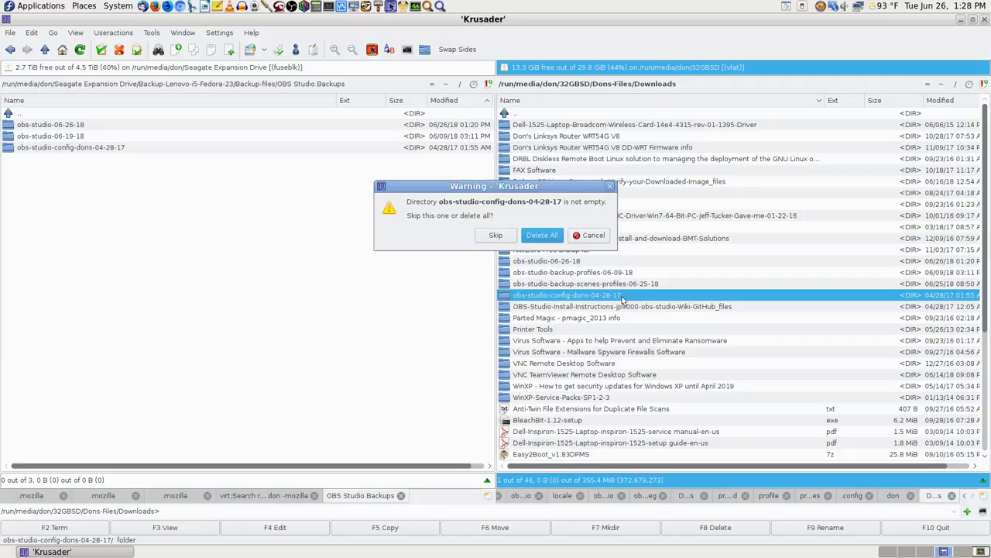
pyautogui.press('Return')
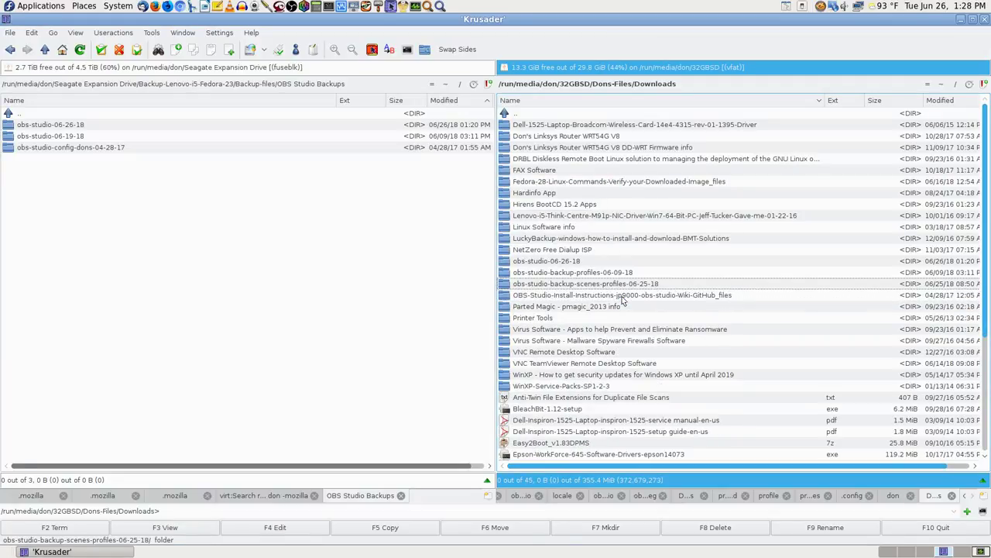
# Delete the folder obs-studio-backup-profiles-06-09-18 and all its contents from the 32GBSD Downloads folder.
pyautogui.press('Up')
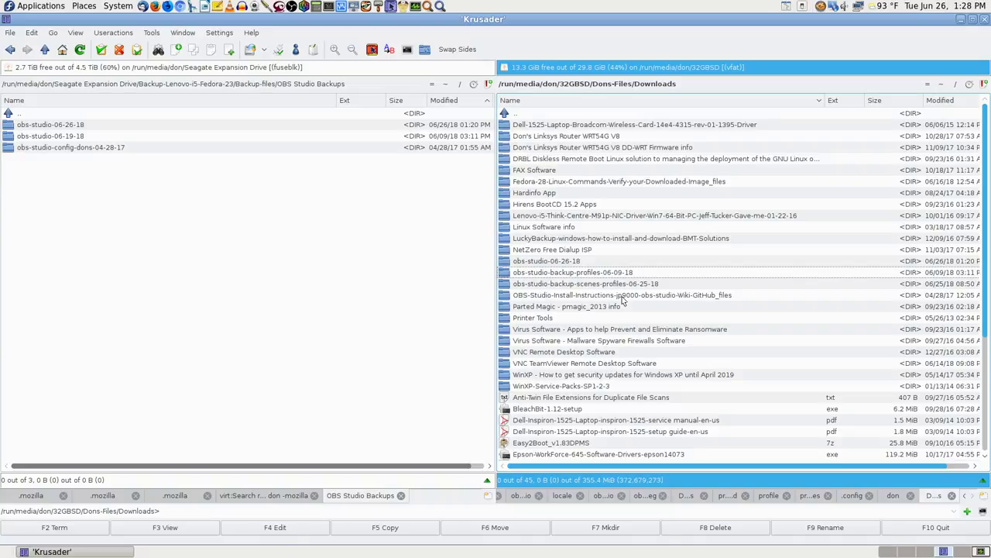
pyautogui.press('Delete')
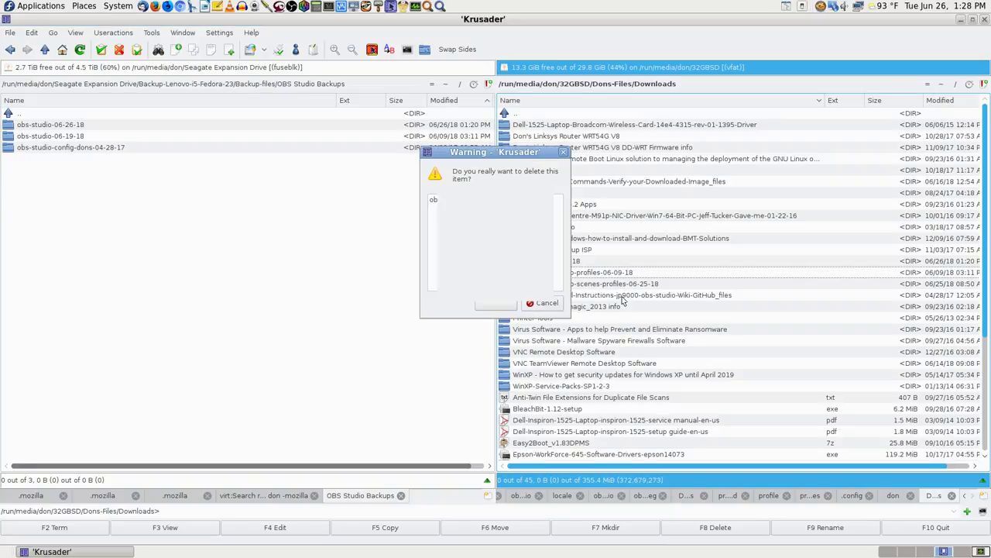
pyautogui.press('Return')
pyautogui.press('Tab')
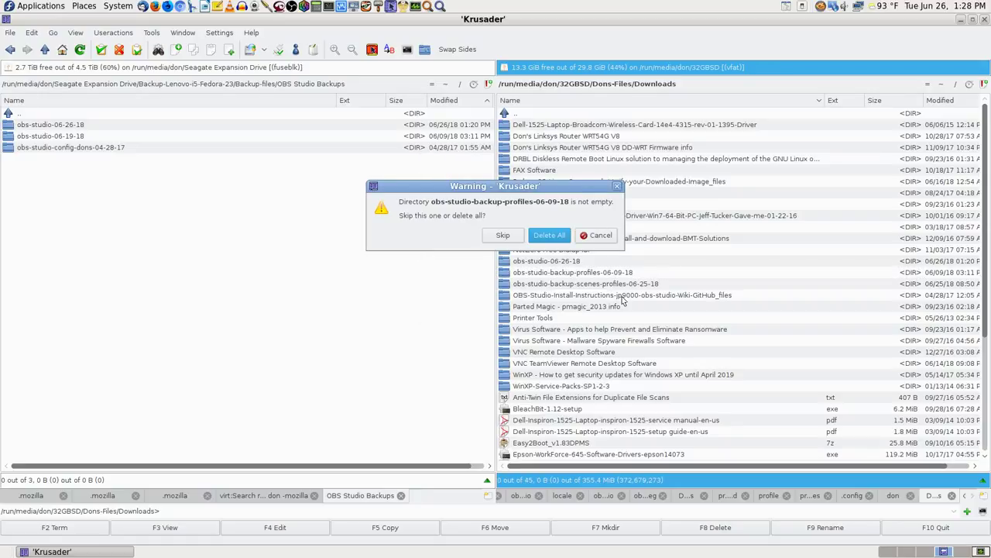
pyautogui.press('Return')
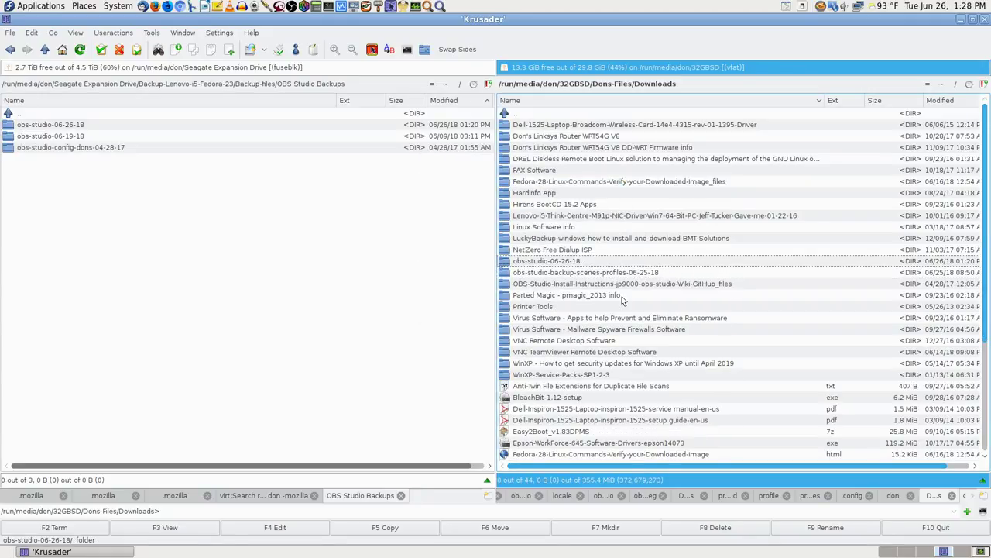
# Inspect the contents of obs-studio-06-26-18 and obs-studio-backup-scenes-profiles-06-25-18 in the 32GBSD Downloads folder.
pyautogui.press('Return')
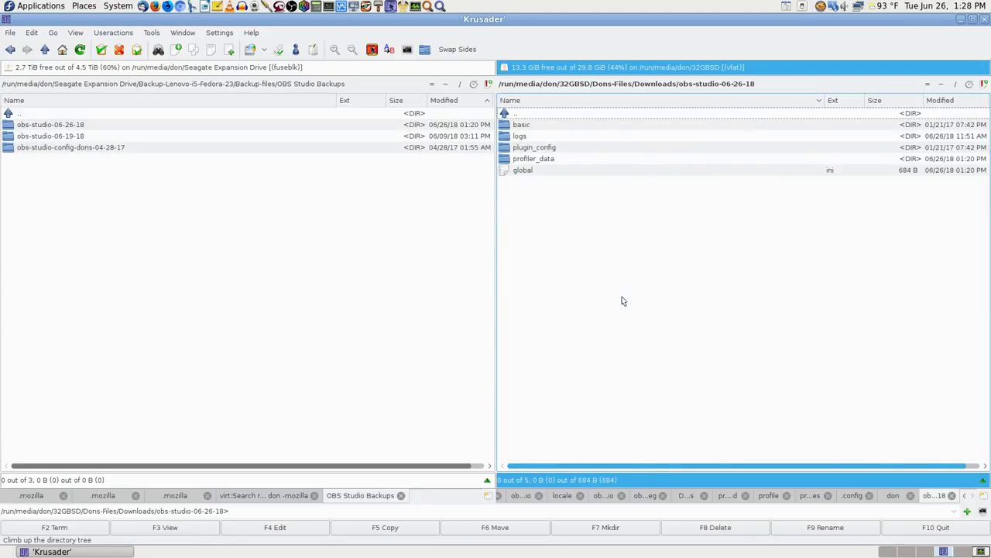
pyautogui.press('BackSpace')
pyautogui.press('Down')
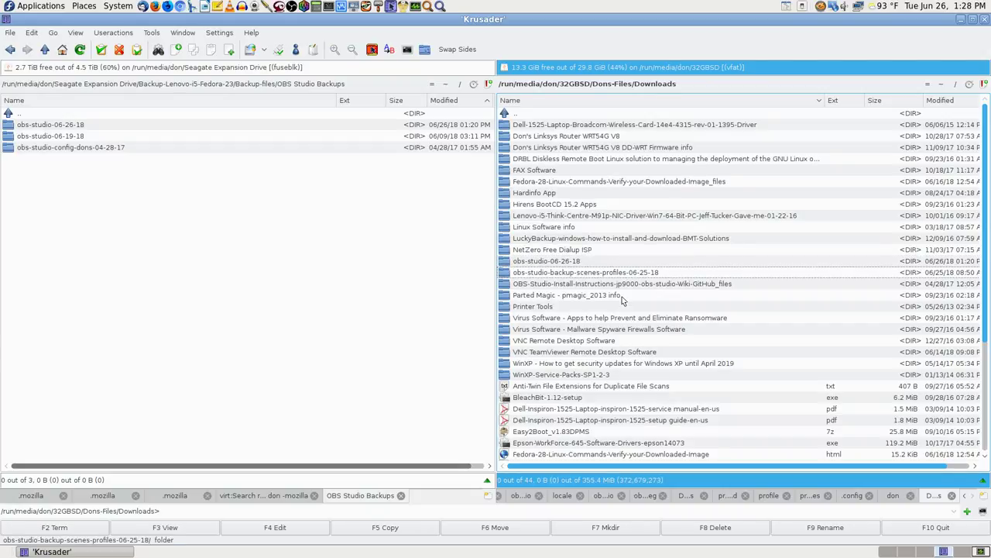
pyautogui.press('Return')
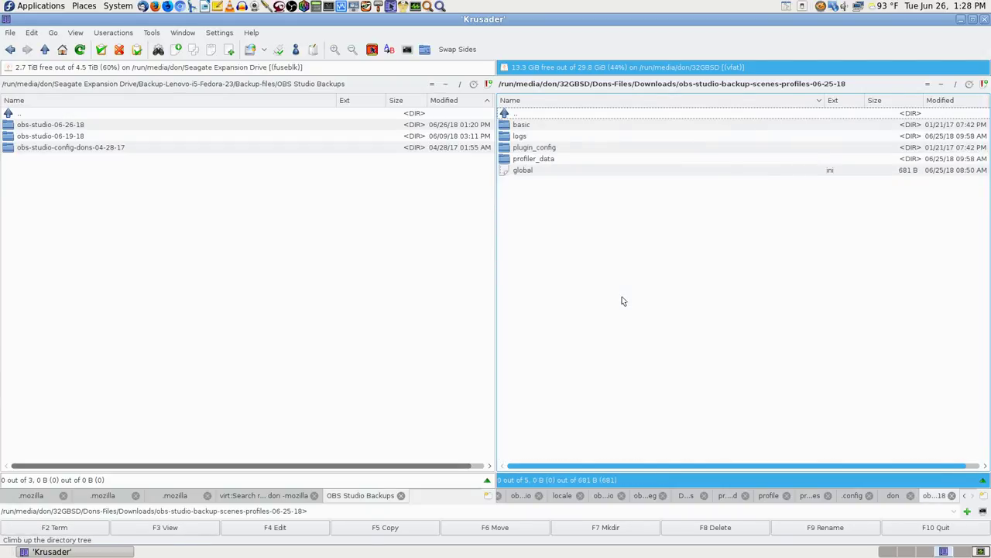
pyautogui.press('BackSpace')
pyautogui.press('Up')
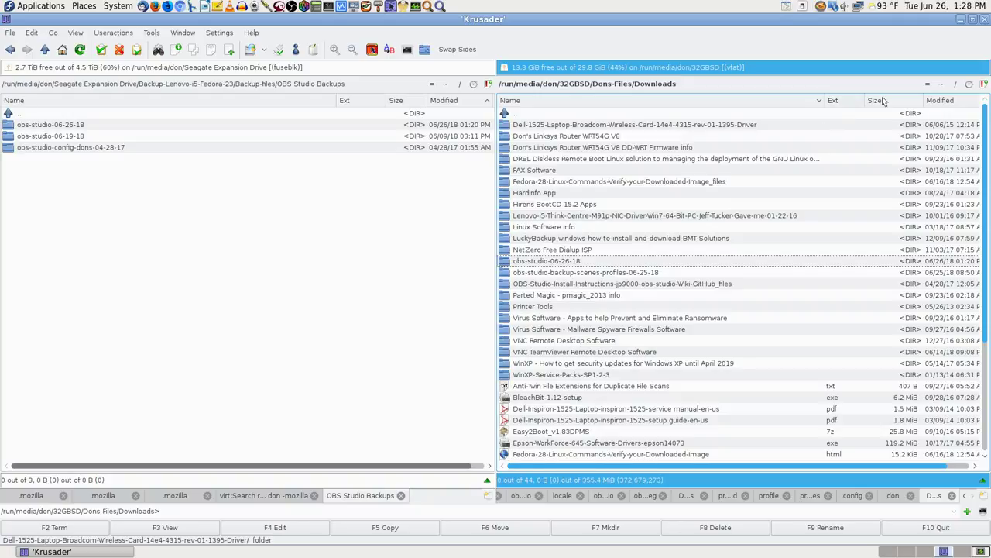
# Switch the 32GBSD pane to the home folder and move the Seagate pane up to Backup-Lenovo-i5-Fedora-23.
pyautogui.hotkey('ctrl', 'Home')
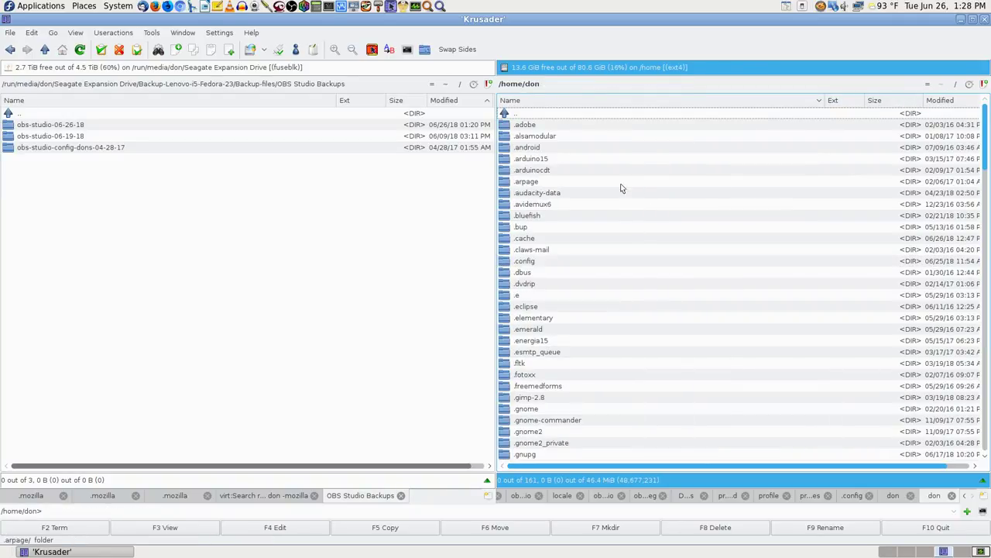
pyautogui.click(144, 113)
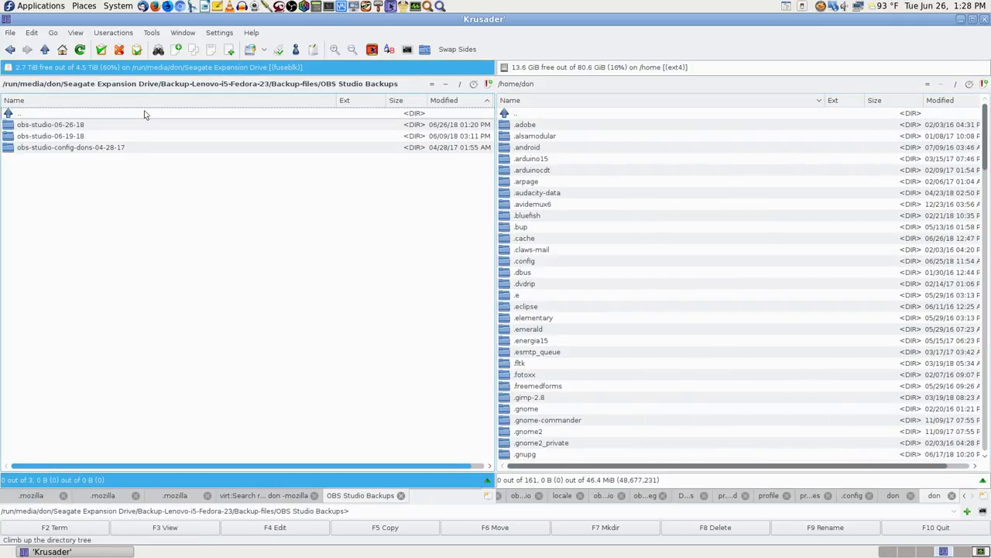
pyautogui.doubleClick(144, 114)
# Look through the folders in Backup-Lenovo-i5-Fedora-23 and check the contents of its Documents folder.
pyautogui.press('Up')
pyautogui.press('Up')
pyautogui.press('Up')
pyautogui.press('Down')
pyautogui.press('Down')
pyautogui.press('Down')
pyautogui.press('Down')
pyautogui.press('Down')
pyautogui.press('Down')
pyautogui.press('Down')
pyautogui.press('Down')
pyautogui.press('Down')
pyautogui.press('Down')
pyautogui.press('Down')
pyautogui.press('Down')
pyautogui.press('Down')
pyautogui.press('Down')
pyautogui.press('Down')
pyautogui.press('Down')
pyautogui.press('Down')
pyautogui.press('Down')
pyautogui.press('Down')
pyautogui.press('Down')
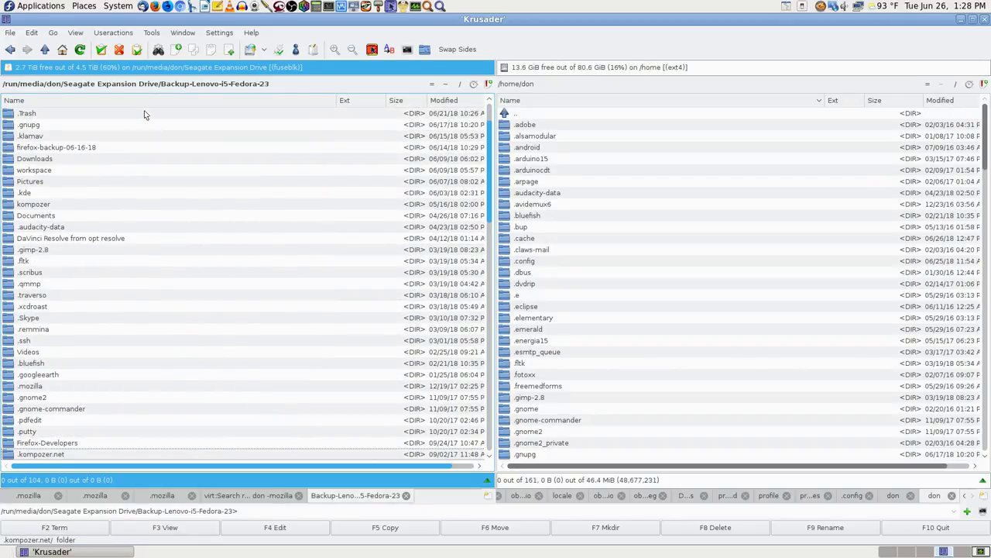
pyautogui.press('Up')
pyautogui.press('Up')
pyautogui.press('Up')
pyautogui.press('Up')
pyautogui.press('Up')
pyautogui.press('Up')
pyautogui.press('Up')
pyautogui.press('Up')
pyautogui.press('Up')
pyautogui.press('Up')
pyautogui.press('Up')
pyautogui.press('Up')
pyautogui.press('Up')
pyautogui.press('Up')
pyautogui.press('Up')
pyautogui.press('Up')
pyautogui.press('Up')
pyautogui.press('Up')
pyautogui.press('Up')
pyautogui.press('Up')
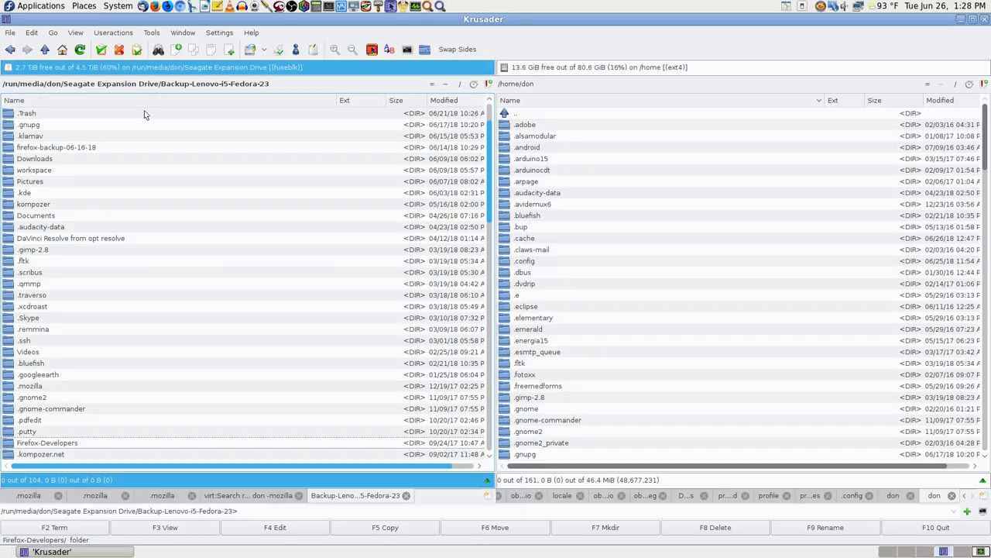
pyautogui.press('Up')
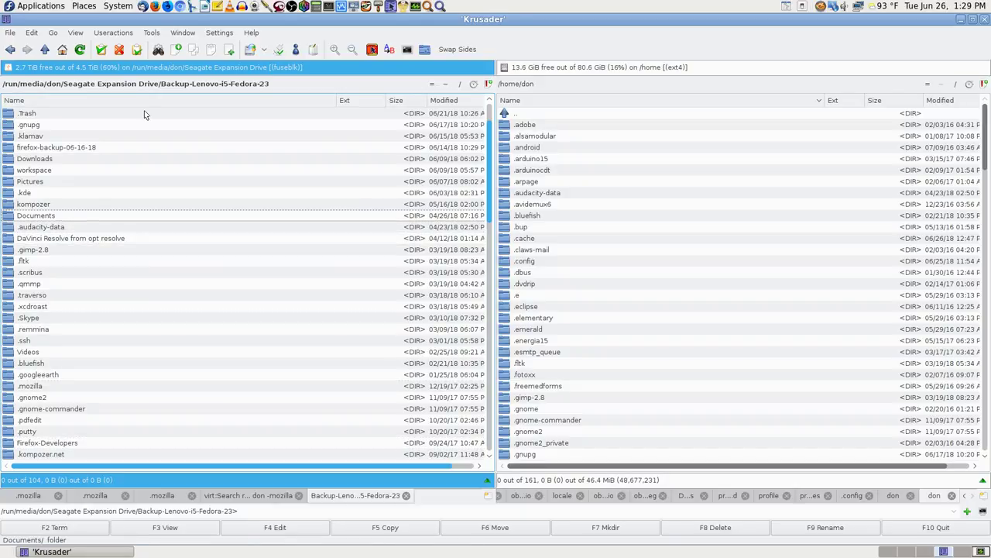
pyautogui.press('Return')
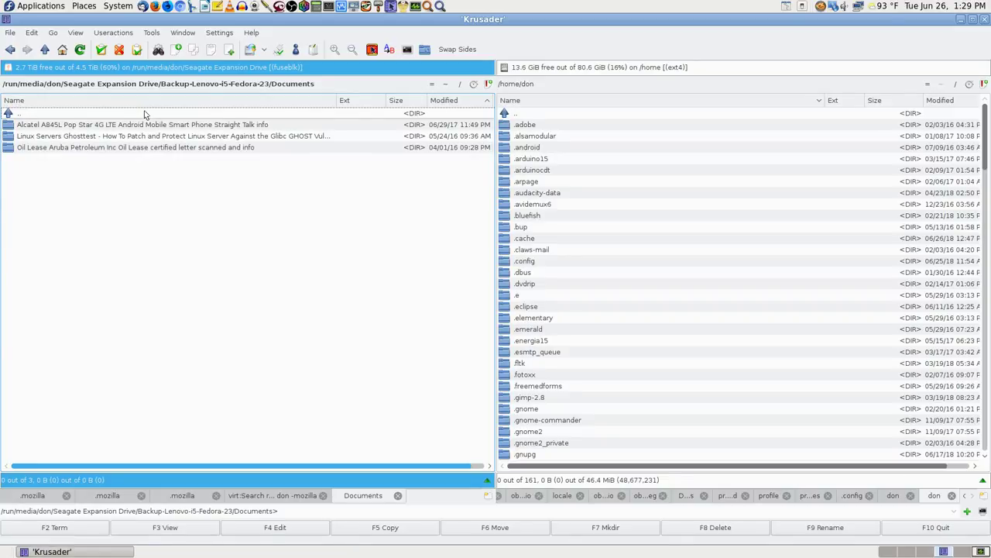
pyautogui.press('BackSpace')
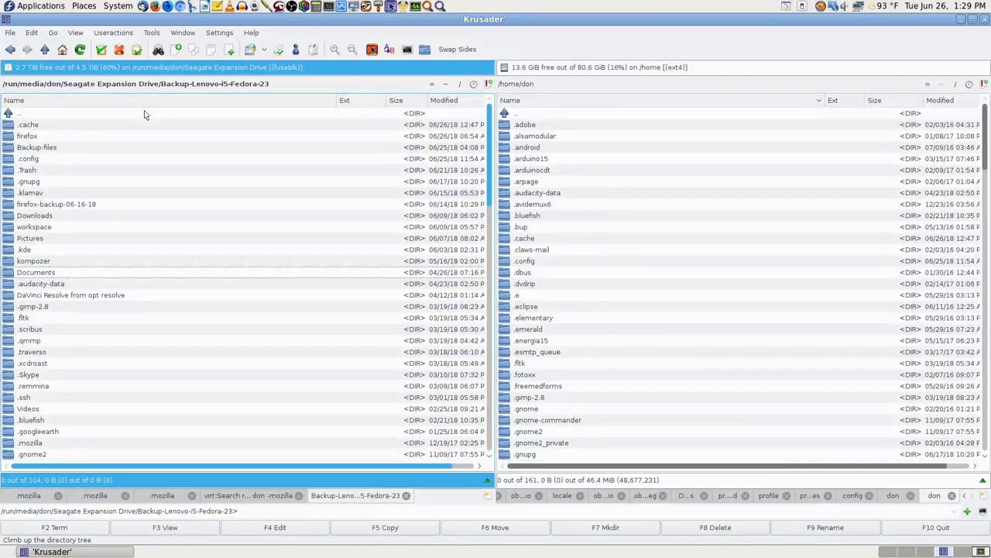
# Check the contents of the Videos folder in Backup-Lenovo-i5-Fedora-23 and return to its parent folder.
pyautogui.press('Down')
pyautogui.press('Down')
pyautogui.press('Down')
pyautogui.press('Down')
pyautogui.press('Down')
pyautogui.press('Down')
pyautogui.press('Down')
pyautogui.press('Down')
pyautogui.press('Down')
pyautogui.press('Down')
pyautogui.press('Down')
pyautogui.press('Down')
pyautogui.press('Down')
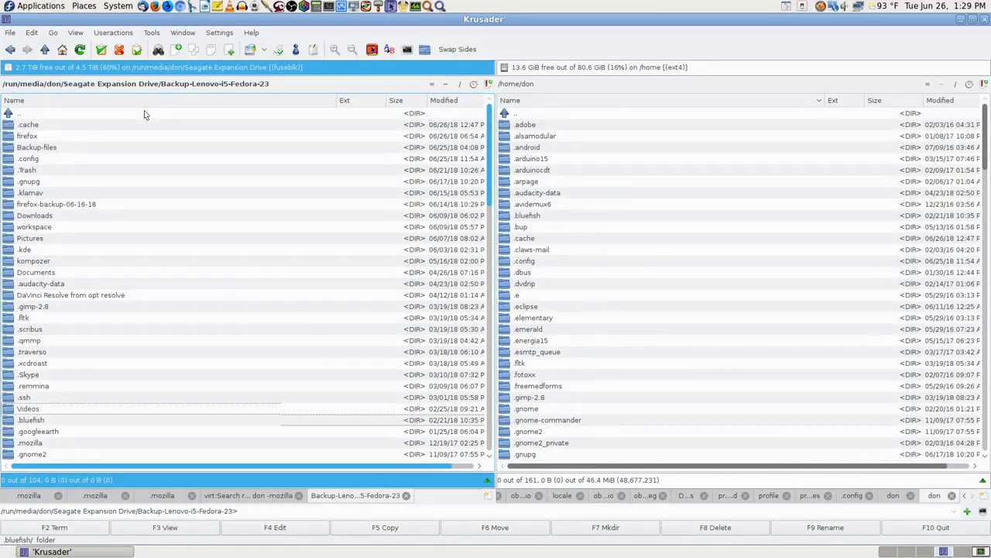
pyautogui.press('Up')
pyautogui.press('Return')
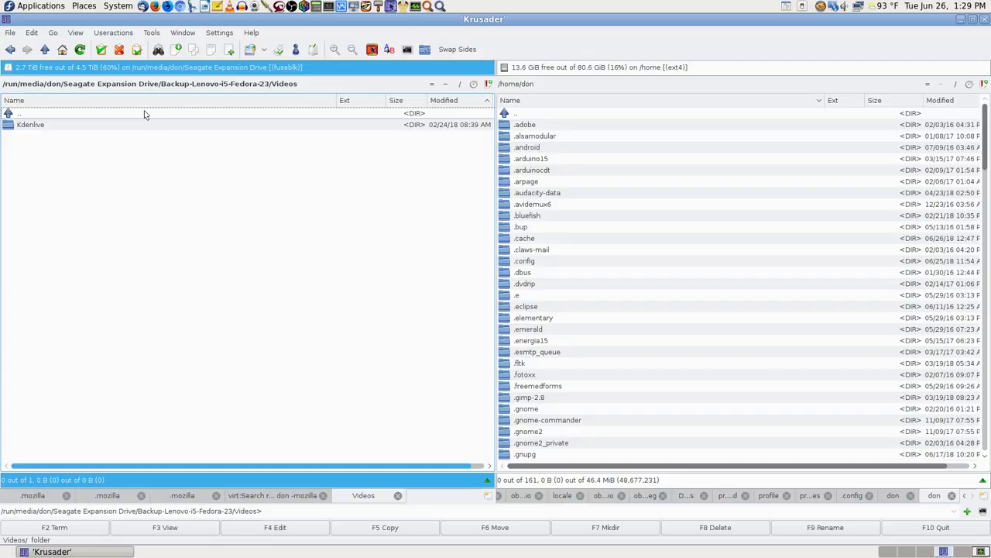
pyautogui.press('Down')
pyautogui.press('BackSpace')
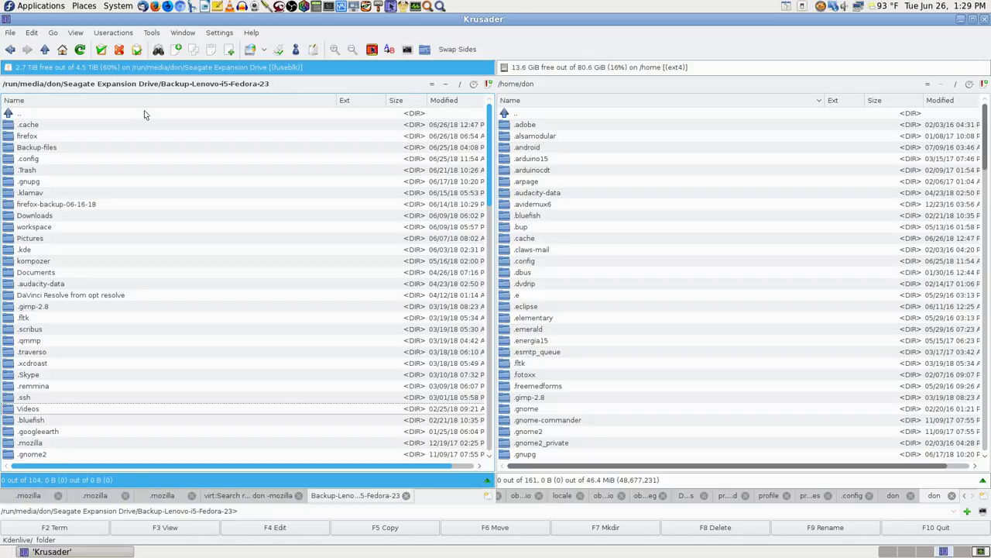
# Check the contents of the Downloads folder in Backup-Lenovo-i5-Fedora-23 and return to its parent folder.
pyautogui.press('Up')
pyautogui.press('Up')
pyautogui.press('Up')
pyautogui.press('Up')
pyautogui.press('Up')
pyautogui.press('Up')
pyautogui.press('Up')
pyautogui.press('Up')
pyautogui.press('Up')
pyautogui.press('Up')
pyautogui.press('Up')
pyautogui.press('Up')
pyautogui.press('Up')
pyautogui.press('Up')
pyautogui.press('Up')
pyautogui.press('Up')
pyautogui.press('Up')
pyautogui.press('Up')
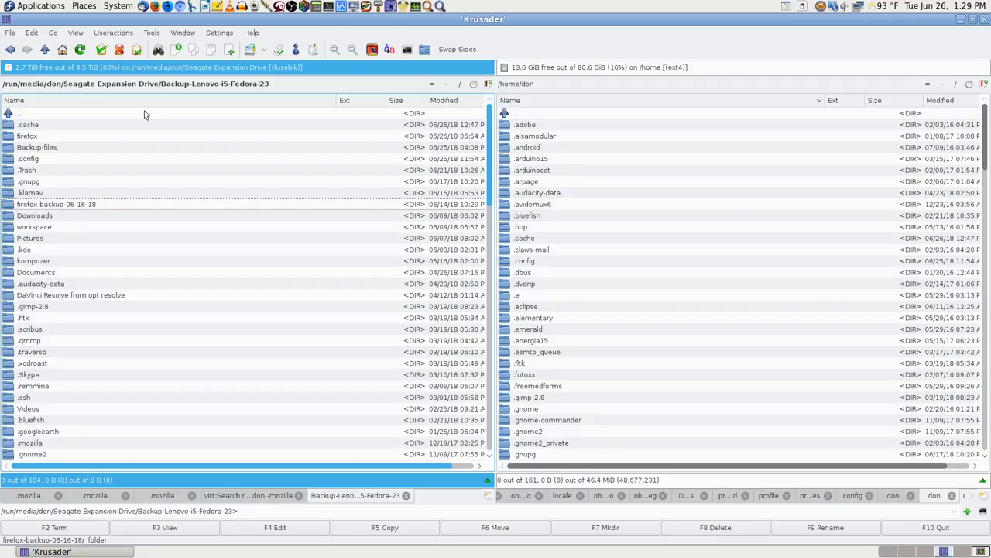
pyautogui.press('Down')
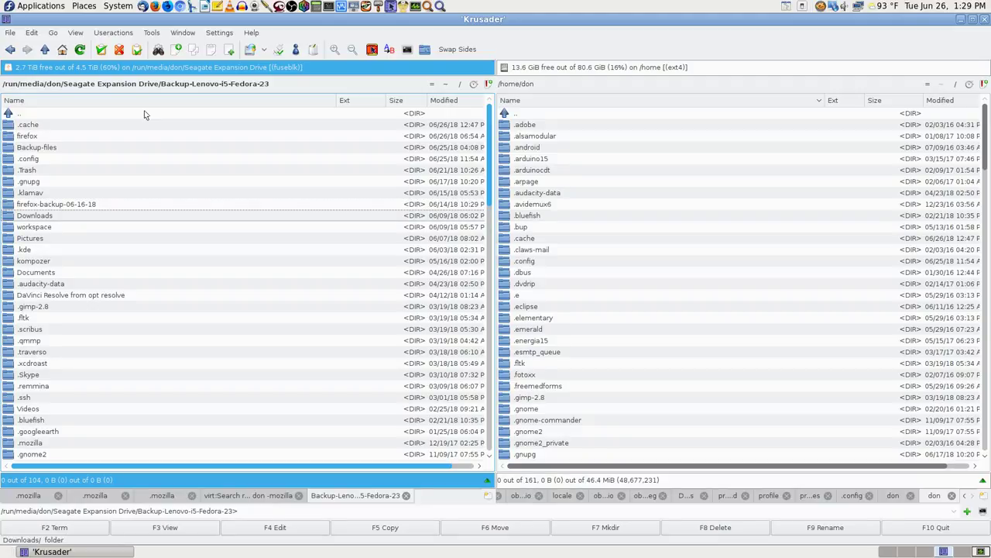
pyautogui.press('Return')
pyautogui.press('BackSpace')
# Go up to the root of the Seagate Expansion Drive and open its Documents folder.
pyautogui.press('BackSpace')
pyautogui.press('Up')
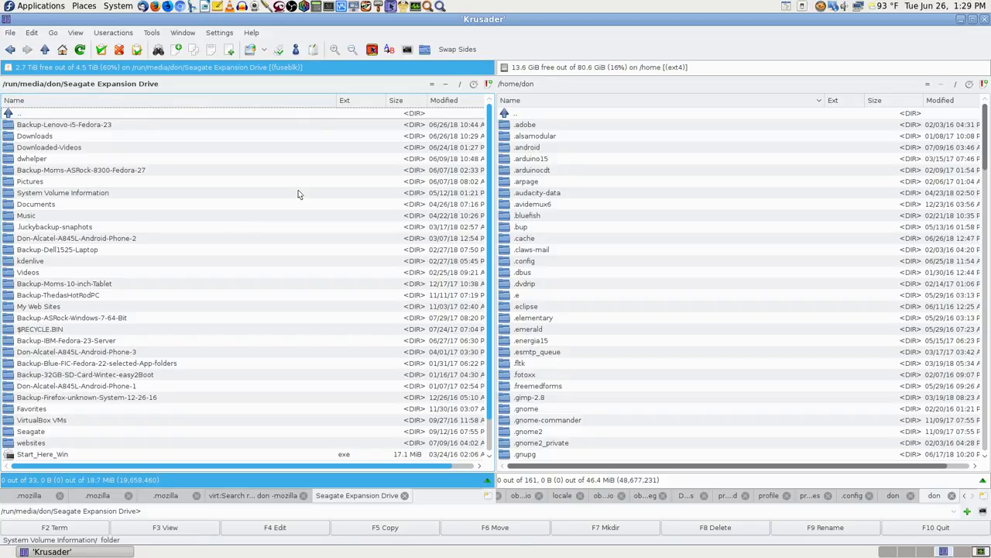
pyautogui.write('doc')
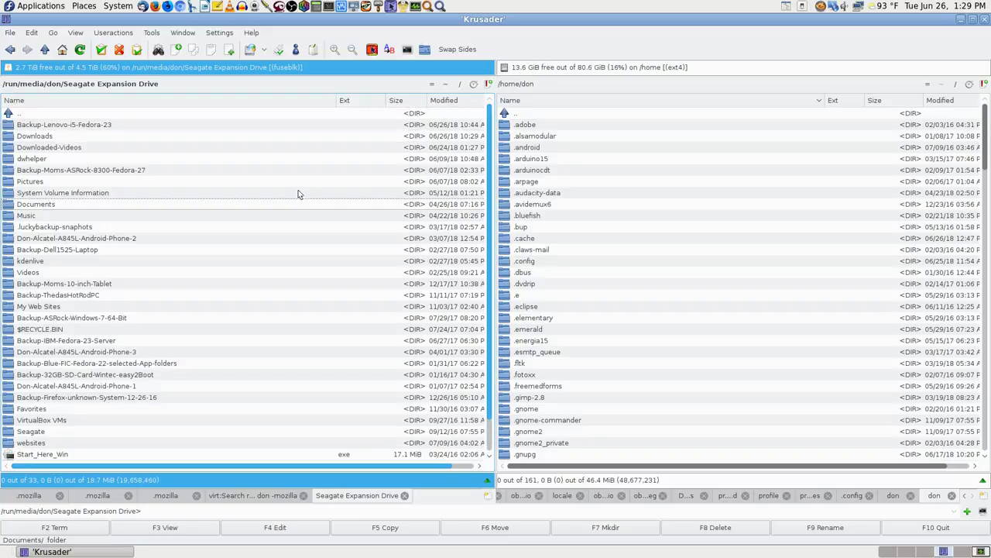
pyautogui.press('Return')
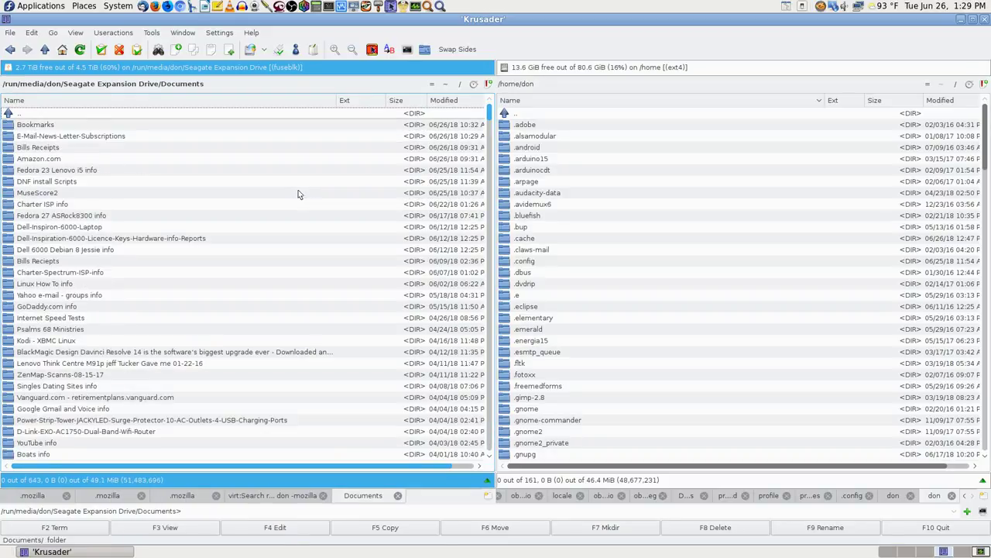
# Open the Bookmarks folder inside Documents in the home folder pane.
pyautogui.click(558, 114)
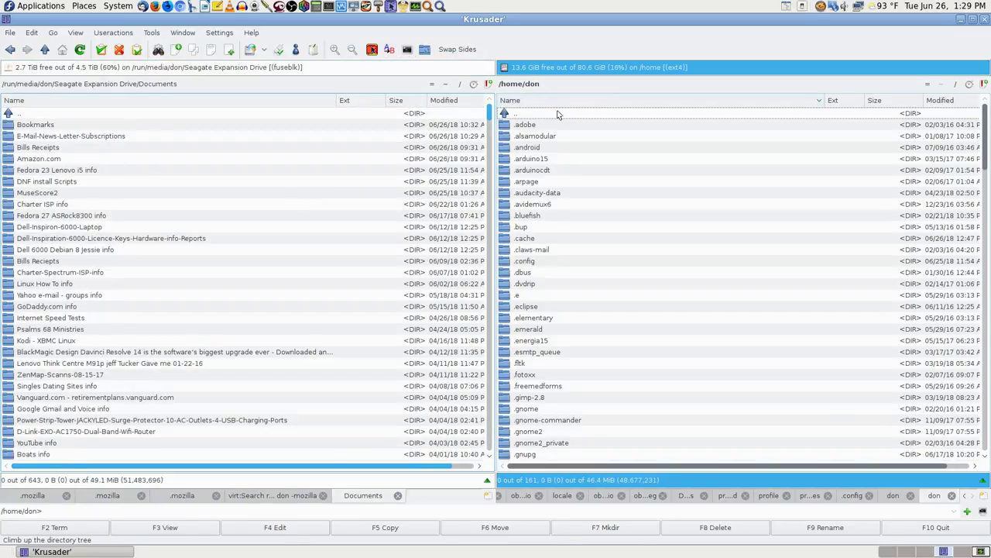
pyautogui.write('doc')
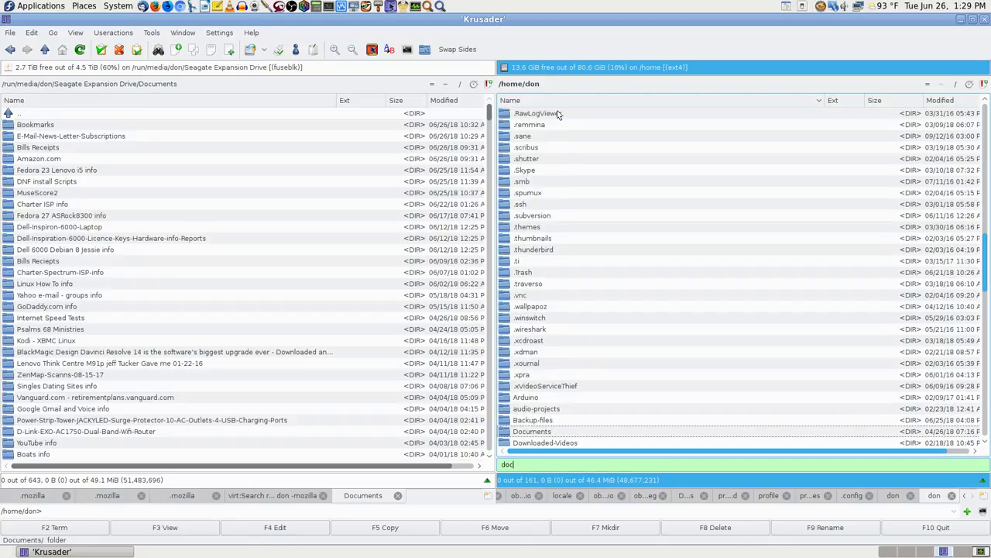
pyautogui.press('Return')
pyautogui.write('book')
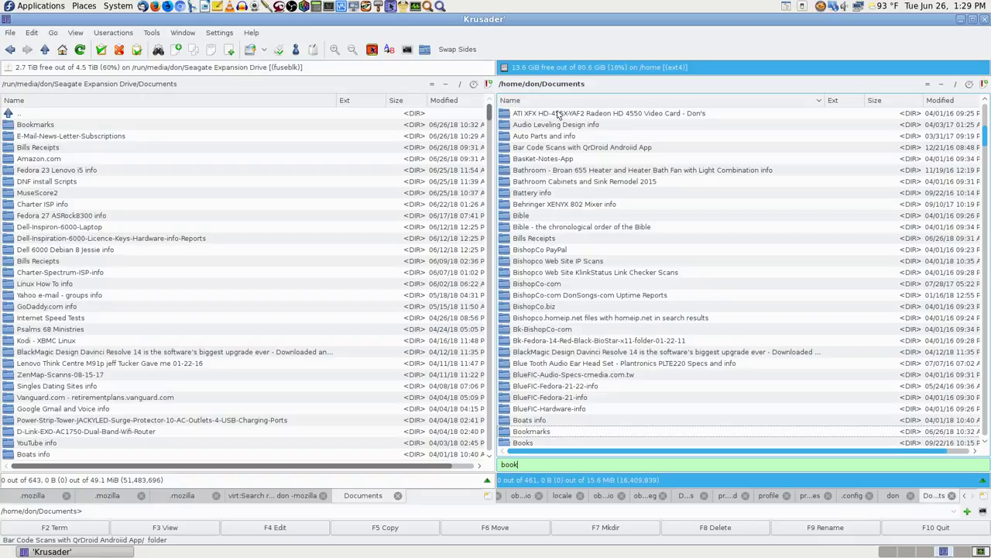
pyautogui.press('Return')
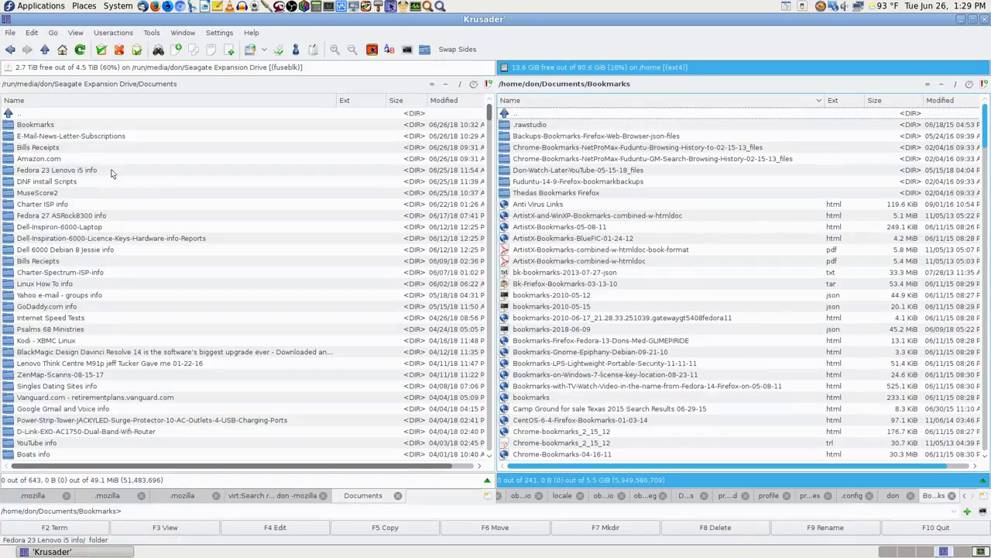
# Open the Seagate Documents' Bookmarks folder, sort the home Bookmarks listing newest first, and narrow both Name columns to reveal full modification times.
pyautogui.click(79, 122)
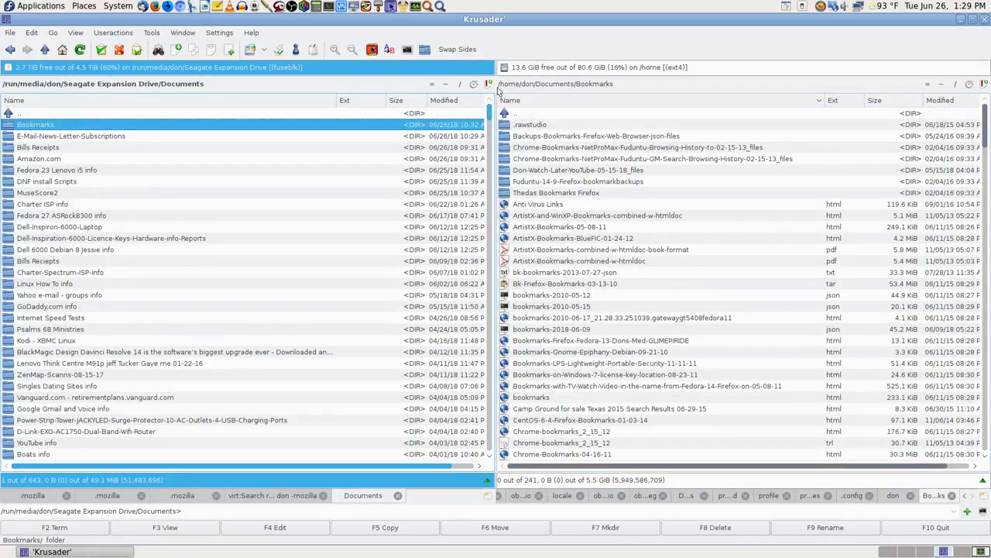
pyautogui.press('Return')
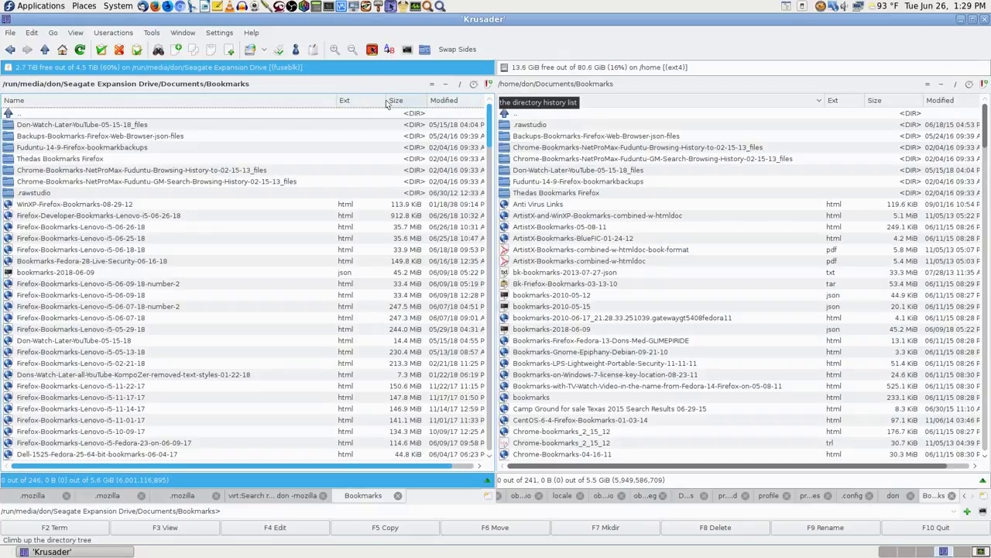
pyautogui.moveTo(336, 100); pyautogui.dragTo(329, 99)
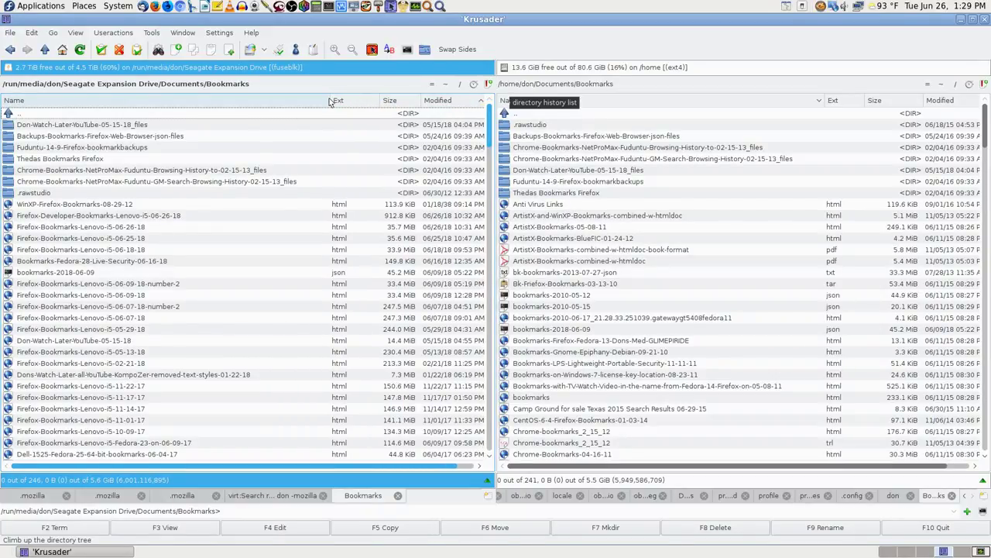
pyautogui.click(951, 102)
pyautogui.click(951, 101)
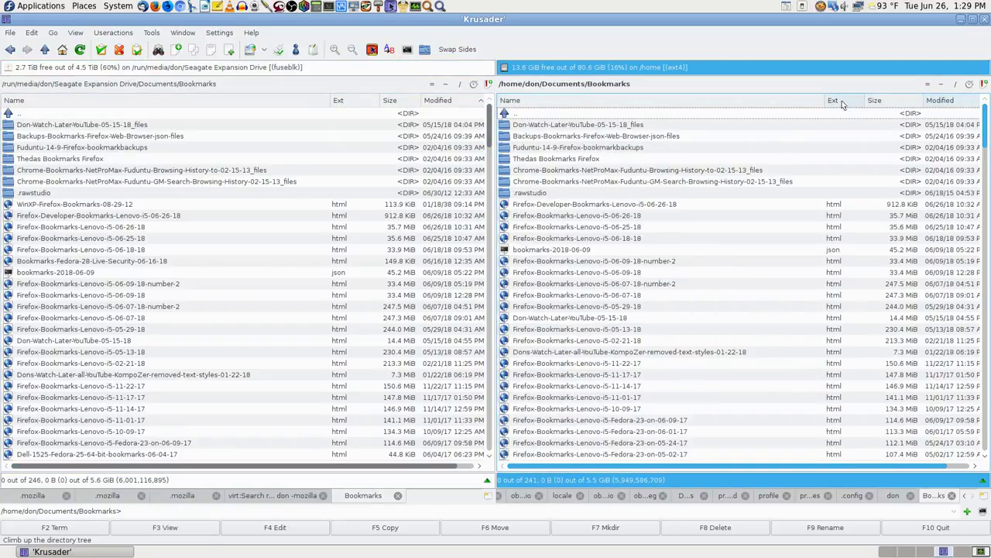
pyautogui.moveTo(824, 100); pyautogui.dragTo(816, 100)
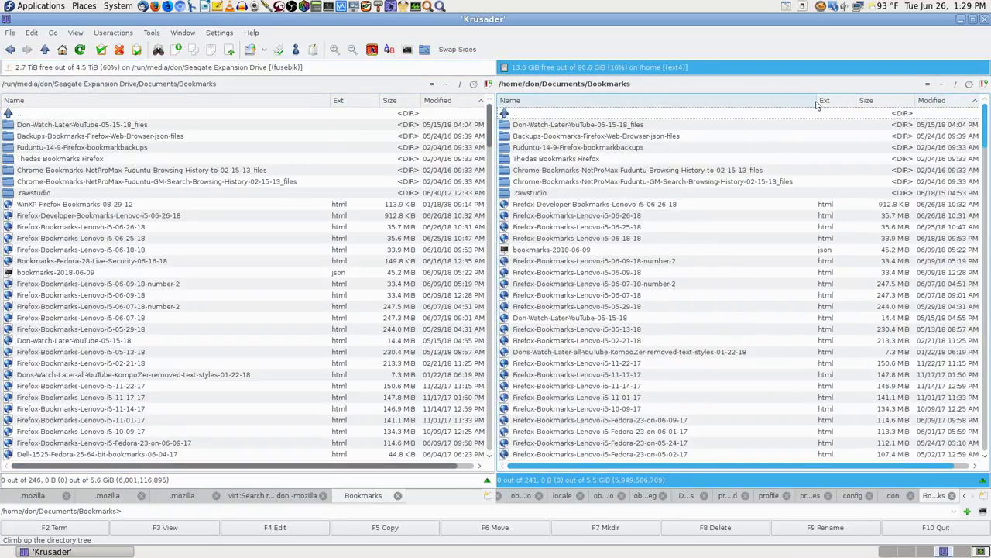
# Compare the Seagate and home Bookmarks folders with Synchronize Directories, run the synchronization, and close the dialog.
pyautogui.click(424, 49)
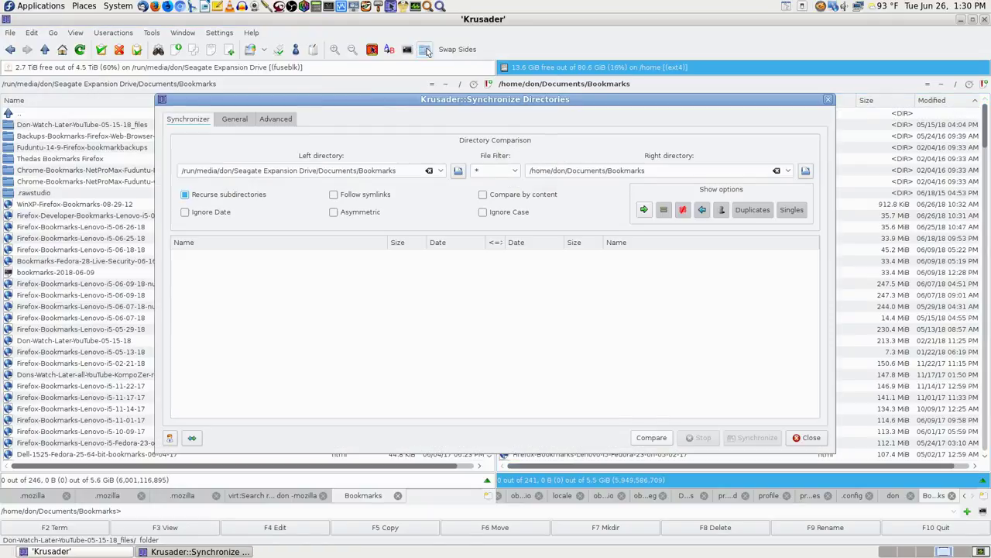
pyautogui.click(651, 437)
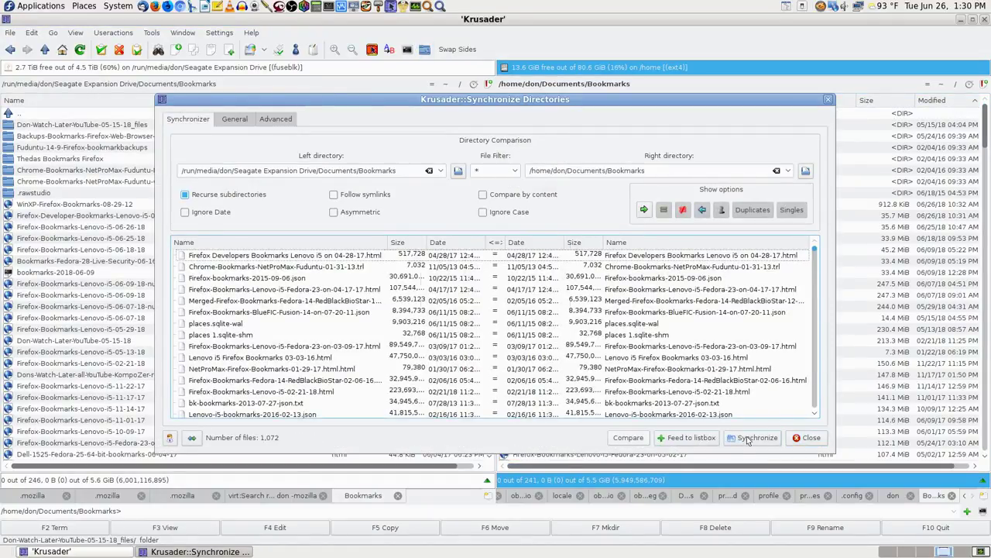
pyautogui.click(749, 439)
pyautogui.click(555, 293)
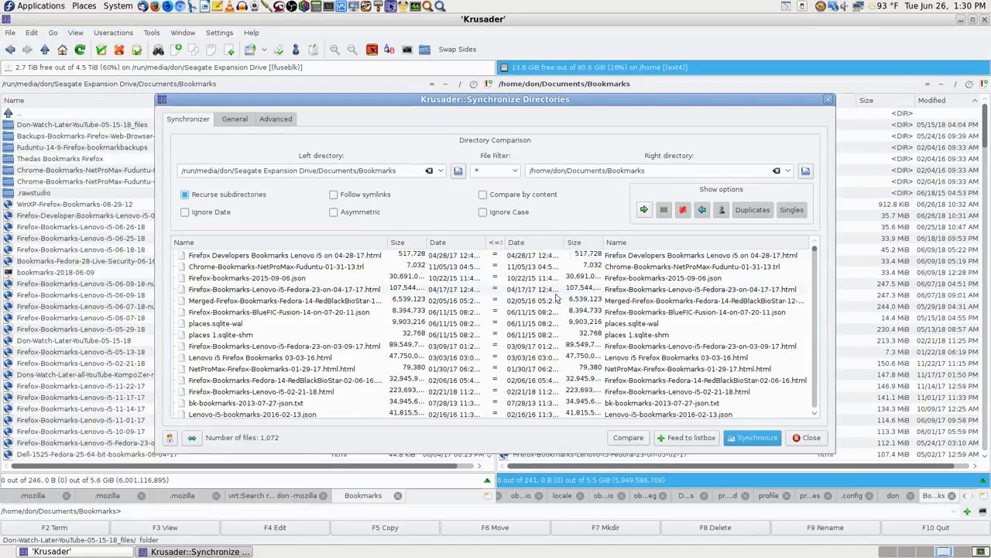
pyautogui.click(809, 440)
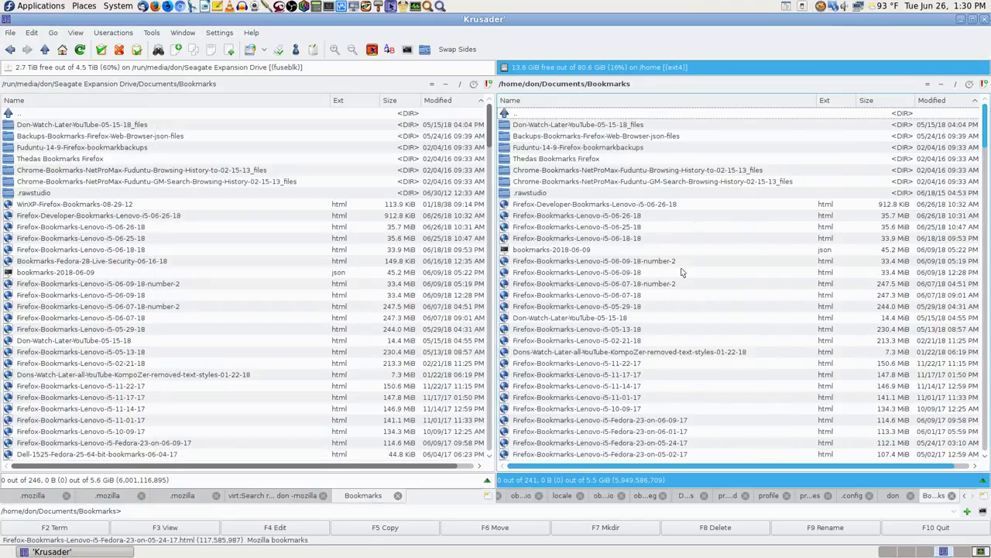
# Return both panes from Bookmarks to their parent Documents folders.
pyautogui.doubleClick(534, 112)
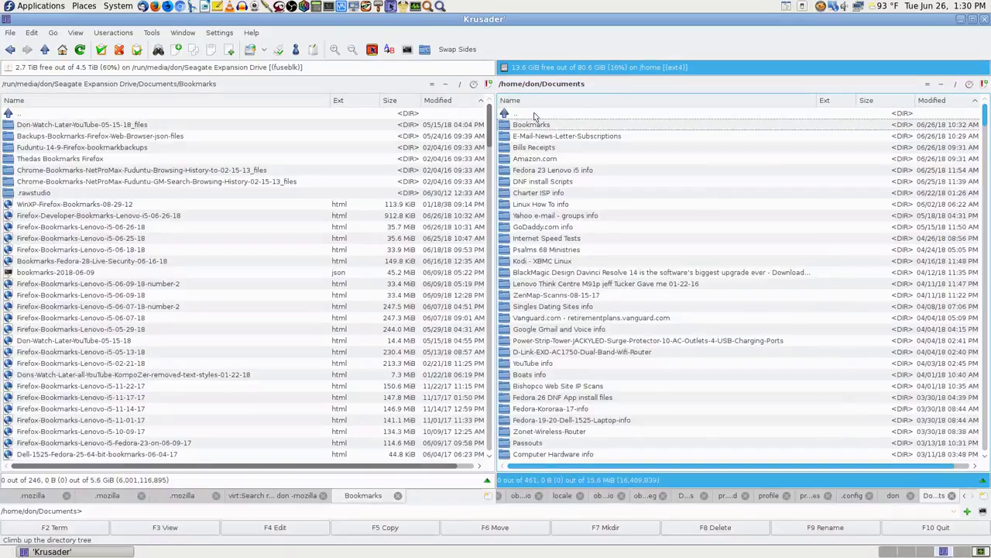
pyautogui.click(436, 122)
pyautogui.doubleClick(435, 116)
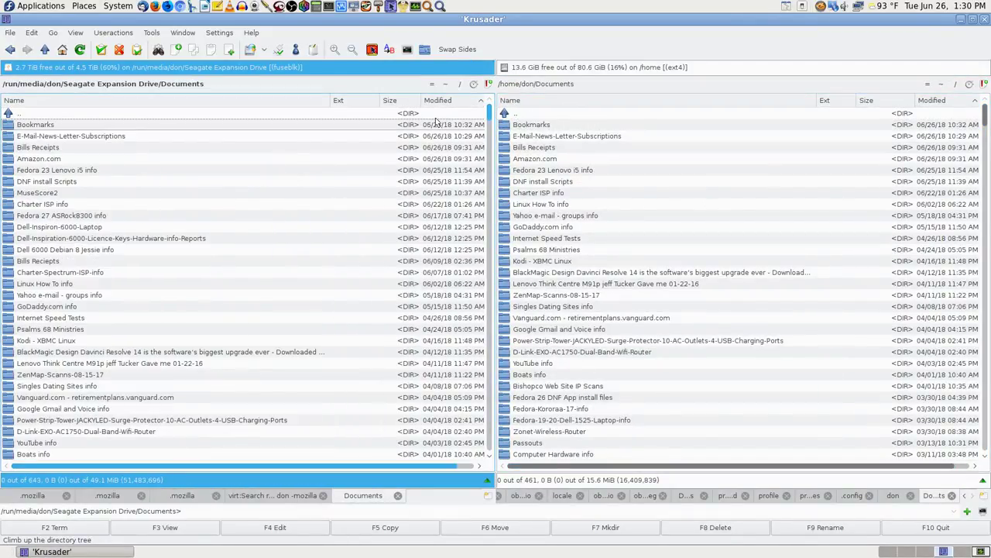
# Open the home Downloads folder in the Seagate pane and take the other pane up to the home folder.
pyautogui.click(446, 84)
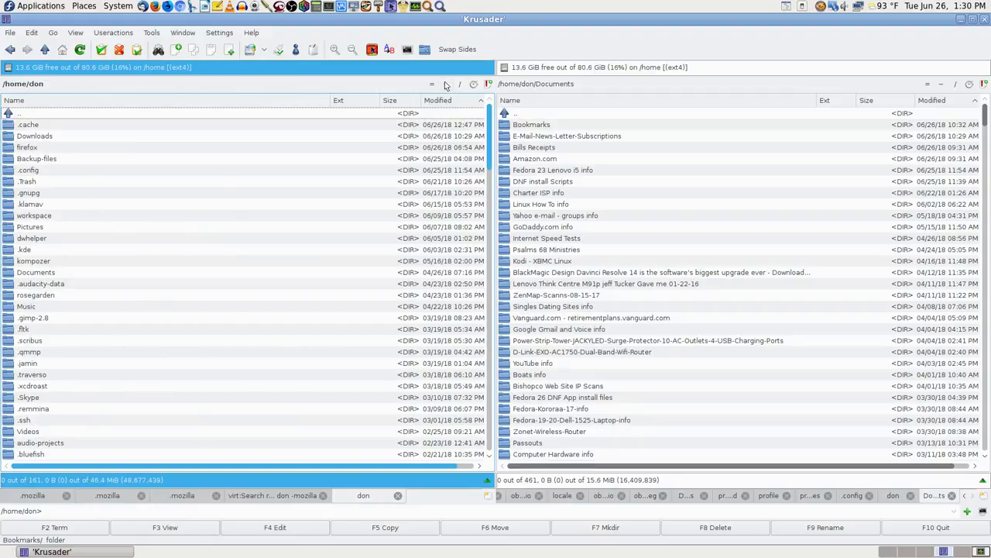
pyautogui.write('dow')
pyautogui.press('Return')
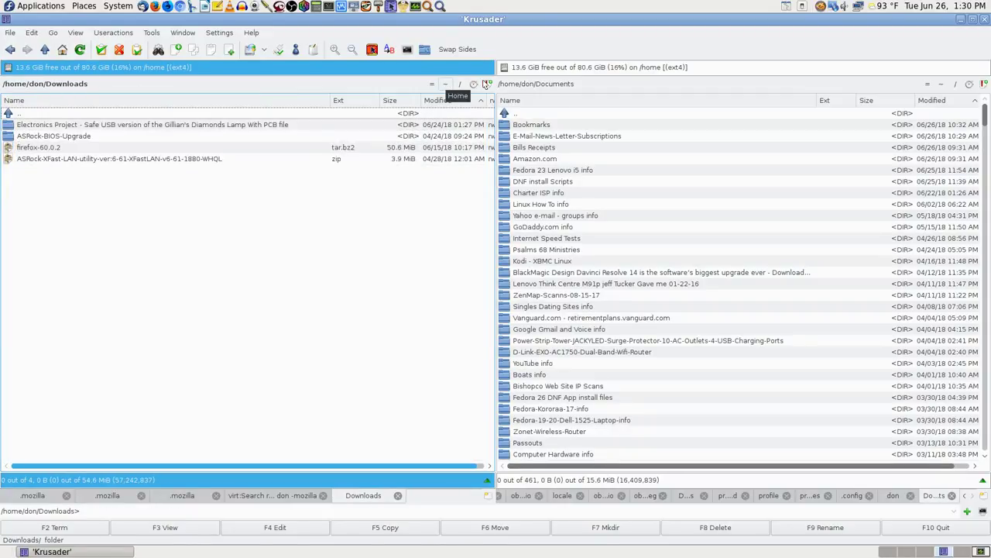
pyautogui.click(563, 115)
pyautogui.doubleClick(563, 115)
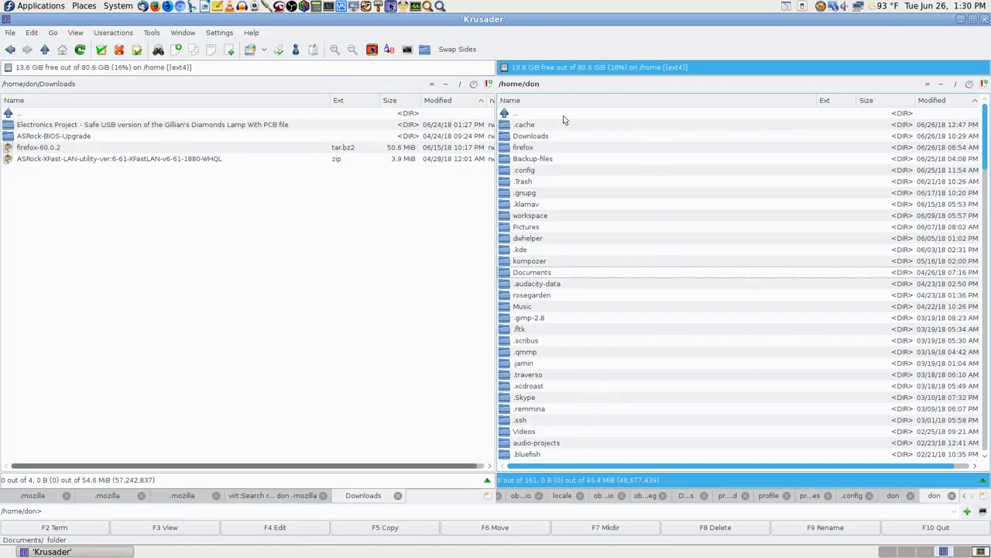
pyautogui.doubleClick(563, 115)
pyautogui.press('Return')
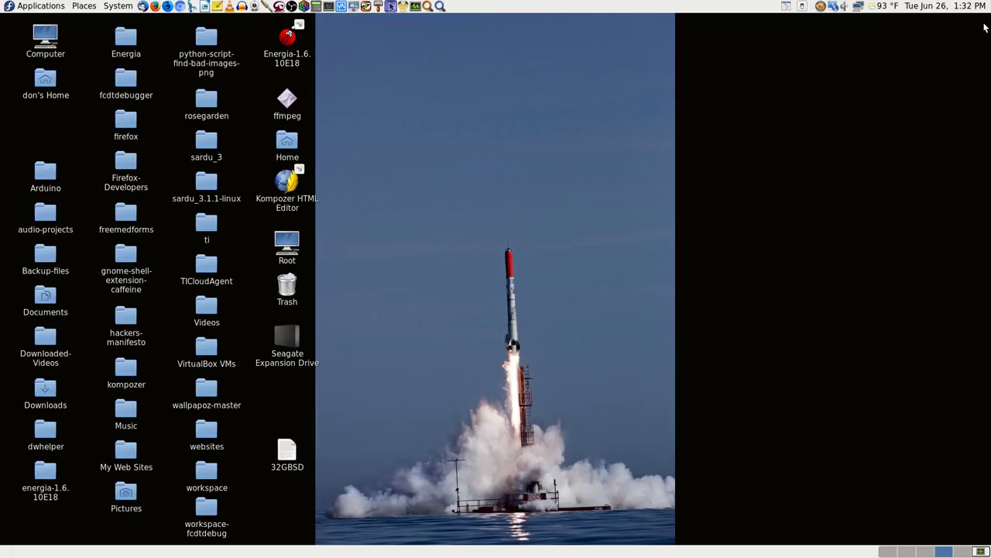
# Check the remote desktop's workspaces, including the System Monitor process table, and return to the first workspace.
pyautogui.click(984, 20)
pyautogui.click(889, 552)
pyautogui.click(979, 551)
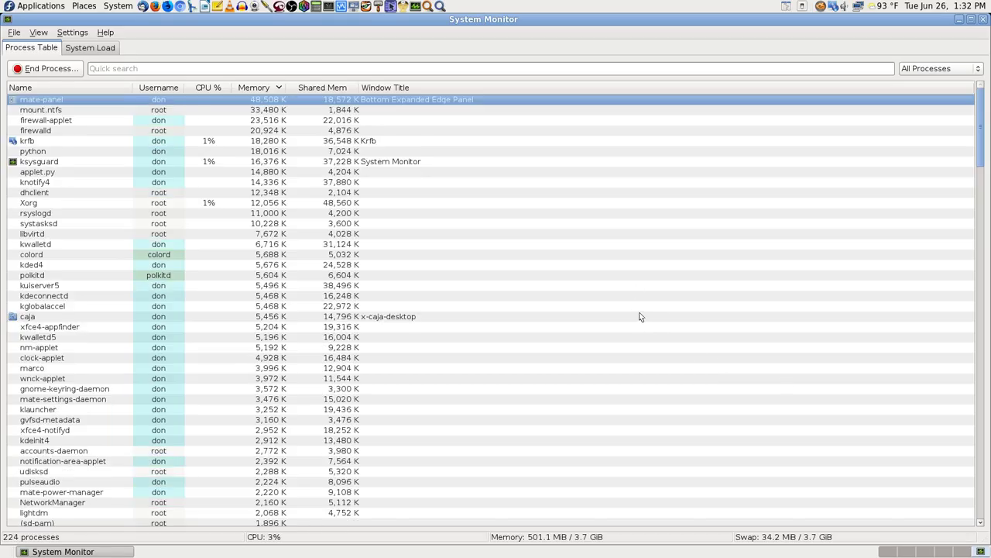
pyautogui.click(883, 552)
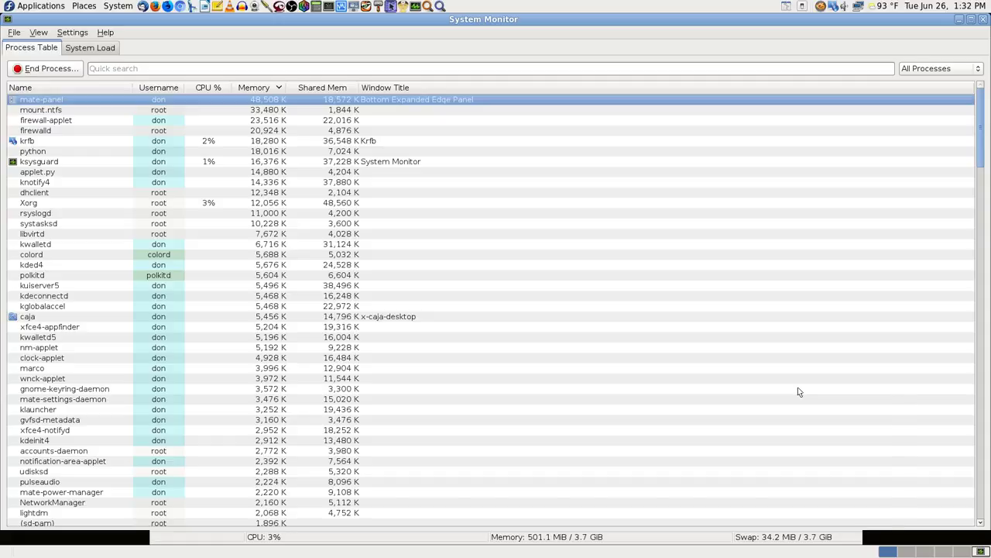
# Leave the remote viewer's full-screen mode, check OBS and the local System Monitor, and return to the TigerVNC workspace.
pyautogui.press('F8')
pyautogui.press('Down')
pyautogui.press('Return')
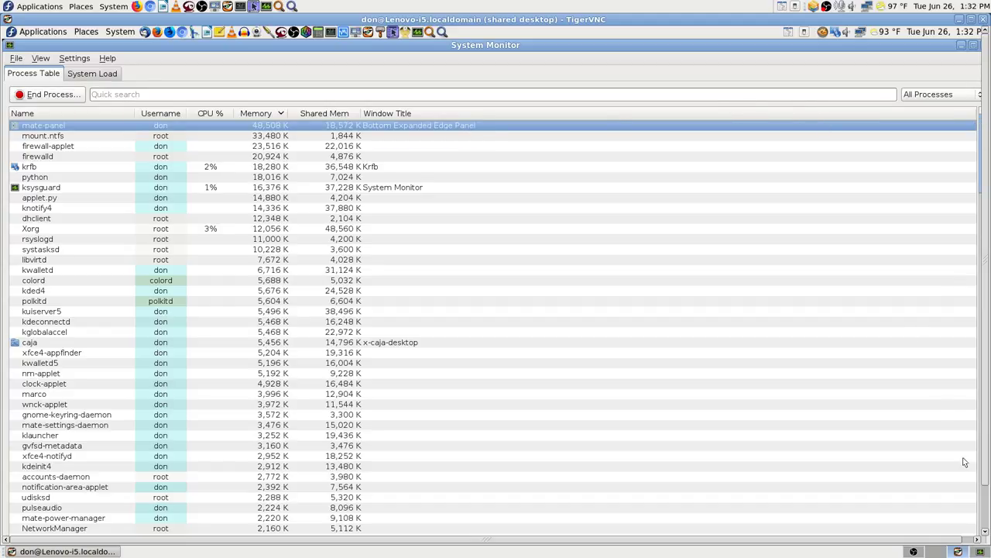
pyautogui.hotkey('ctrl', 'alt', 'Left')
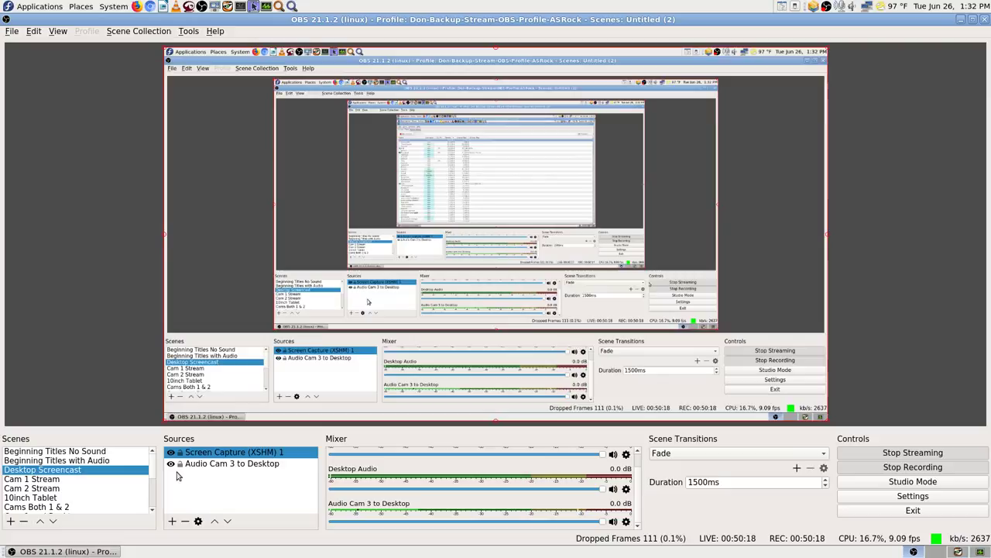
pyautogui.click(980, 551)
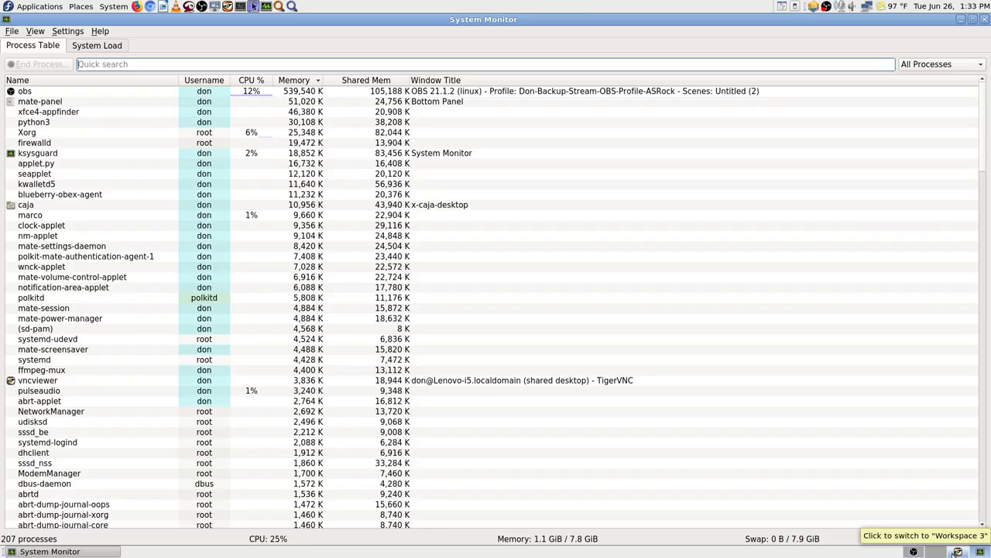
pyautogui.click(957, 551)
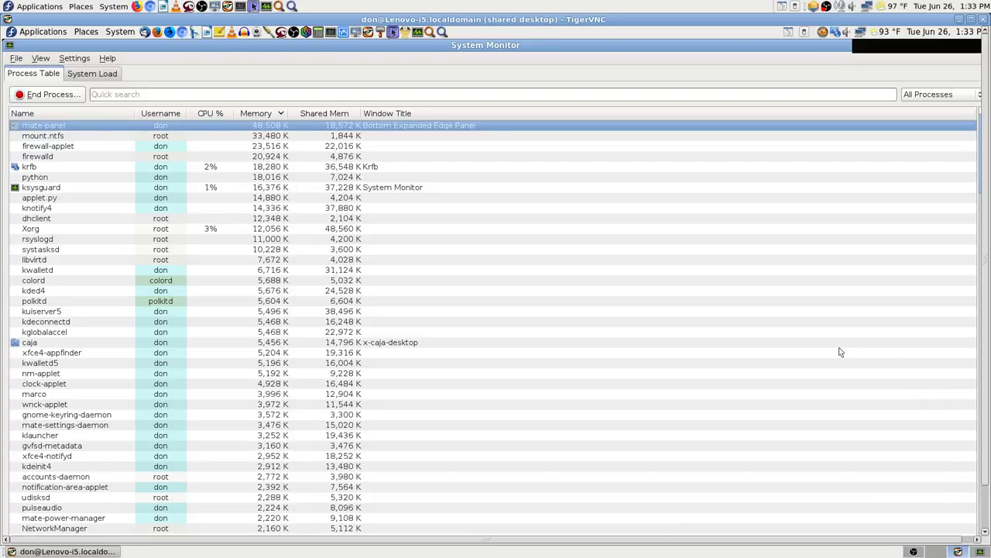
# Put the TigerVNC remote session back into full-screen mode.
pyautogui.press('F8')
pyautogui.press('Down')
pyautogui.press('Down')
pyautogui.press('Return')
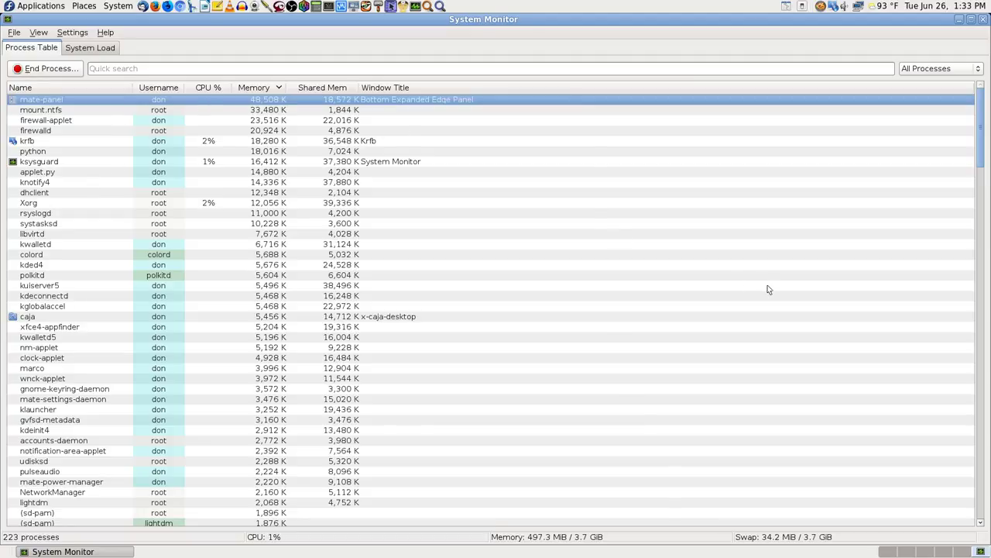
pyautogui.click(40, 7)
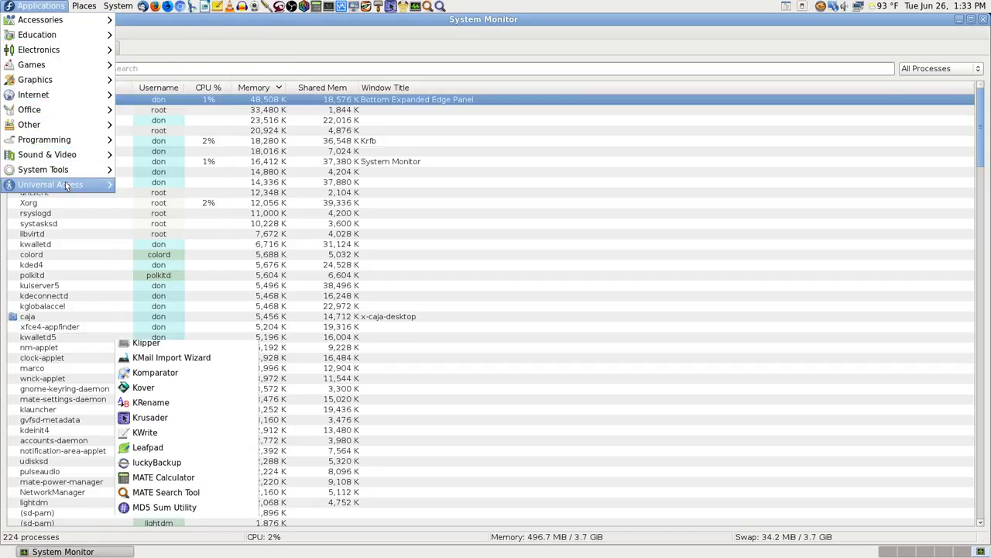
pyautogui.moveTo(65, 184)
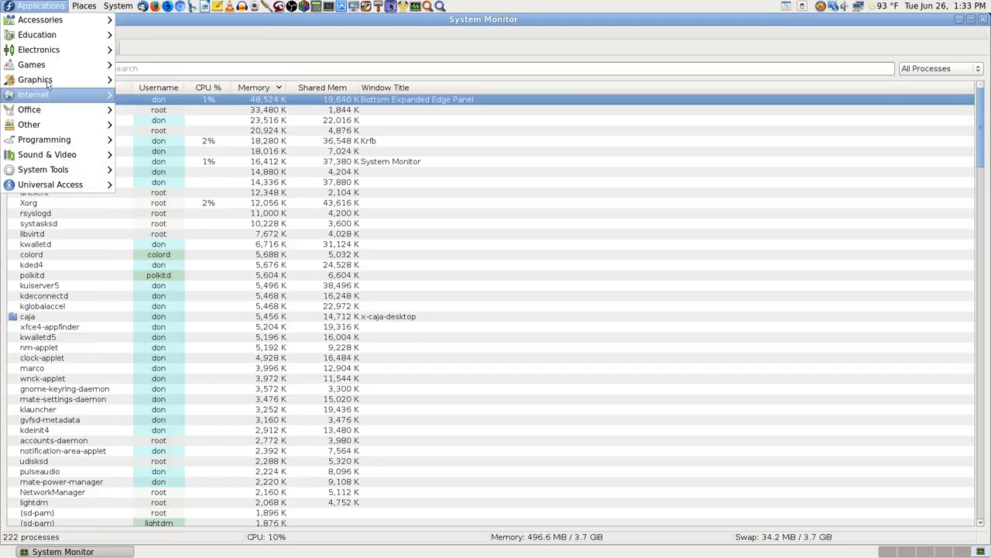
pyautogui.click(60, 9)
pyautogui.click(85, 6)
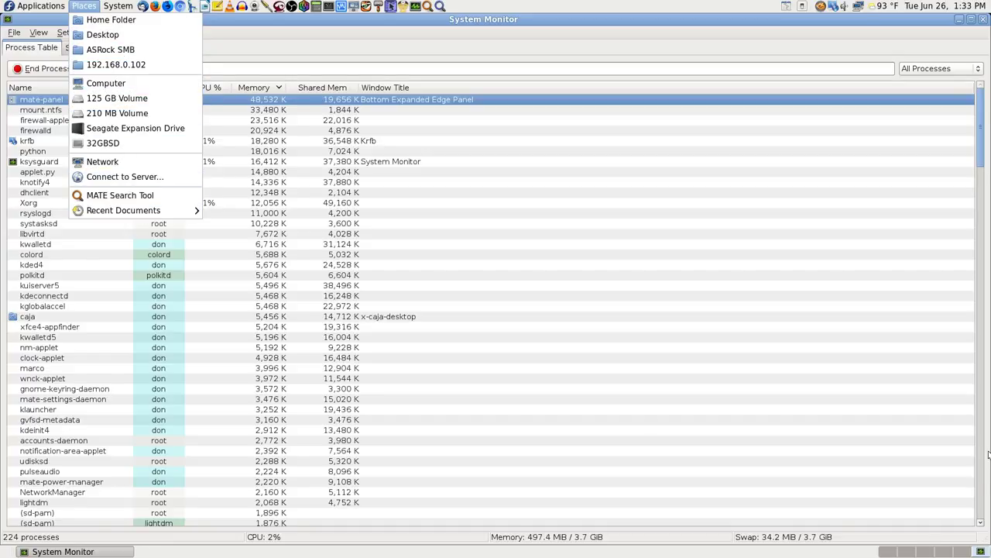
pyautogui.click(540, 342)
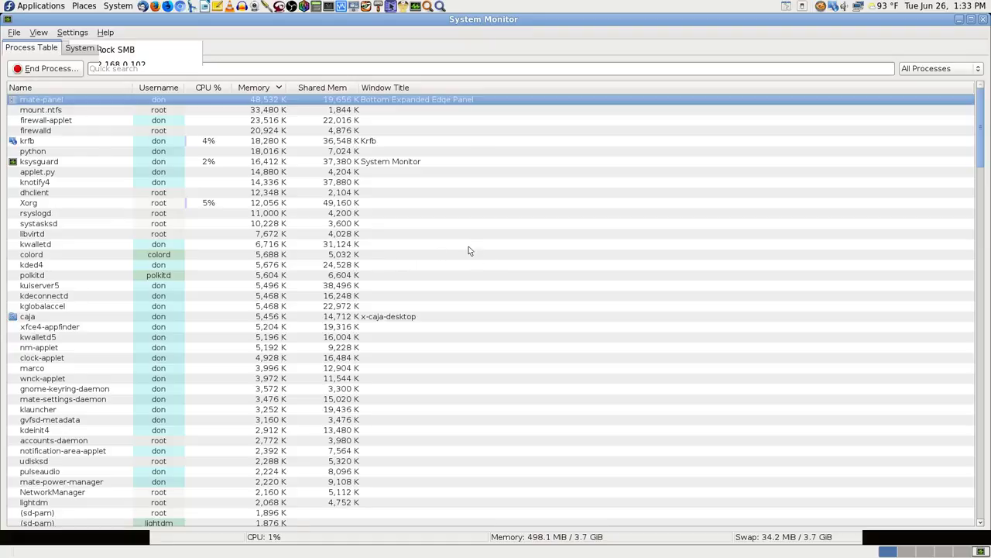
# Leave full-screen mode and close the TigerVNC session.
pyautogui.press('F8')
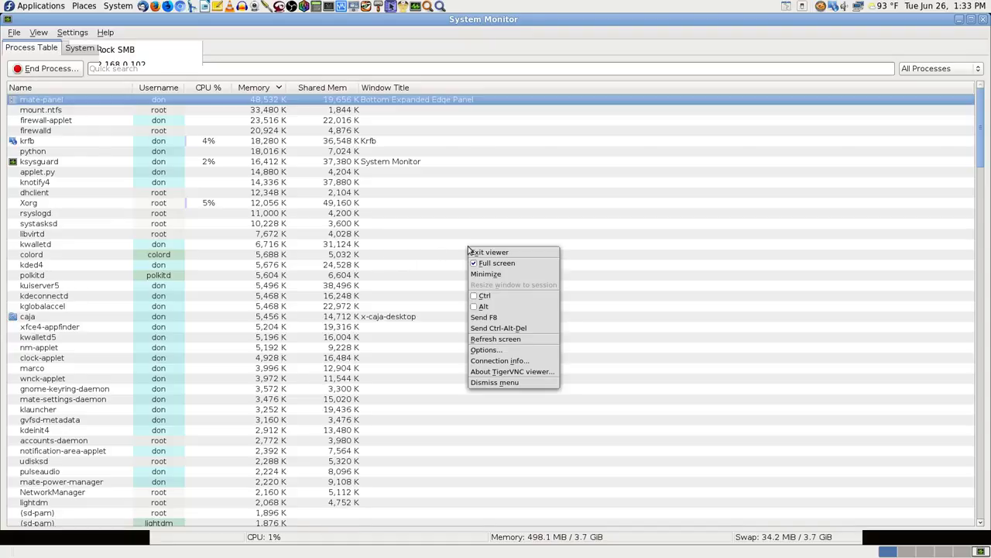
pyautogui.press('Down')
pyautogui.press('Down')
pyautogui.press('Return')
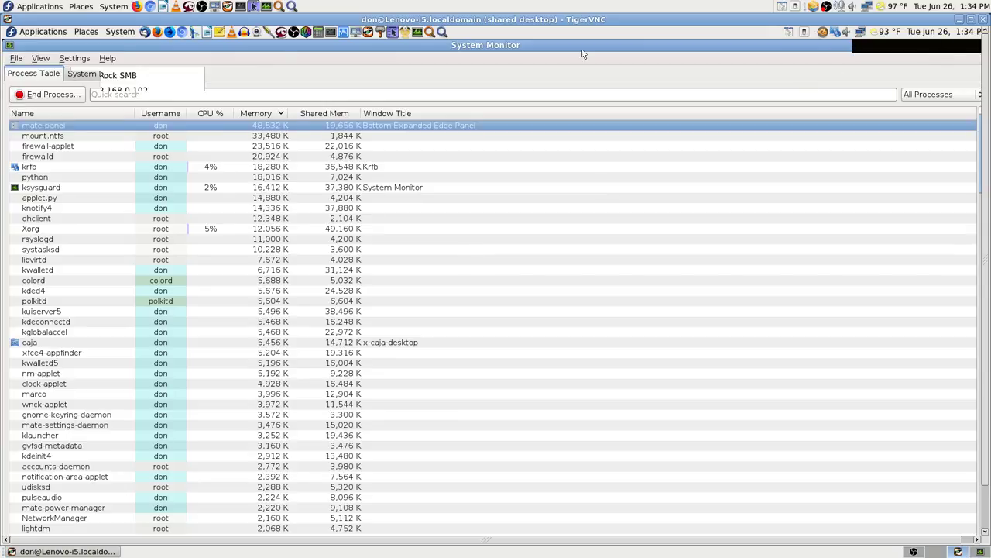
pyautogui.click(984, 20)
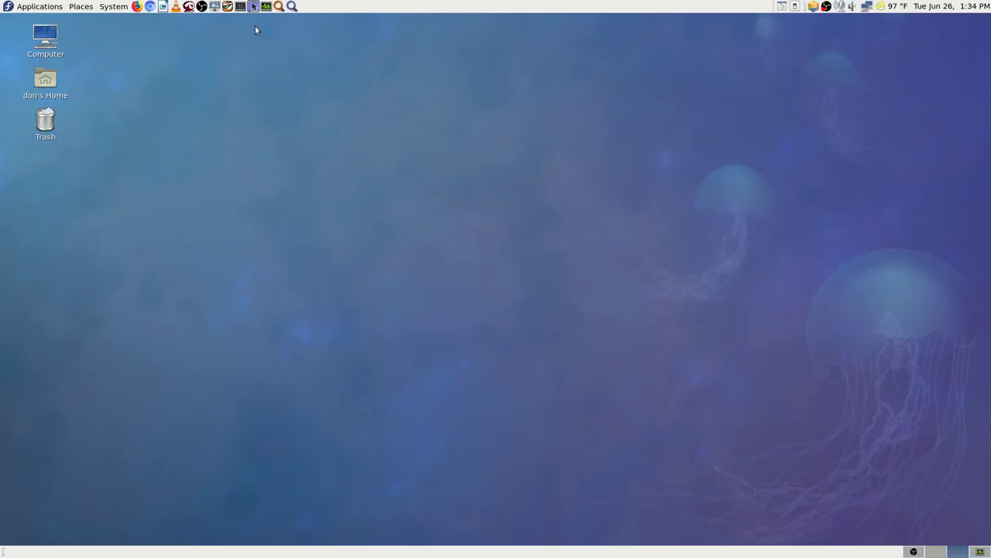
# Launch Remote Desktop Viewer from the local computer's Internet applications.
pyautogui.click(31, 6)
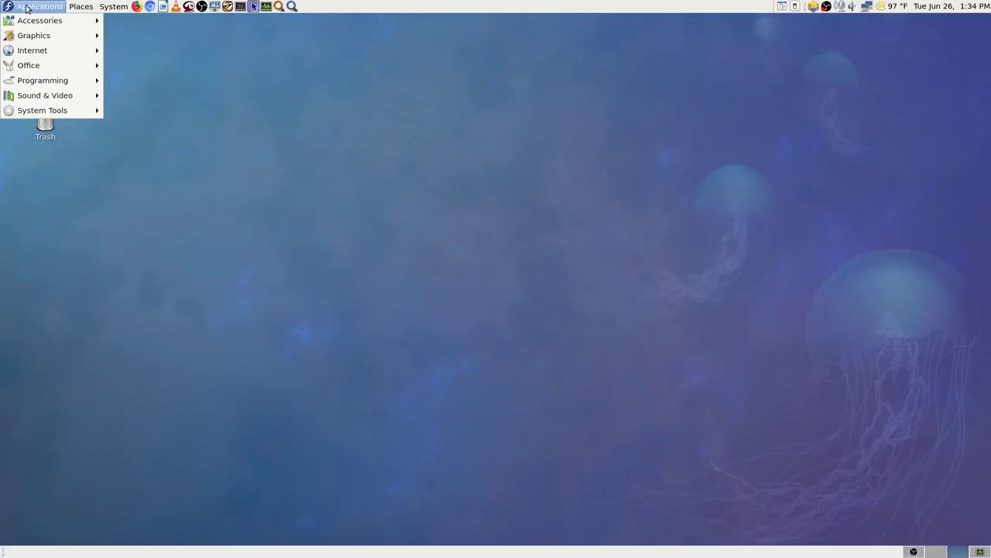
pyautogui.moveTo(44, 96)
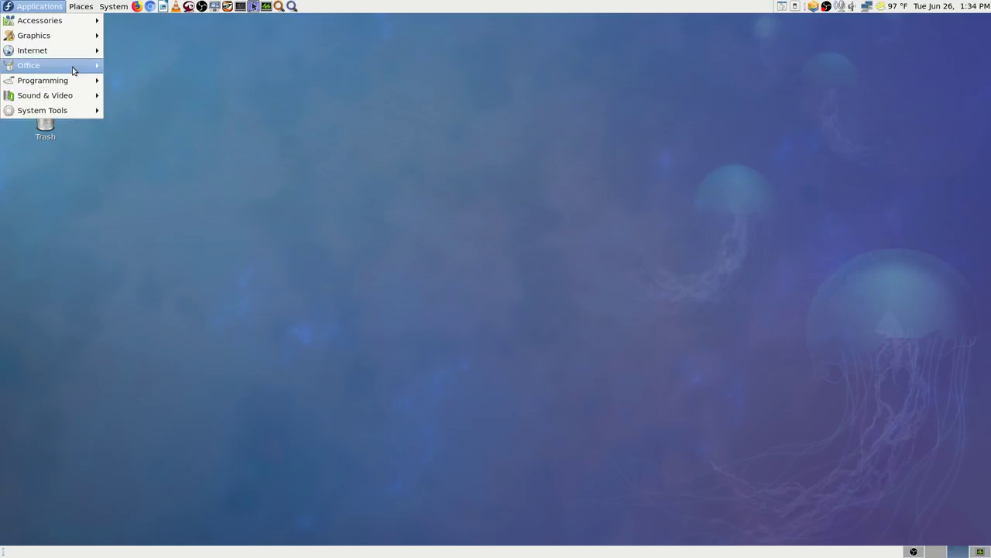
pyautogui.moveTo(74, 71)
pyautogui.moveTo(76, 99)
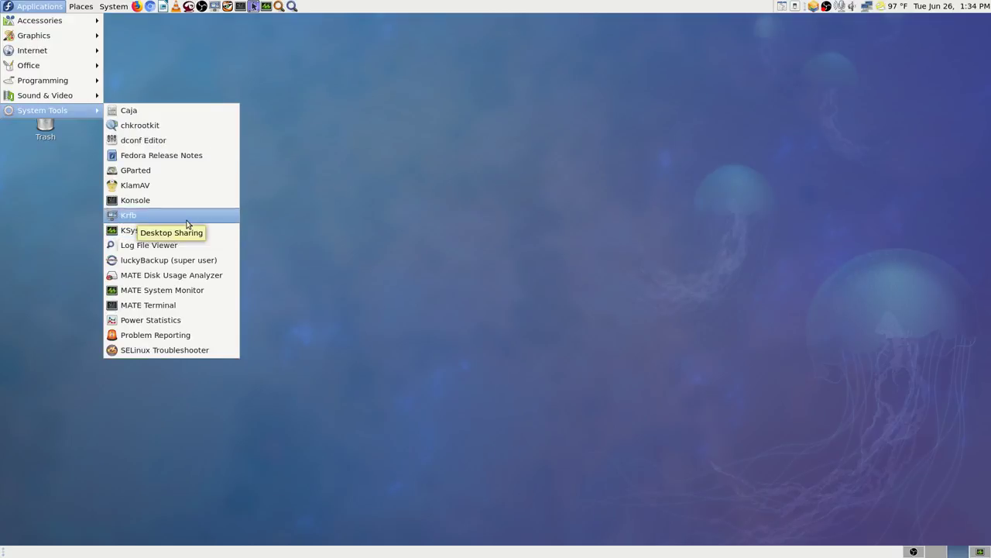
pyautogui.moveTo(43, 50)
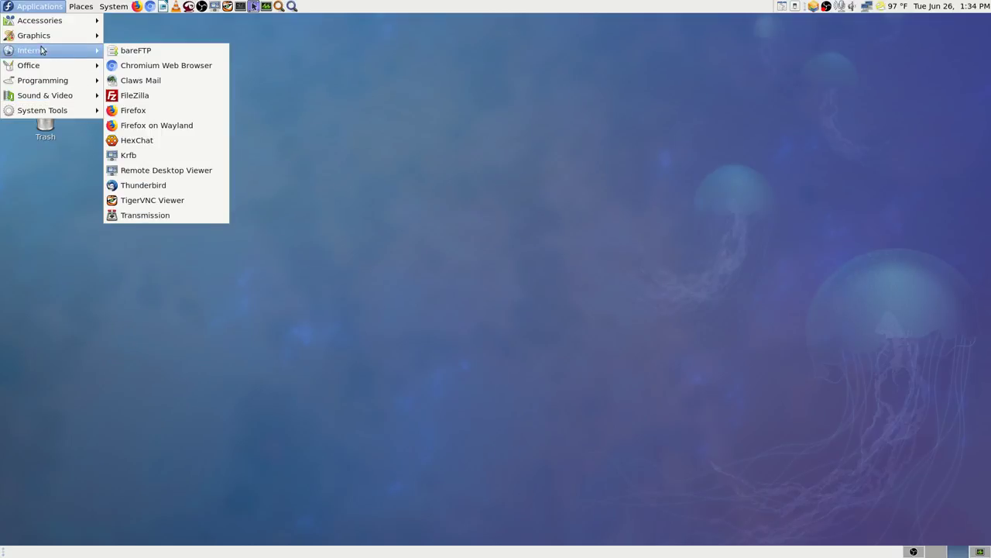
pyautogui.click(178, 168)
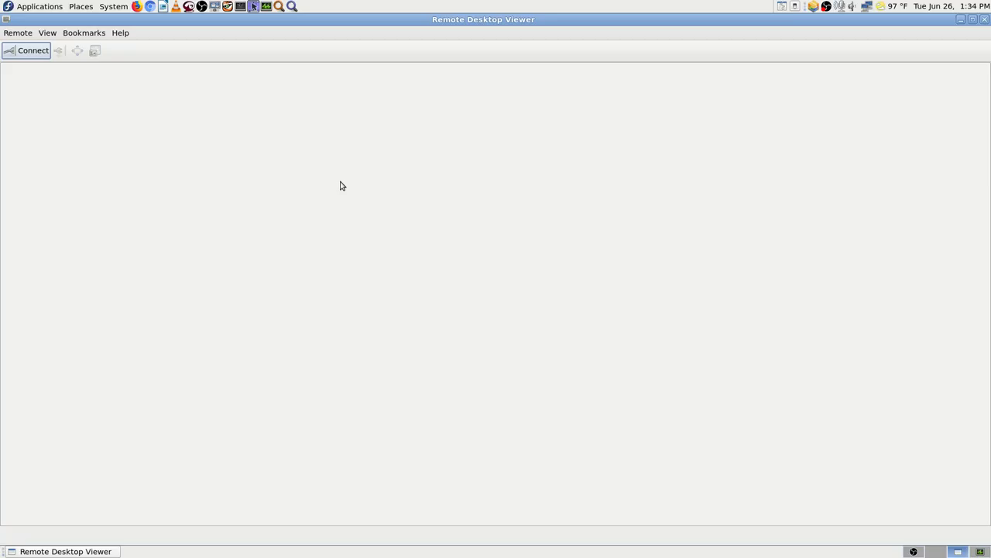
# Connect over VNC to the saved host 192.168.0.192 and authenticate with the VNC password.
pyautogui.click(33, 51)
pyautogui.click(610, 225)
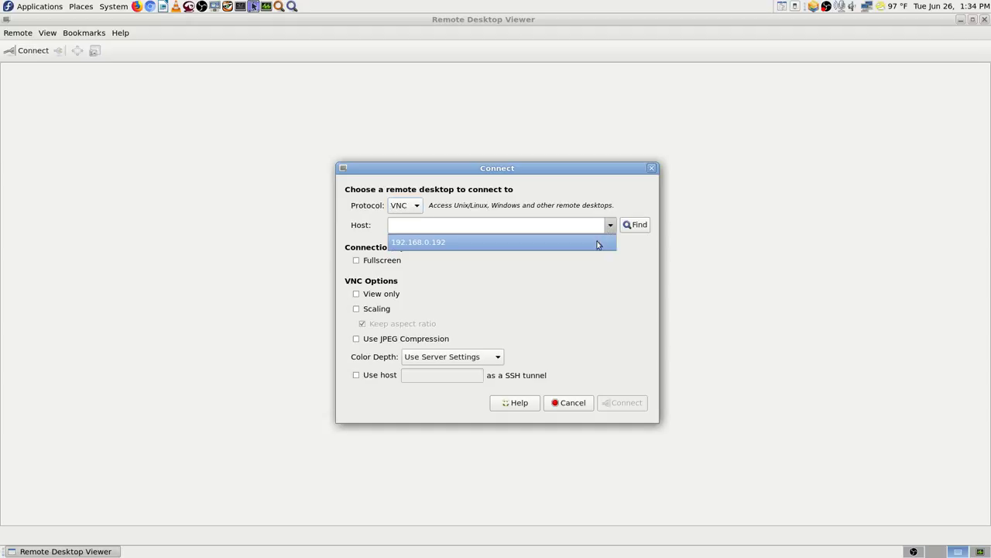
pyautogui.click(599, 243)
pyautogui.click(623, 404)
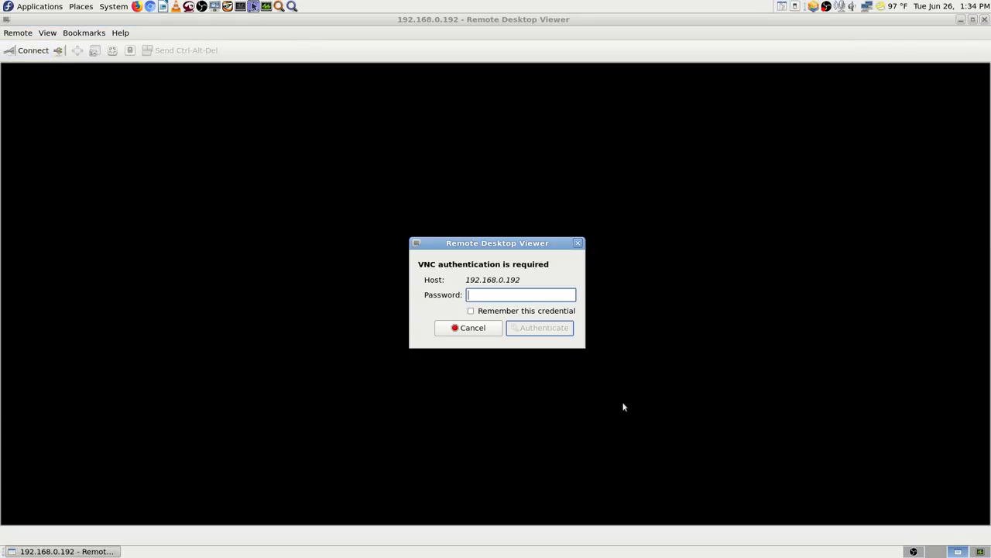
pyautogui.write('********')
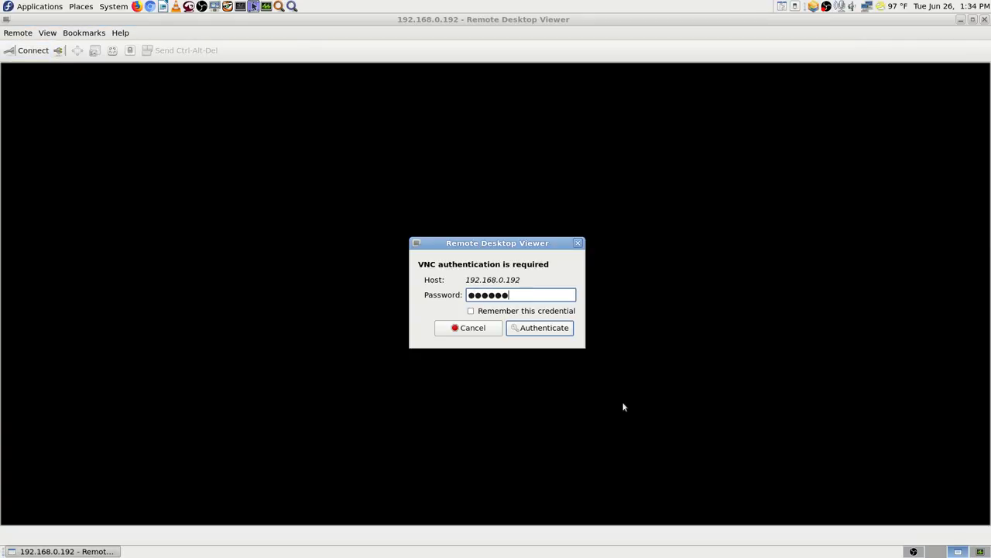
pyautogui.press('Return')
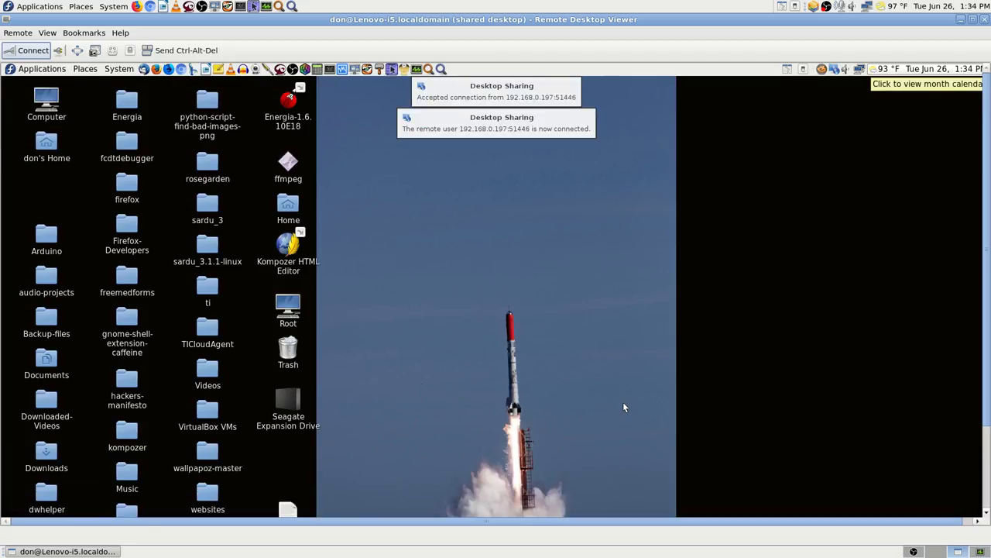
# Put the remote session into full-screen mode and look through the remote computer's workspaces, returning to the first one.
pyautogui.press('F11')
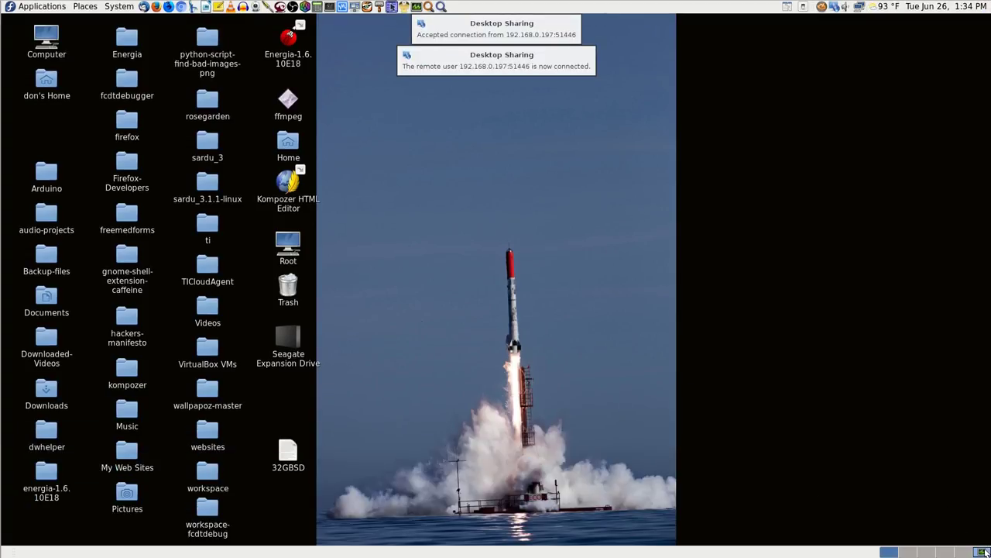
pyautogui.click(920, 549)
pyautogui.click(896, 554)
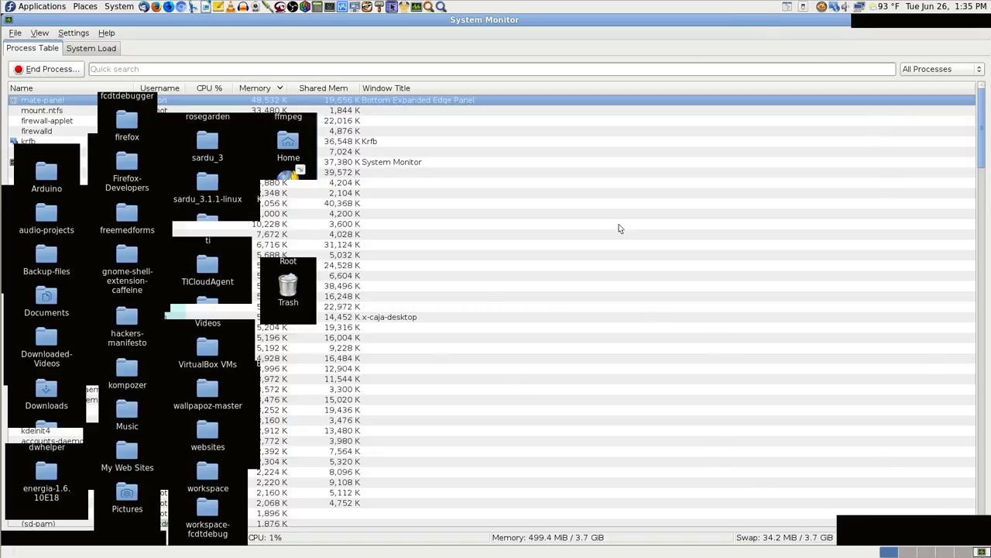
# Leave full-screen mode and close the Remote Desktop Viewer session.
pyautogui.press('F11')
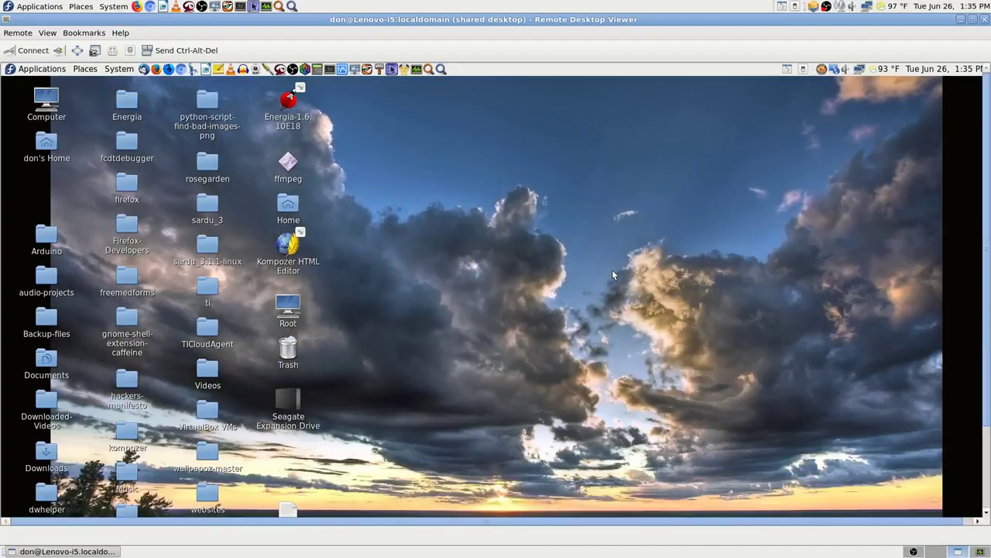
pyautogui.click(983, 19)
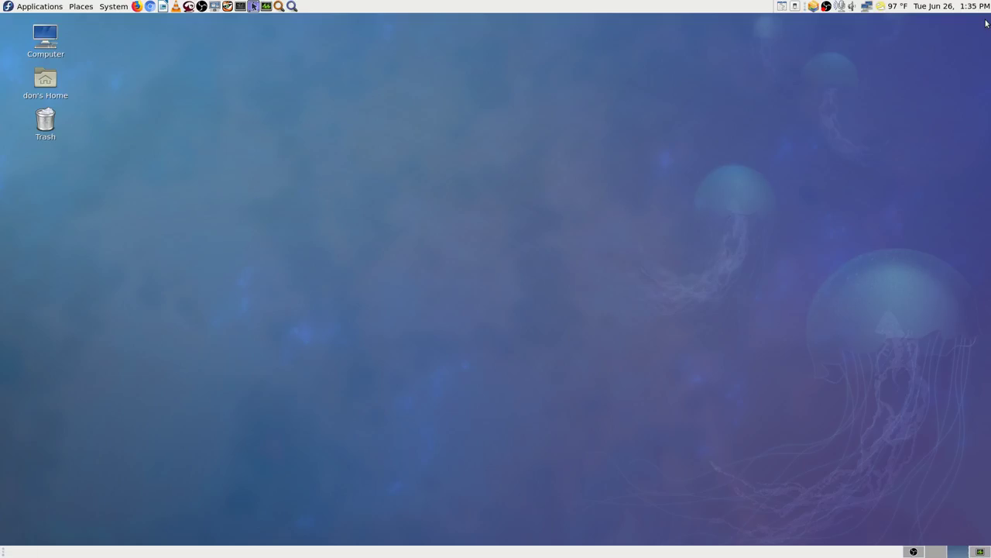
# Switch to the local OBS workspace and change the live scene to Cam 1 Stream.
pyautogui.click(980, 552)
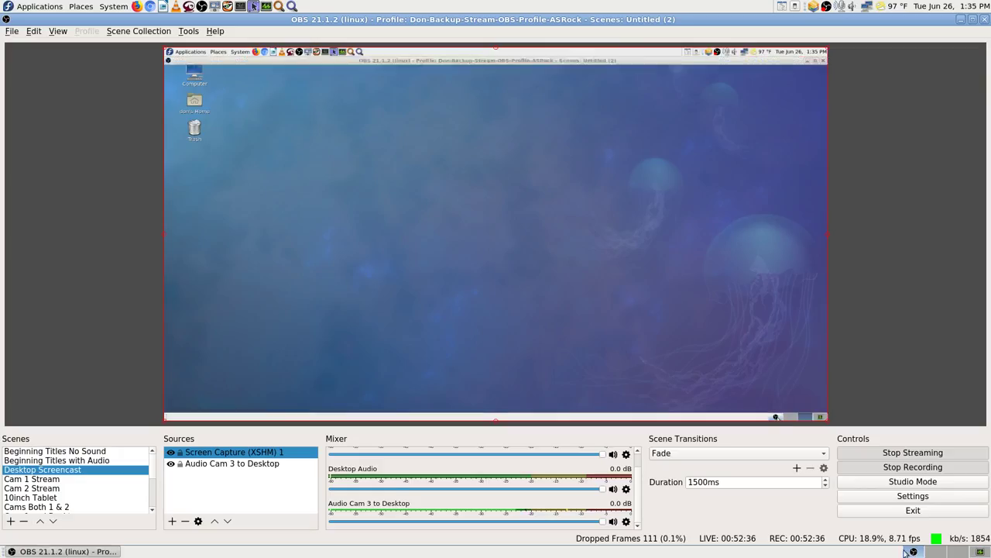
pyautogui.click(56, 486)
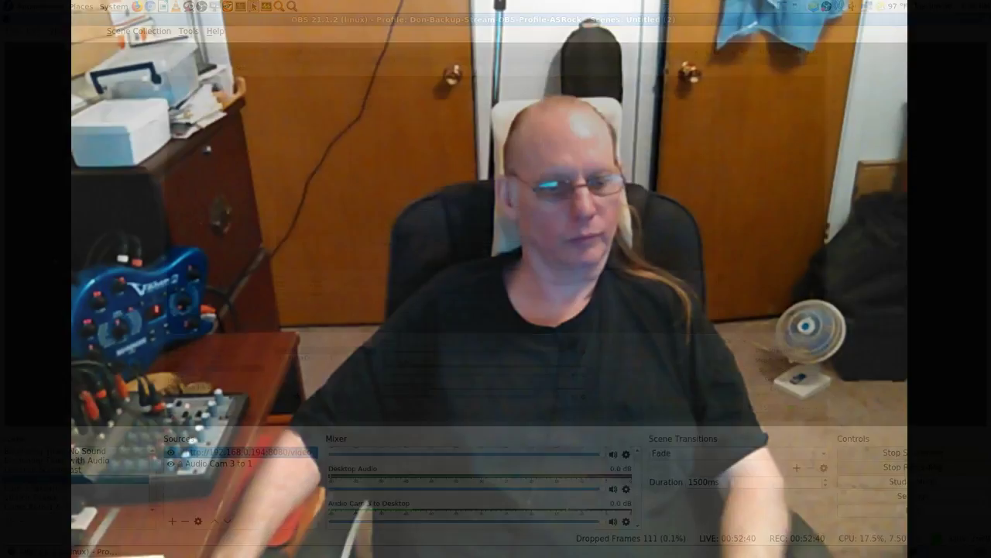